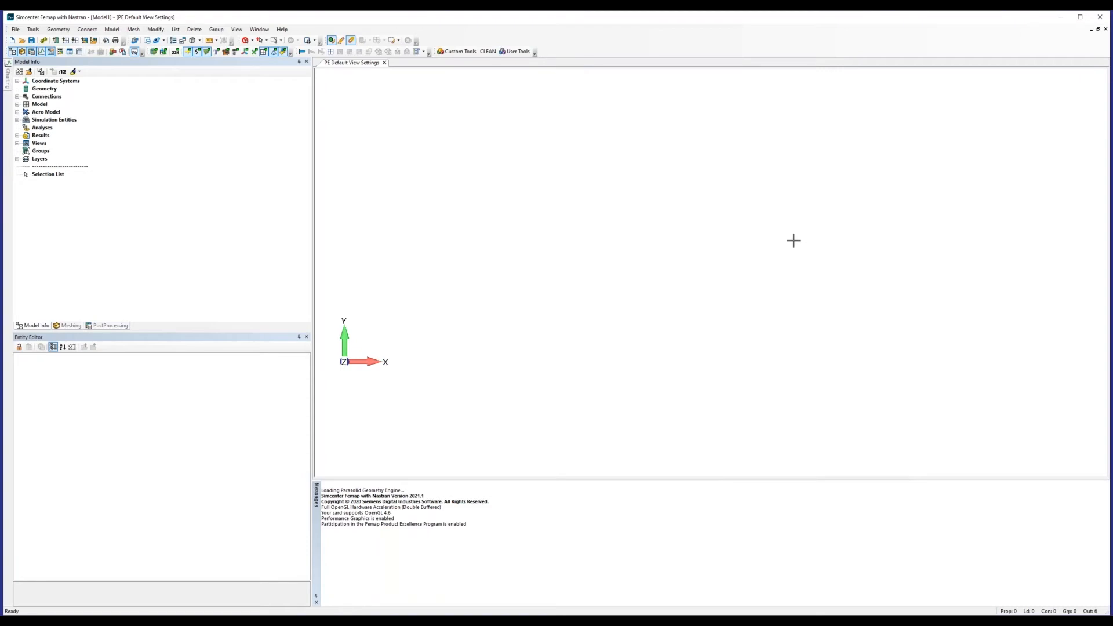
# - Review the Views preferences and the library entries available for the startup view
pyautogui.click(16, 29)
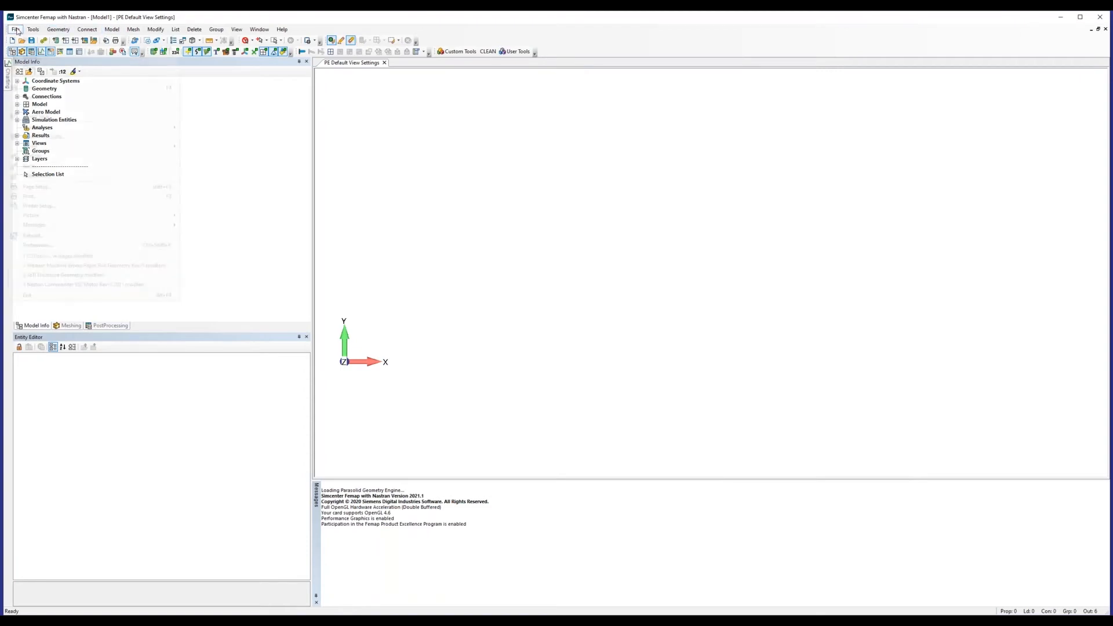
pyautogui.click(79, 246)
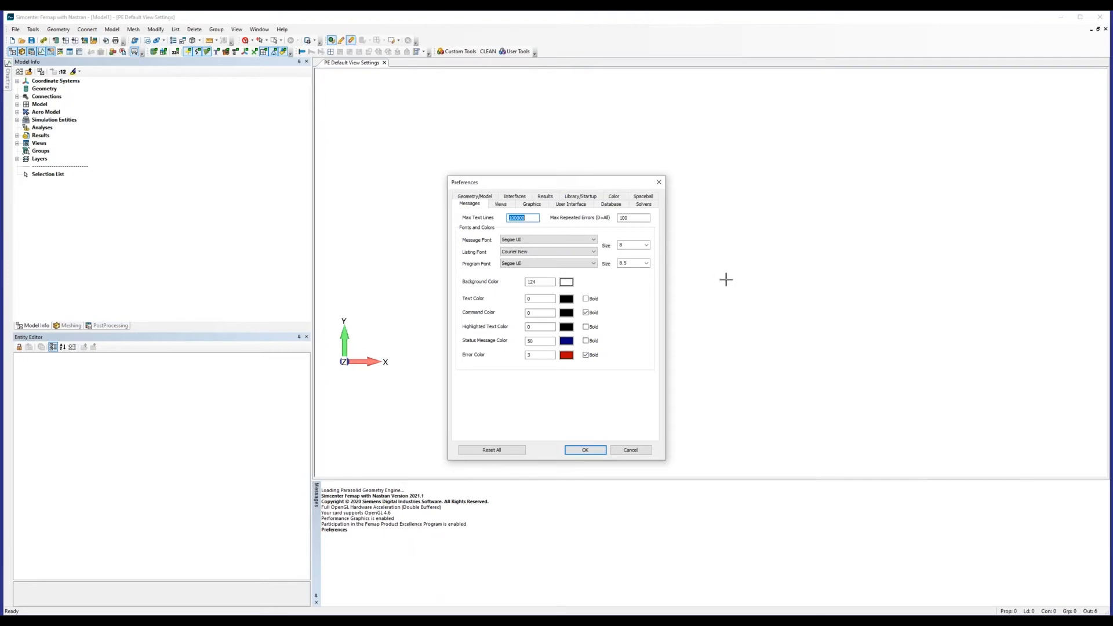
pyautogui.click(501, 205)
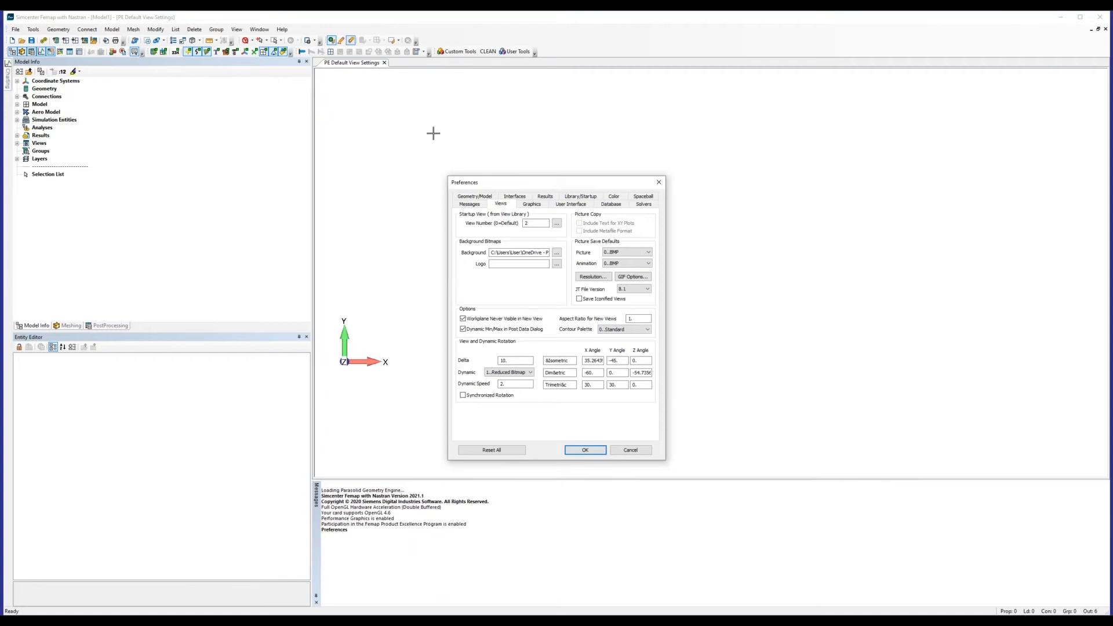
pyautogui.click(556, 223)
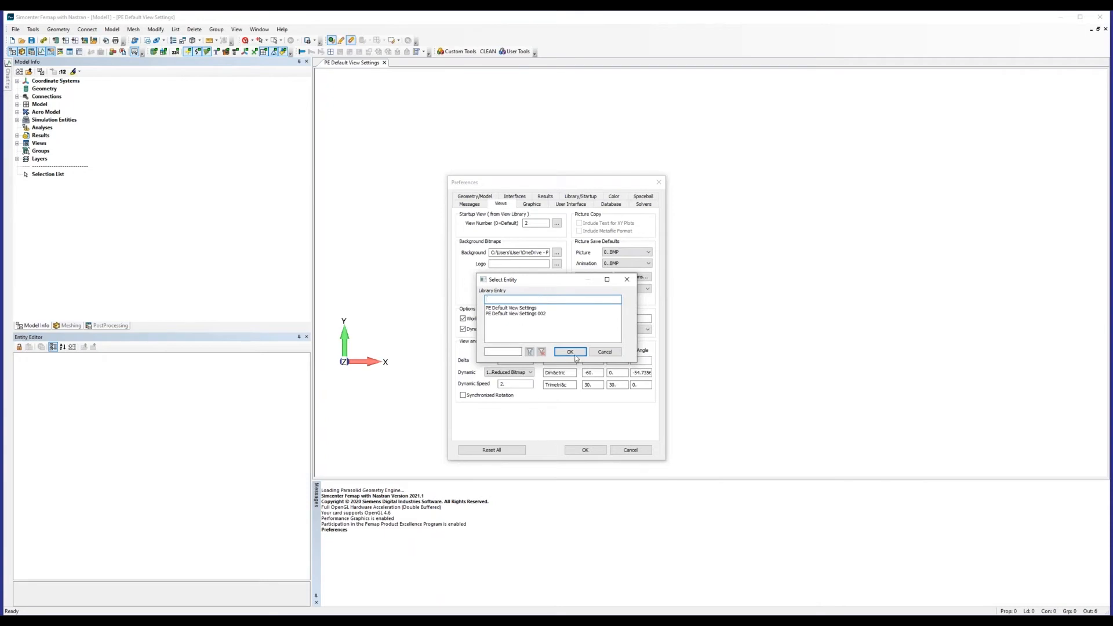
pyautogui.click(605, 352)
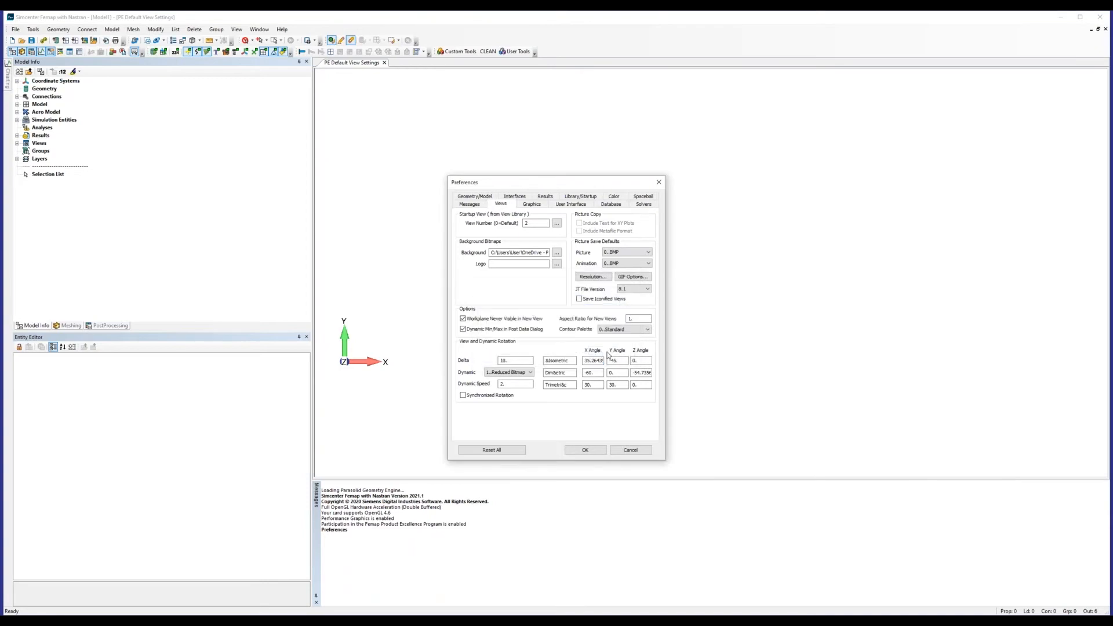
# - Review the Library/Startup preferences and the scratch directory, direct output and output directory settings in the Interfaces preferences
pyautogui.click(586, 198)
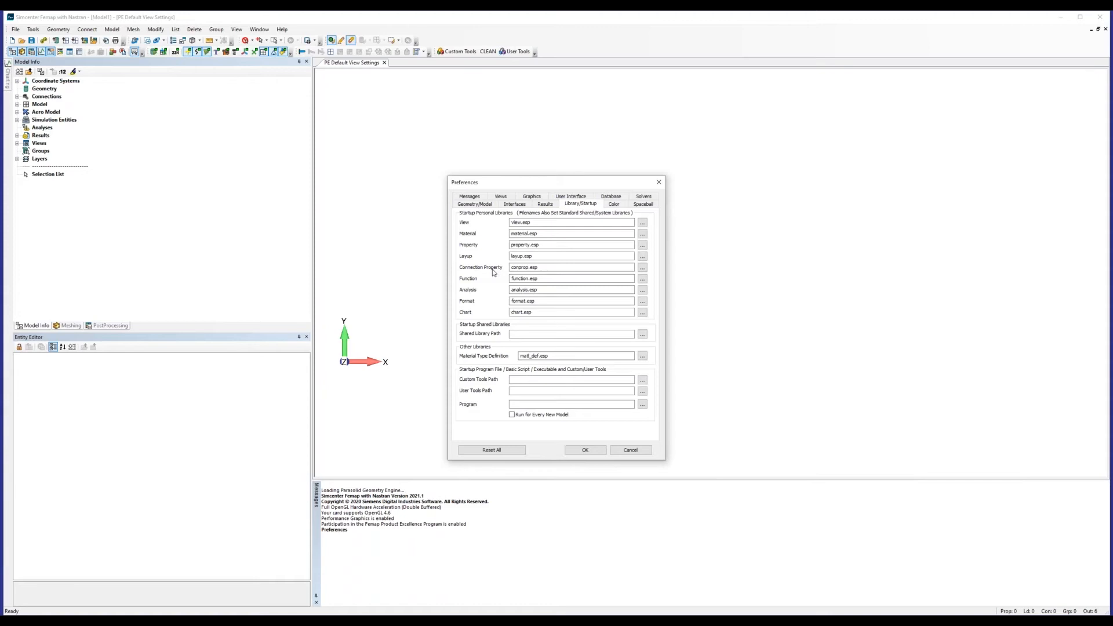
pyautogui.click(510, 205)
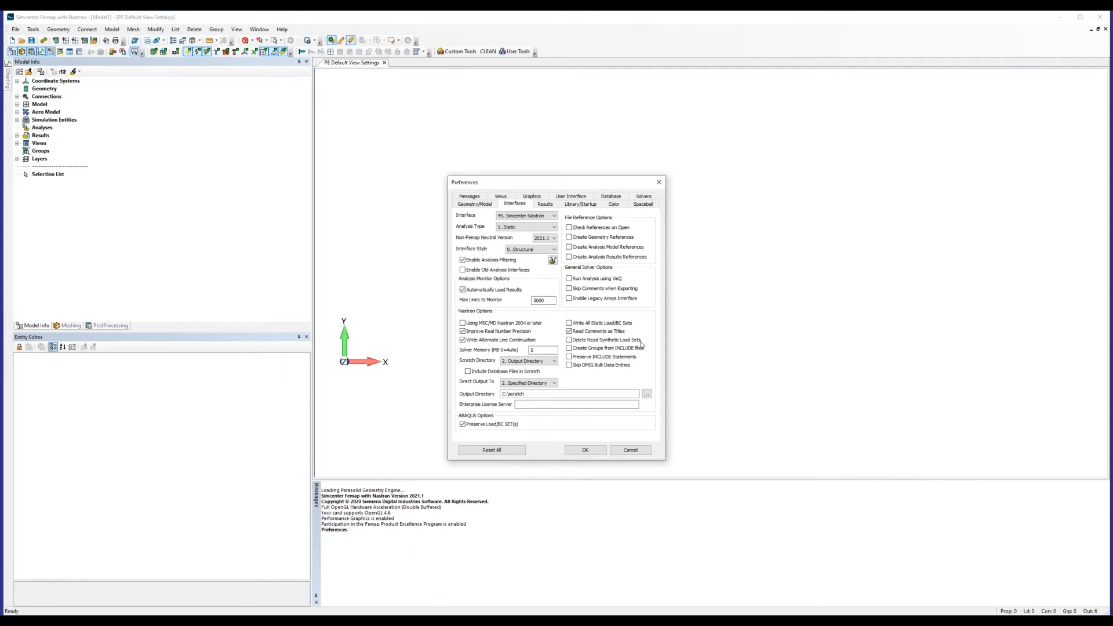
pyautogui.click(527, 361)
pyautogui.click(528, 362)
pyautogui.click(525, 384)
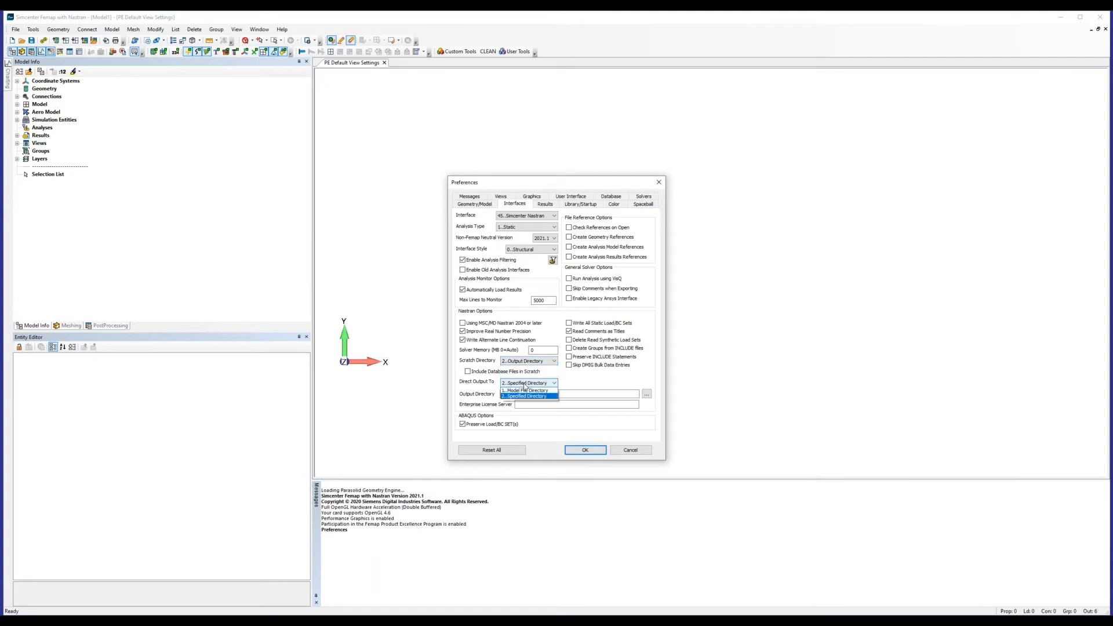
pyautogui.click(525, 385)
pyautogui.moveTo(528, 394); pyautogui.dragTo(494, 394)
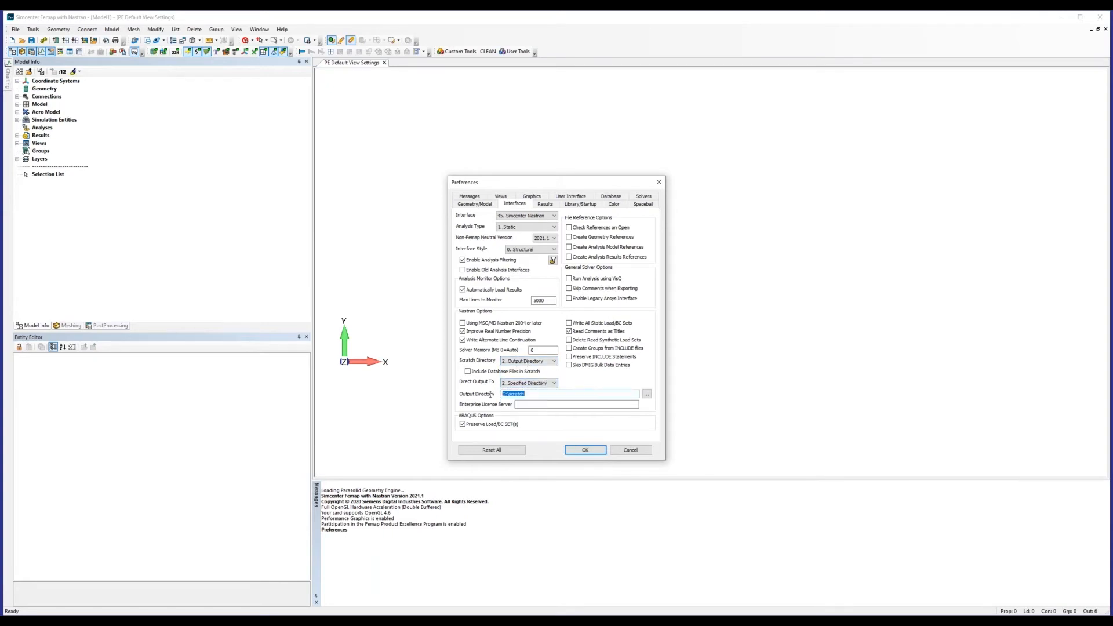
pyautogui.click(601, 394)
pyautogui.click(586, 451)
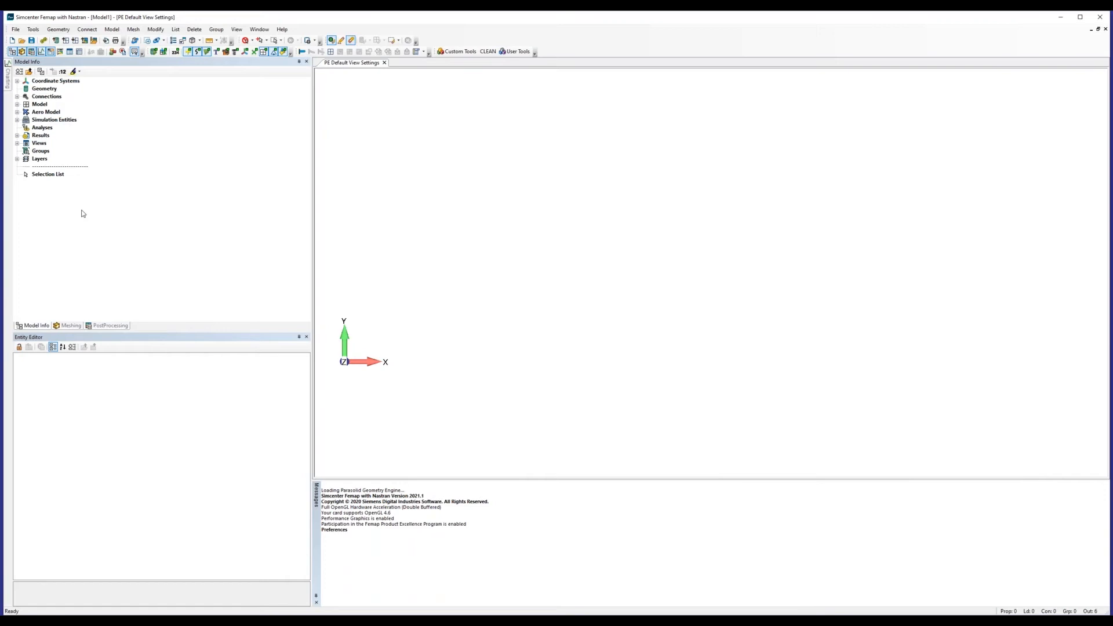
# - Import the Drive Link.x_t geometry with a scale factor of 39.37, keeping the colors from the file
pyautogui.moveTo(450, 158); pyautogui.dragTo(163, 319)
pyautogui.click(16, 29)
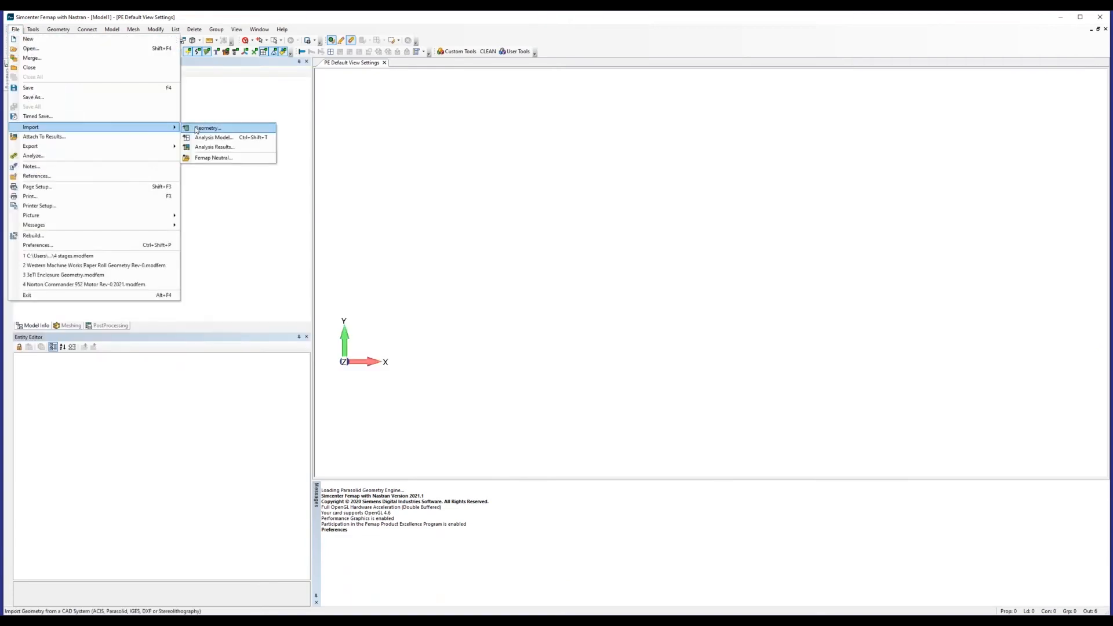
pyautogui.click(196, 129)
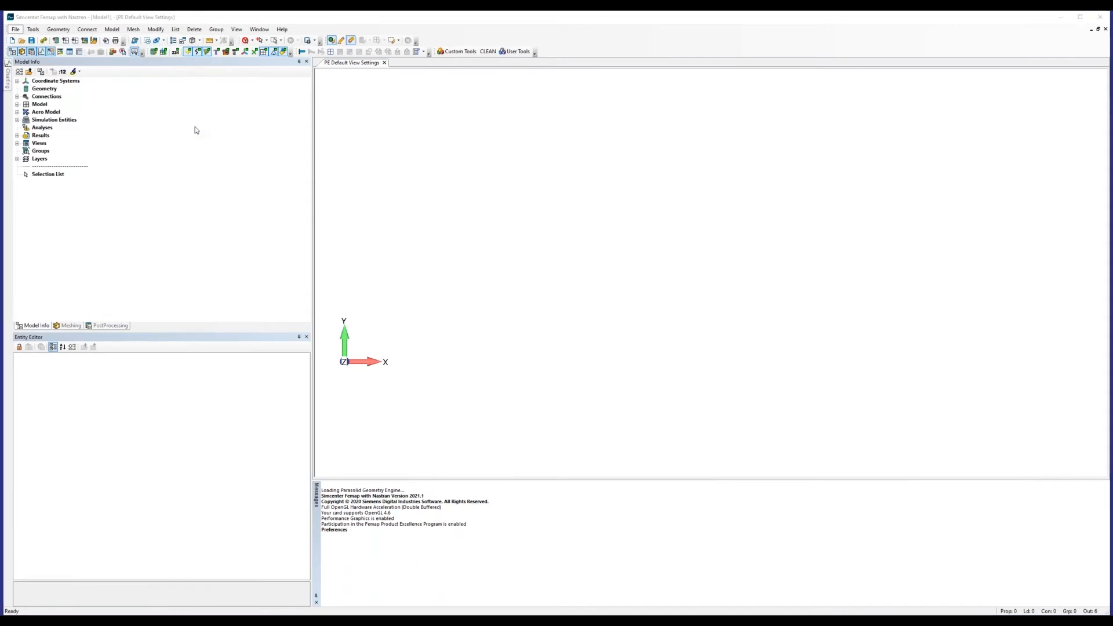
pyautogui.press('Return')
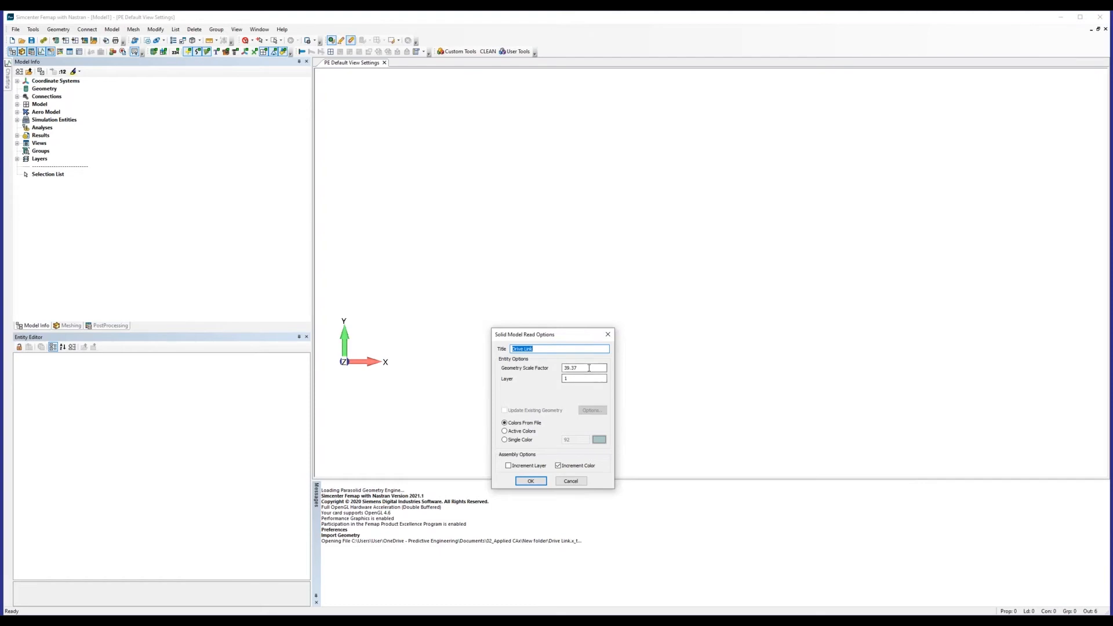
pyautogui.click(533, 482)
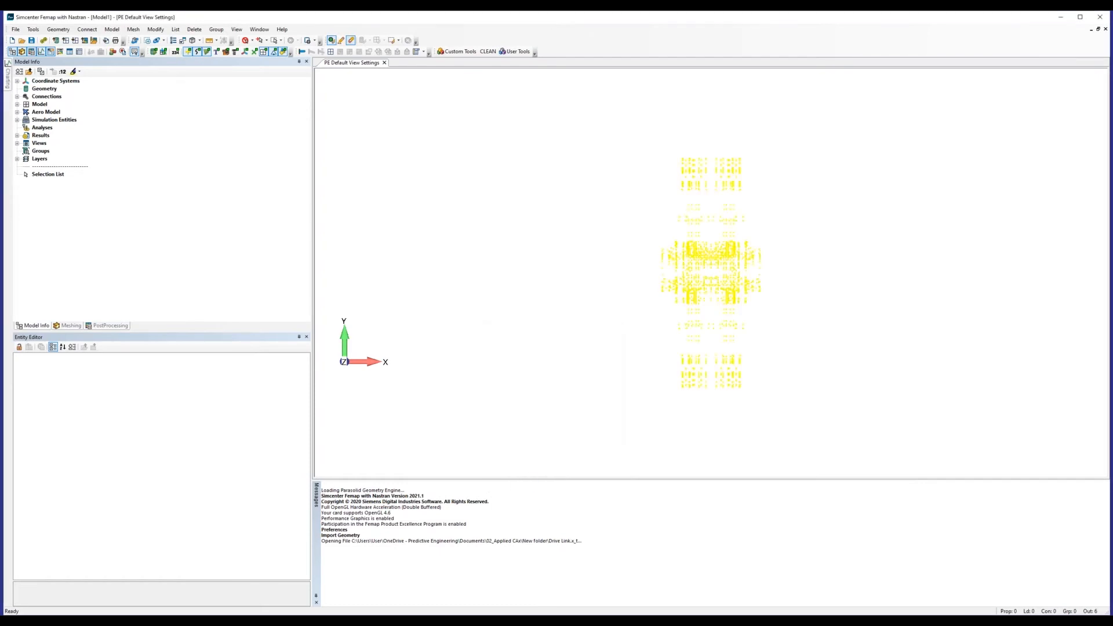
pyautogui.moveTo(759, 301); pyautogui.dragTo(677, 306, button='middle')
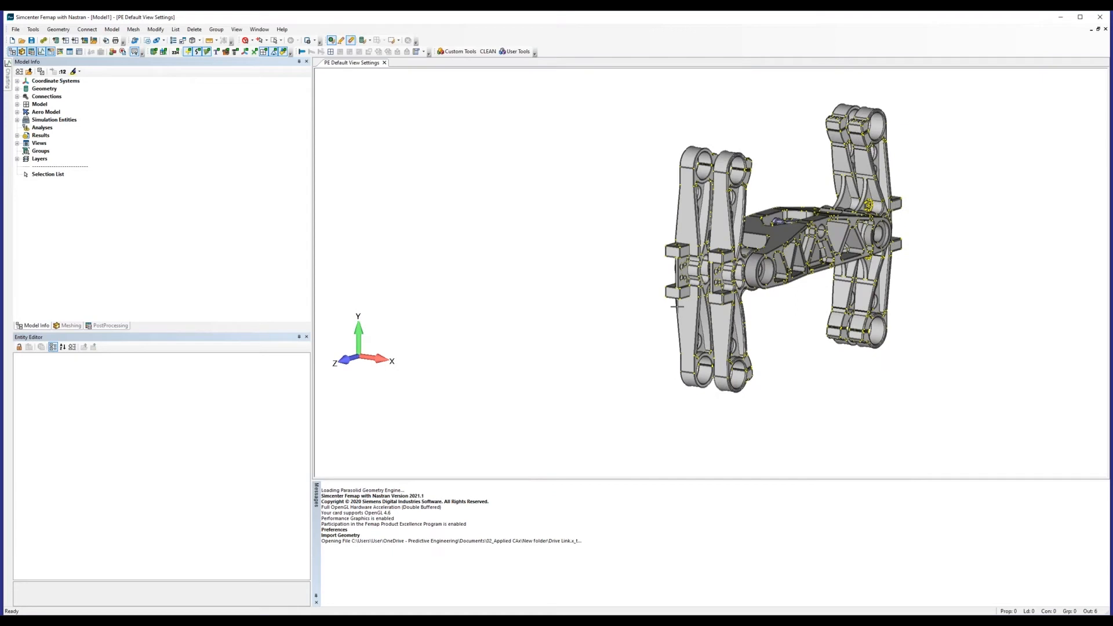
pyautogui.moveTo(820, 232); pyautogui.dragTo(635, 273, button='middle')
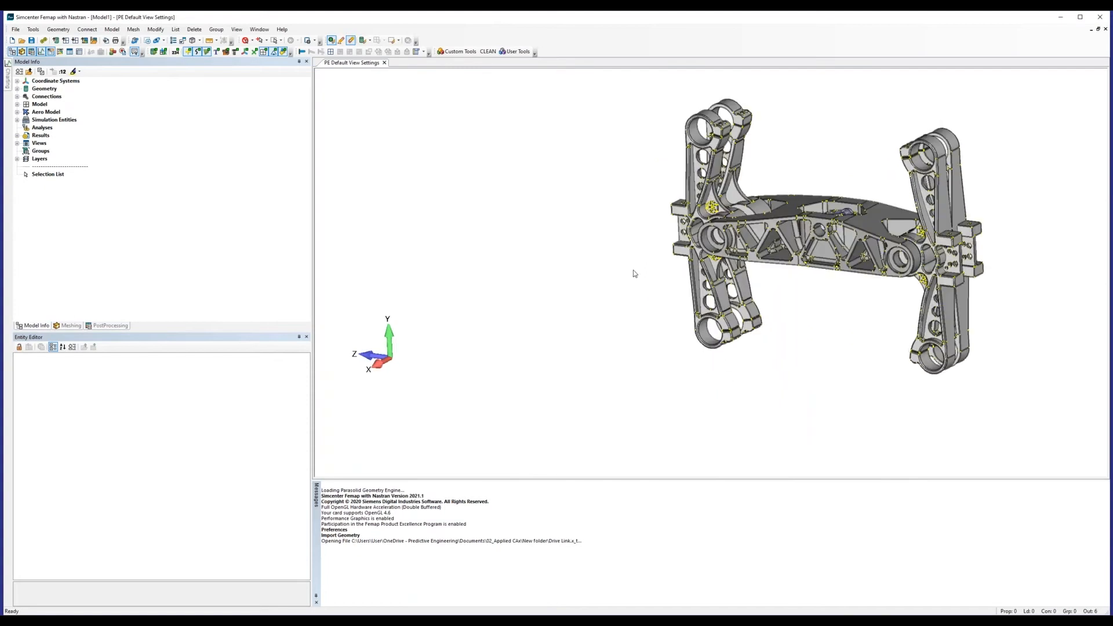
# - List the imported solids and toggle the visibility of solids 1, 4, 5 and 6 to identify each part
pyautogui.click(17, 88)
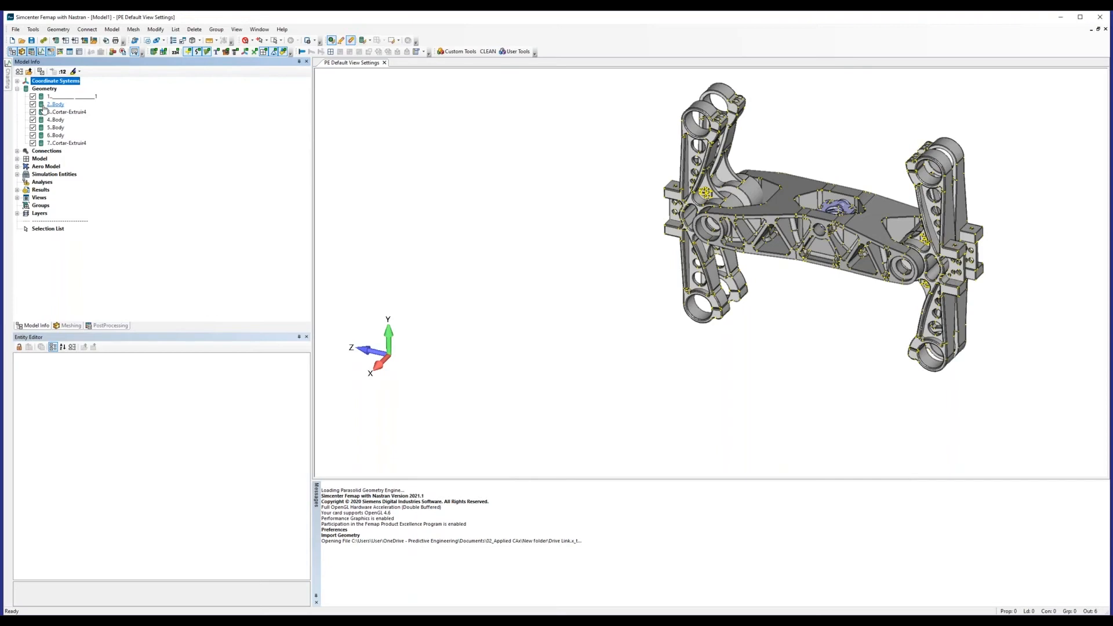
pyautogui.click(33, 120)
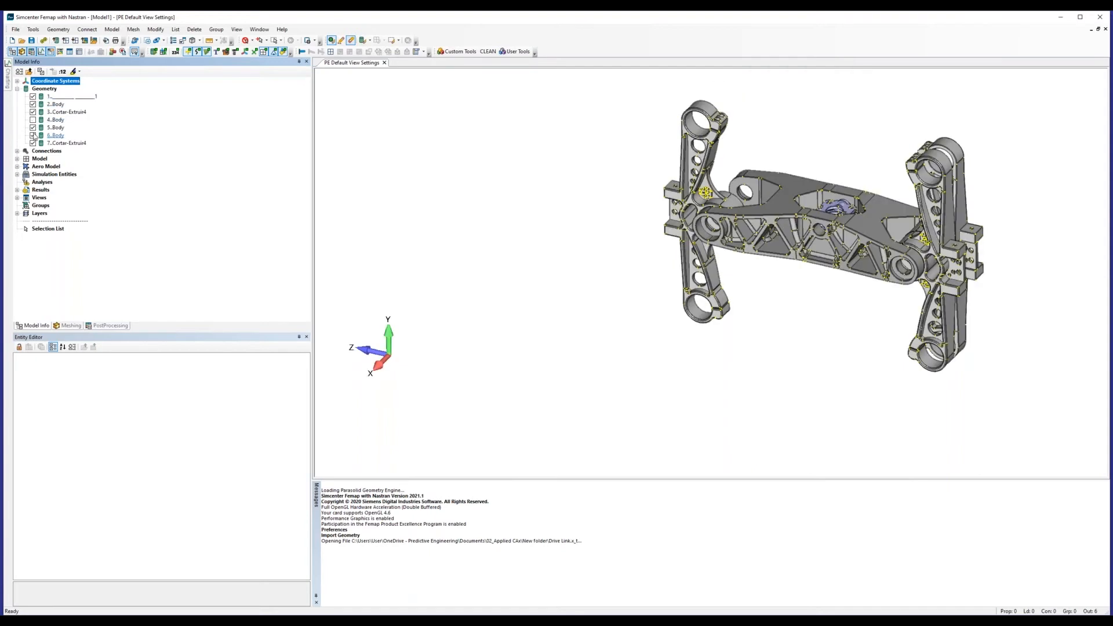
pyautogui.click(33, 135)
pyautogui.click(33, 128)
pyautogui.click(33, 97)
pyautogui.click(34, 97)
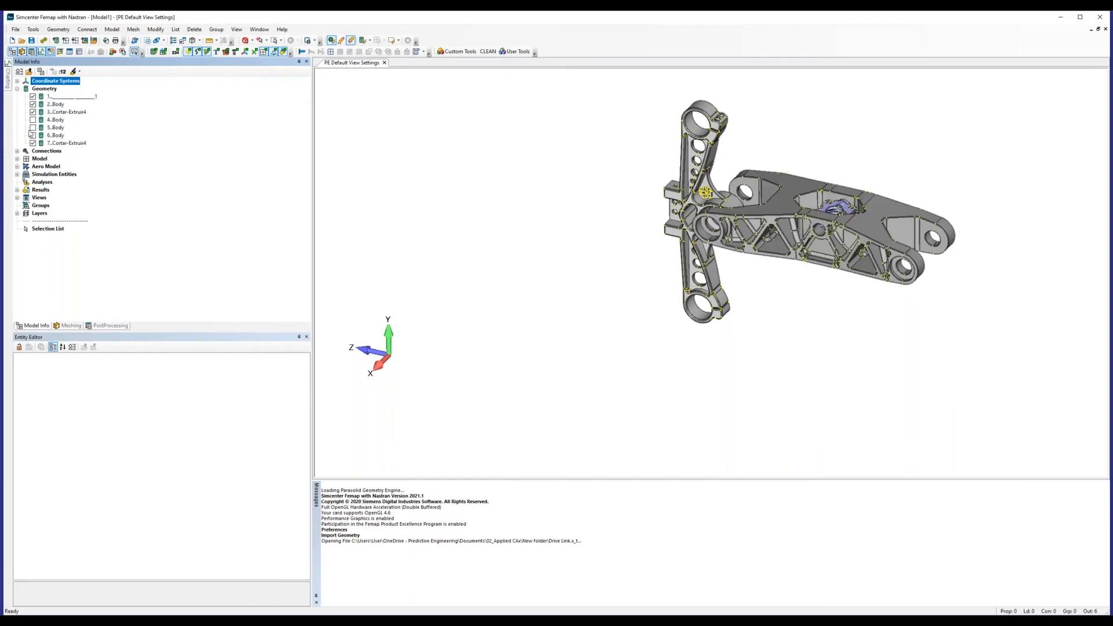
pyautogui.click(33, 120)
pyautogui.click(33, 127)
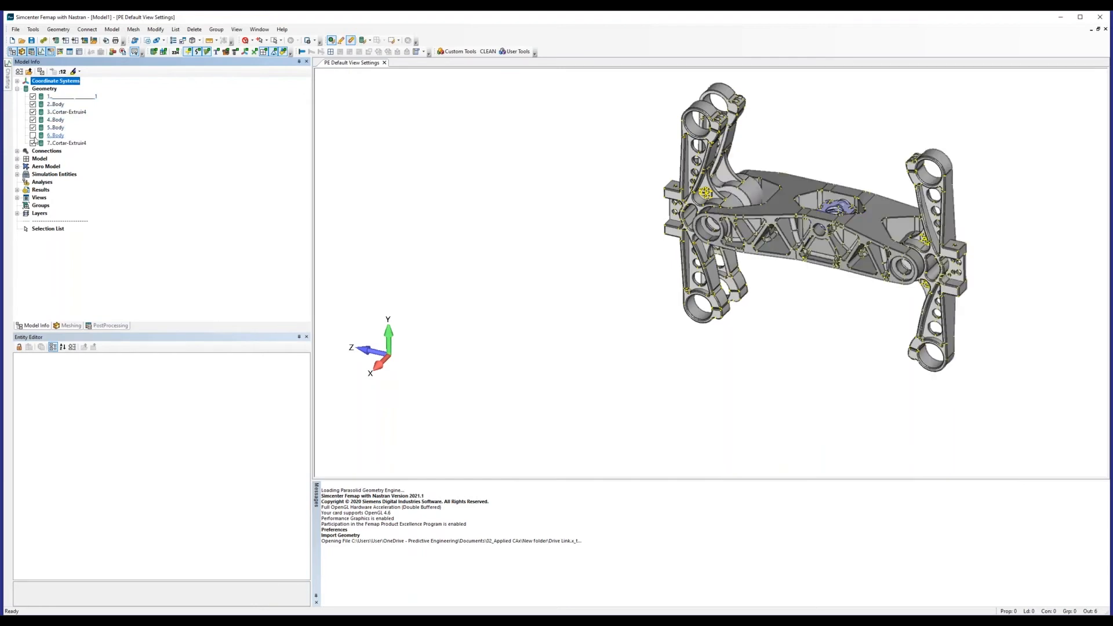
pyautogui.click(34, 136)
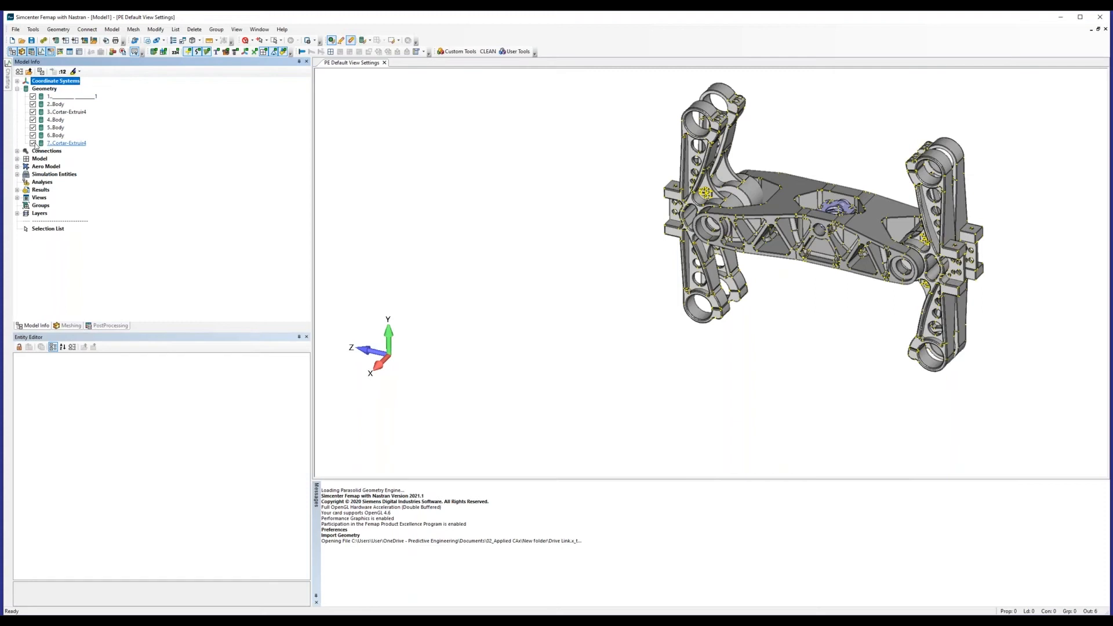
# - Hide the surfaces of solid 4 and inspect its remaining wireframe in the assembly
pyautogui.rightClick(33, 96)
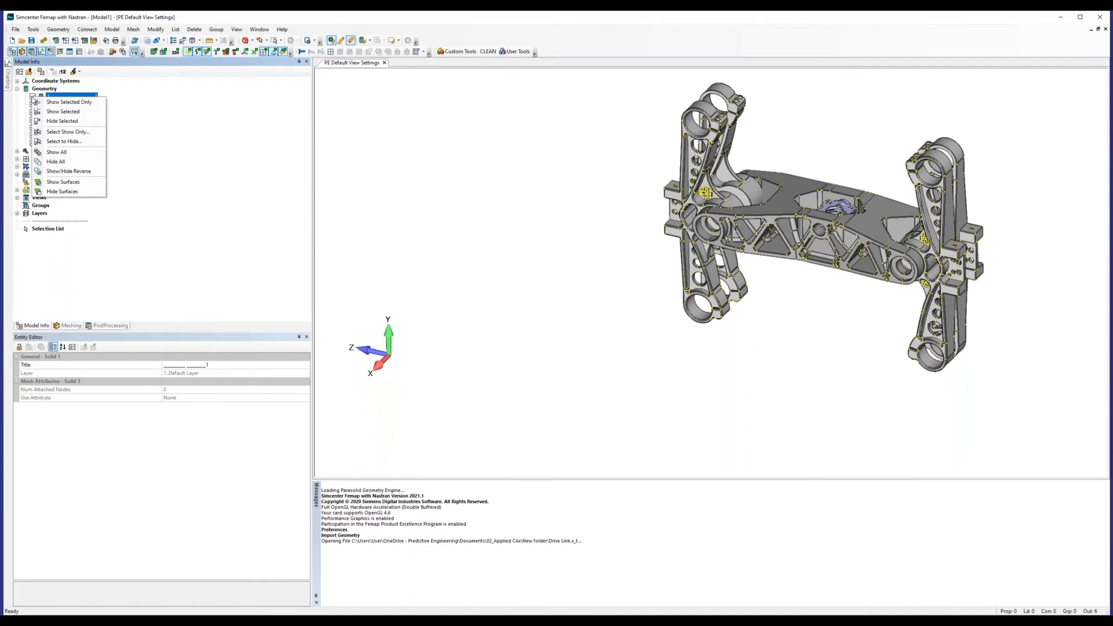
pyautogui.click(142, 117)
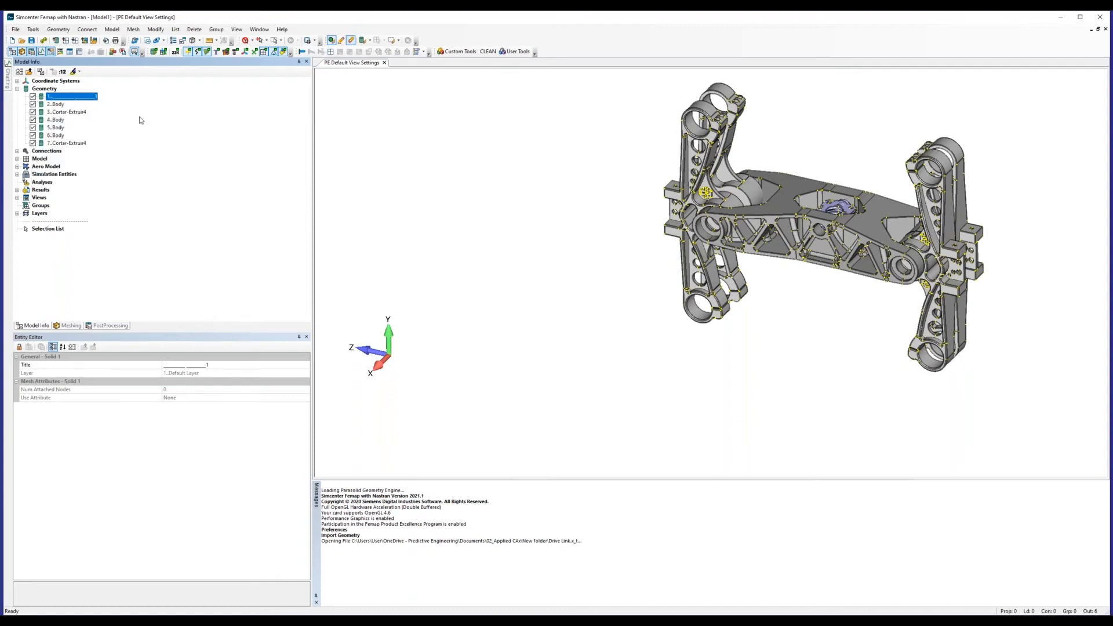
pyautogui.rightClick(33, 123)
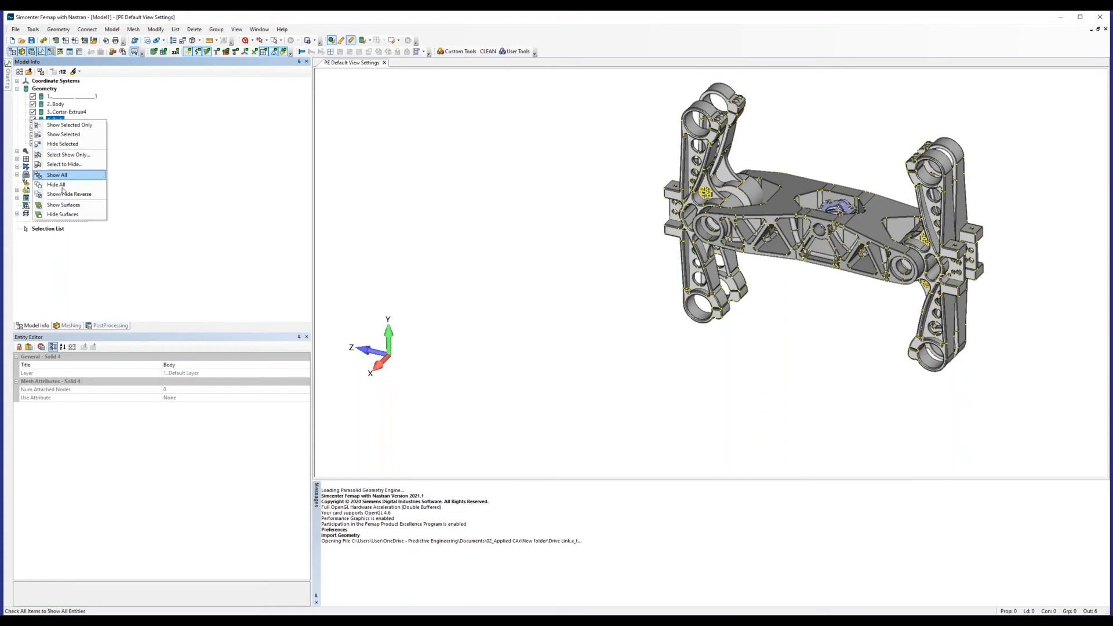
pyautogui.click(64, 214)
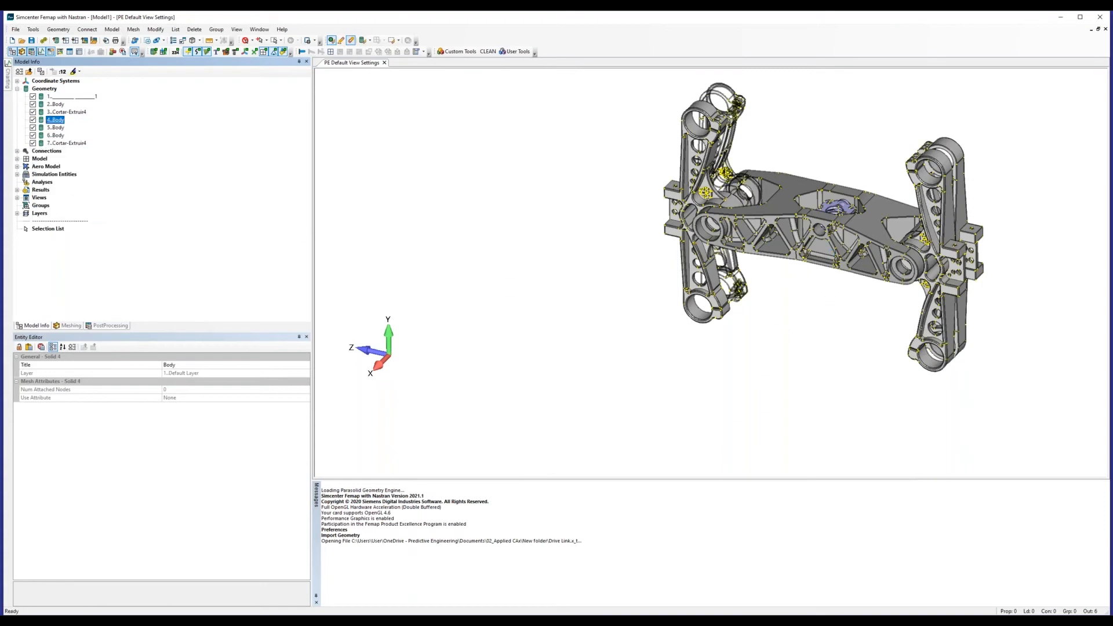
pyautogui.moveTo(744, 169); pyautogui.dragTo(853, 343, button='middle')
pyautogui.scroll(5, 725, 200)
pyautogui.moveTo(725, 200); pyautogui.dragTo(748, 119, button='middle')
pyautogui.scroll(-5, 760, 181)
pyautogui.moveTo(760, 181); pyautogui.dragTo(742, 277, button='middle')
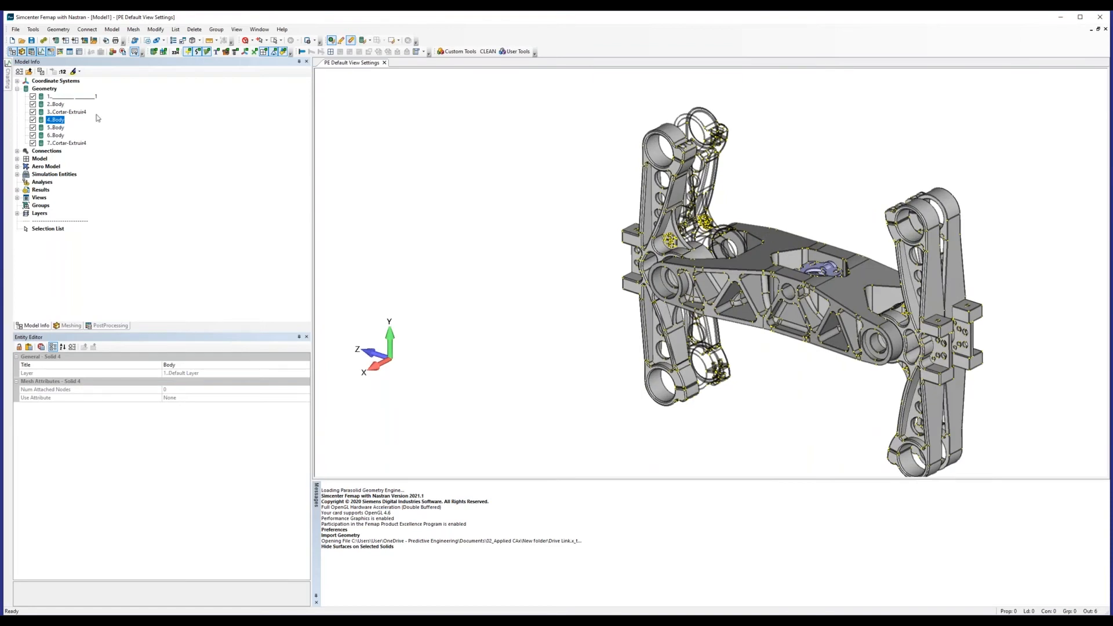
# - Show only the central link body (solid 1) by selecting it in the model
pyautogui.rightClick(33, 123)
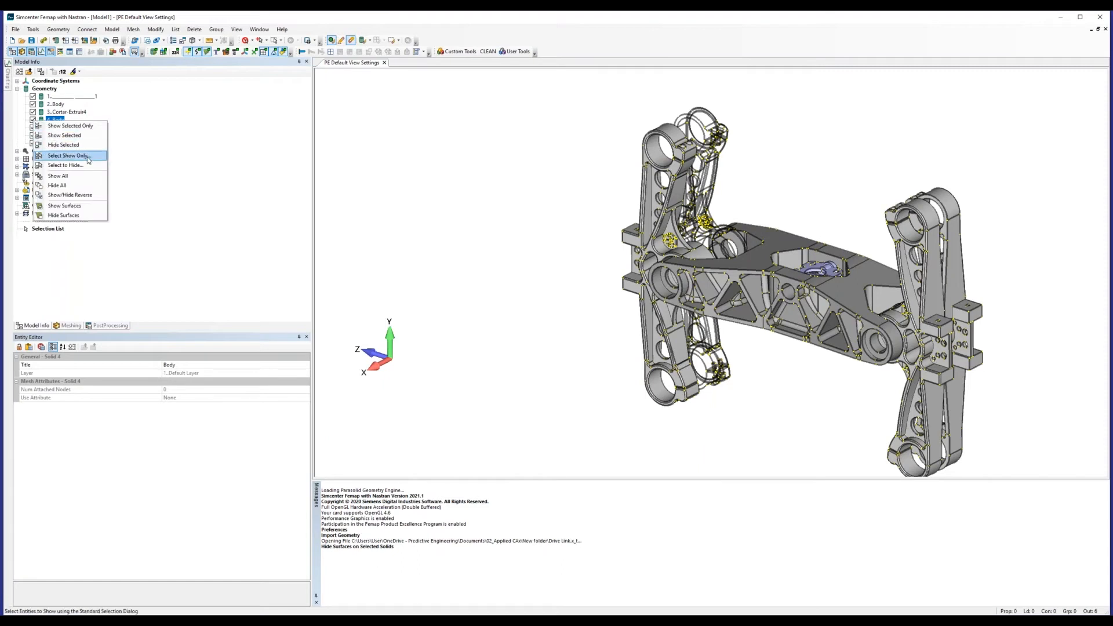
pyautogui.click(68, 156)
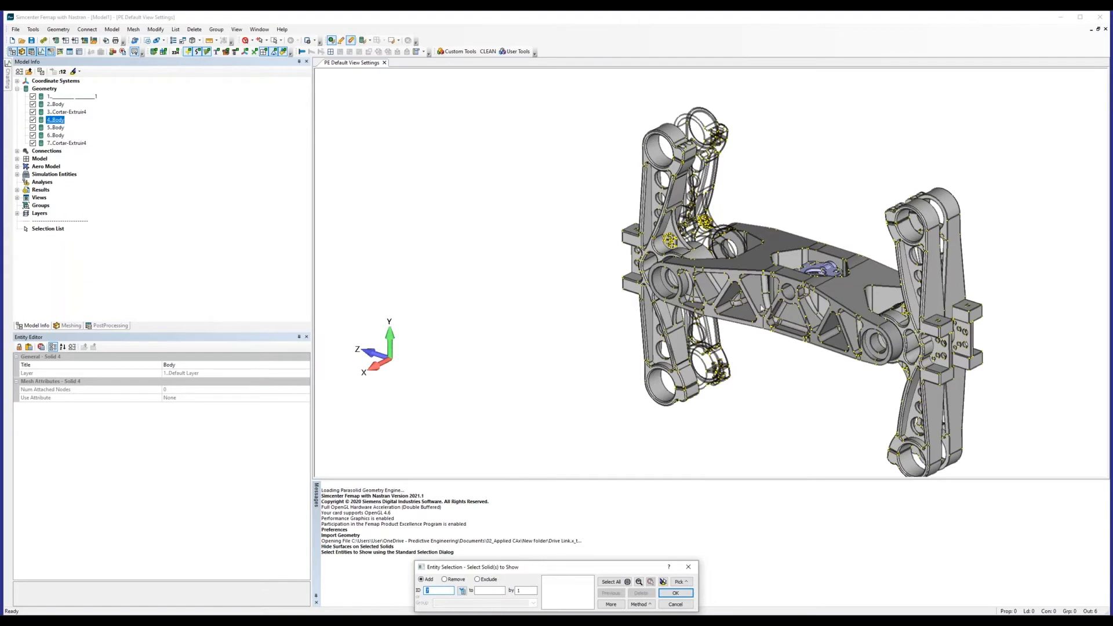
pyautogui.click(667, 273)
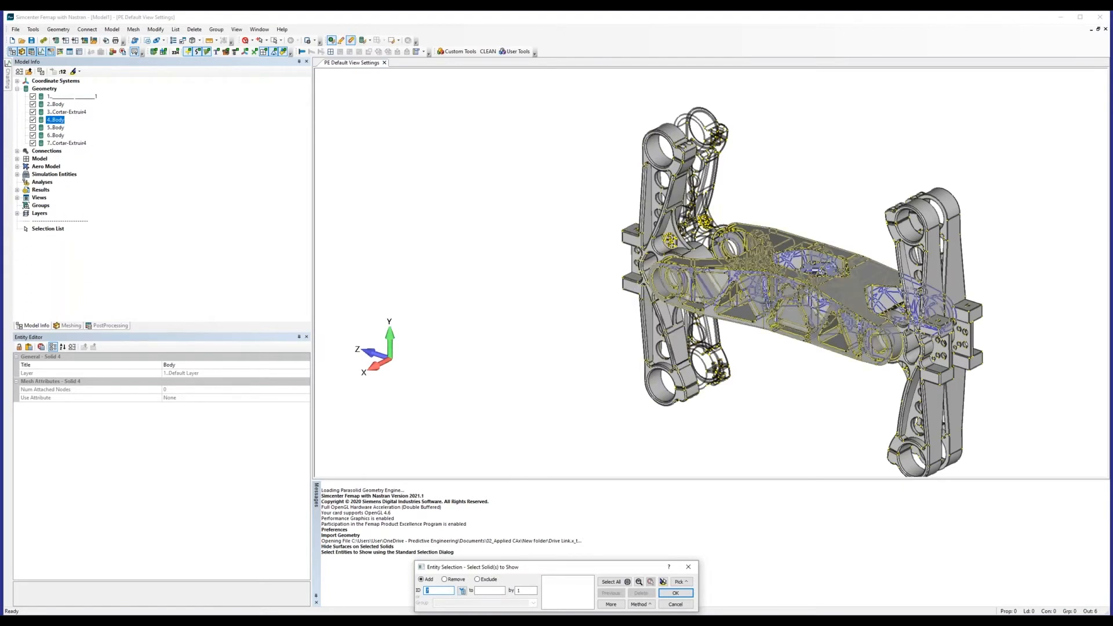
pyautogui.click(676, 593)
pyautogui.keyDown('ctrl'); pyautogui.moveTo(769, 264); pyautogui.dragTo(668, 211, button='middle'); pyautogui.keyUp('ctrl')
pyautogui.scroll(7, 668, 217)
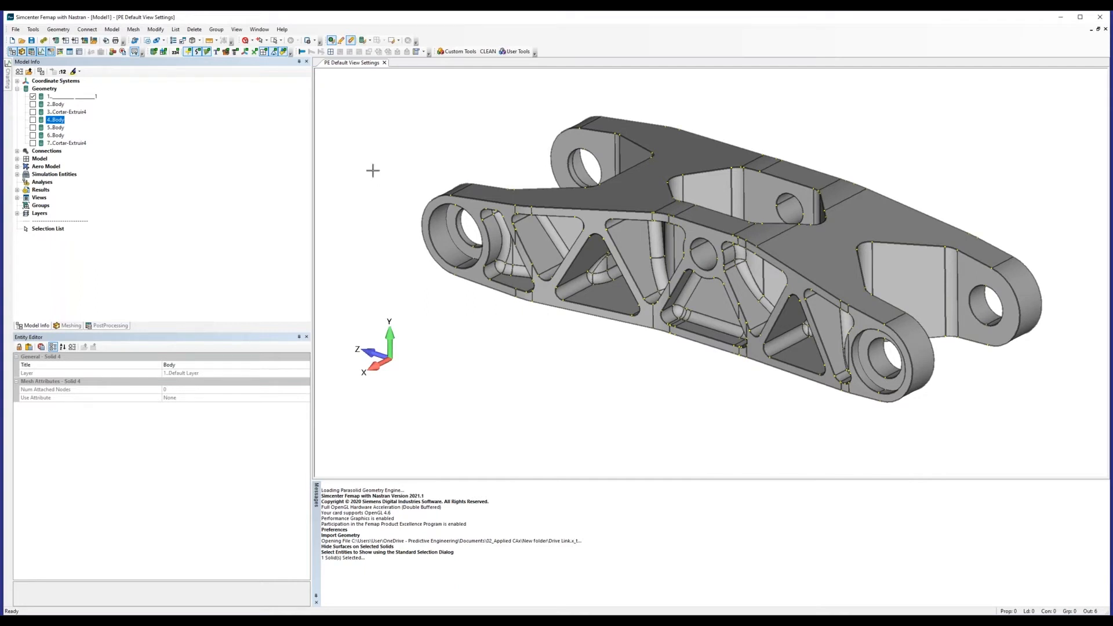
# - Create an isotropic material by loading 6061-T651 Al Plate: t = 0.25 to 2.0 inches from the standard material library
pyautogui.click(18, 159)
pyautogui.rightClick(51, 183)
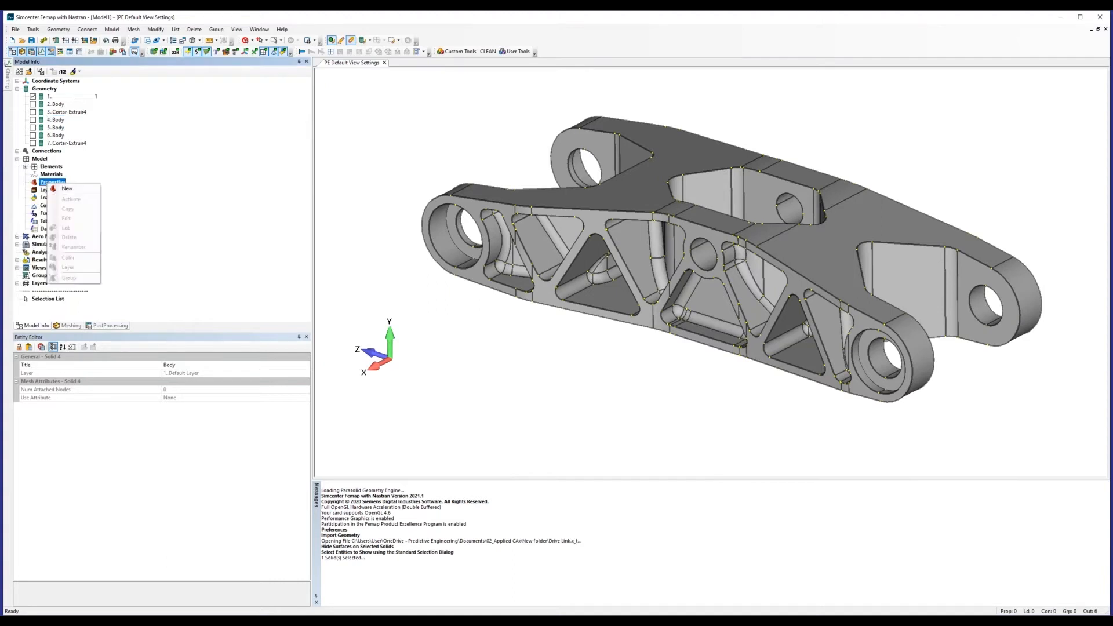
pyautogui.rightClick(51, 174)
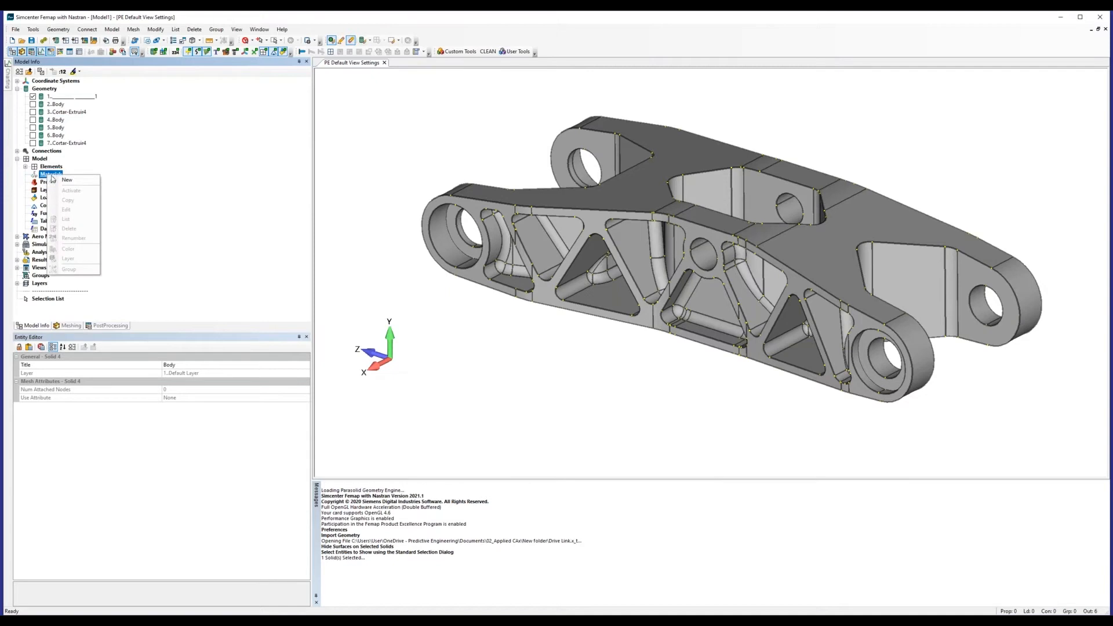
pyautogui.click(66, 181)
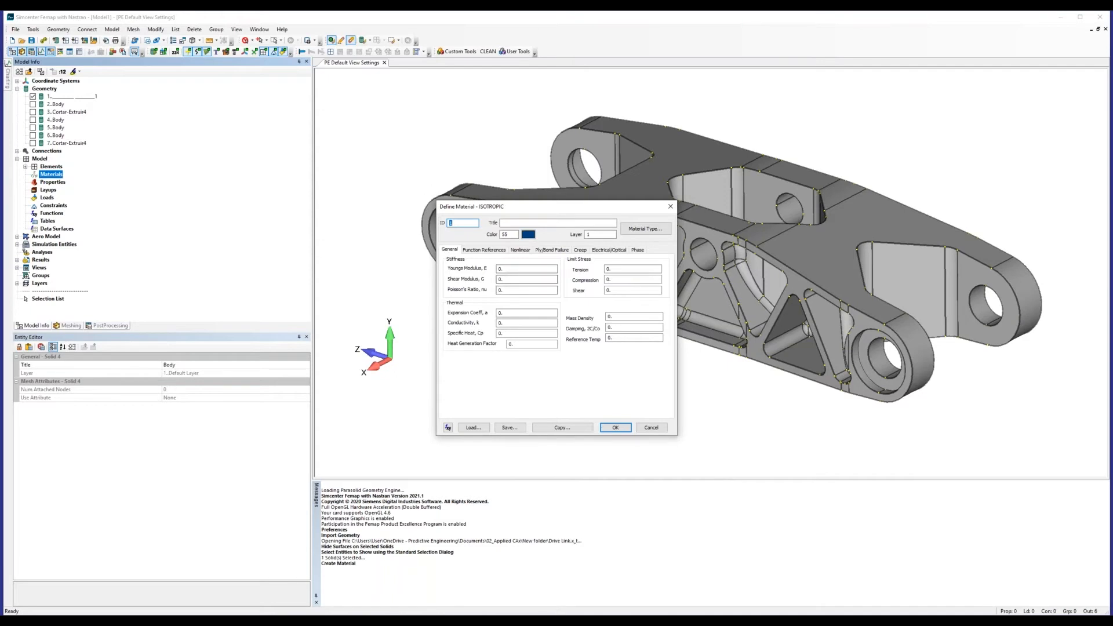
pyautogui.click(474, 428)
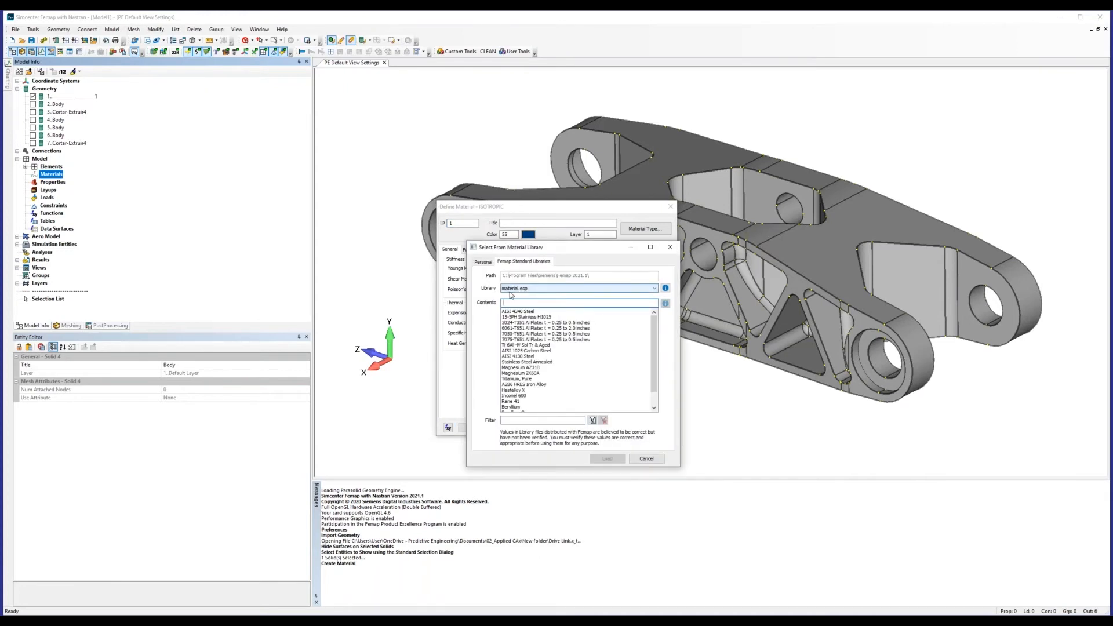
pyautogui.click(565, 329)
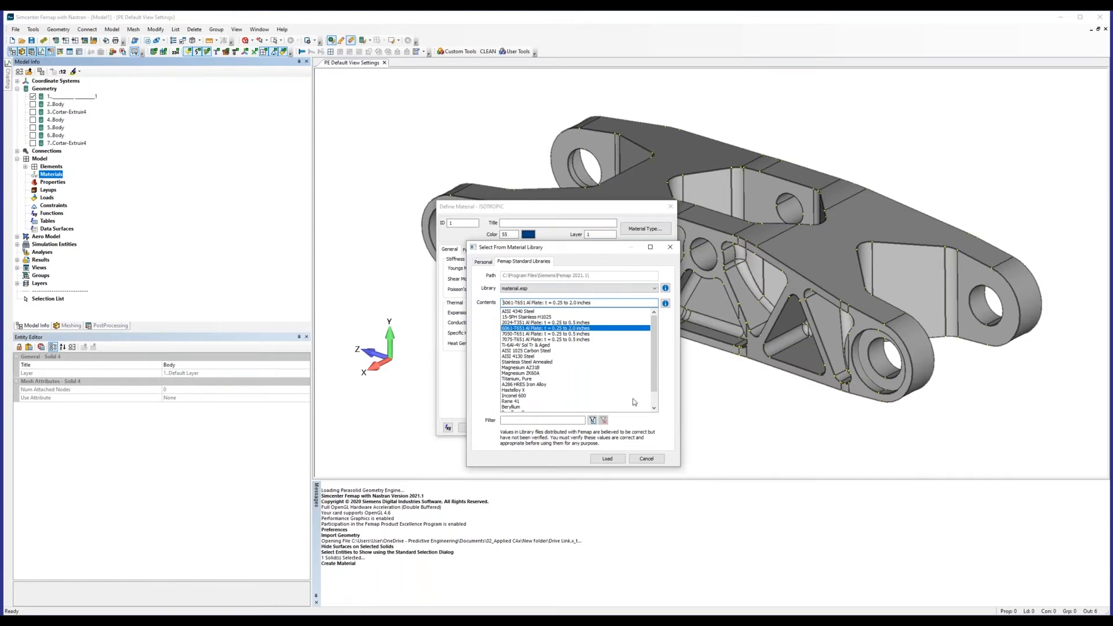
pyautogui.click(608, 459)
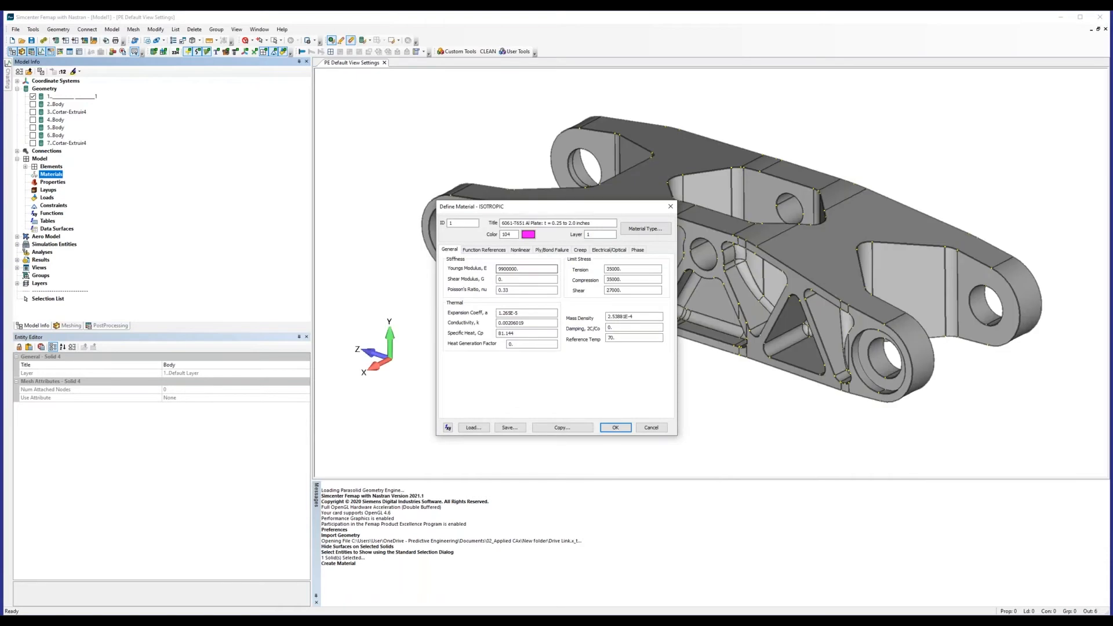
pyautogui.click(615, 428)
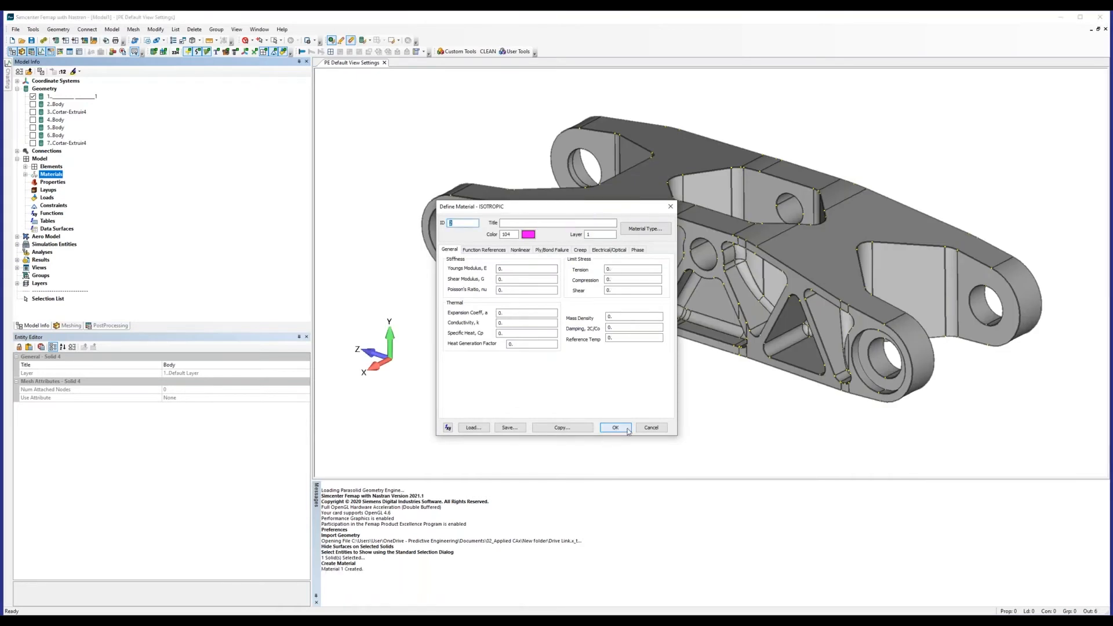
pyautogui.click(651, 428)
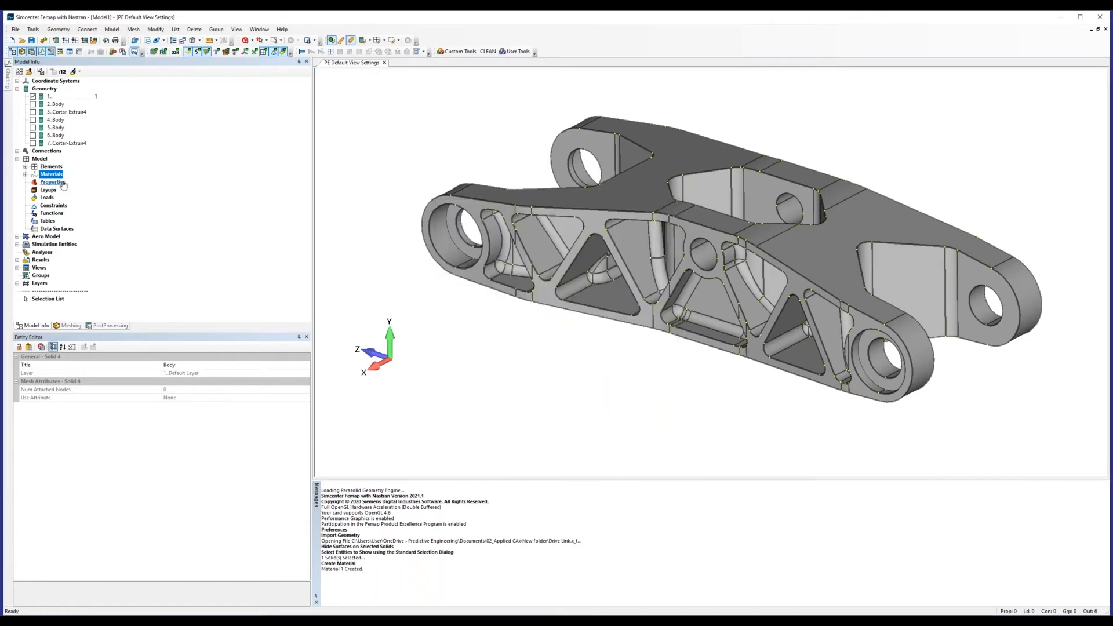
# - Create a property with the Solid volume element type that uses the 6061-T651 Al Plate material
pyautogui.rightClick(60, 182)
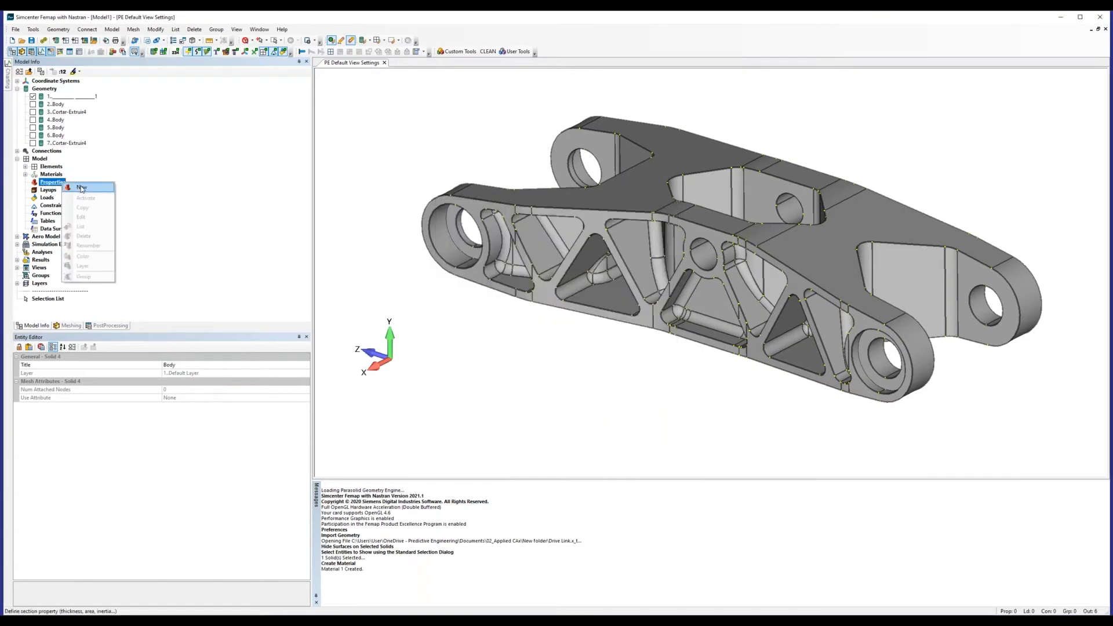
pyautogui.click(81, 188)
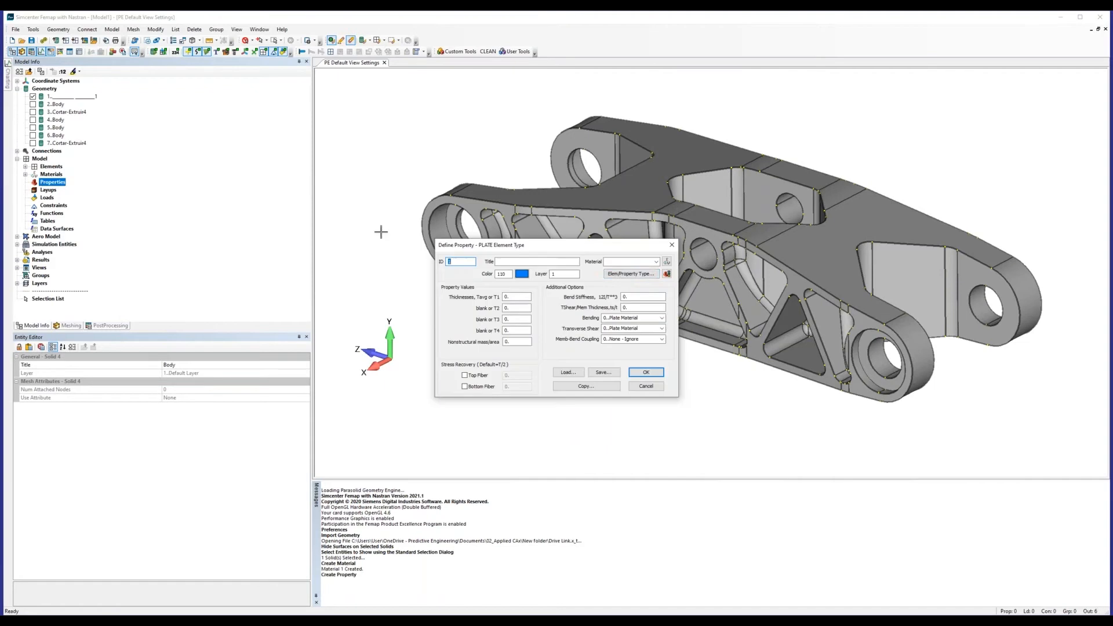
pyautogui.click(632, 274)
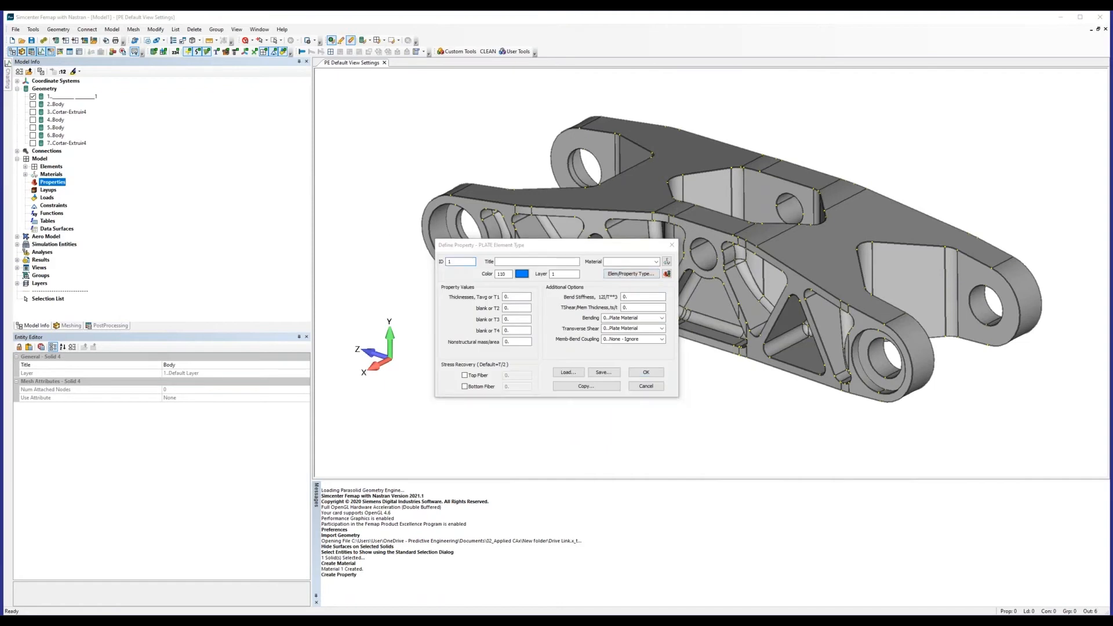
pyautogui.click(504, 521)
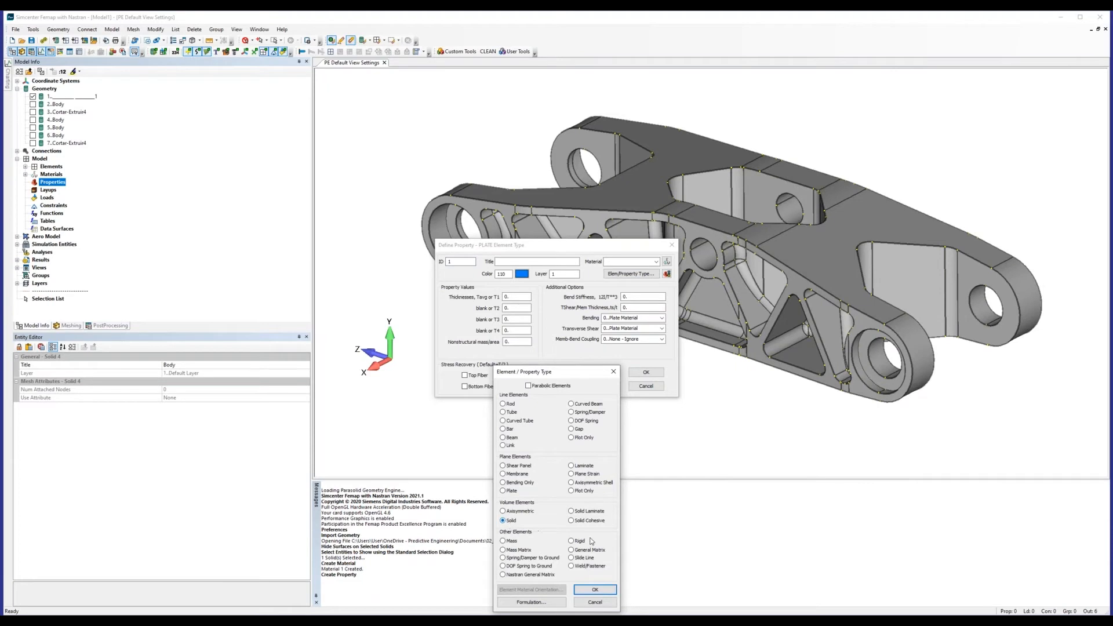
pyautogui.click(597, 590)
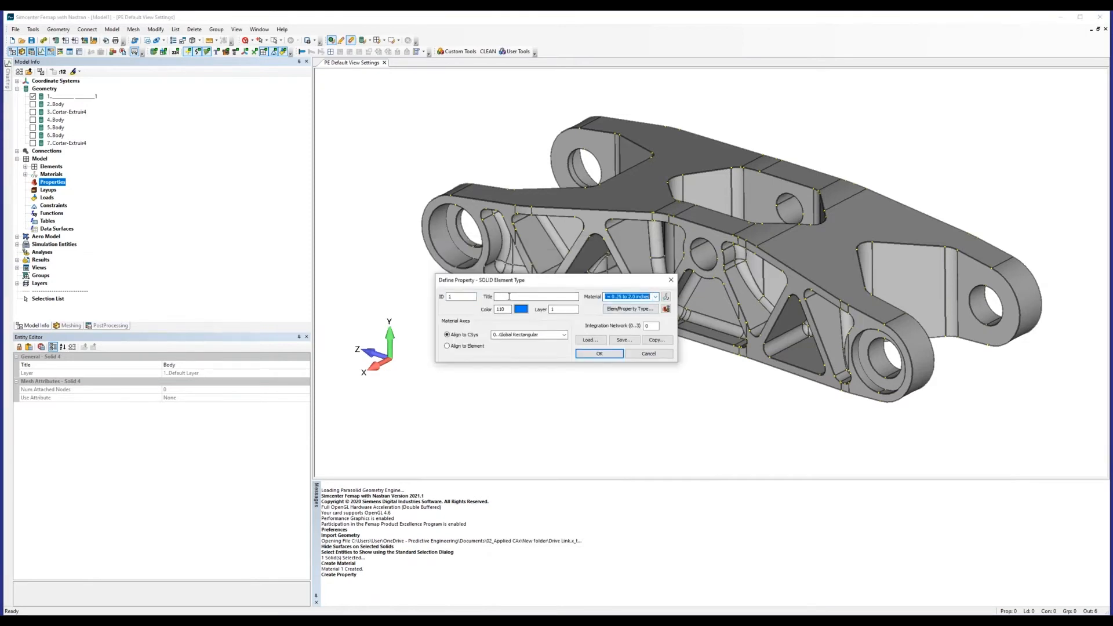
pyautogui.click(608, 356)
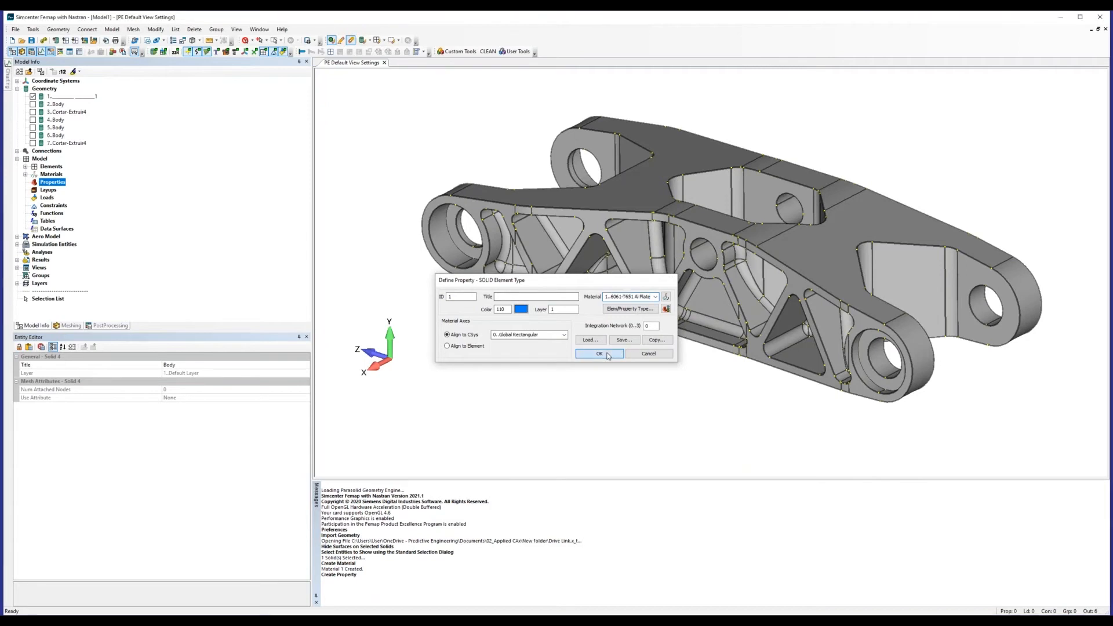
pyautogui.click(608, 356)
pyautogui.click(670, 281)
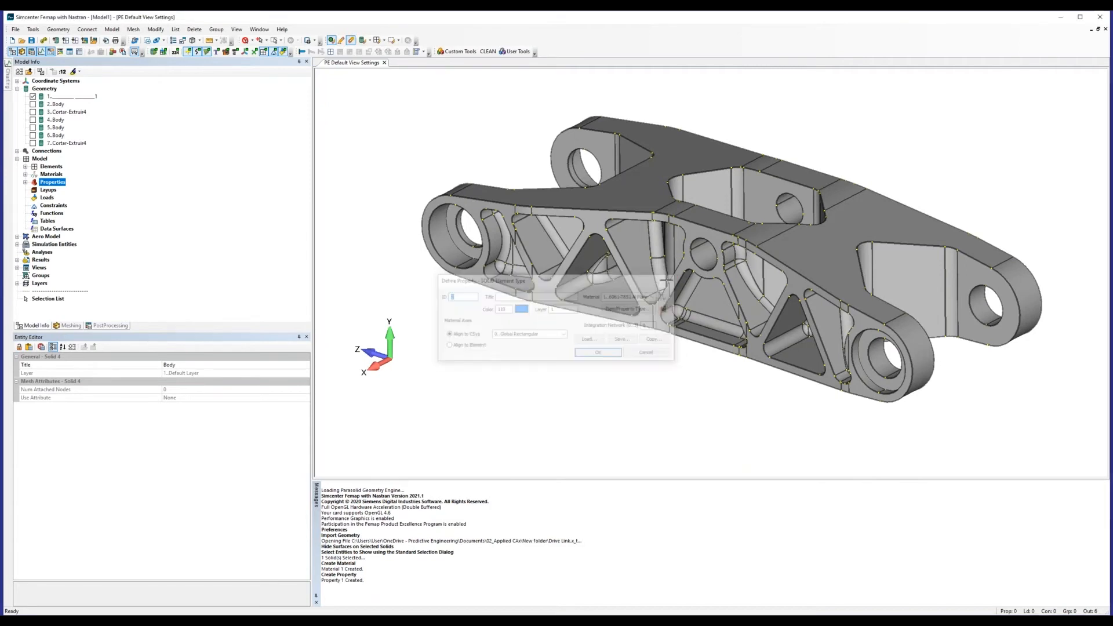
# - List the created material and property in the model tree, and enlarge the message text to review their creation entries
pyautogui.click(25, 174)
pyautogui.click(25, 190)
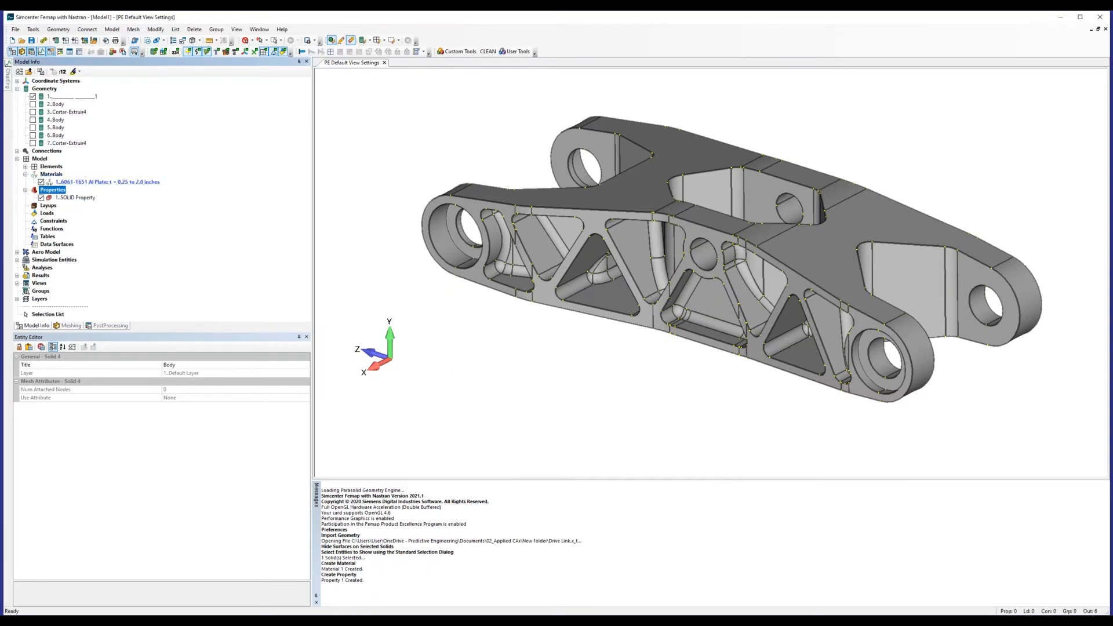
pyautogui.keyDown('ctrl'); pyautogui.scroll(9, 515, 522); pyautogui.keyUp('ctrl')
pyautogui.scroll(-3, 515, 522)
pyautogui.moveTo(387, 581); pyautogui.dragTo(312, 570)
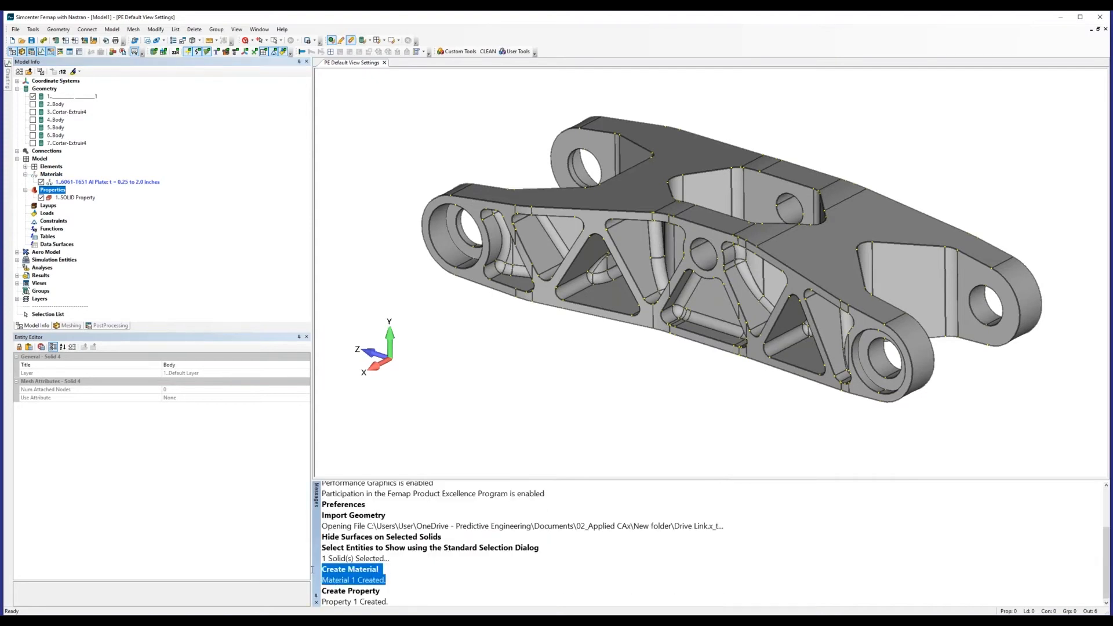
pyautogui.click(560, 559)
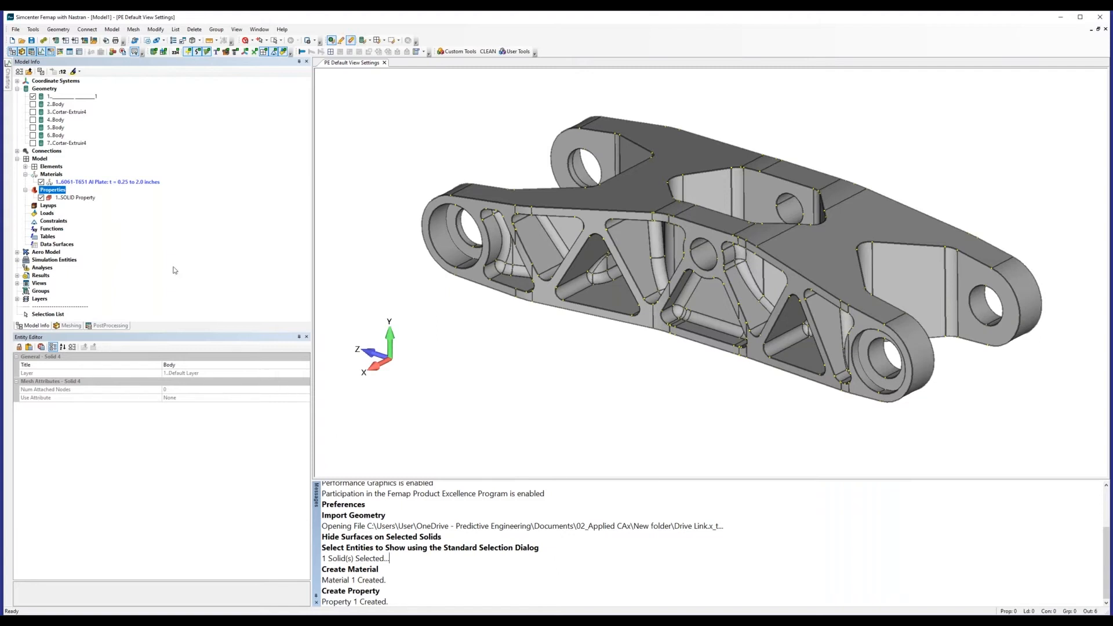
# - Set the tet meshing element size of solid 1 to 0.2 and display the mesh size locations on its curves
pyautogui.rightClick(56, 99)
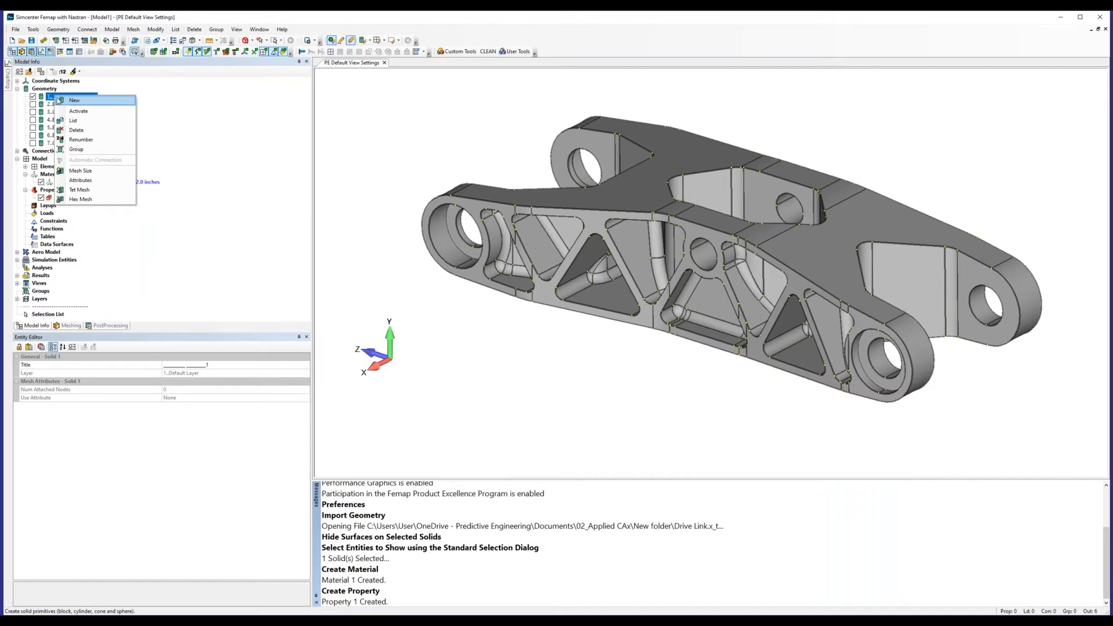
pyautogui.rightClick(34, 101)
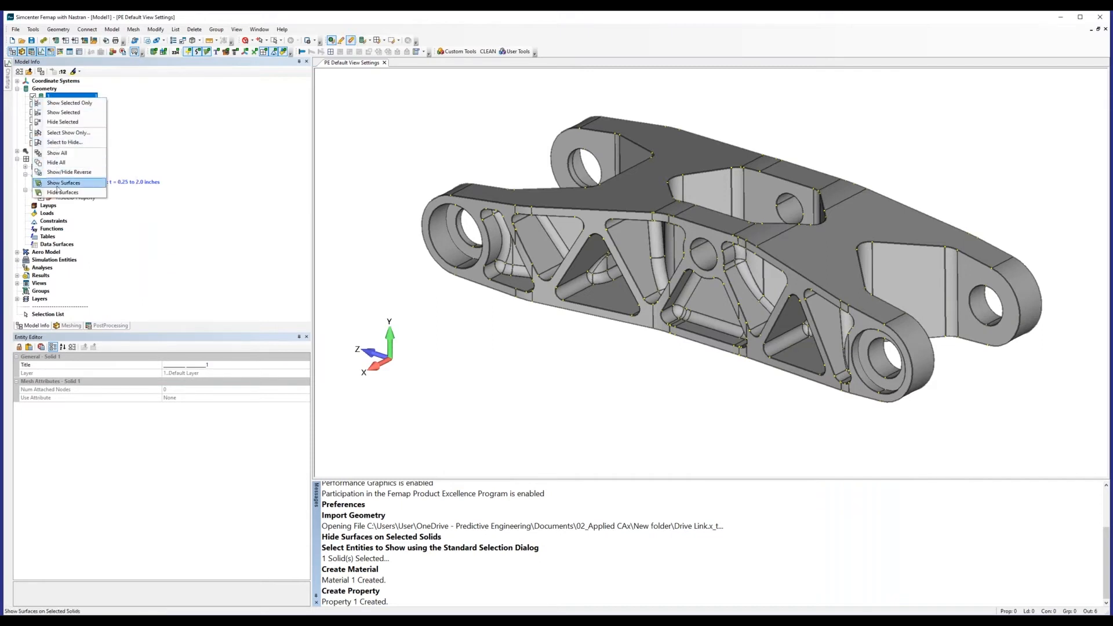
pyautogui.click(139, 99)
pyautogui.rightClick(86, 99)
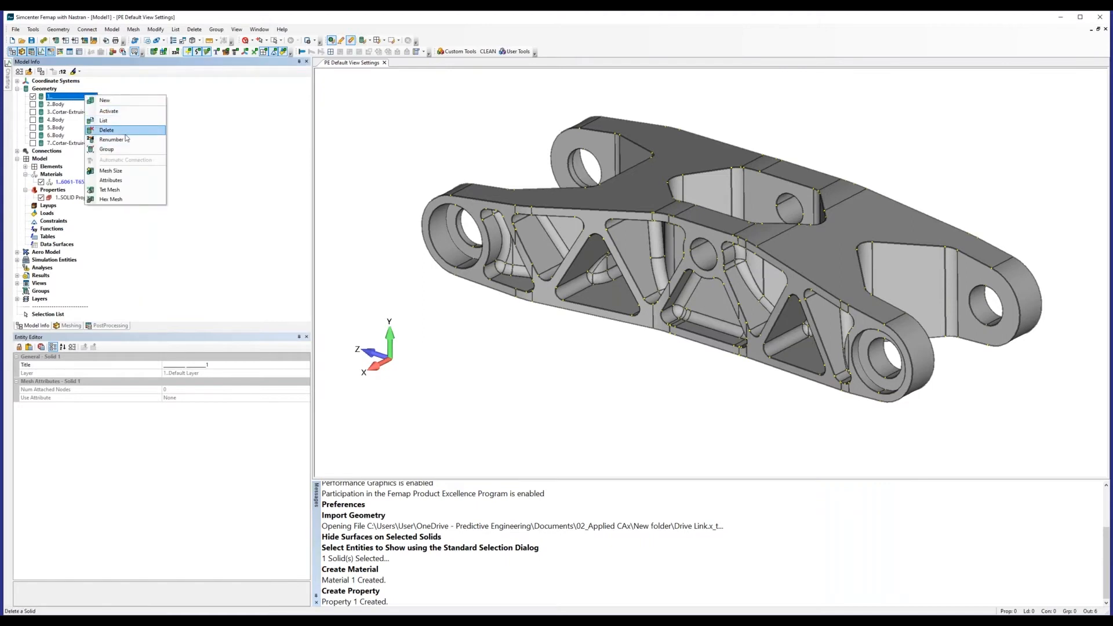
pyautogui.click(134, 172)
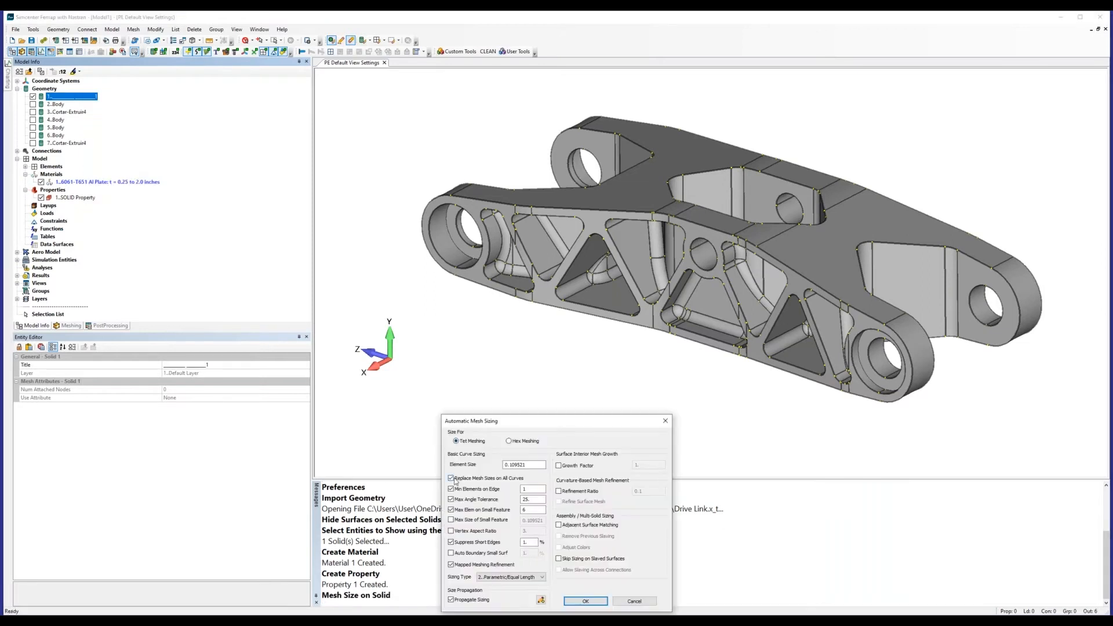
pyautogui.moveTo(529, 465); pyautogui.dragTo(301, 455)
pyautogui.write('.2')
pyautogui.click(587, 604)
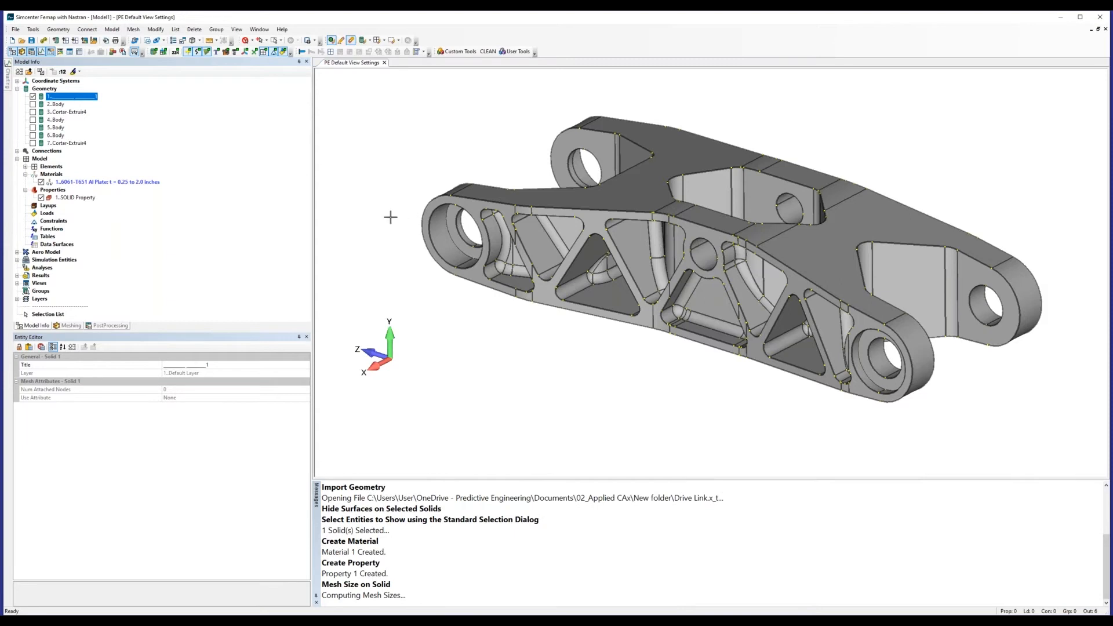
pyautogui.click(200, 41)
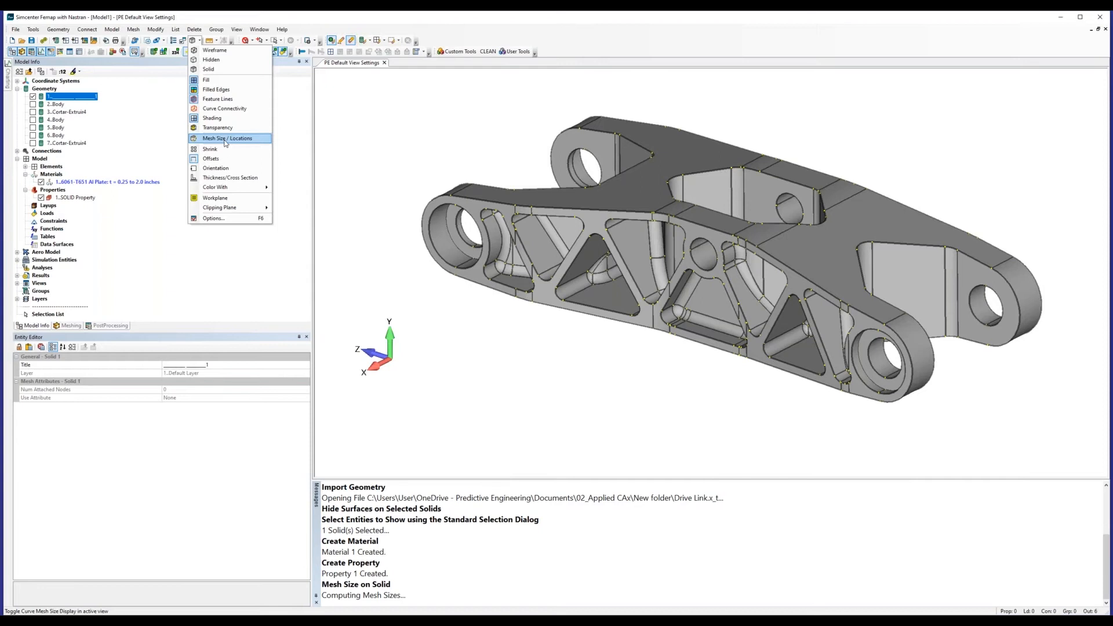
pyautogui.click(225, 139)
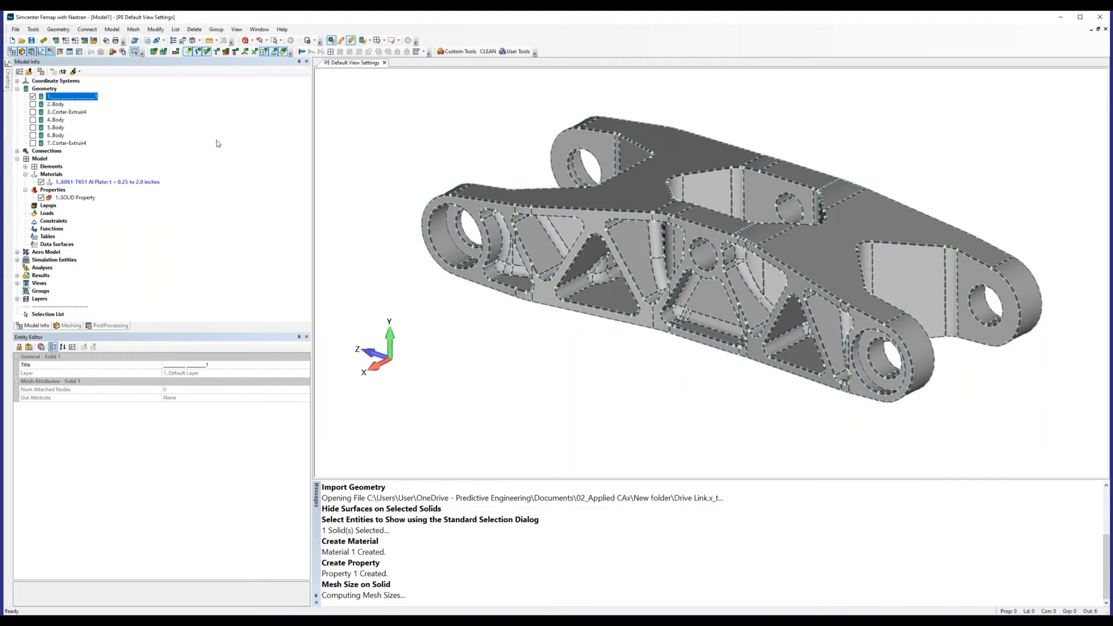
# - Tet-mesh solid 1 with the SOLID property, using the Tet/Pyramid approach with midside nodes
pyautogui.rightClick(65, 99)
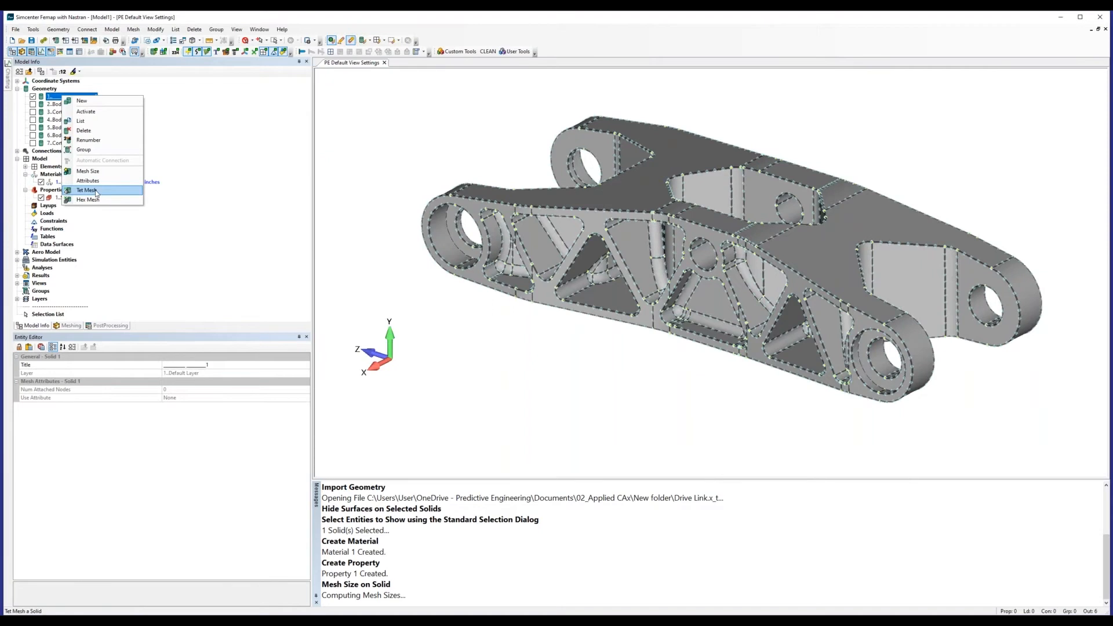
pyautogui.click(87, 191)
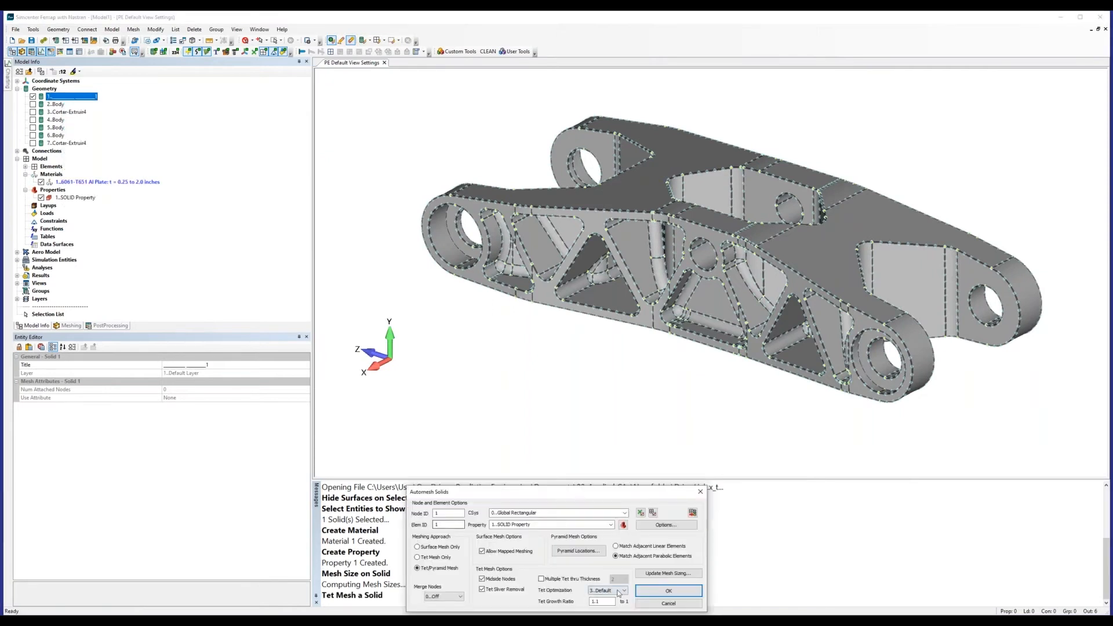
pyautogui.click(653, 591)
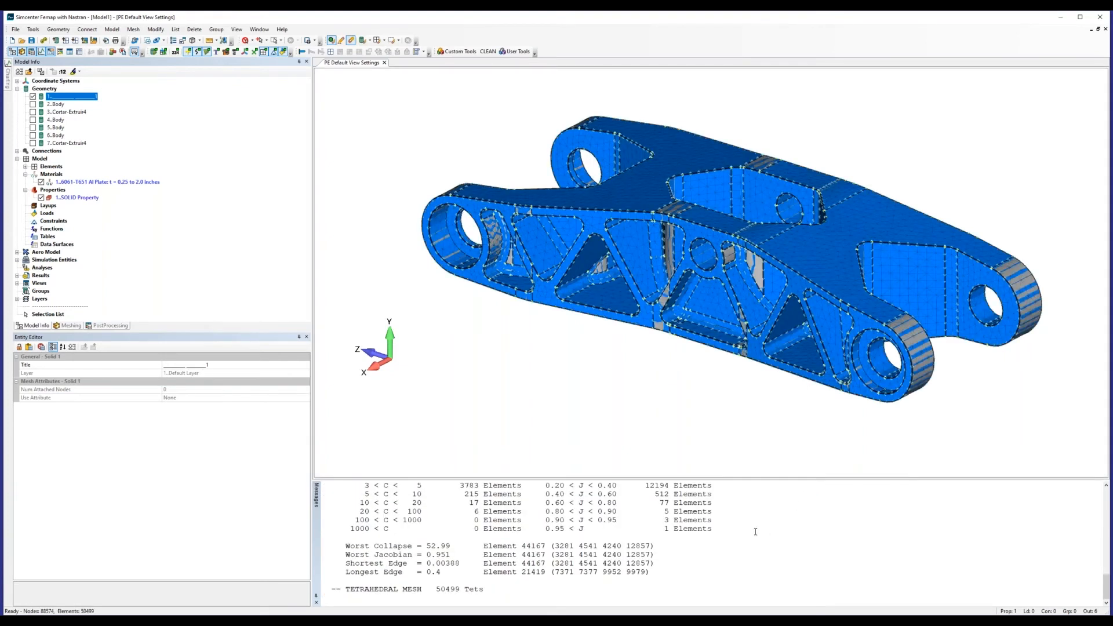
# - Examine the tetrahedral mesh quality report, checking the element distribution by aspect ratio and Jacobian
pyautogui.scroll(3, 731, 538)
pyautogui.scroll(1, 731, 538)
pyautogui.scroll(-2, 351, 521)
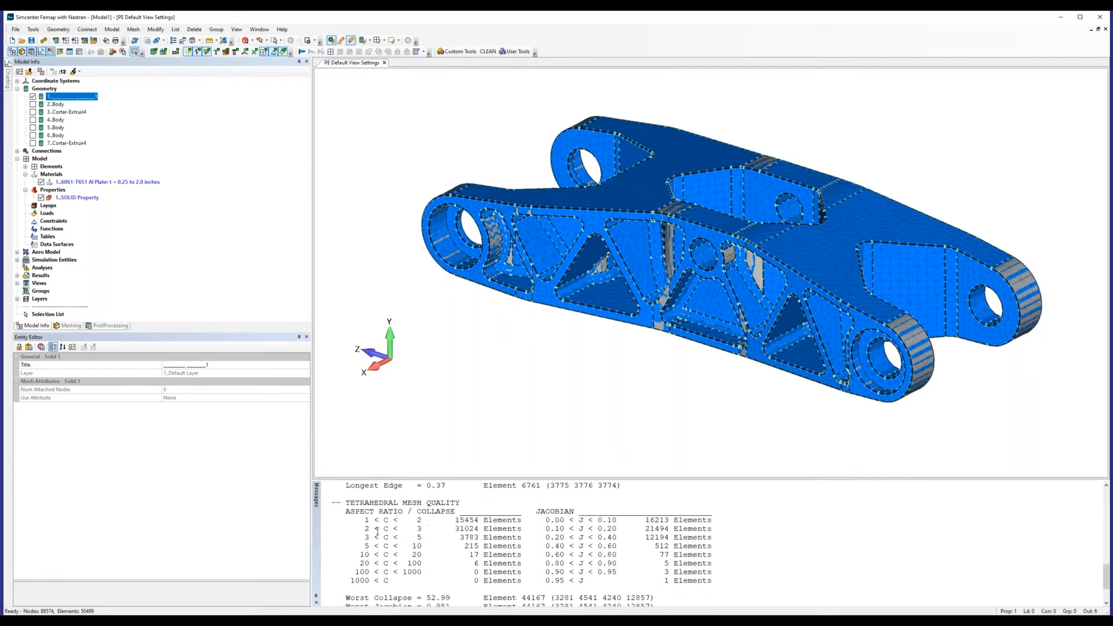
pyautogui.moveTo(349, 520); pyautogui.dragTo(720, 560)
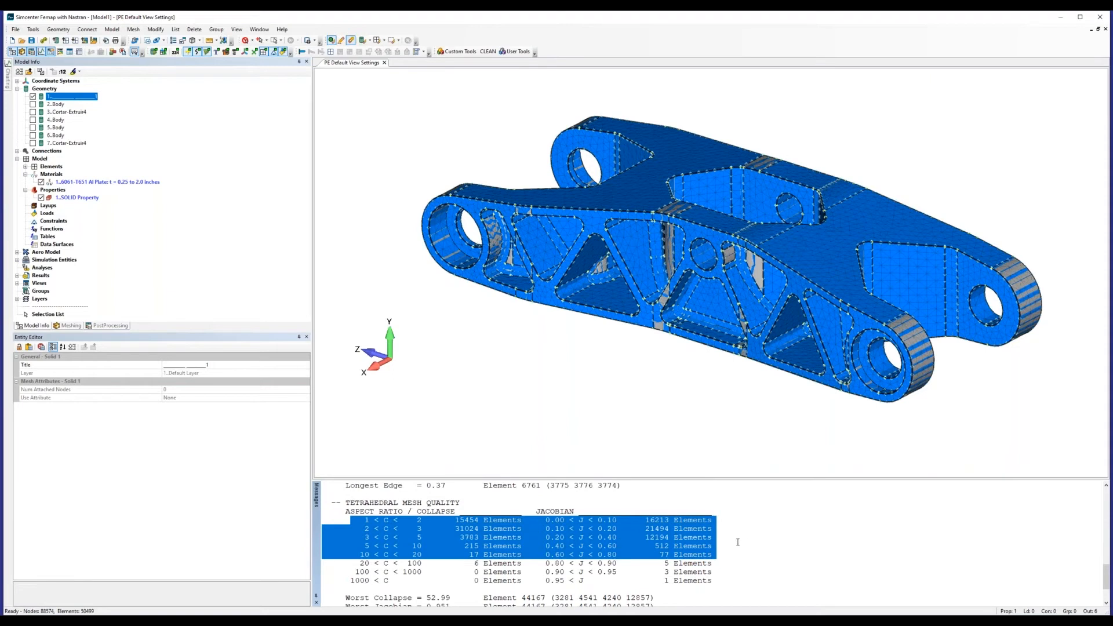
pyautogui.click(738, 543)
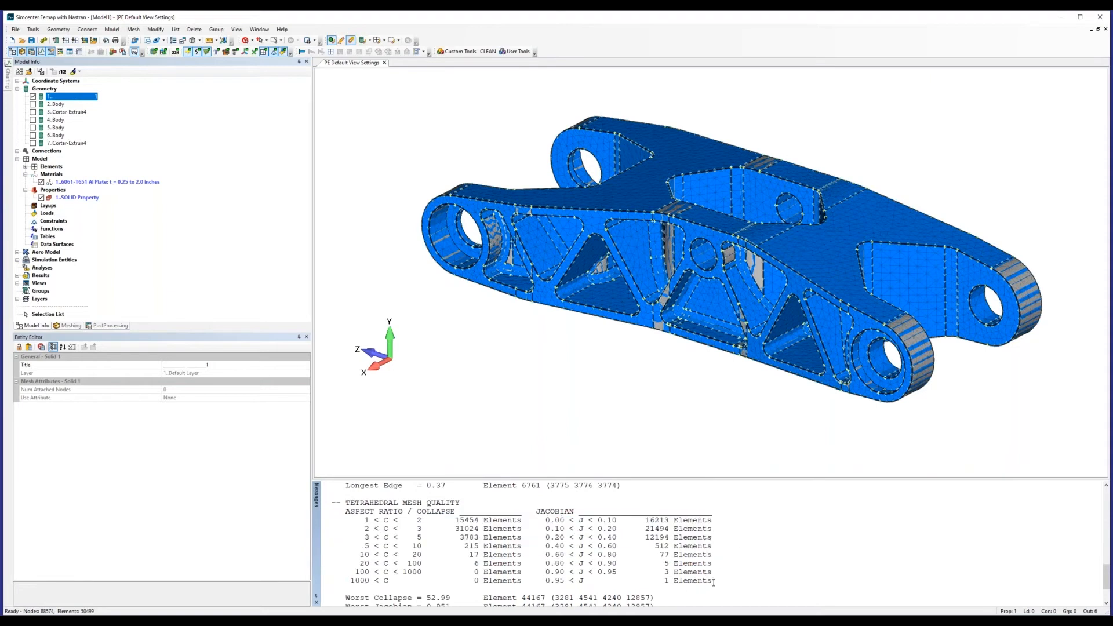
pyautogui.moveTo(713, 582); pyautogui.dragTo(336, 574)
pyautogui.click(768, 526)
# - Create a new standard load set titled "load set"
pyautogui.rightClick(50, 213)
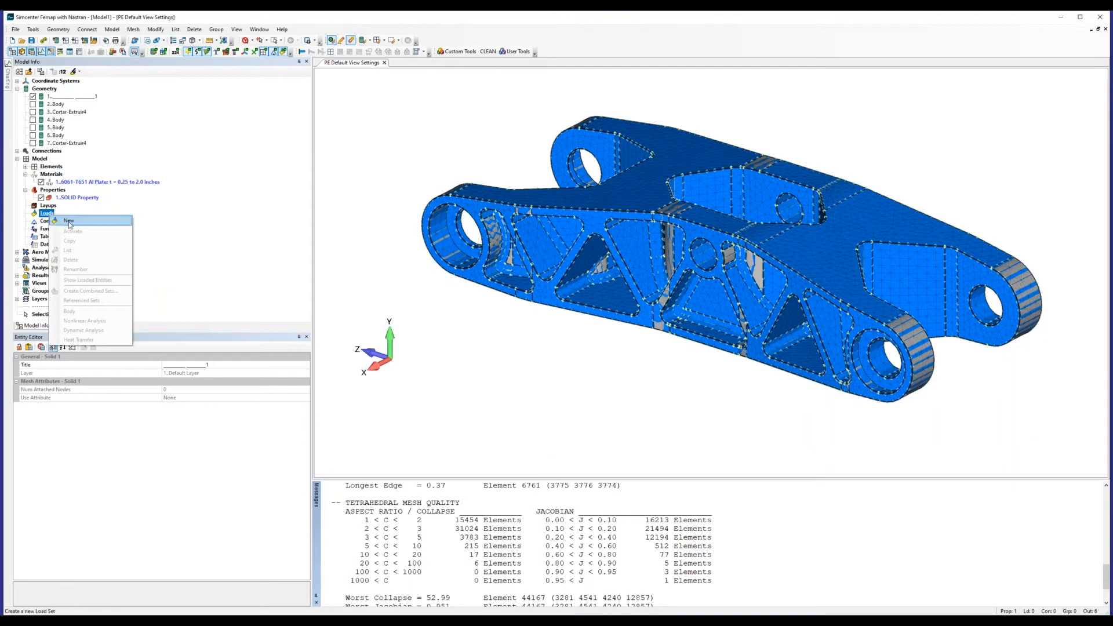
pyautogui.click(69, 221)
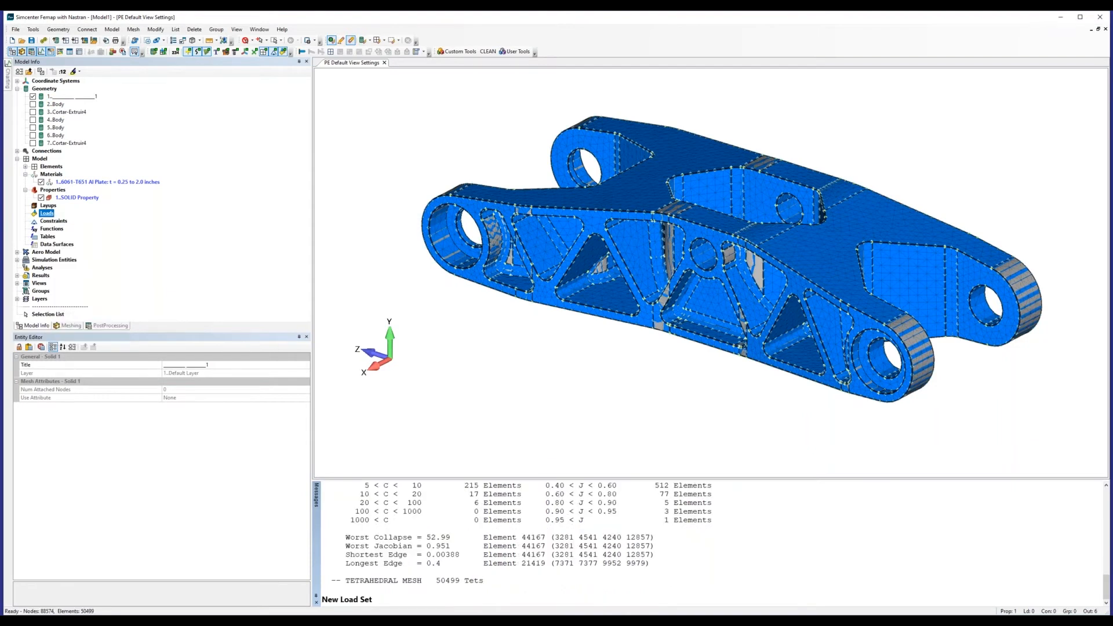
pyautogui.write('load set')
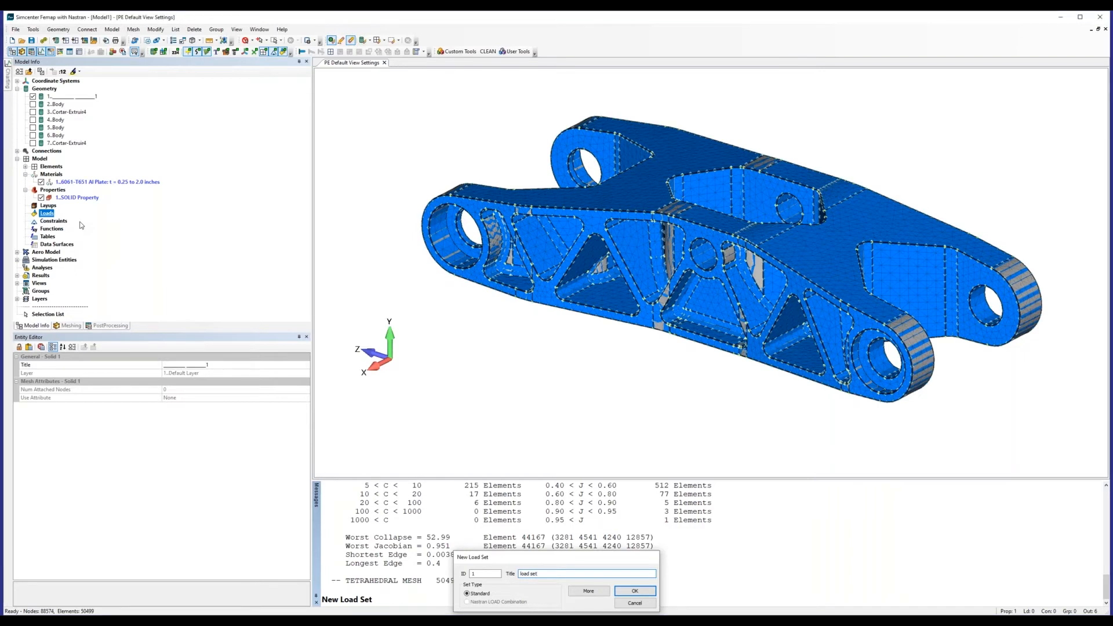
pyautogui.press('Return')
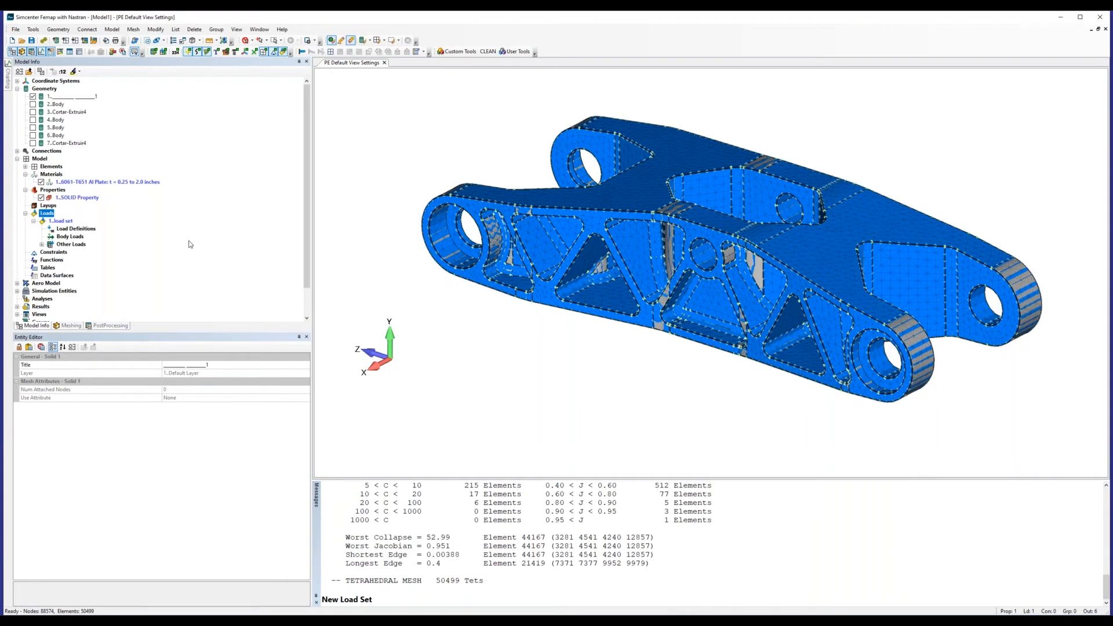
# - Begin a load on surface in the load set, select the central hole's bore surface in the near side, and preview the selection
pyautogui.rightClick(87, 229)
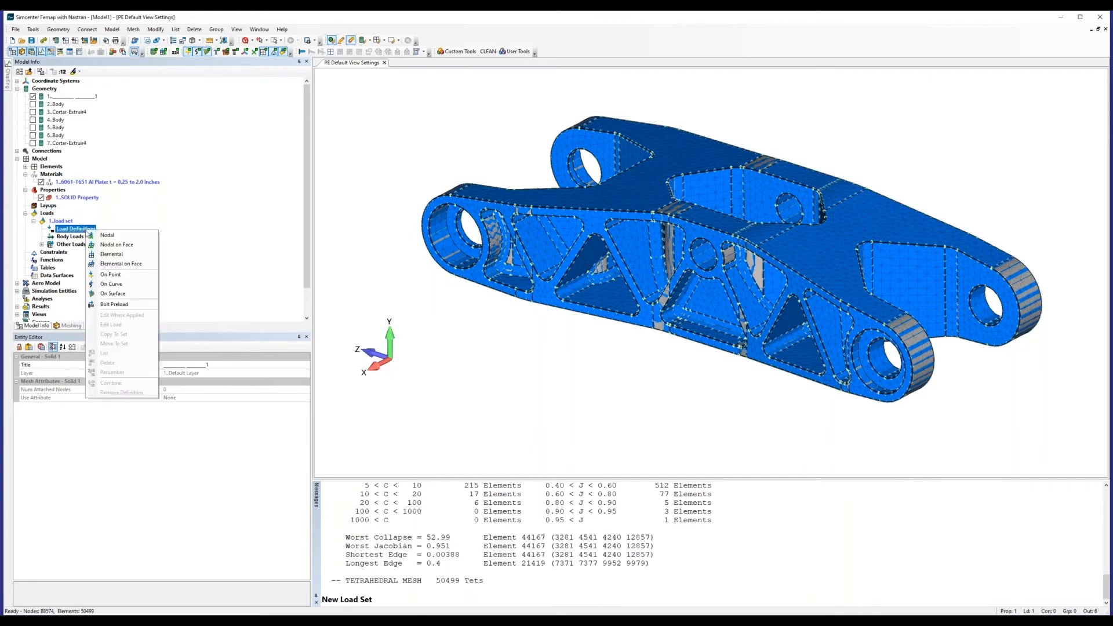
pyautogui.click(114, 294)
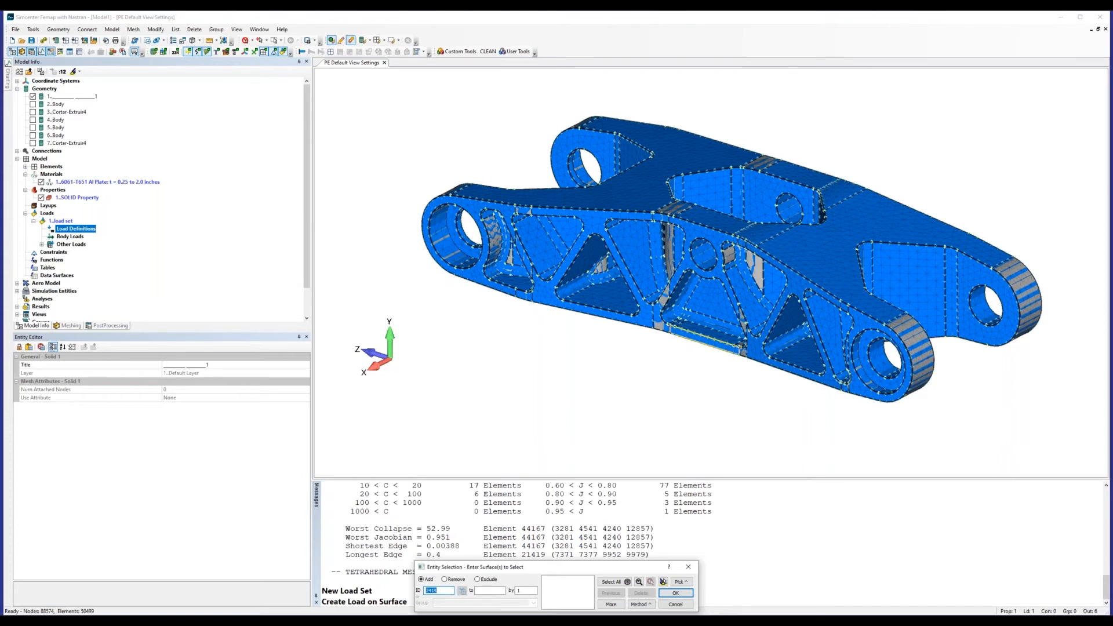
pyautogui.moveTo(703, 448); pyautogui.dragTo(678, 396, button='middle')
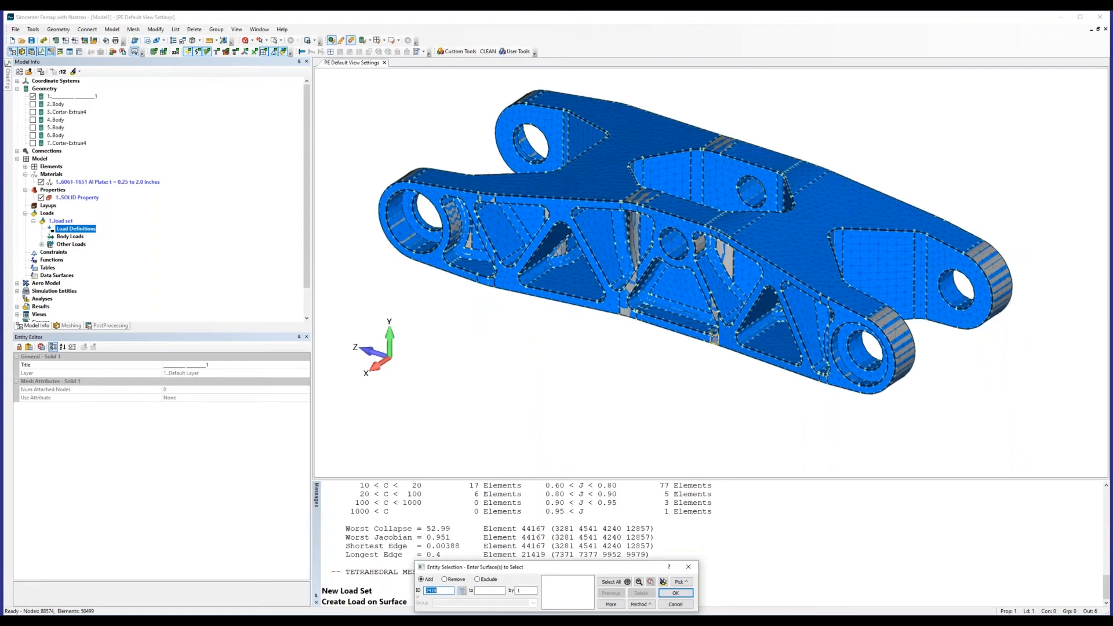
pyautogui.moveTo(598, 571); pyautogui.dragTo(620, 402)
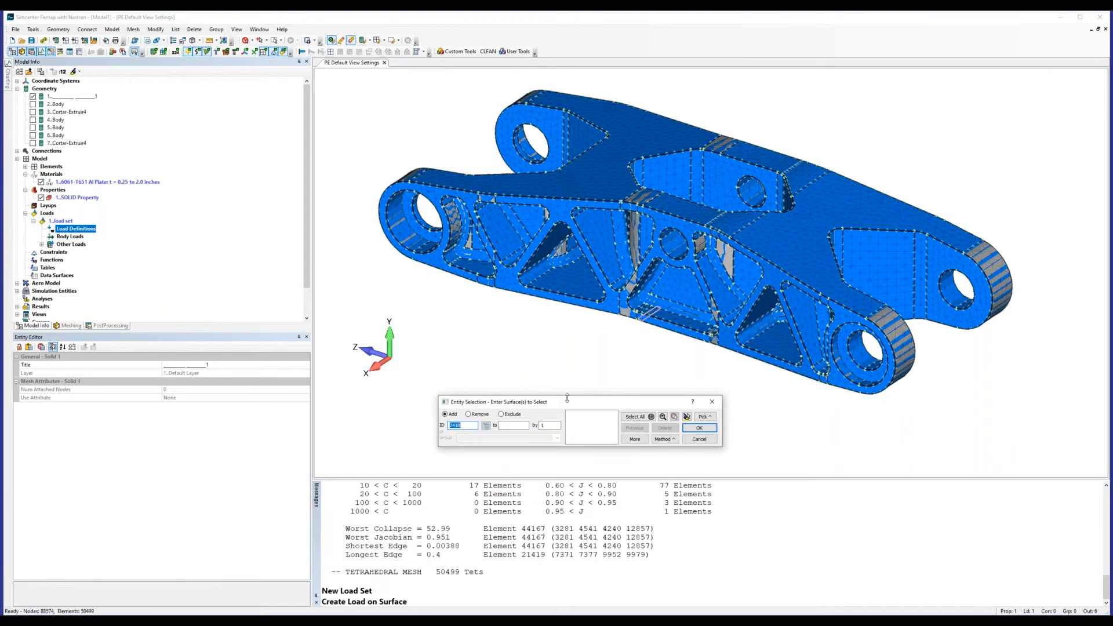
pyautogui.moveTo(674, 250)
pyautogui.mouseDown(button='middle')
pyautogui.moveTo(685, 213)
pyautogui.moveTo(676, 222)
pyautogui.mouseUp(button='middle')
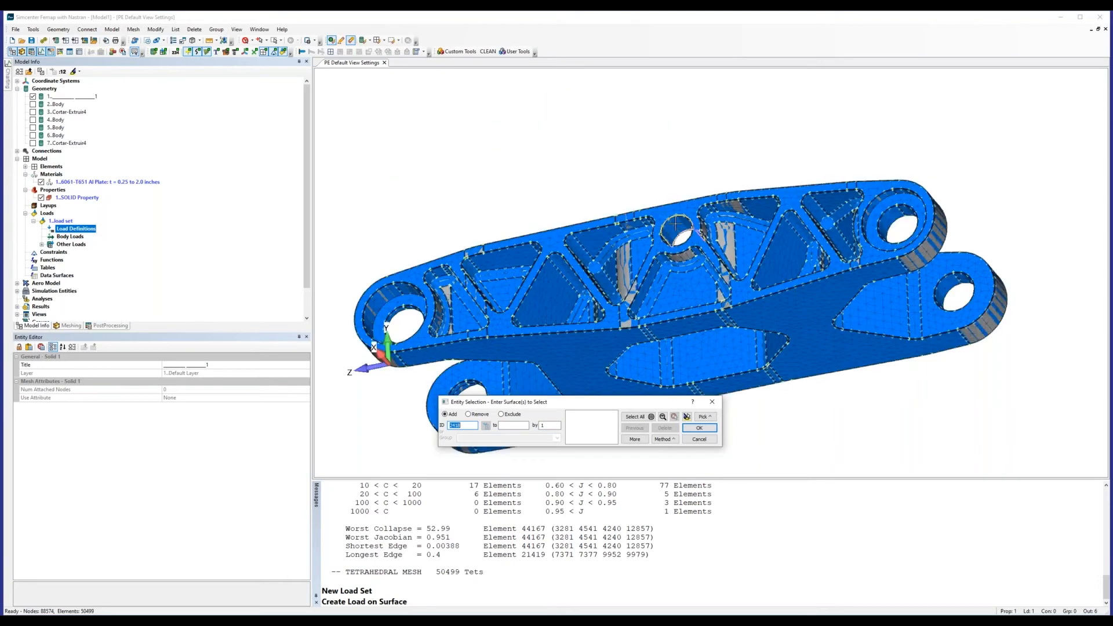
pyautogui.click(676, 222)
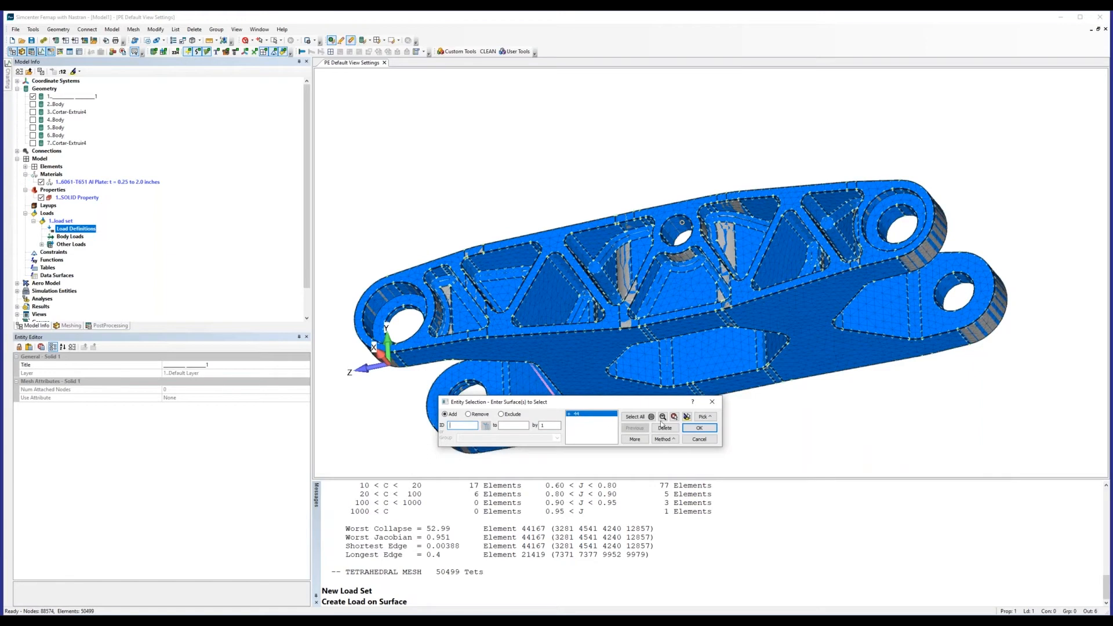
pyautogui.click(687, 417)
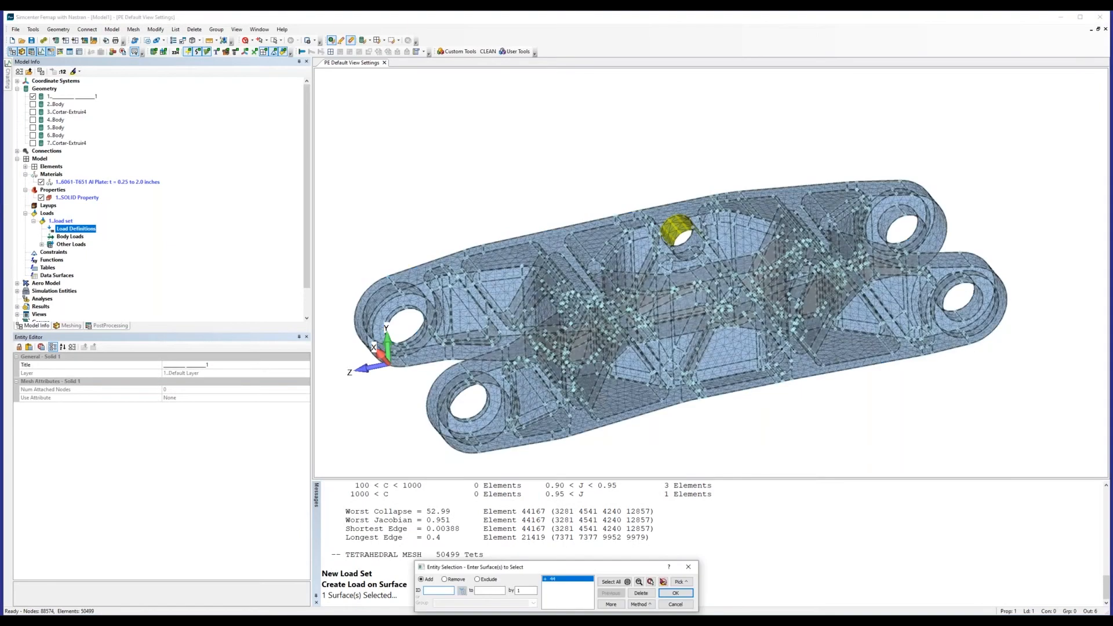
pyautogui.click(664, 583)
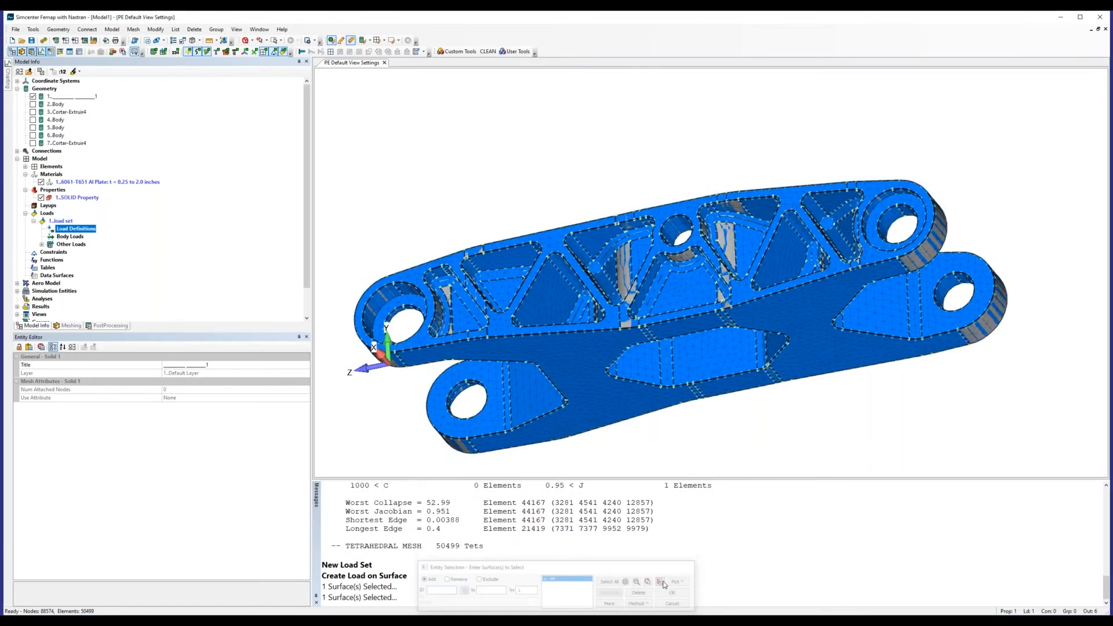
# - Try the Pick Front mode for surface selection, and switch the picking mode to Pick Query
pyautogui.moveTo(682, 195); pyautogui.dragTo(584, 99, button='middle')
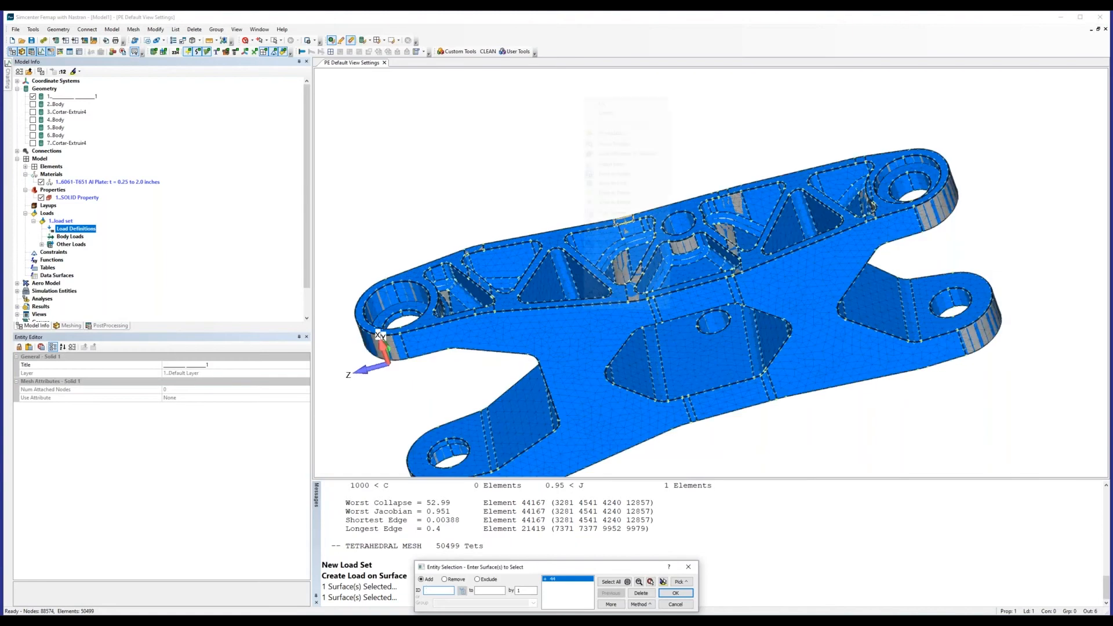
pyautogui.rightClick(584, 99)
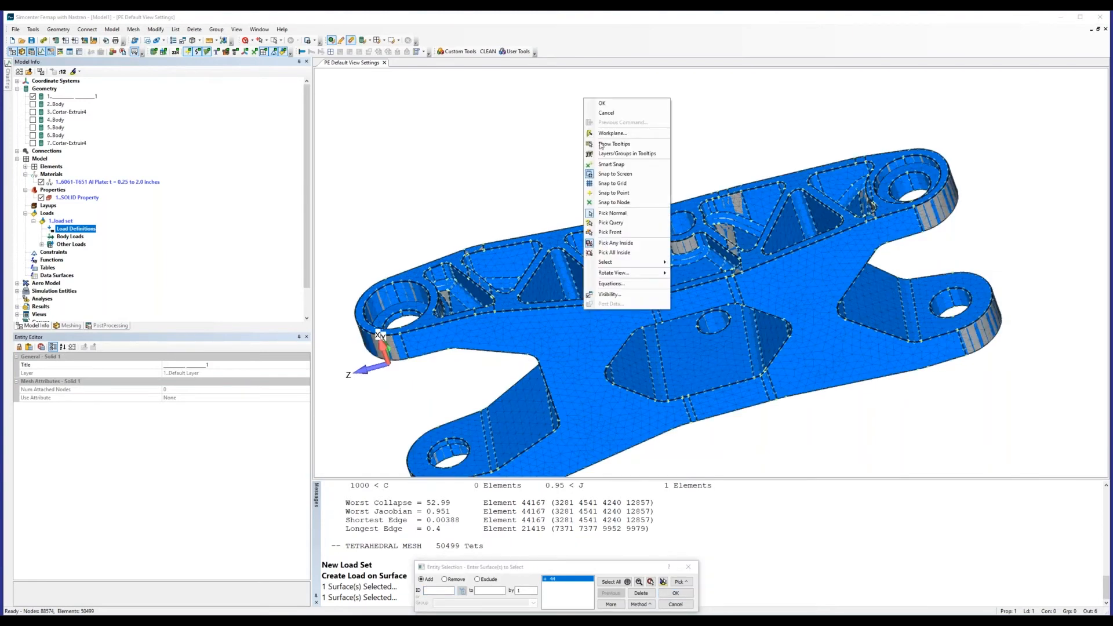
pyautogui.click(618, 219)
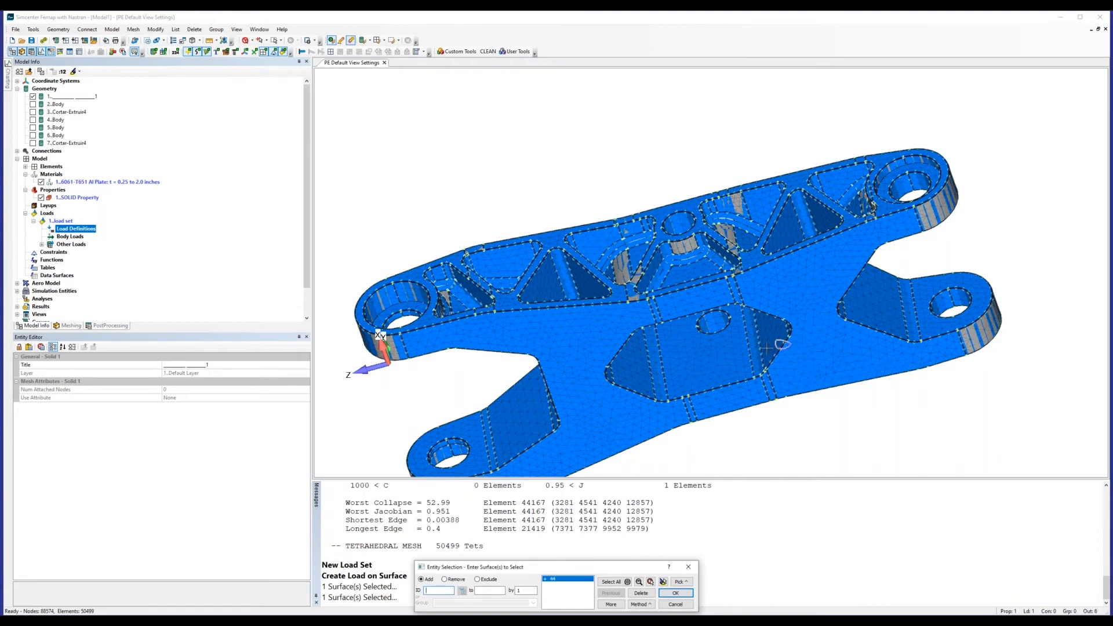
pyautogui.rightClick(516, 201)
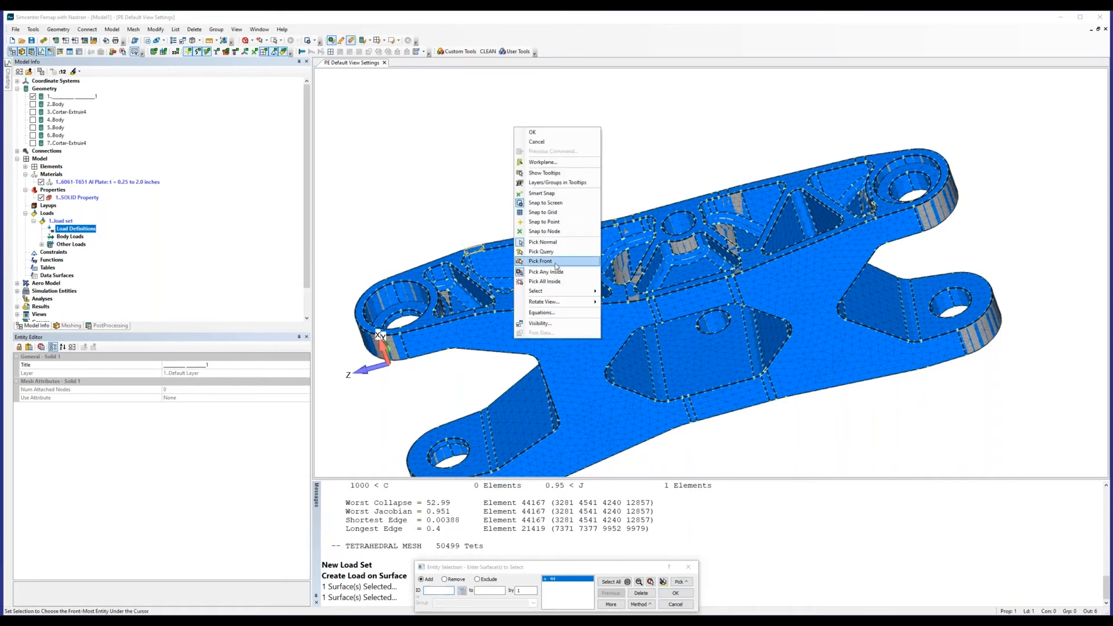
pyautogui.click(555, 264)
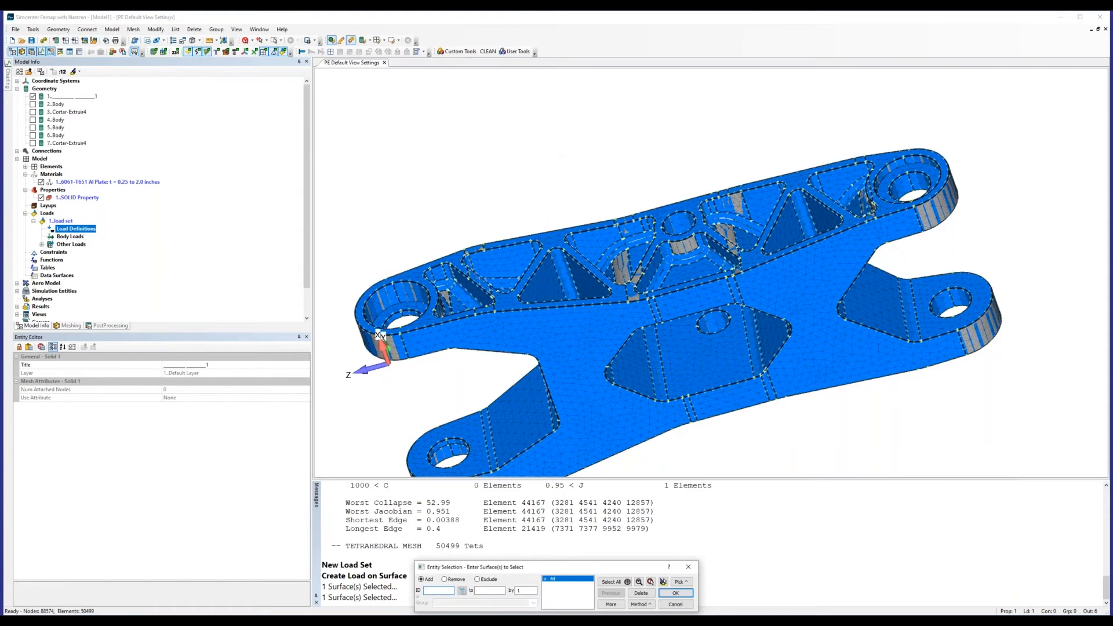
pyautogui.rightClick(550, 155)
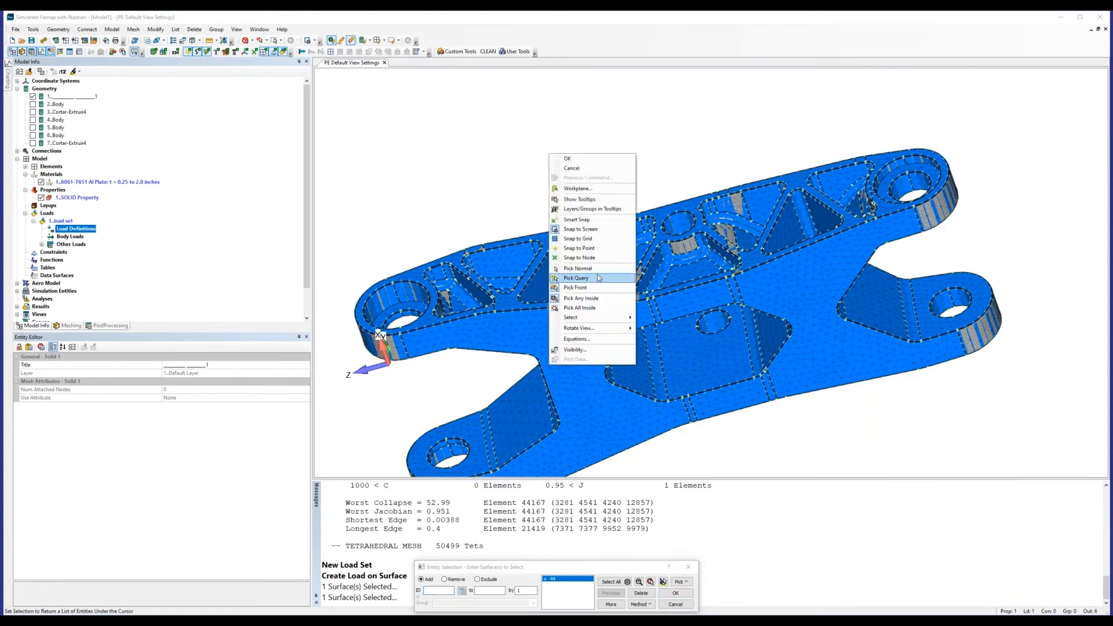
pyautogui.click(599, 278)
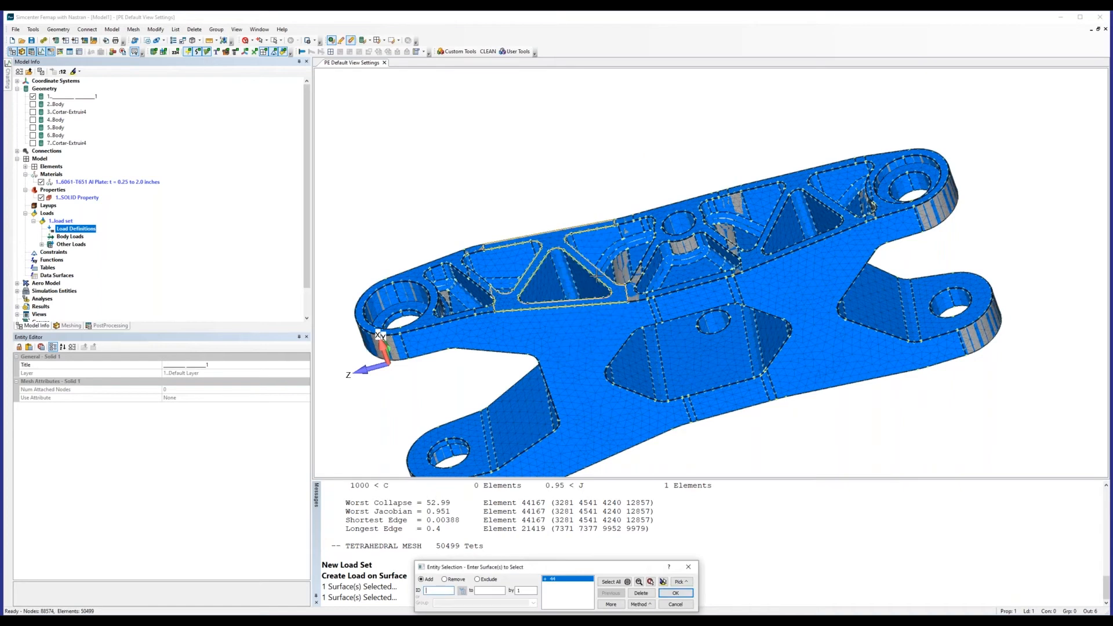
# - Query the surfaces stacked under a point on the body's broad web and cycle through the candidates to compare their highlighted outlines
pyautogui.click(587, 320)
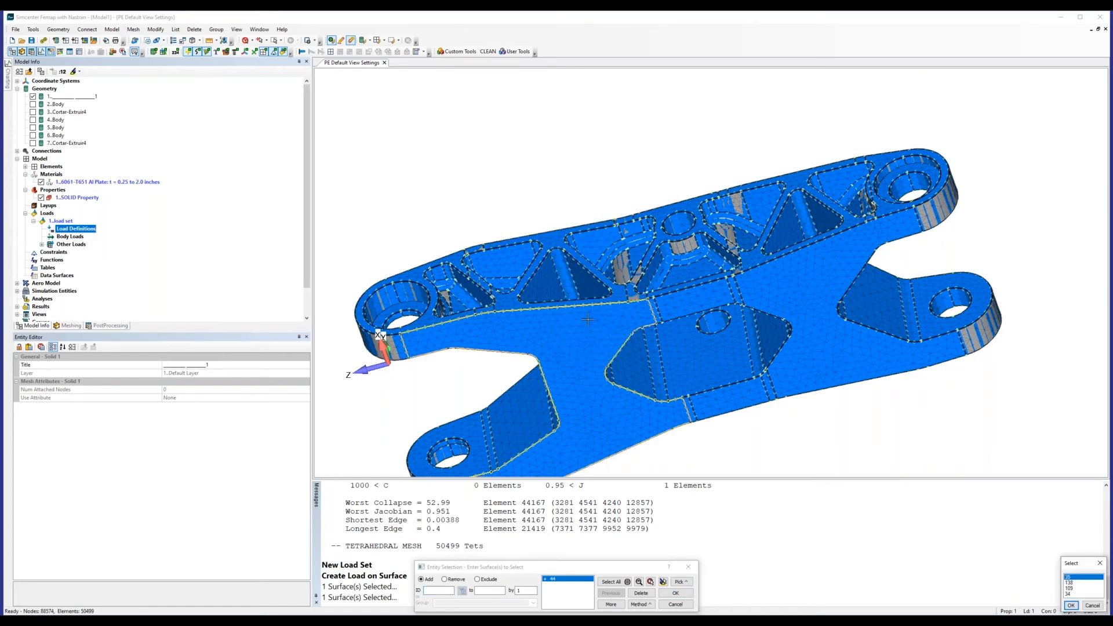
pyautogui.press('Down')
pyautogui.press('Down')
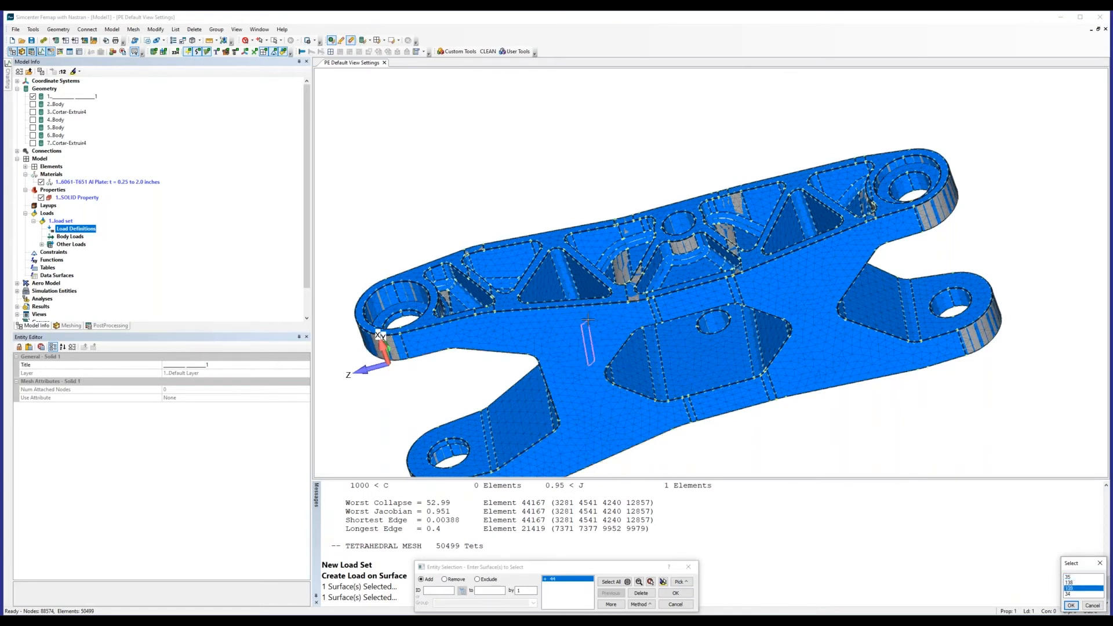
pyautogui.press('Down')
pyautogui.press('Up')
pyautogui.press('Up')
pyautogui.press('Up')
pyautogui.press('Down')
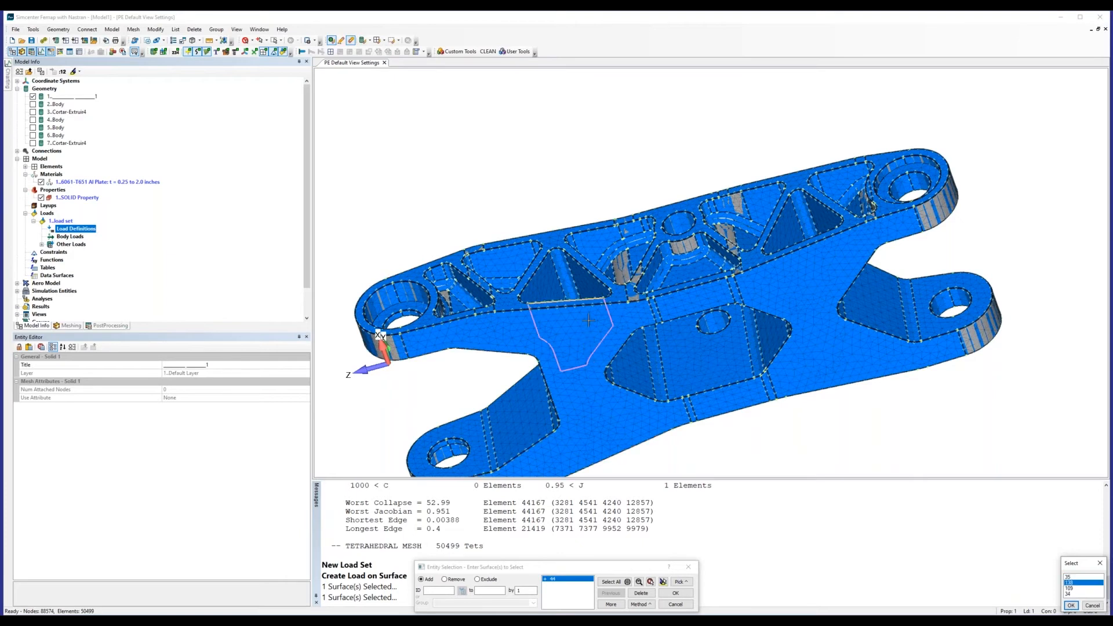
pyautogui.press('Down')
pyautogui.press('Down')
pyautogui.press('Up')
pyautogui.press('Up')
pyautogui.press('Up')
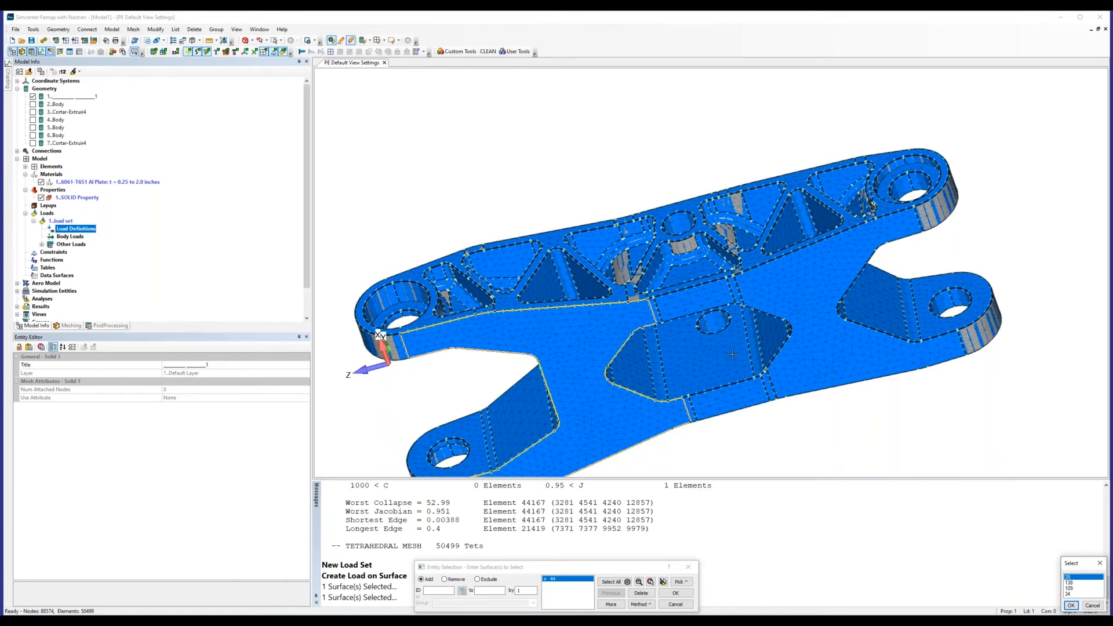
pyautogui.press('Return')
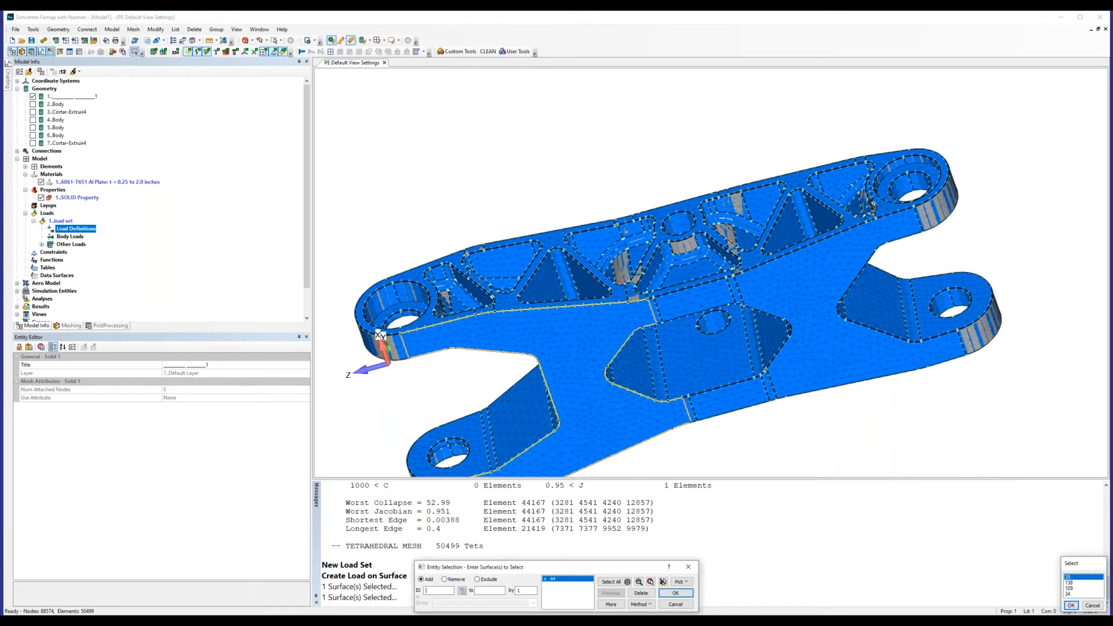
# - Add the opposite central hole's bore surface to the load selection, preview both bores, and accept the selection
pyautogui.click(712, 325)
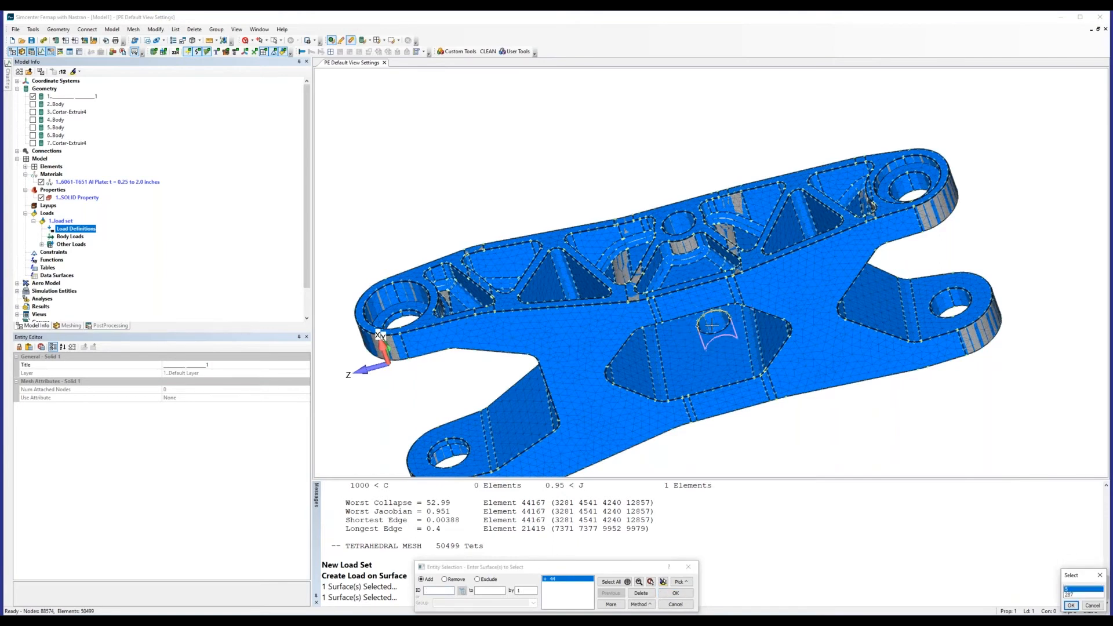
pyautogui.press('Return')
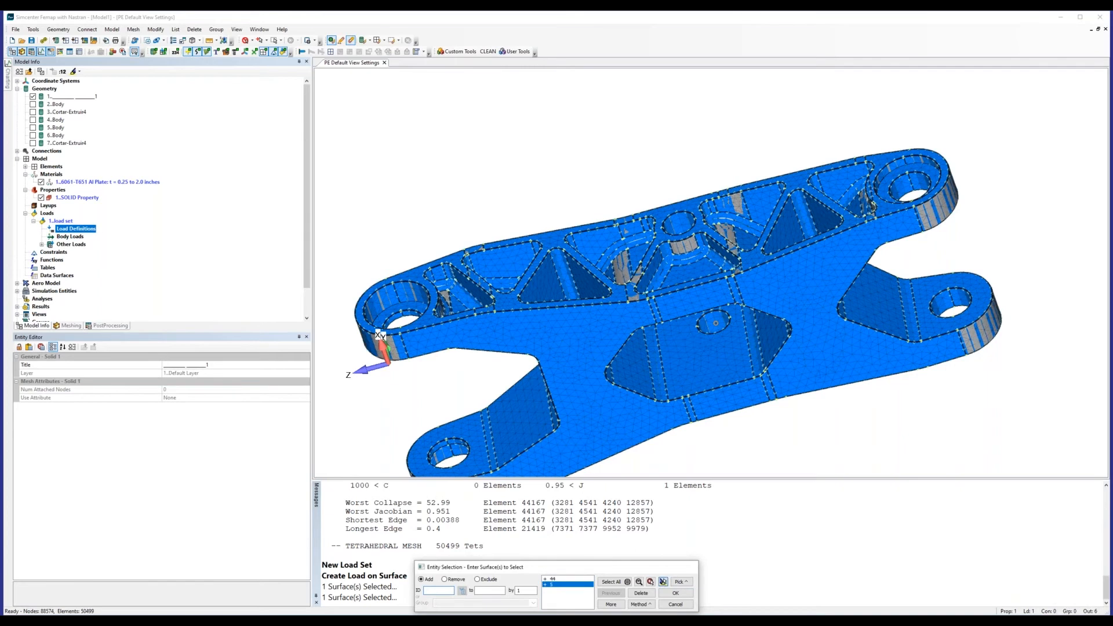
pyautogui.press('Return')
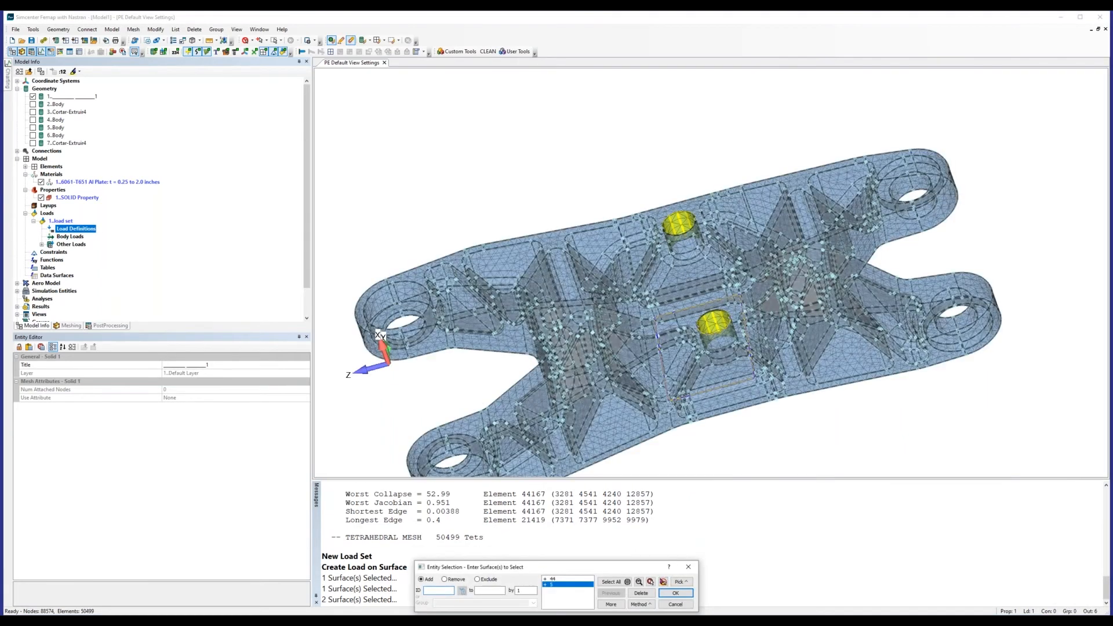
pyautogui.moveTo(708, 365); pyautogui.dragTo(732, 443, button='middle')
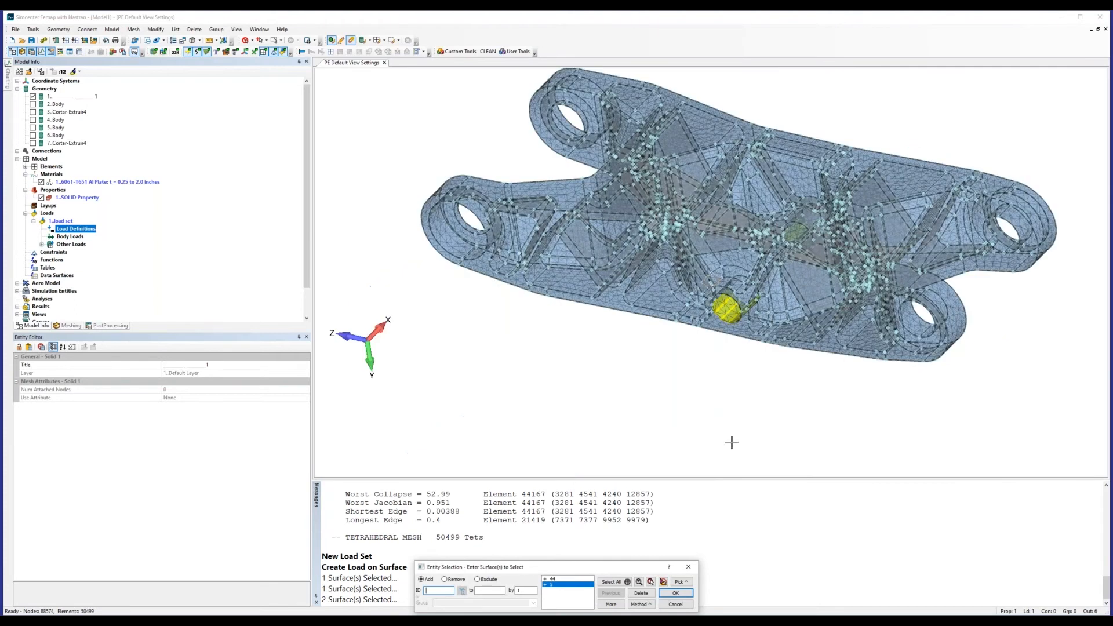
pyautogui.press('Return')
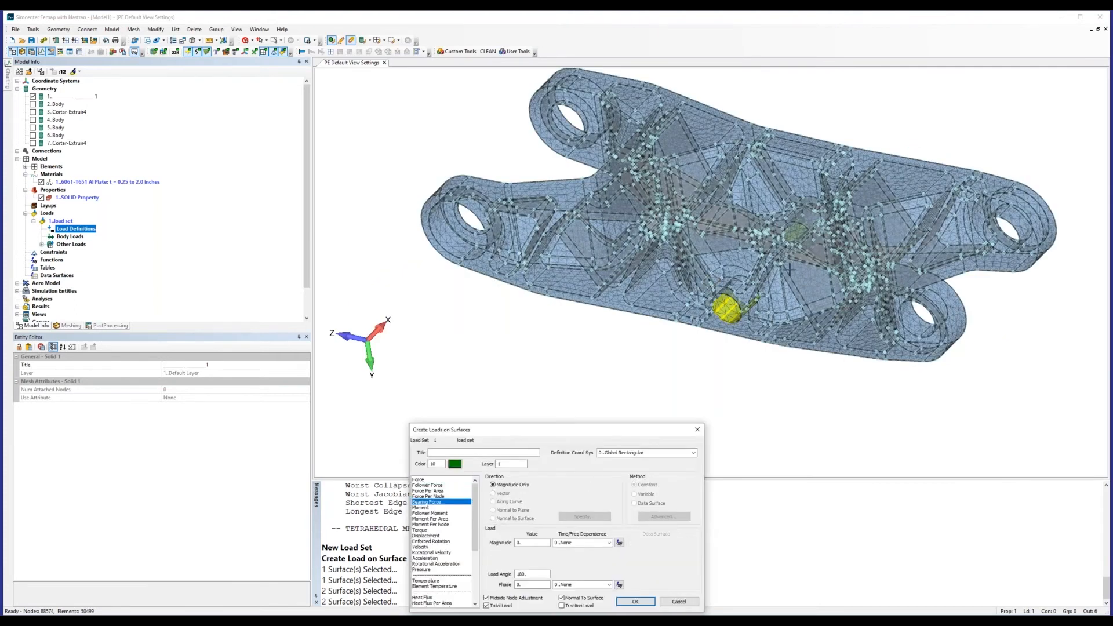
# - Apply a bearing force of magnitude 2500 to the two selected bores, directed along the vector from 0,0,0 to 0,1,0
pyautogui.moveTo(531, 543); pyautogui.dragTo(423, 535)
pyautogui.write('2500')
pyautogui.click(636, 602)
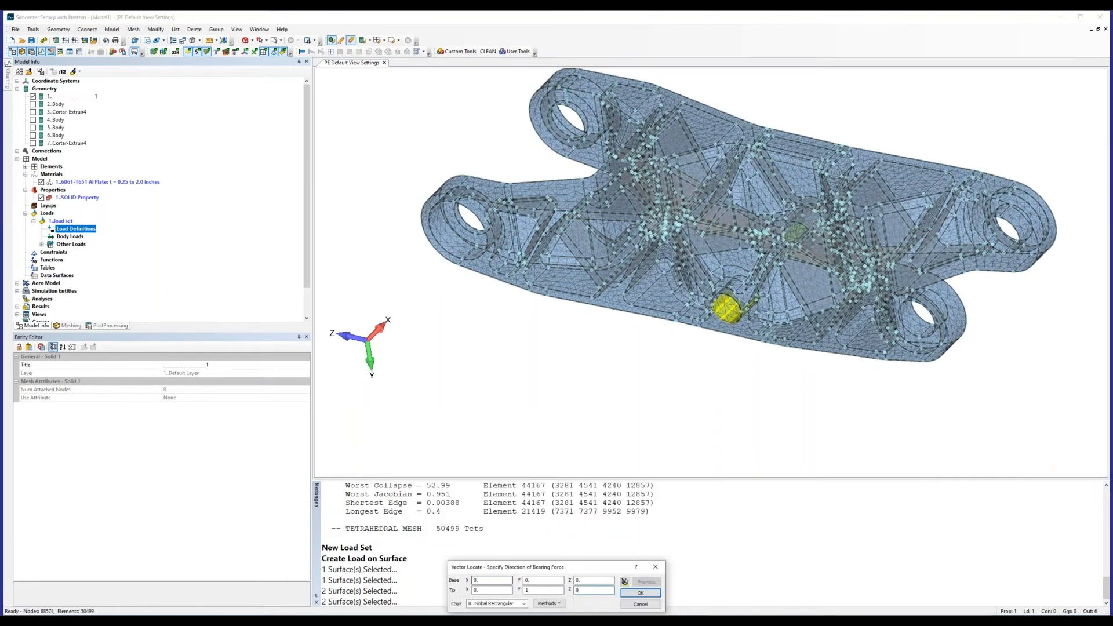
pyautogui.click(641, 593)
pyautogui.moveTo(728, 390); pyautogui.dragTo(736, 325, button='middle')
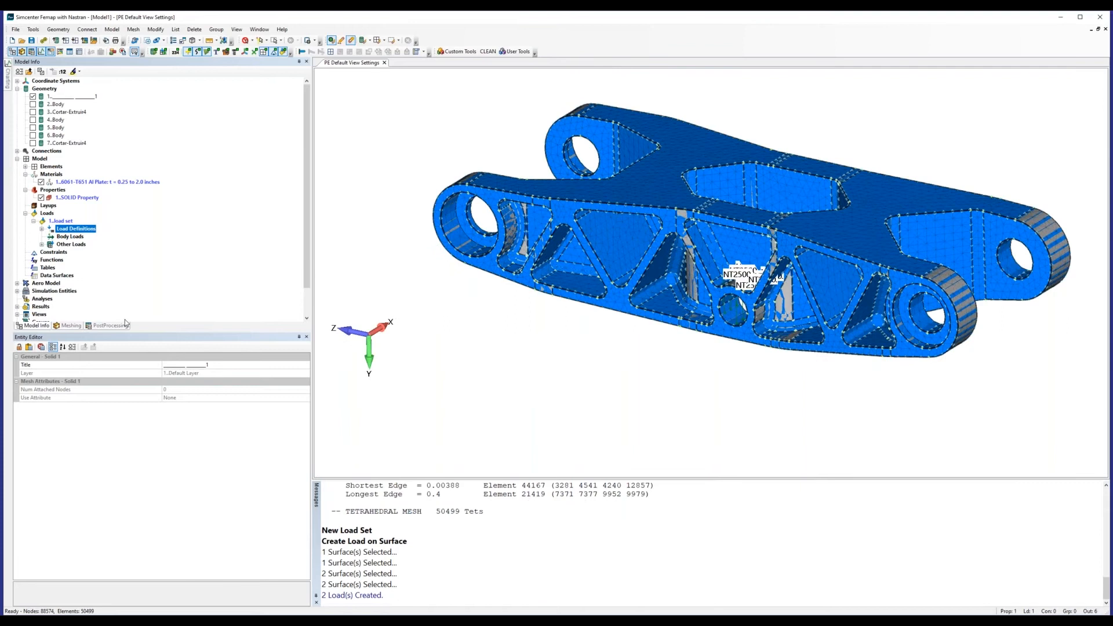
# - Create a new standard constraint set titled "const set"
pyautogui.rightClick(60, 253)
pyautogui.click(72, 256)
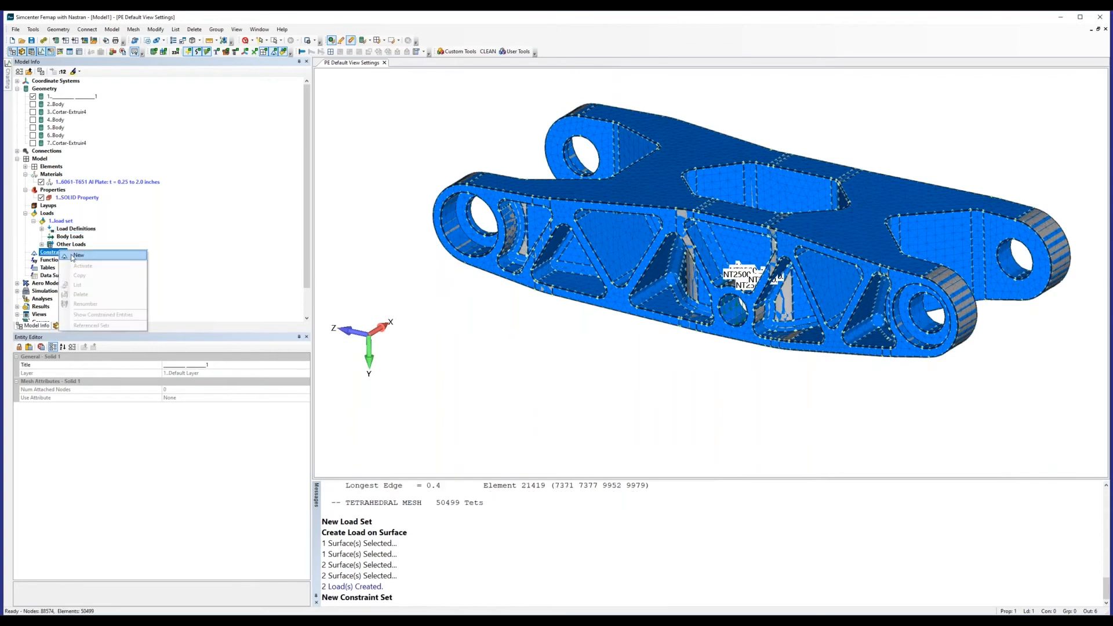
pyautogui.write('const set')
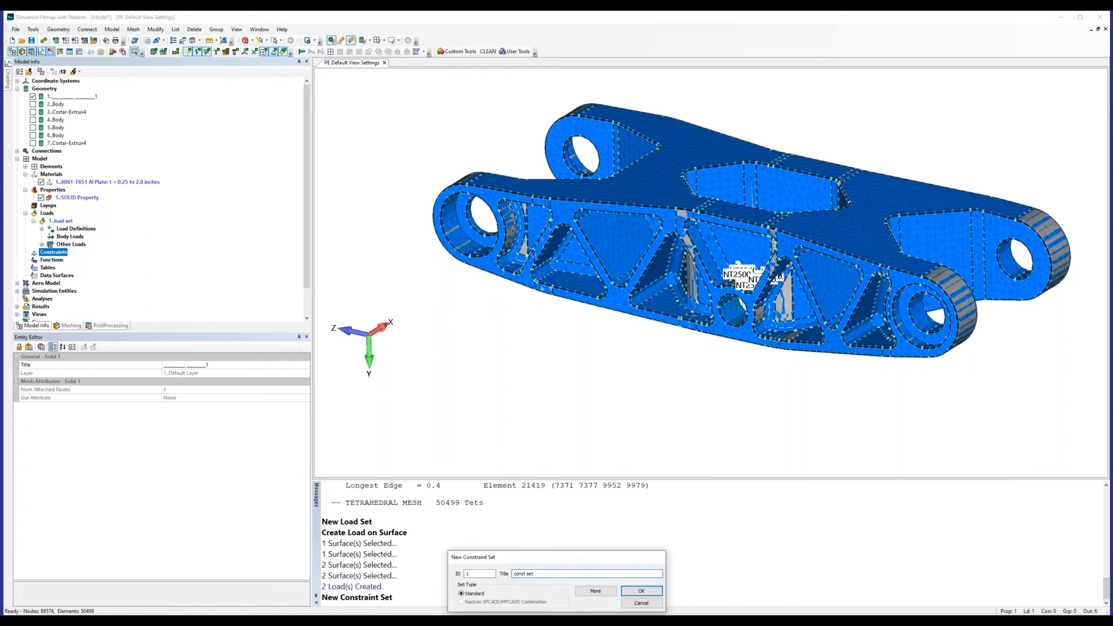
pyautogui.press('Return')
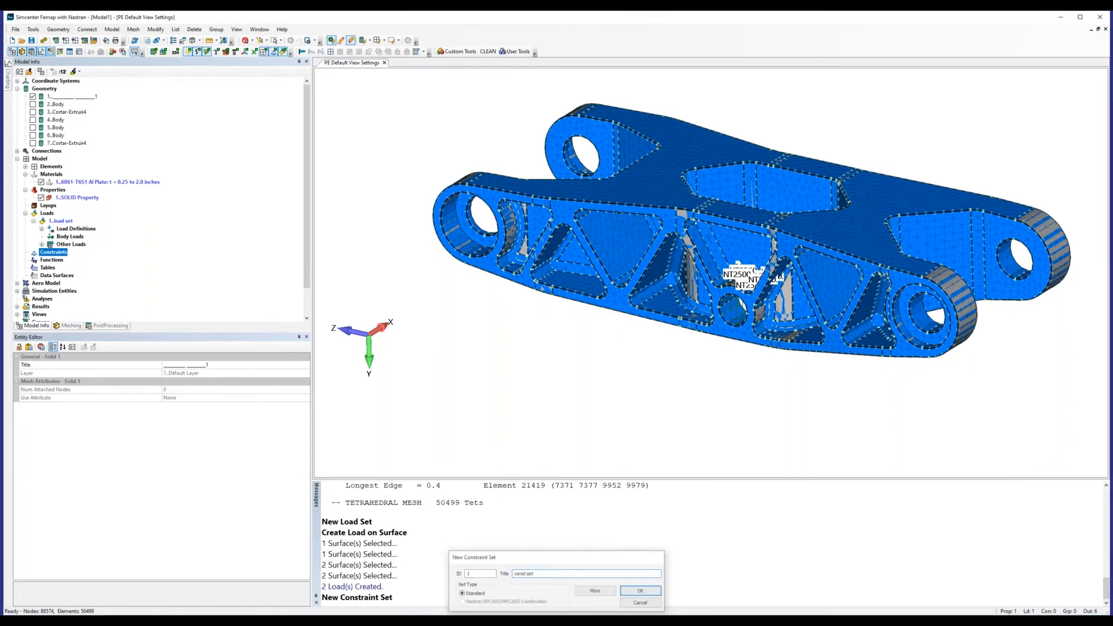
# - Start a surface constraint in the "const set" constraint set and switch picking to the front-most entity
pyautogui.rightClick(91, 267)
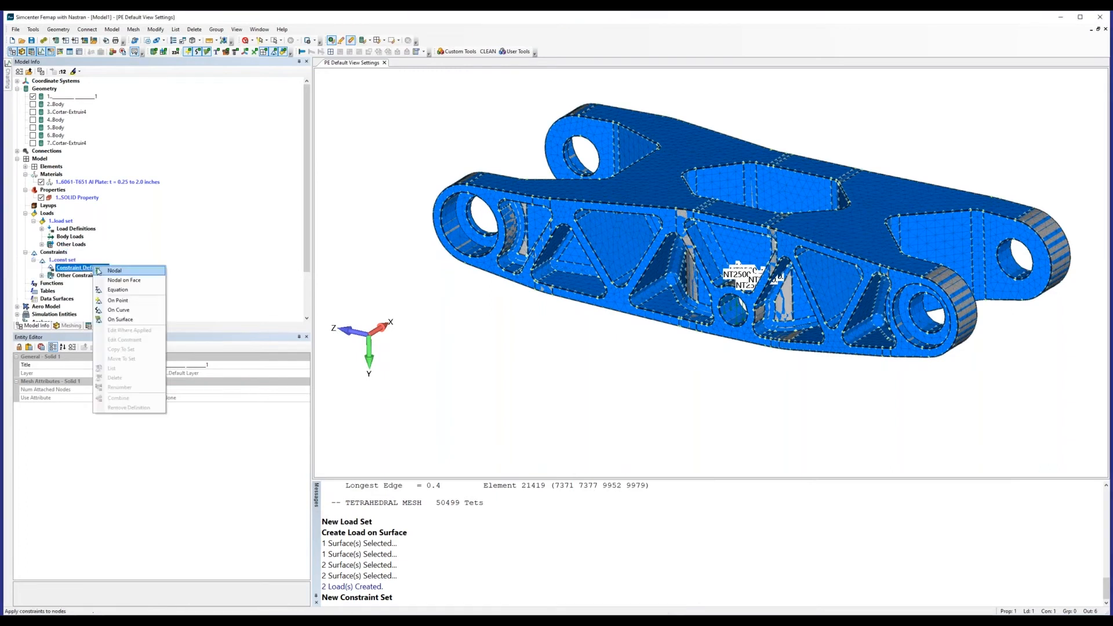
pyautogui.click(121, 319)
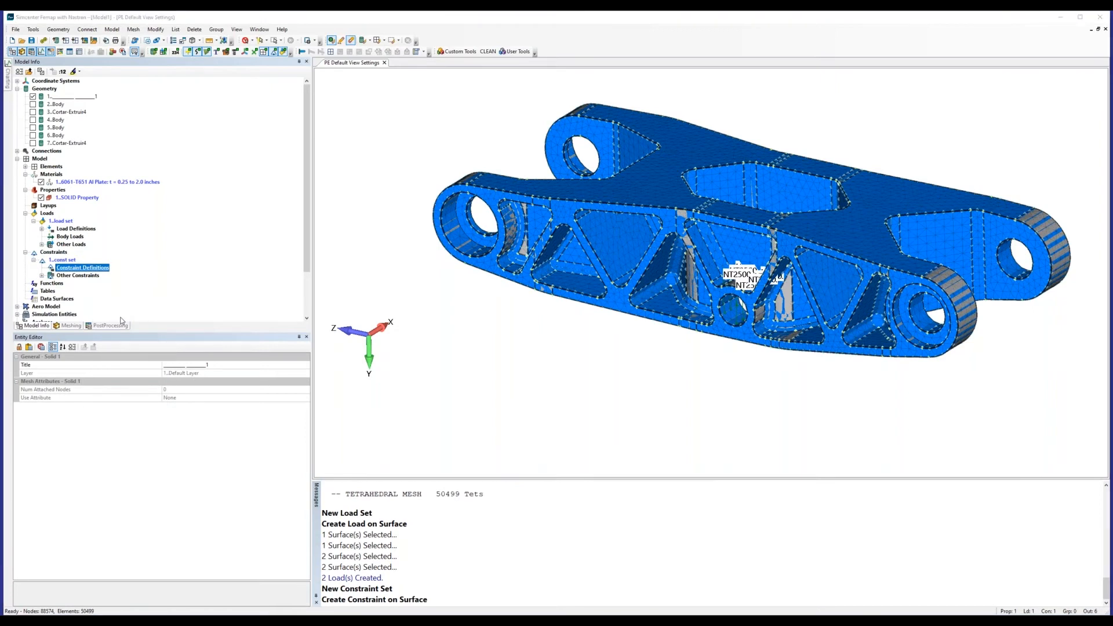
pyautogui.click(477, 251)
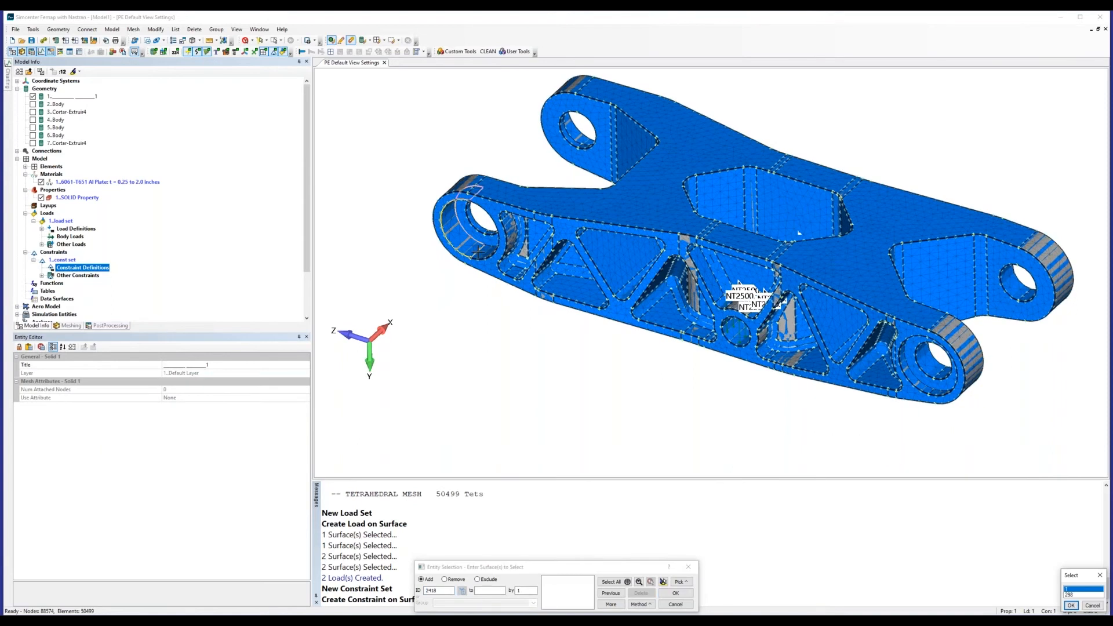
pyautogui.press('Escape')
pyautogui.rightClick(445, 143)
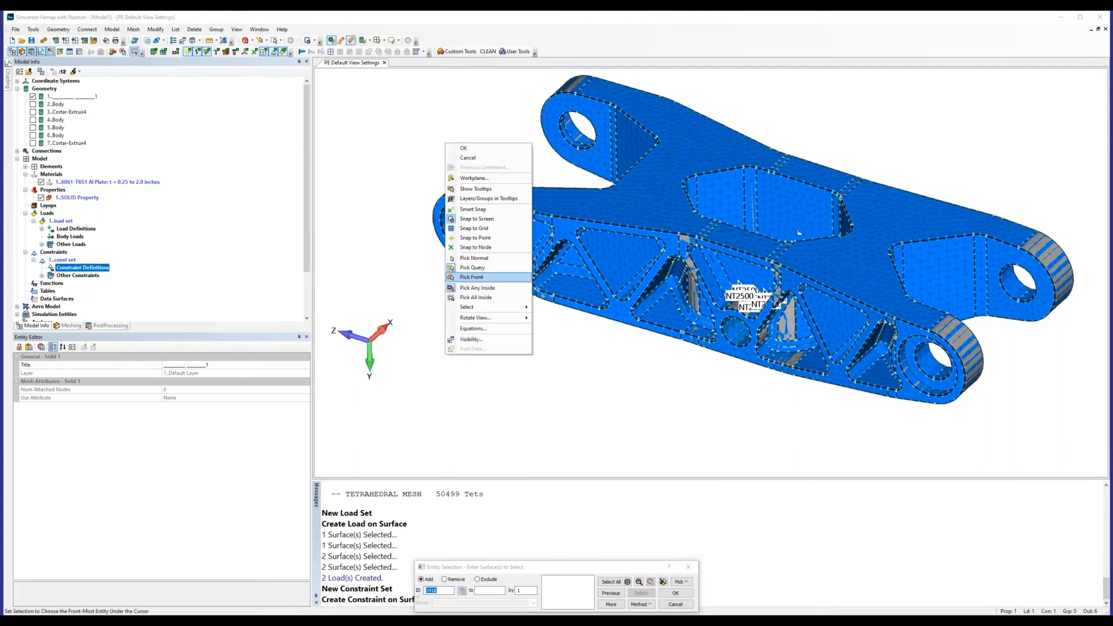
pyautogui.click(471, 277)
# - Select both halves of the large bore surfaces in the four end holes, preview the highlighted surfaces, and accept the selection
pyautogui.click(465, 244)
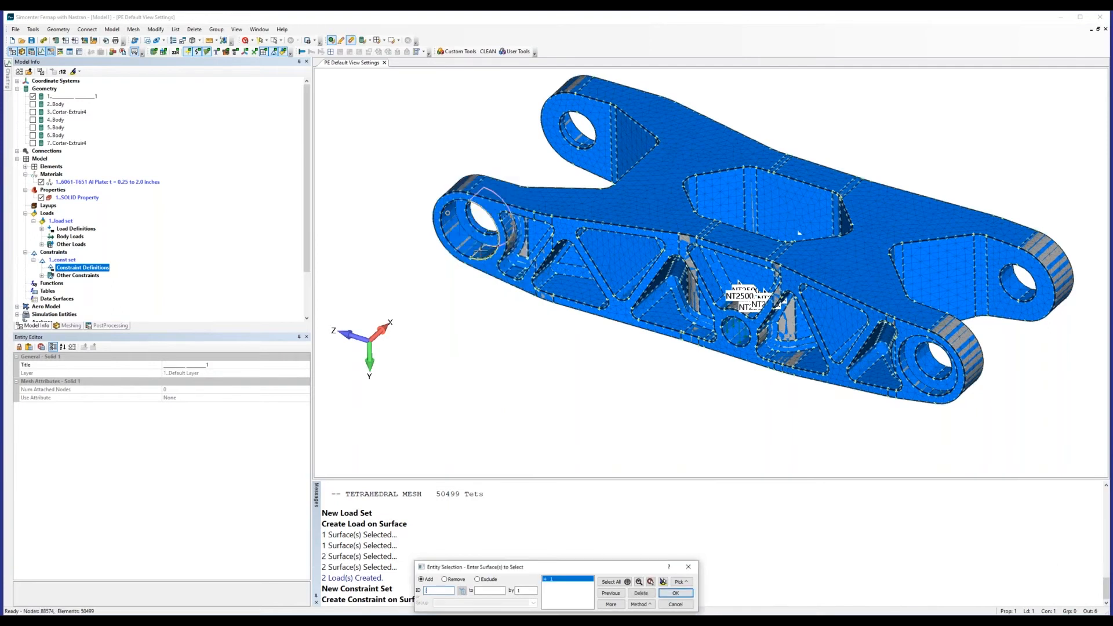
pyautogui.click(486, 253)
pyautogui.click(936, 380)
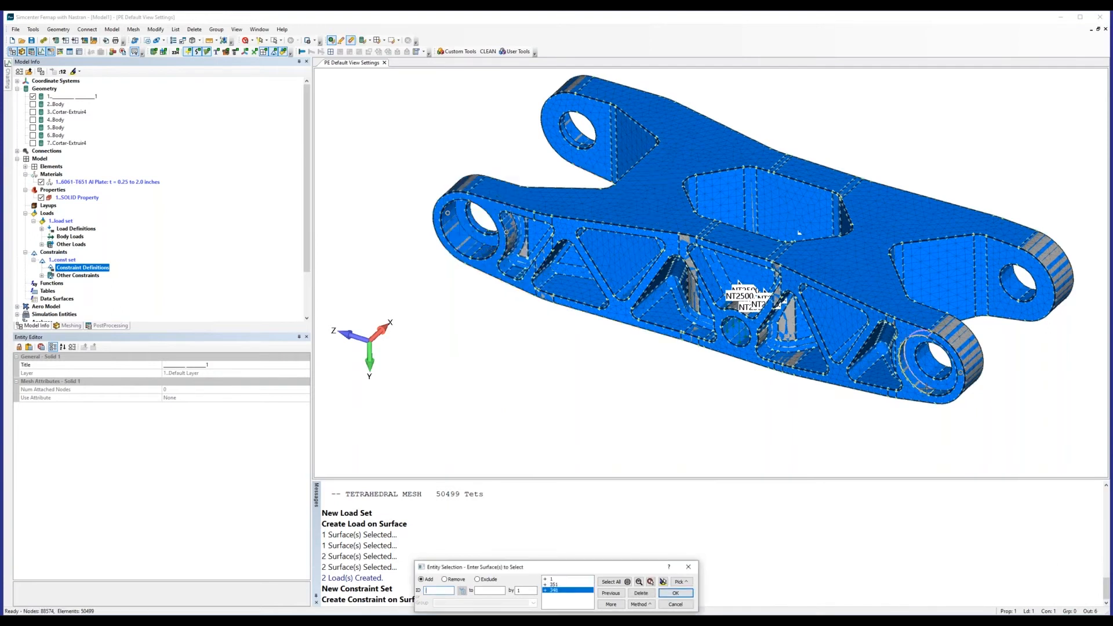
pyautogui.click(925, 369)
pyautogui.moveTo(925, 369); pyautogui.dragTo(622, 316, button='middle')
pyautogui.moveTo(923, 362); pyautogui.dragTo(582, 272, button='middle')
pyautogui.click(629, 230)
pyautogui.click(638, 265)
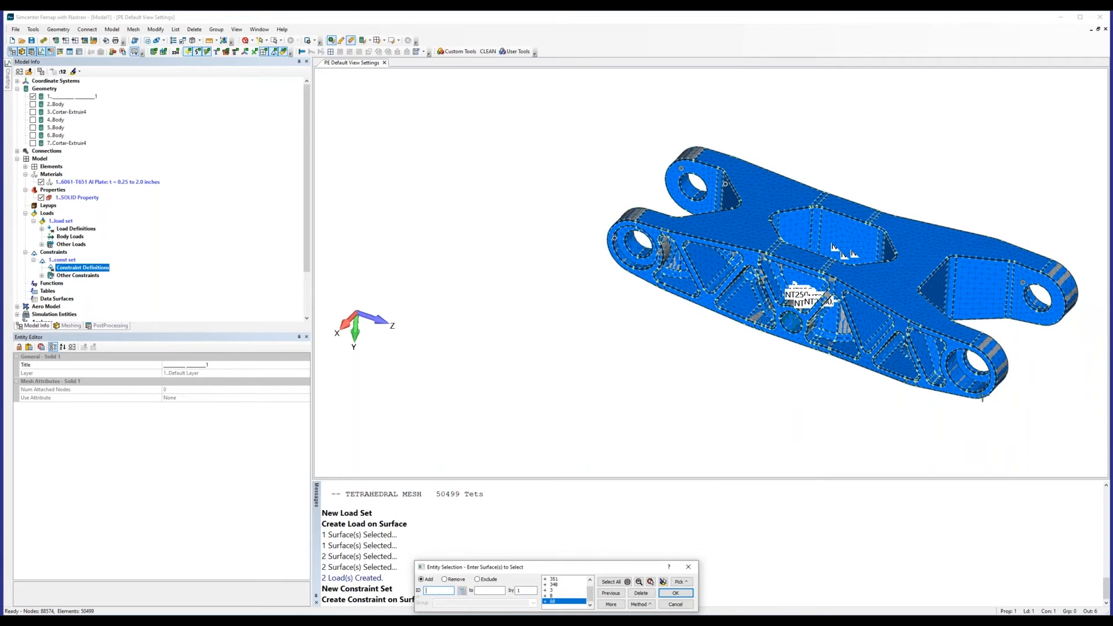
pyautogui.click(964, 355)
pyautogui.click(970, 388)
pyautogui.click(663, 582)
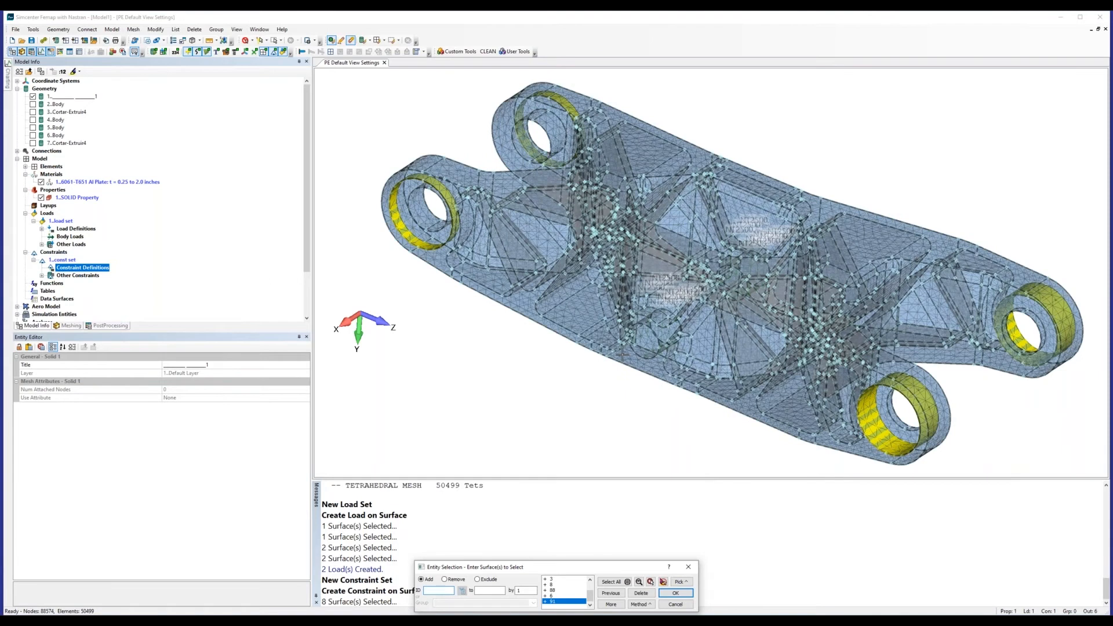
pyautogui.press('Return')
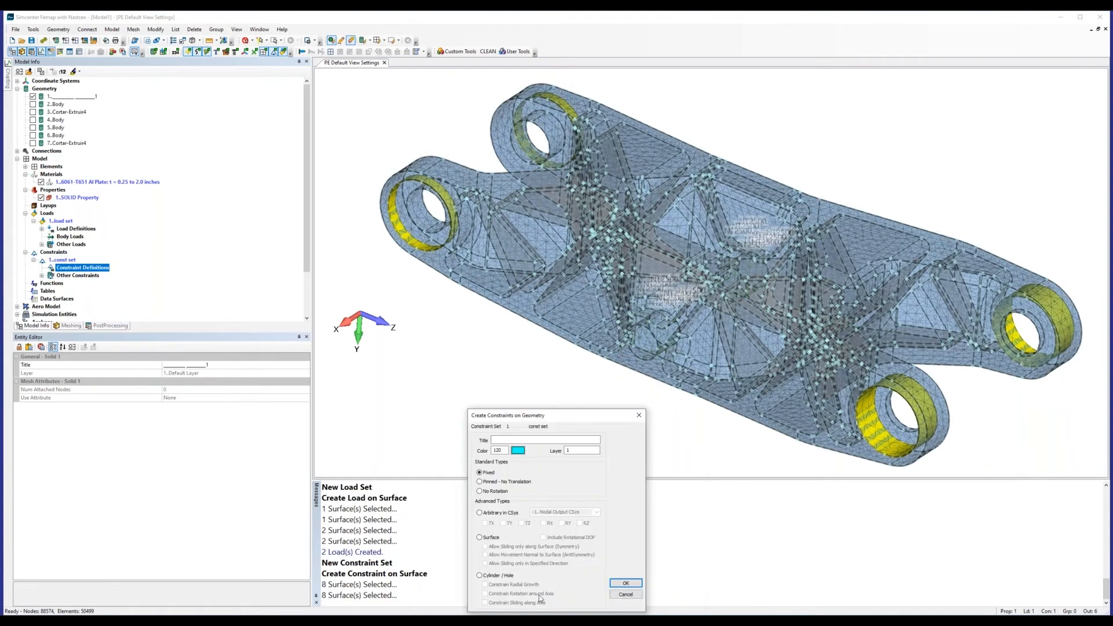
# - Apply a Cylinder / Hole constraint to the selected bores with Constrain Radial Growth enabled
pyautogui.click(480, 575)
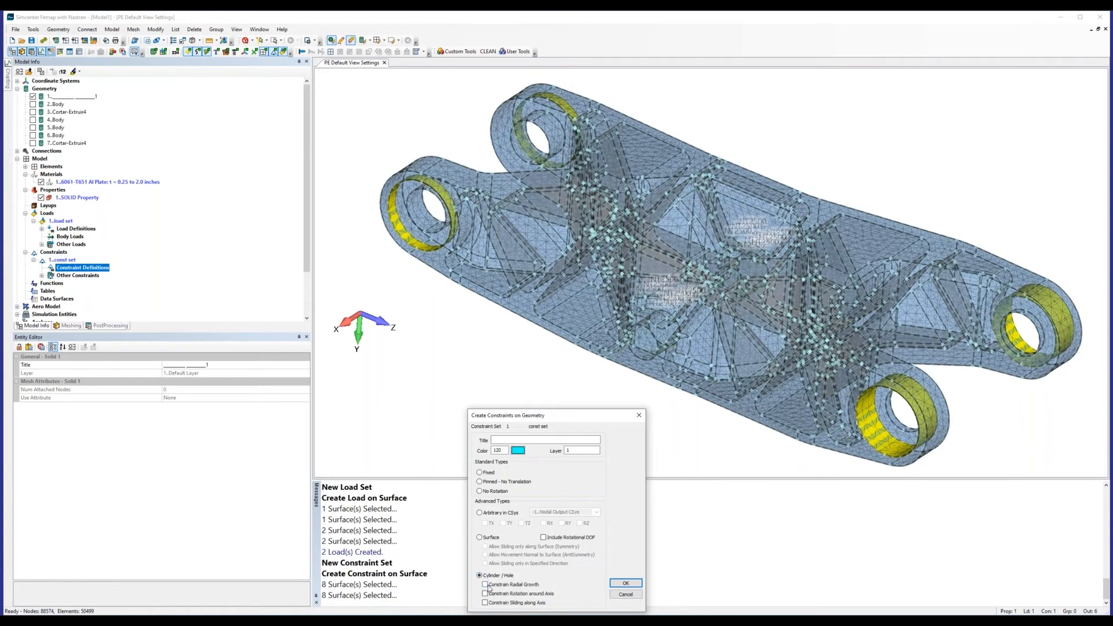
pyautogui.click(486, 585)
pyautogui.click(624, 584)
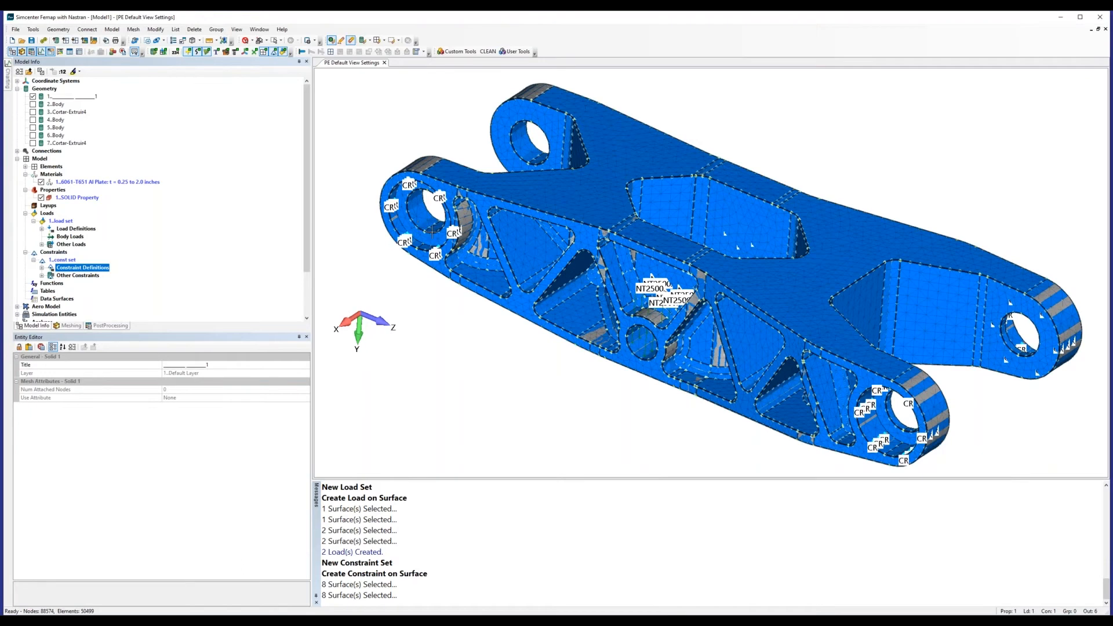
# - Create a second surface constraint on the recessed annular faces of the two opposing holes at one end of the body
pyautogui.rightClick(101, 269)
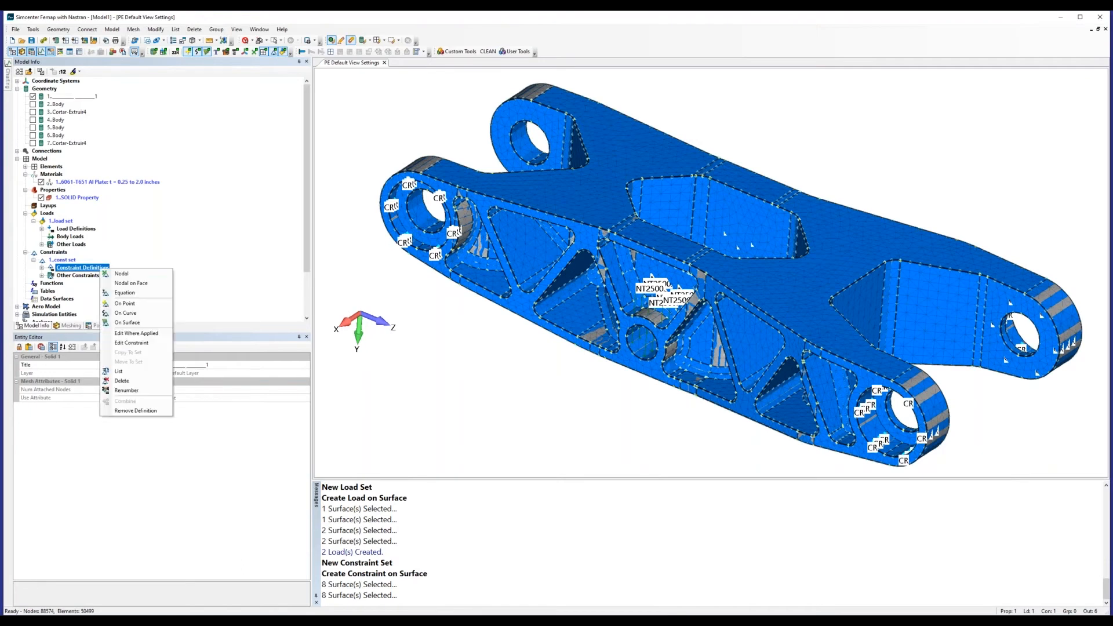
pyautogui.click(131, 322)
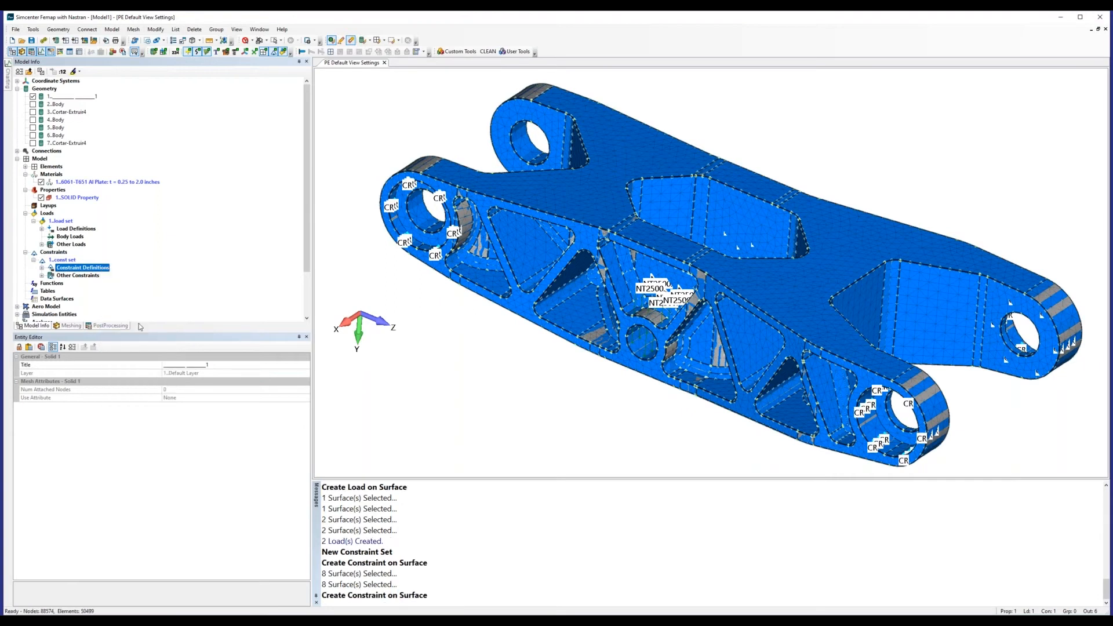
pyautogui.click(405, 216)
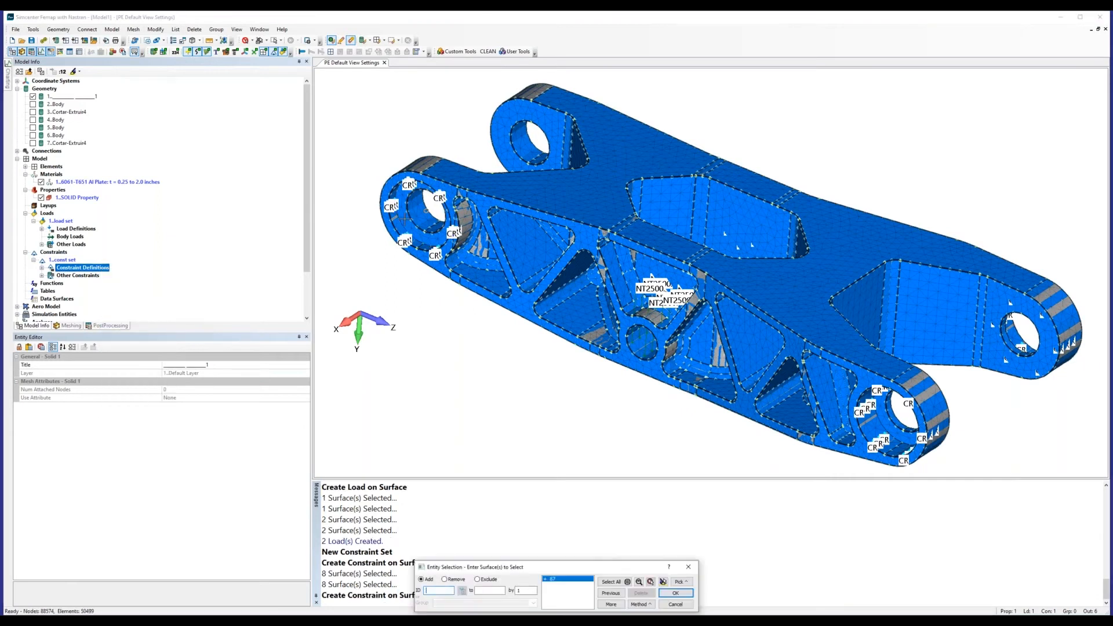
pyautogui.moveTo(405, 218); pyautogui.dragTo(639, 244, button='middle')
pyautogui.click(639, 245)
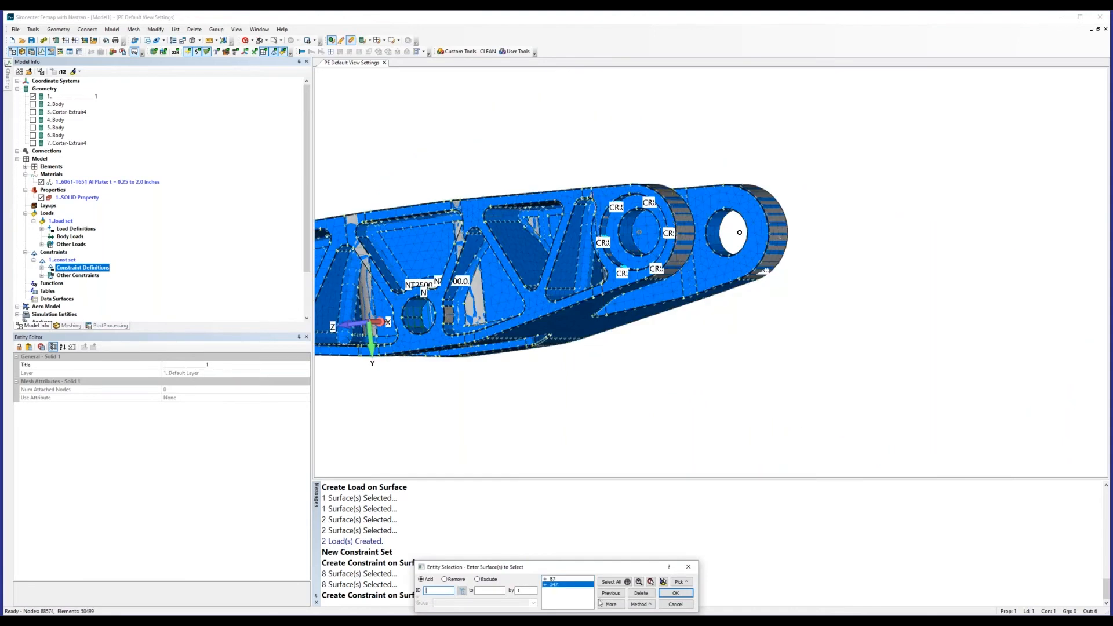
pyautogui.click(675, 594)
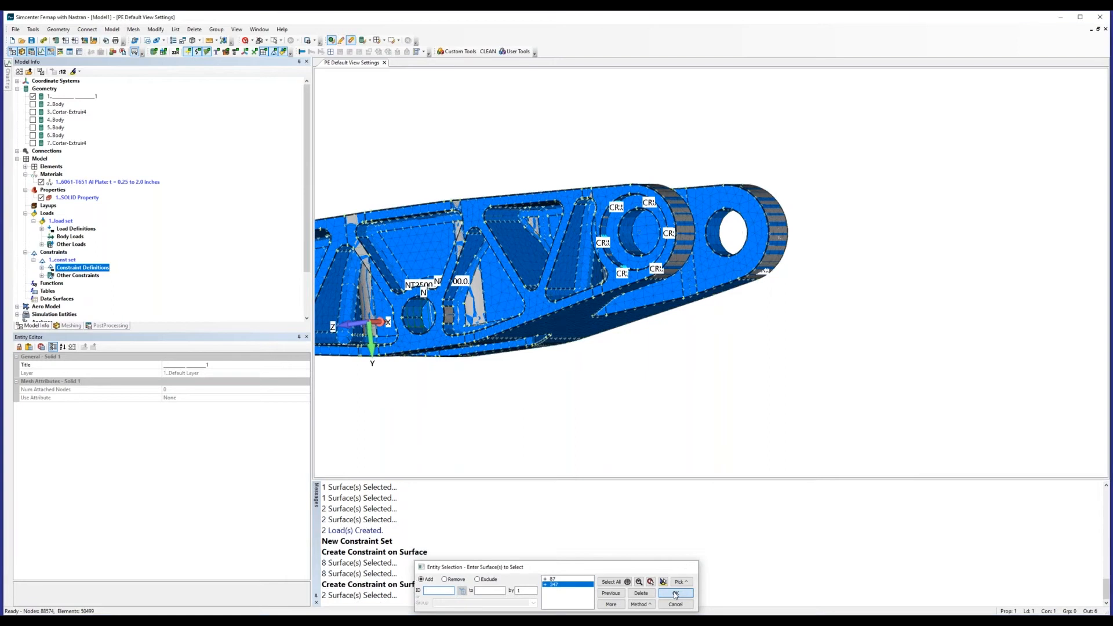
pyautogui.click(625, 584)
# - Turn off the display of the geometry surfaces over the meshed body
pyautogui.moveTo(814, 284); pyautogui.dragTo(441, 283, button='middle')
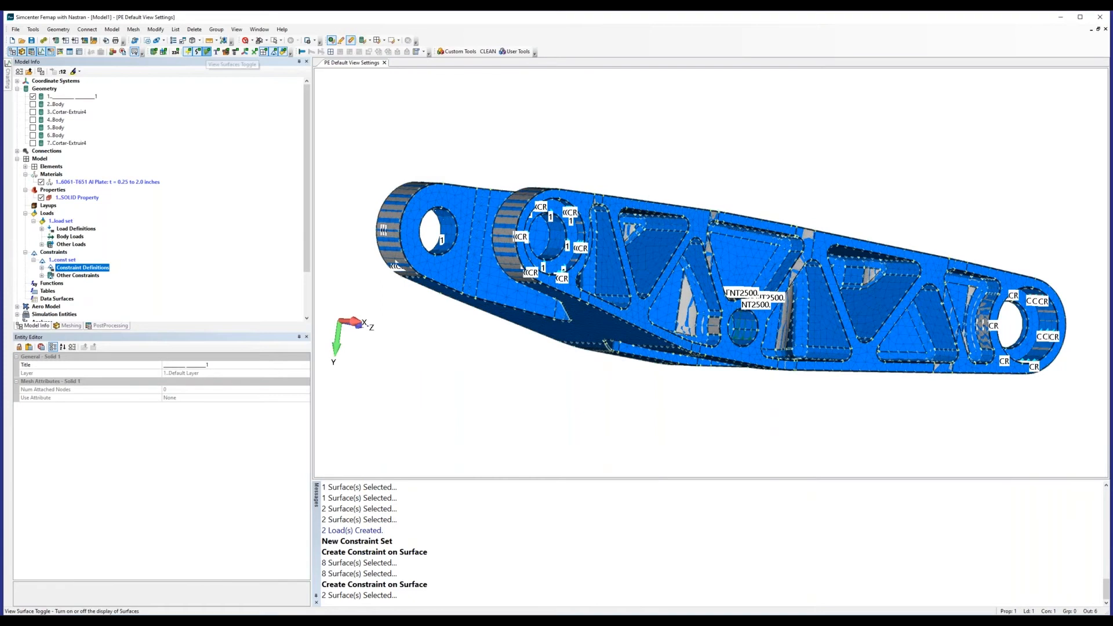
pyautogui.click(207, 52)
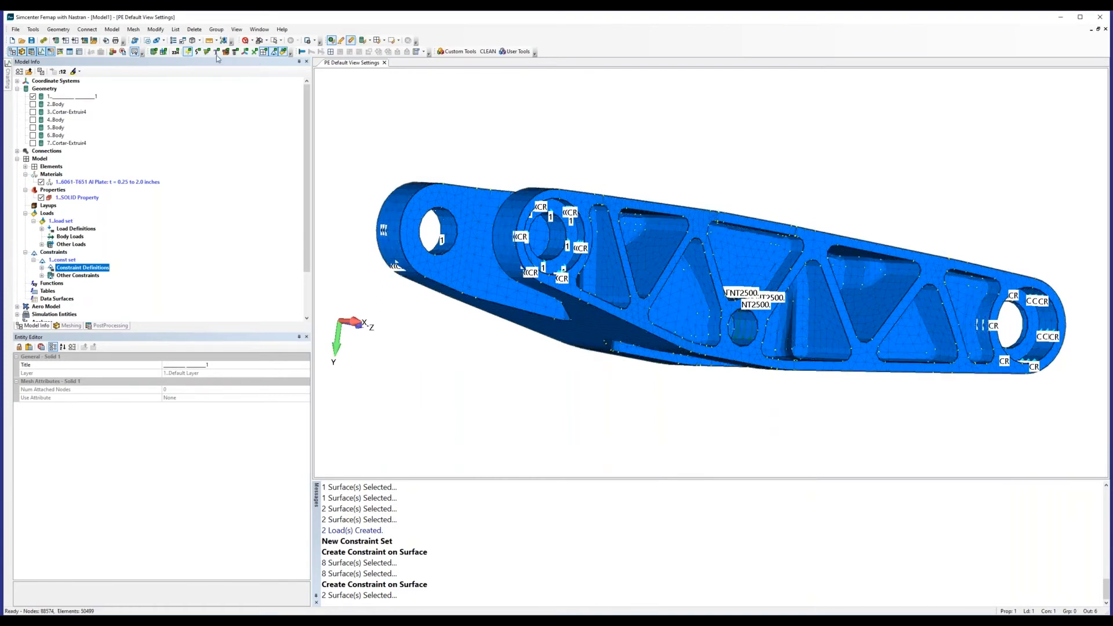
pyautogui.moveTo(617, 285); pyautogui.dragTo(513, 313, button='middle')
# - Create a new analysis set using Simcenter Nastran, the Static analysis type and the integrated solver
pyautogui.scroll(-2, 139, 277)
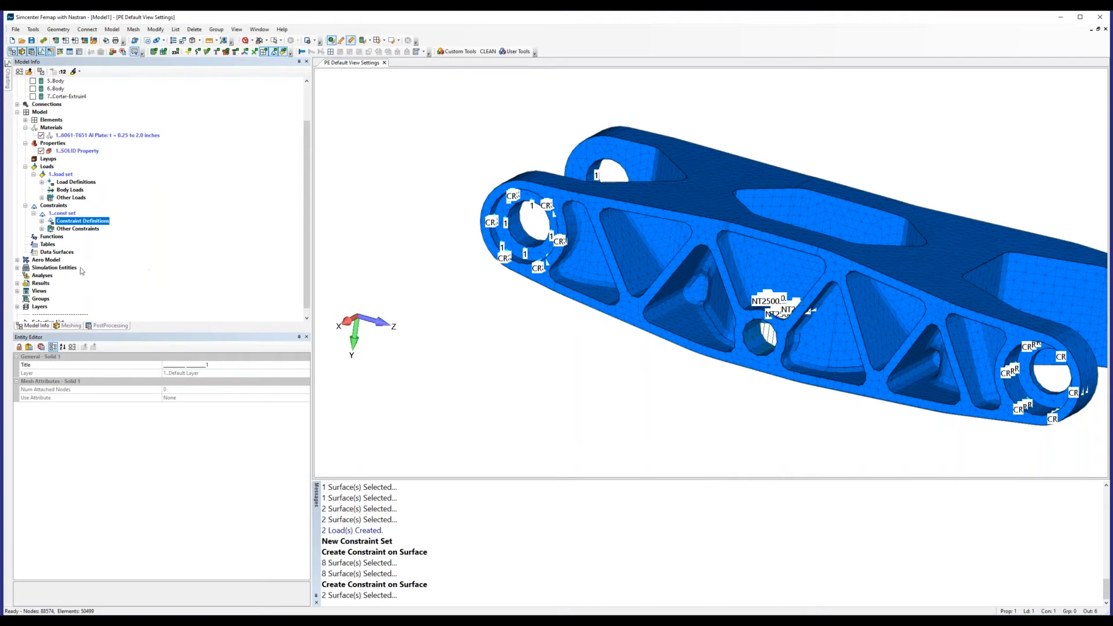
pyautogui.rightClick(42, 277)
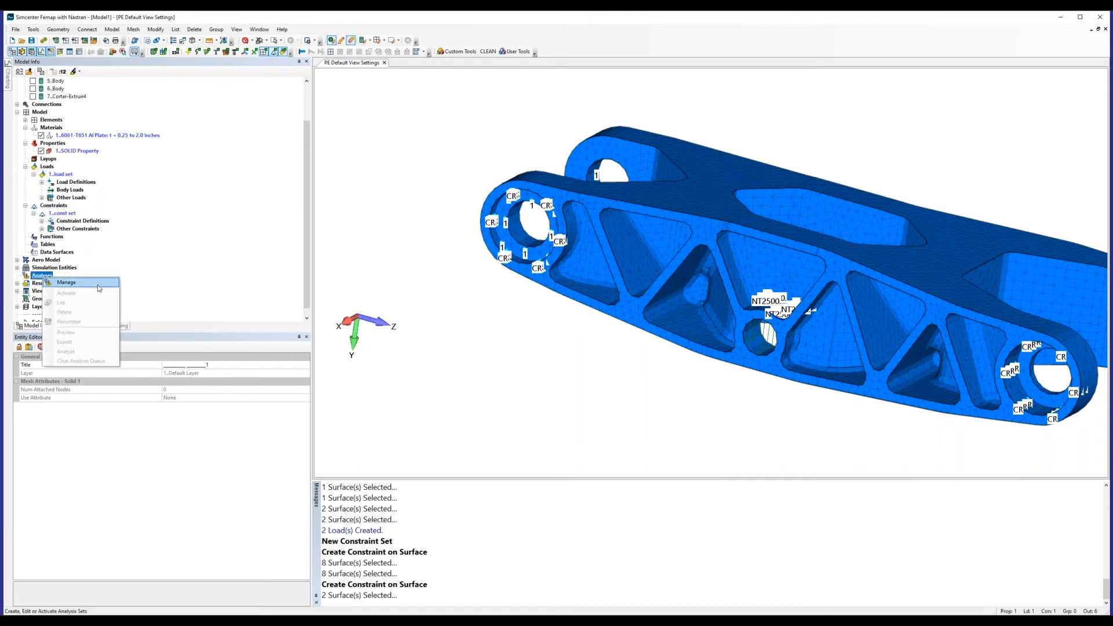
pyautogui.click(98, 284)
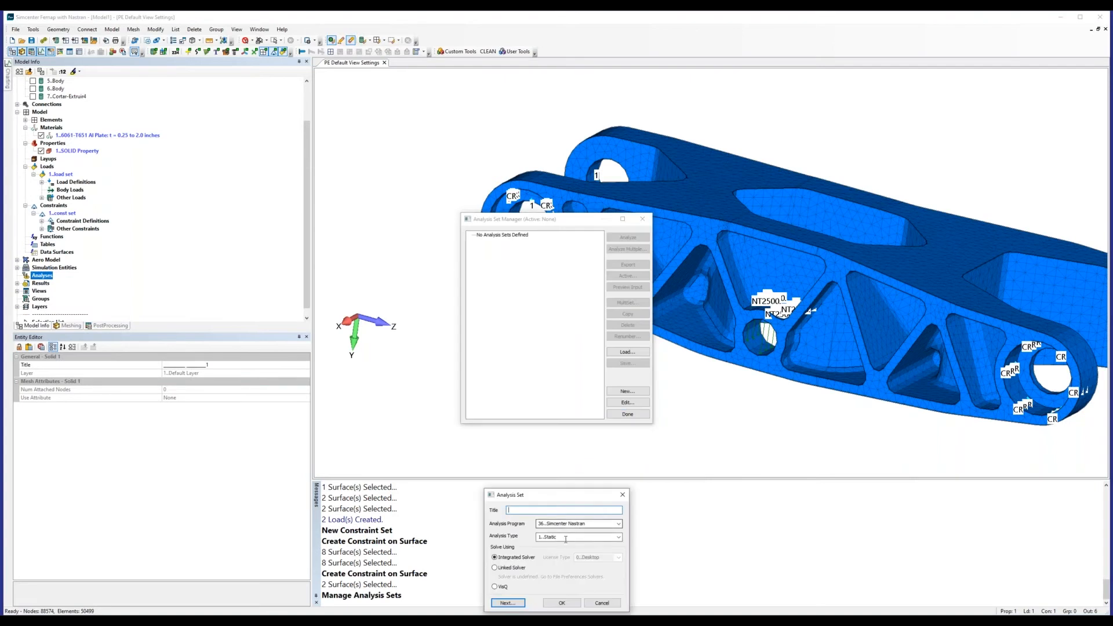
pyautogui.click(562, 603)
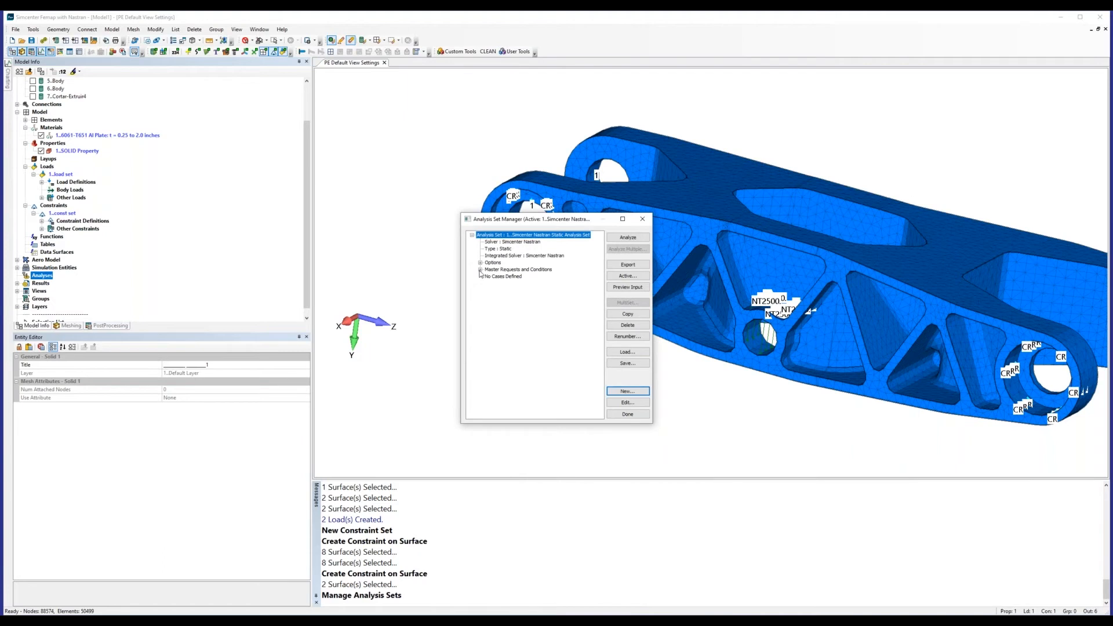
# - Check the constraint and load sets in the analysis's boundary conditions, and run the analysis without saving the model
pyautogui.click(481, 270)
pyautogui.click(488, 304)
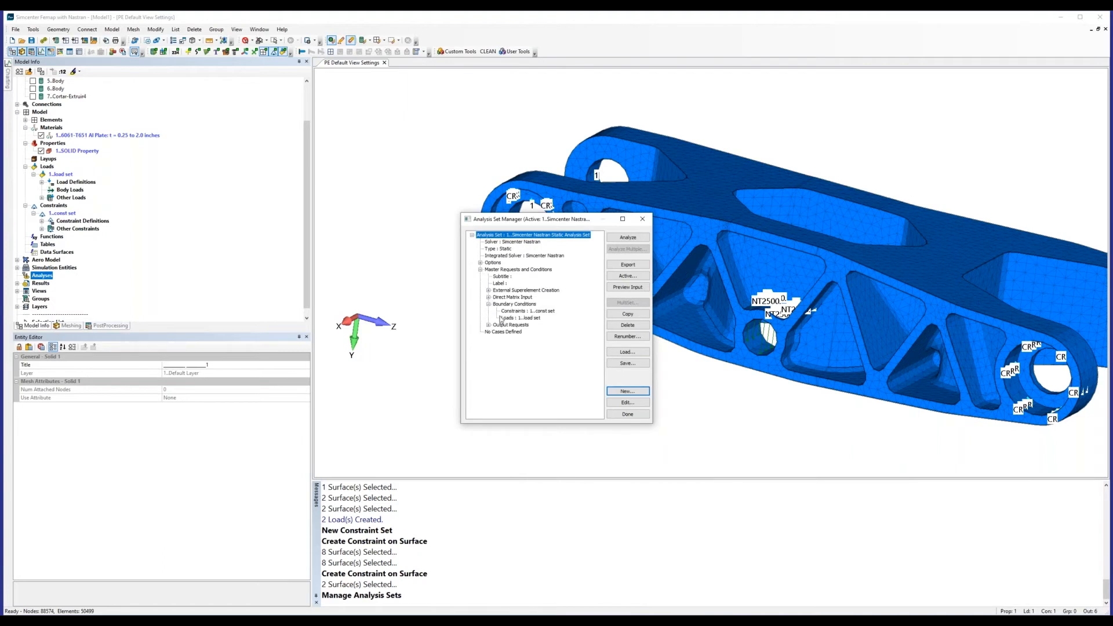
pyautogui.click(520, 318)
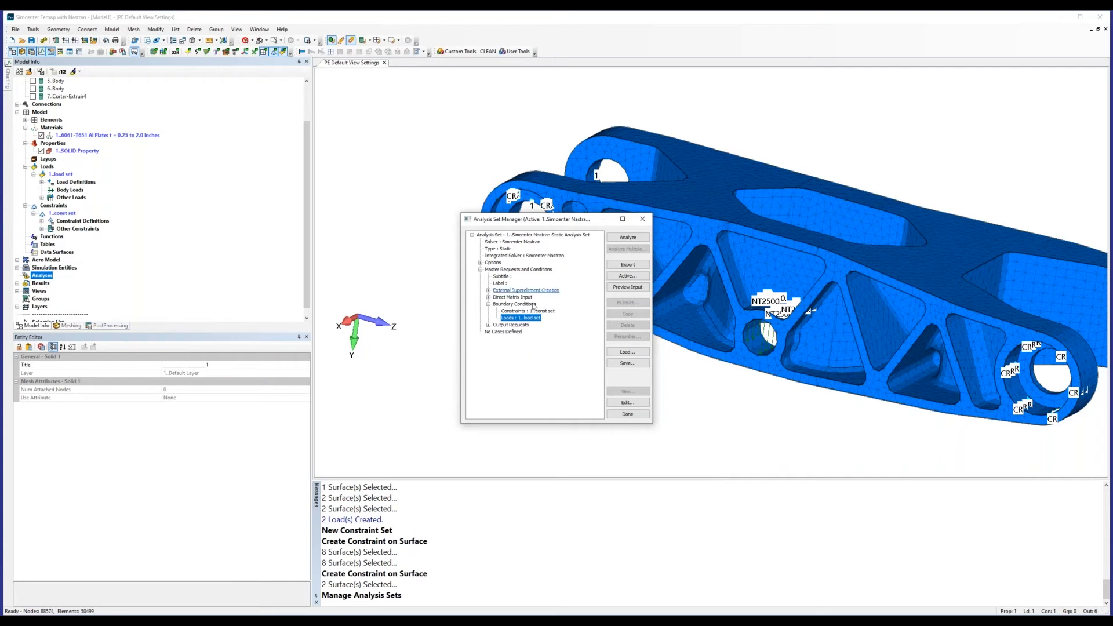
pyautogui.click(627, 238)
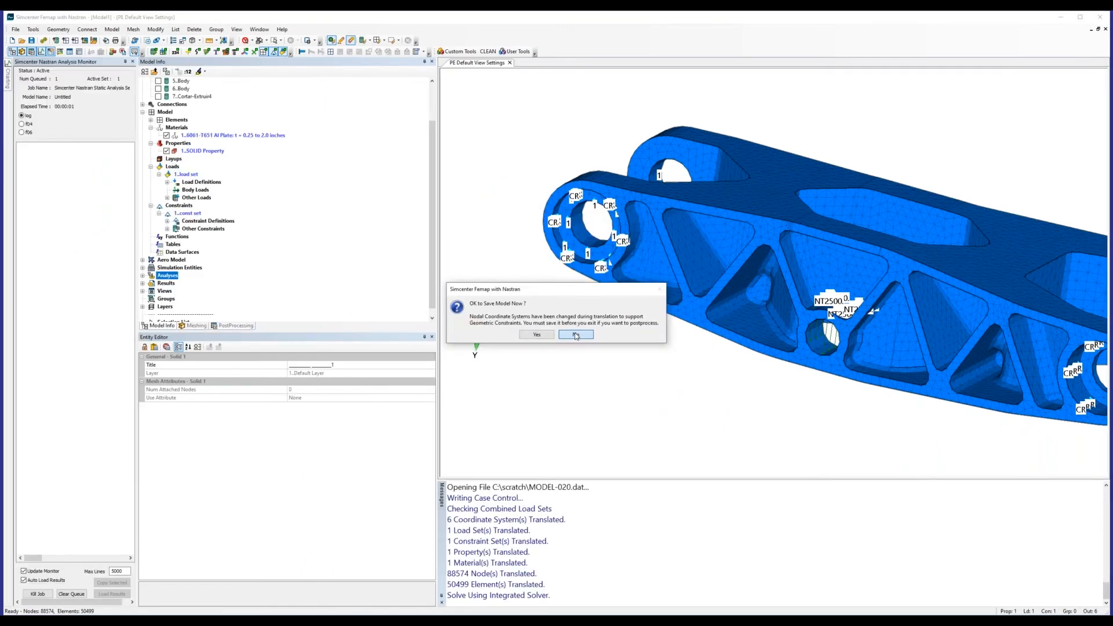
pyautogui.click(576, 335)
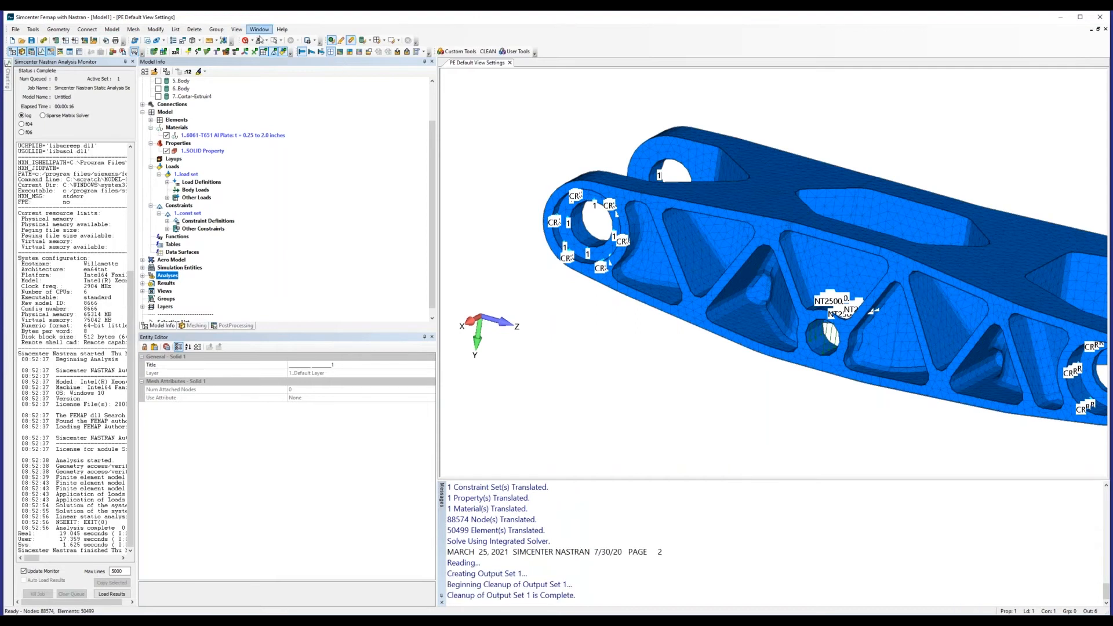
# - Set the post-processing data of Simcenter NASTRAN Case 1 to Total Translation for deformation and Solid Von Mises Stress for contour
pyautogui.click(142, 284)
pyautogui.click(151, 299)
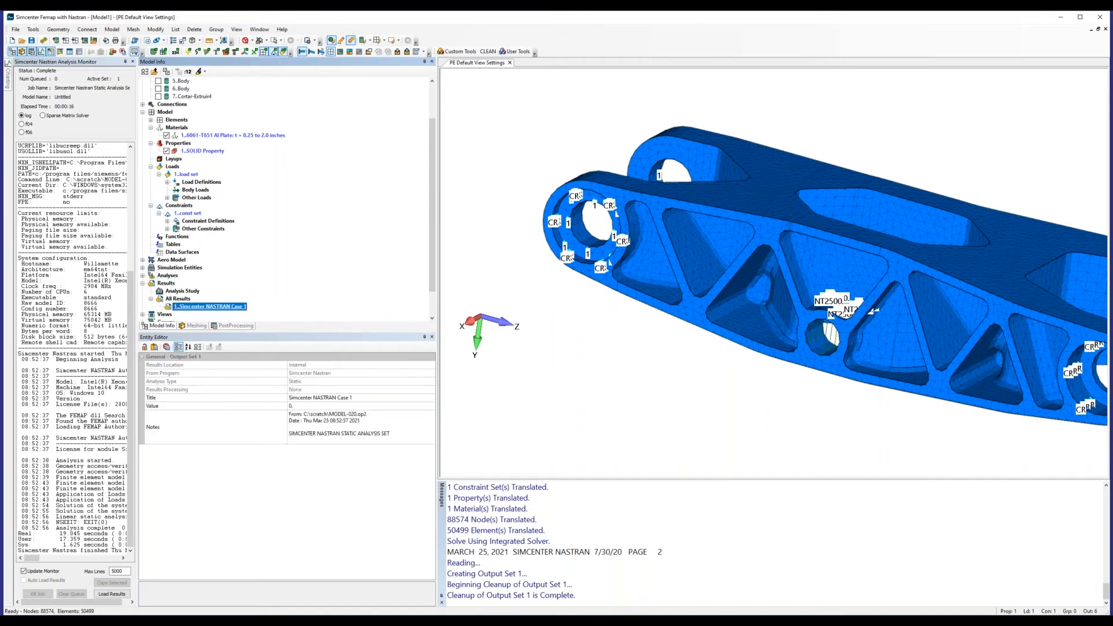
pyautogui.rightClick(202, 308)
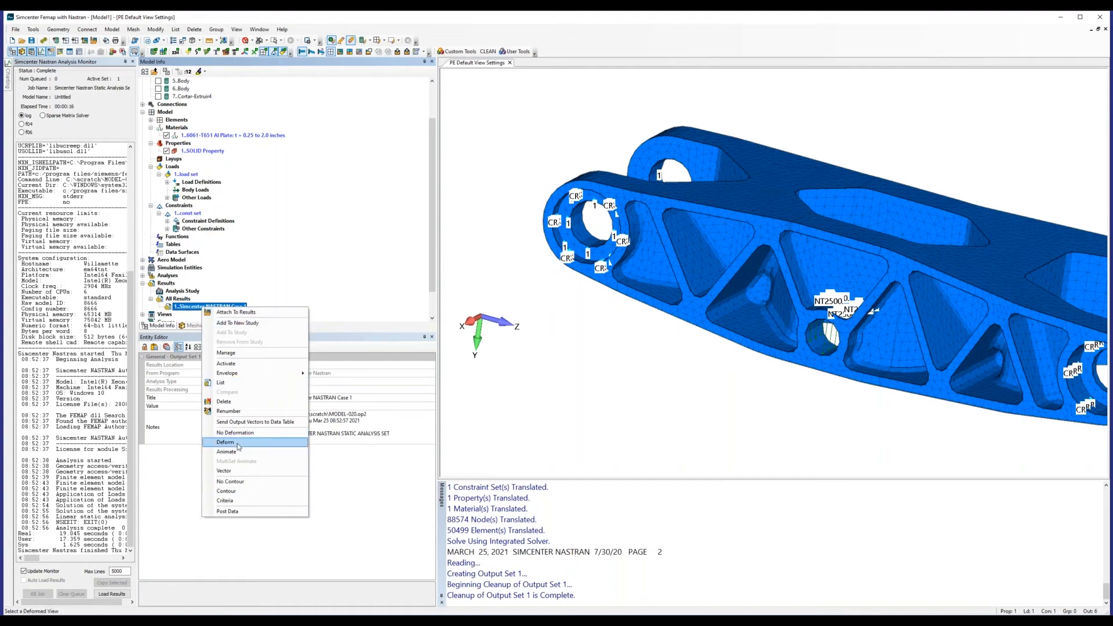
pyautogui.click(233, 512)
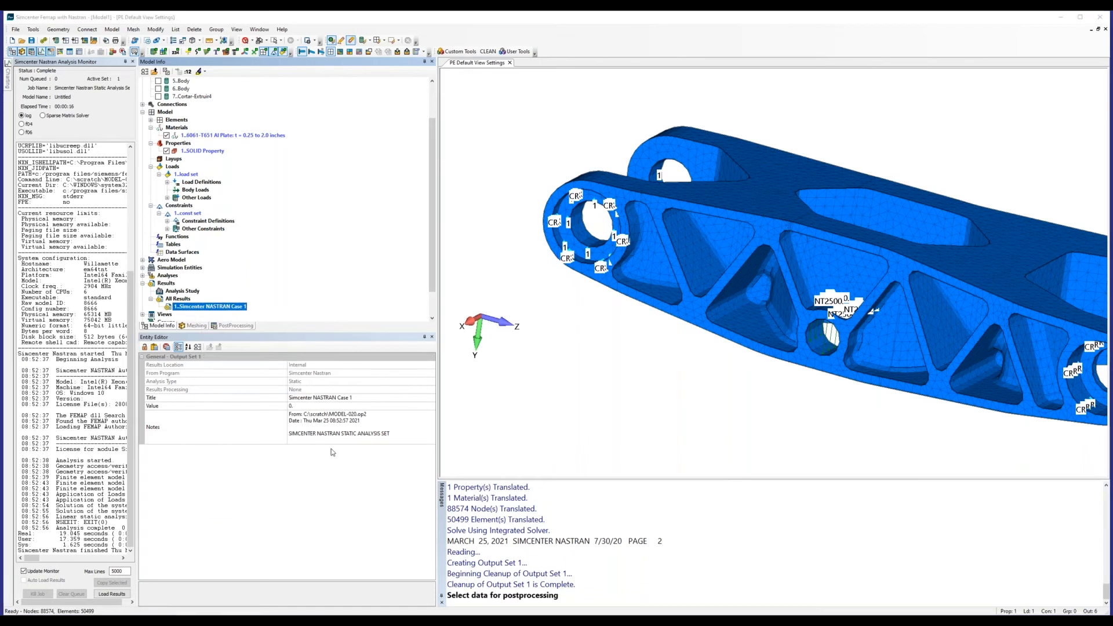
pyautogui.click(503, 553)
pyautogui.scroll(-5, 503, 522)
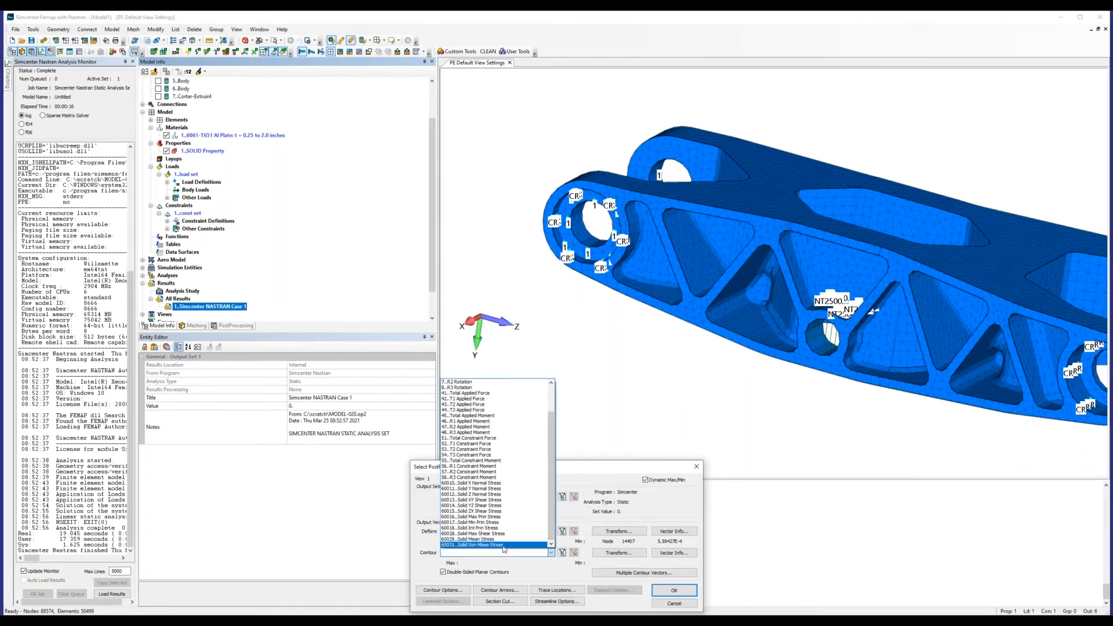
pyautogui.click(503, 546)
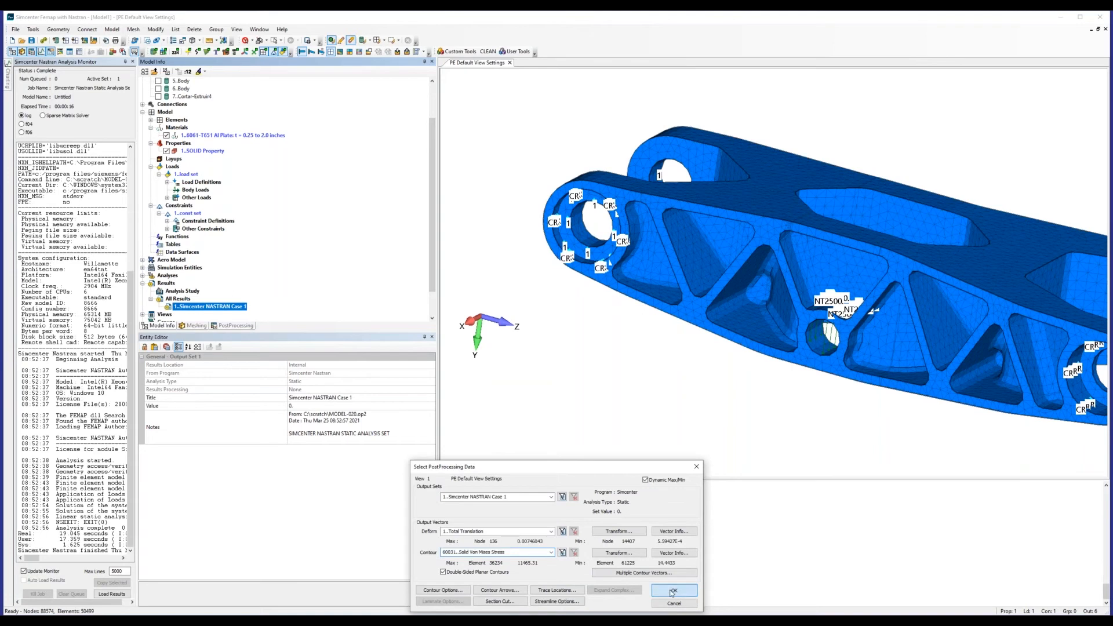
pyautogui.click(673, 592)
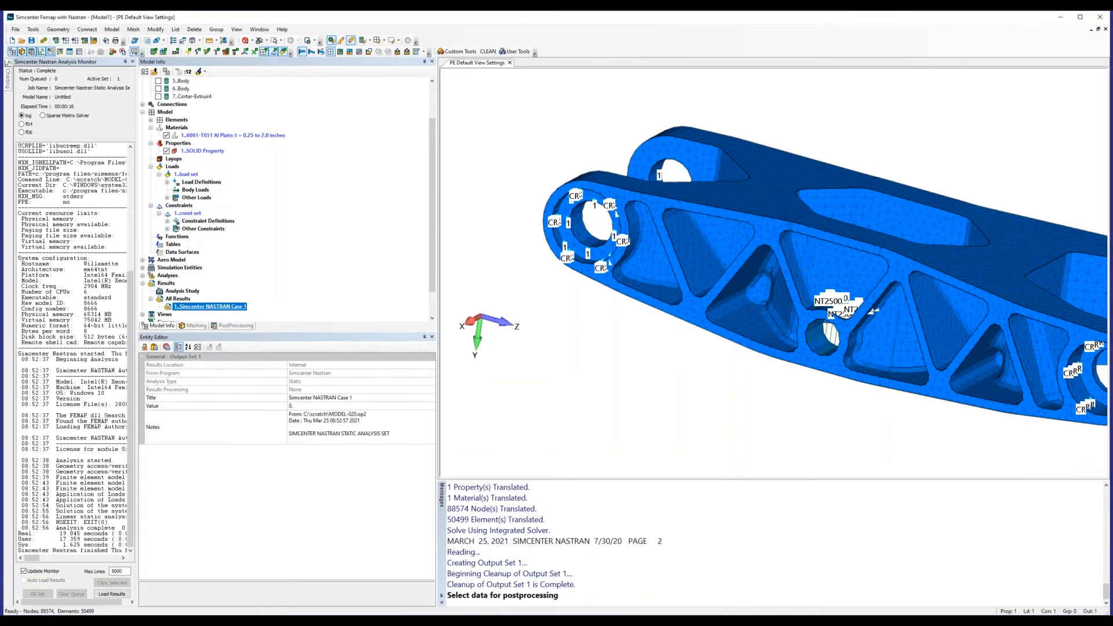
# - Show the Simcenter NASTRAN Case 1 results on the body as a deformed view with contours
pyautogui.rightClick(228, 307)
pyautogui.click(275, 444)
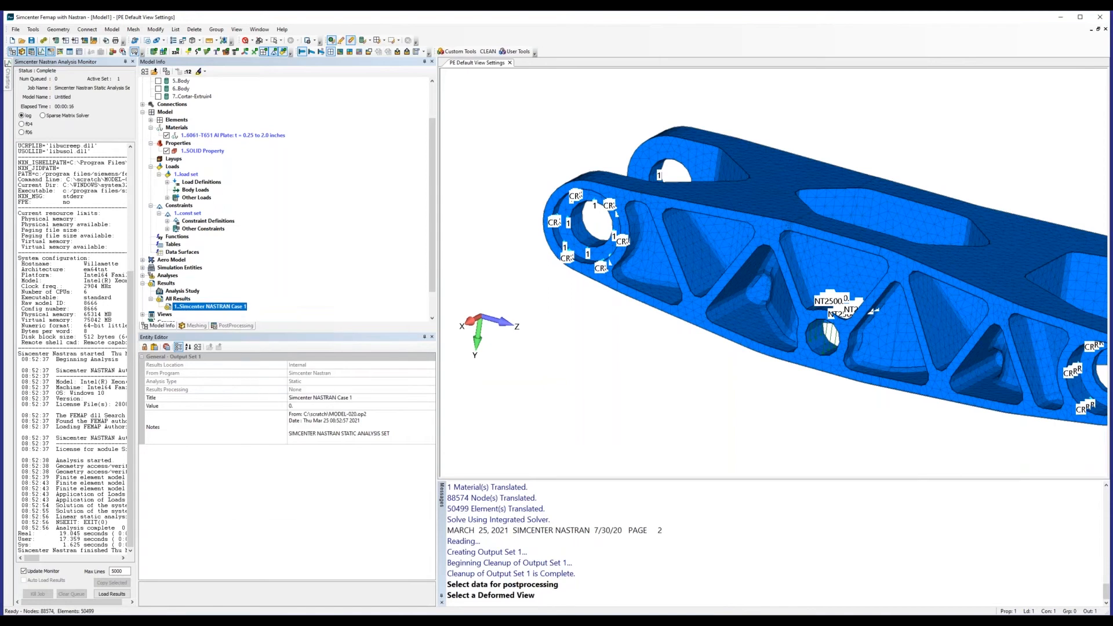
pyautogui.rightClick(189, 307)
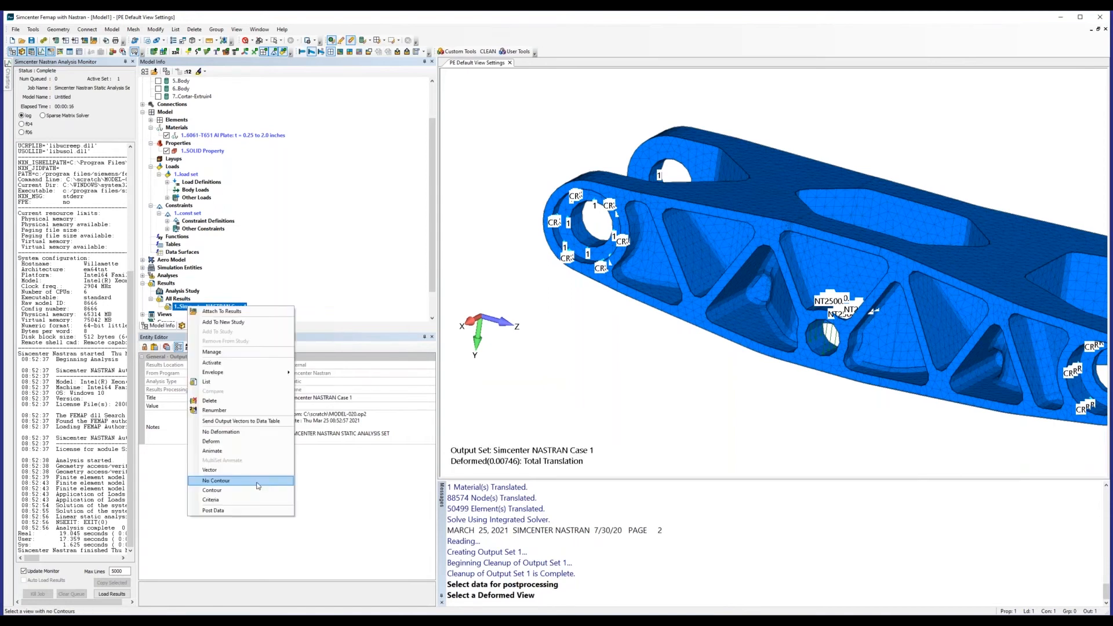
pyautogui.click(258, 483)
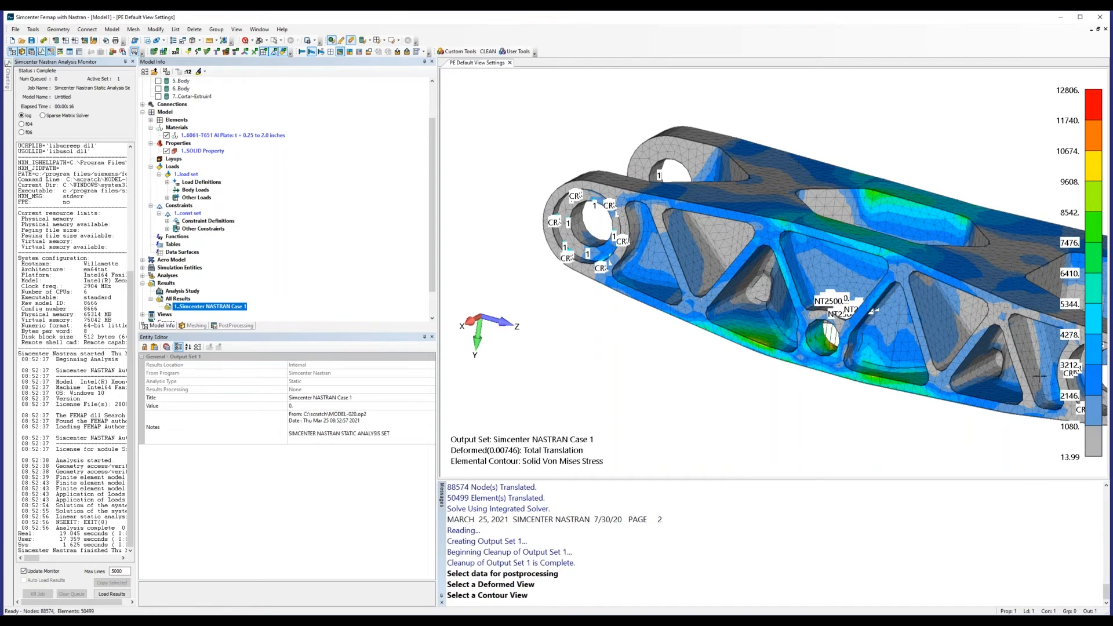
# - Create a new model and import the Drive Link Parasolid geometry into it
pyautogui.click(12, 40)
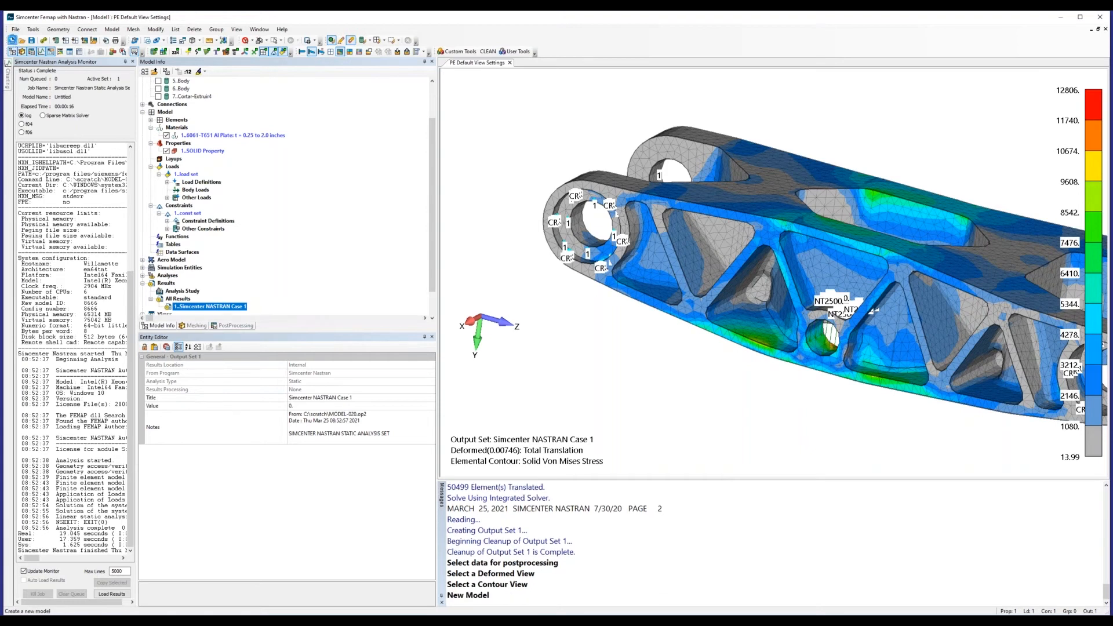
pyautogui.click(16, 29)
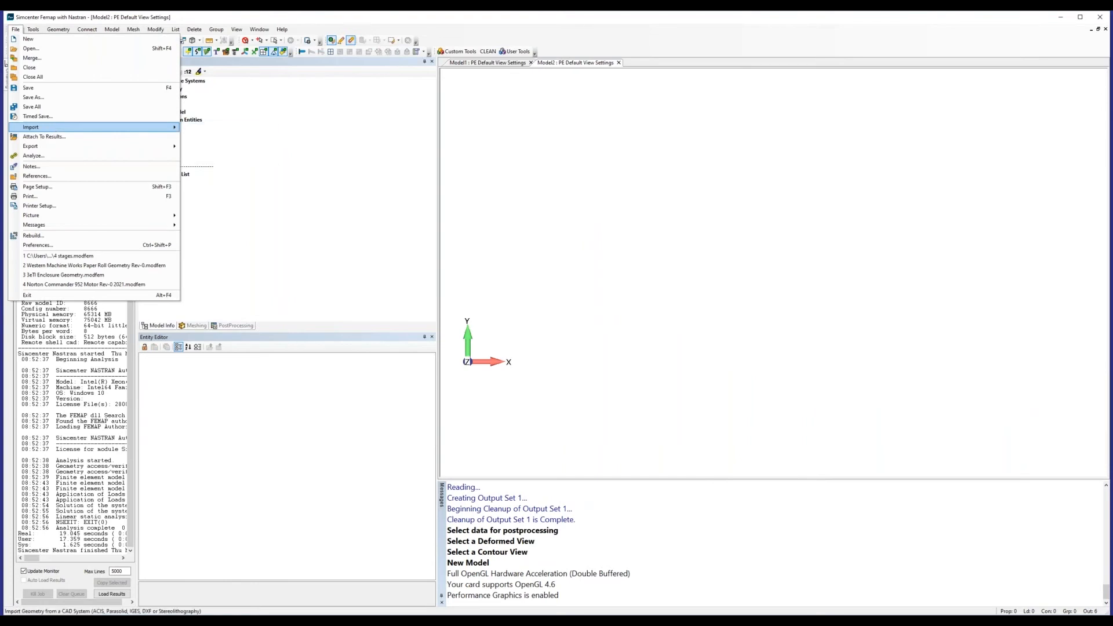
pyautogui.click(204, 127)
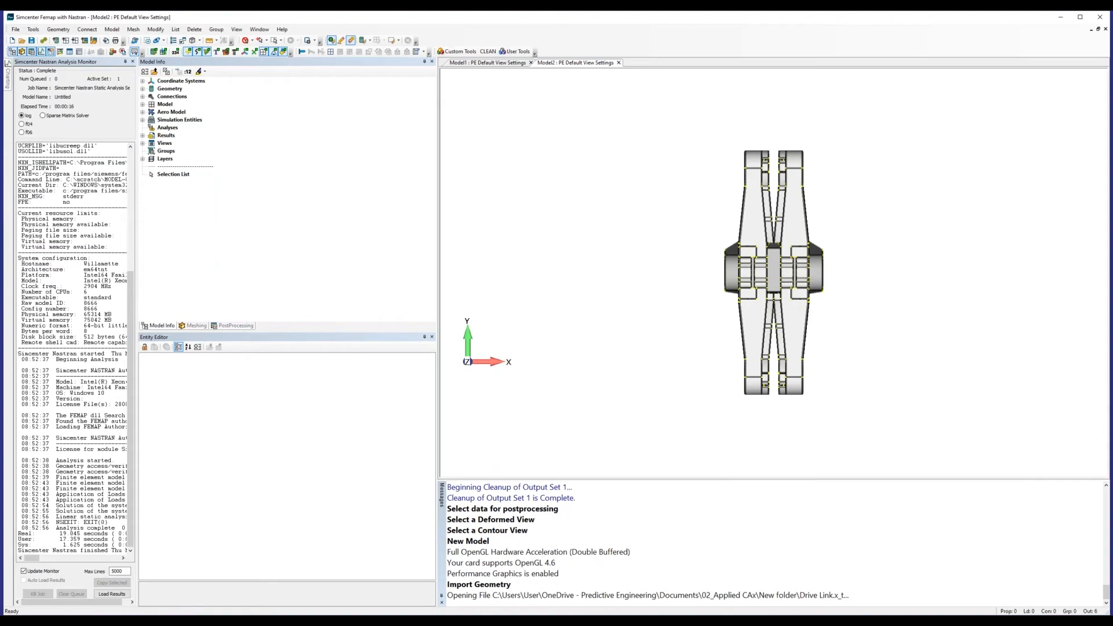
pyautogui.moveTo(685, 235); pyautogui.dragTo(19, 194, button='middle')
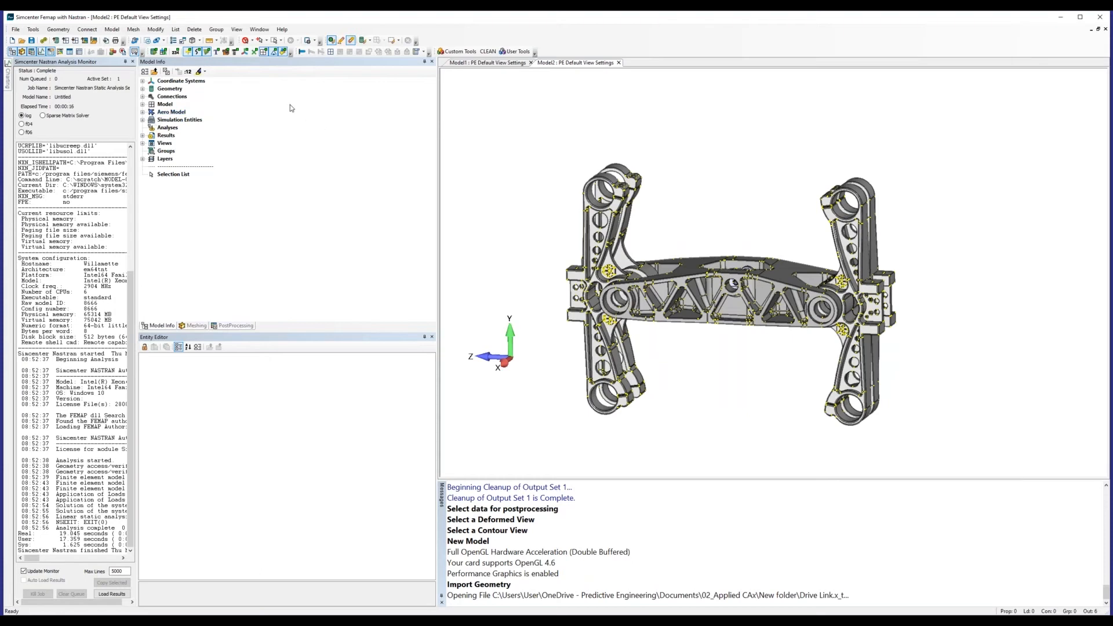
pyautogui.click(218, 31)
pyautogui.click(218, 31)
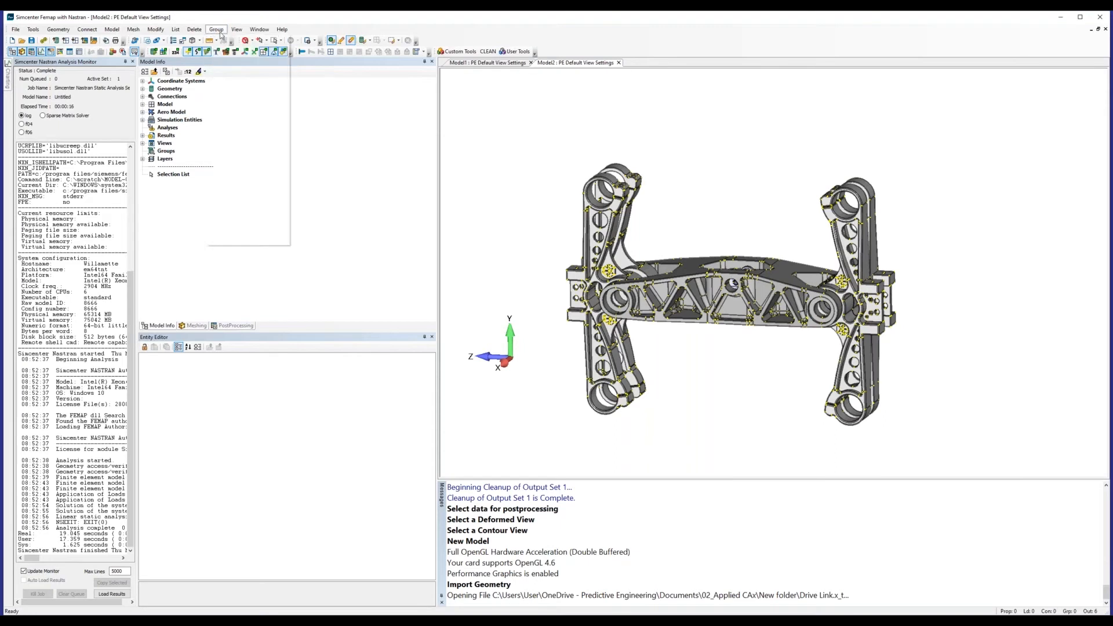
pyautogui.click(218, 31)
pyautogui.moveTo(236, 51)
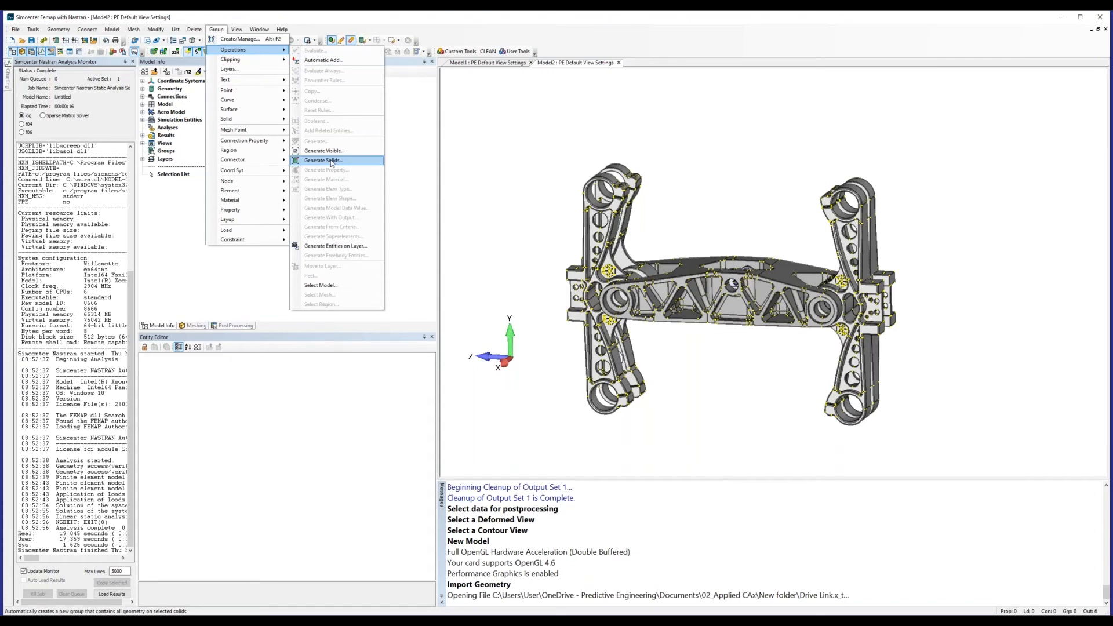
pyautogui.click(329, 58)
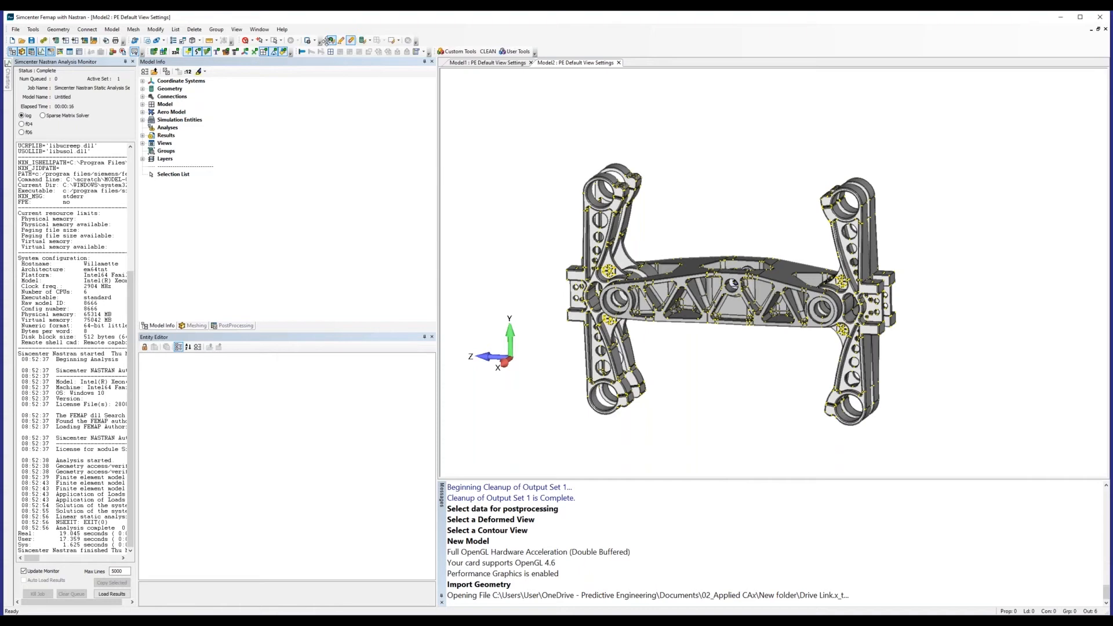
# - Float the Draw/Erase toolbar over the graphics area and set it to Erase mode
pyautogui.moveTo(328, 41); pyautogui.dragTo(351, 60)
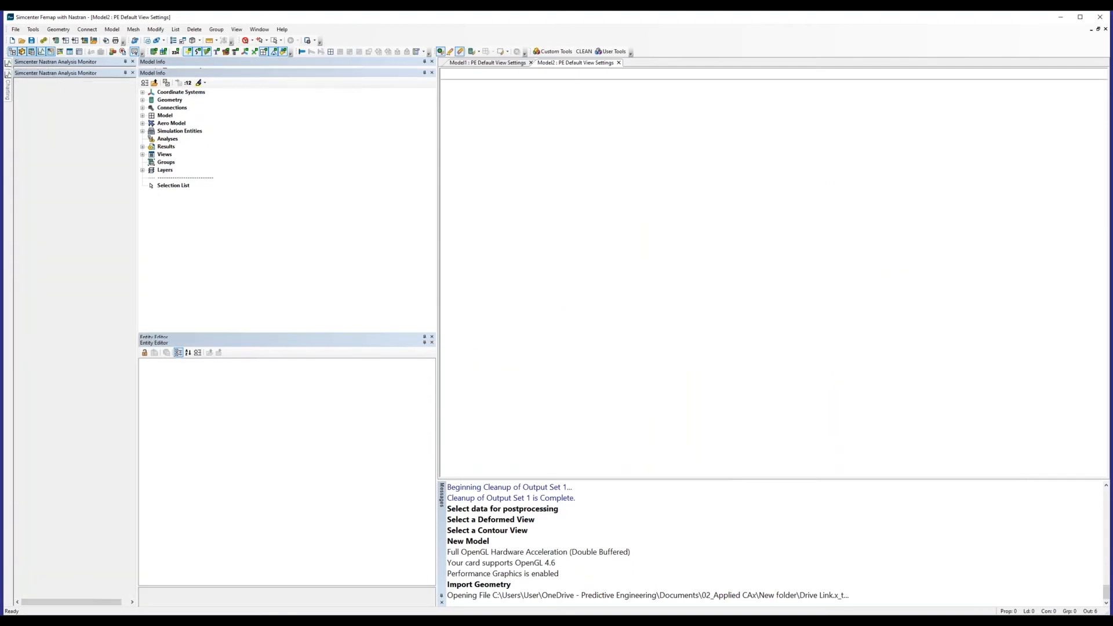
pyautogui.moveTo(435, 51); pyautogui.dragTo(468, 112)
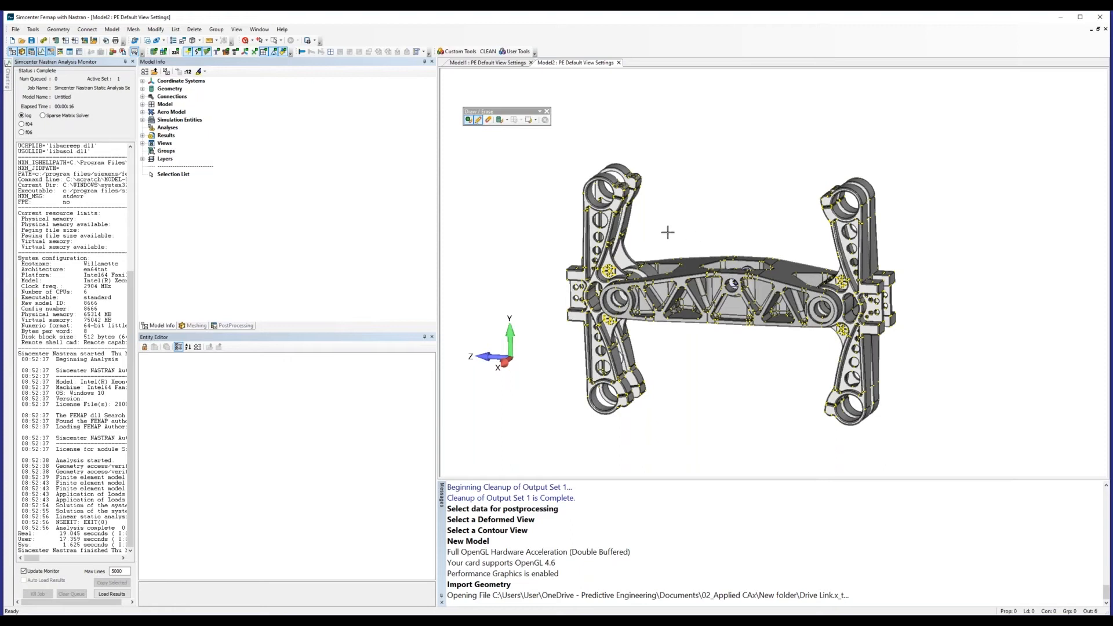
pyautogui.click(490, 122)
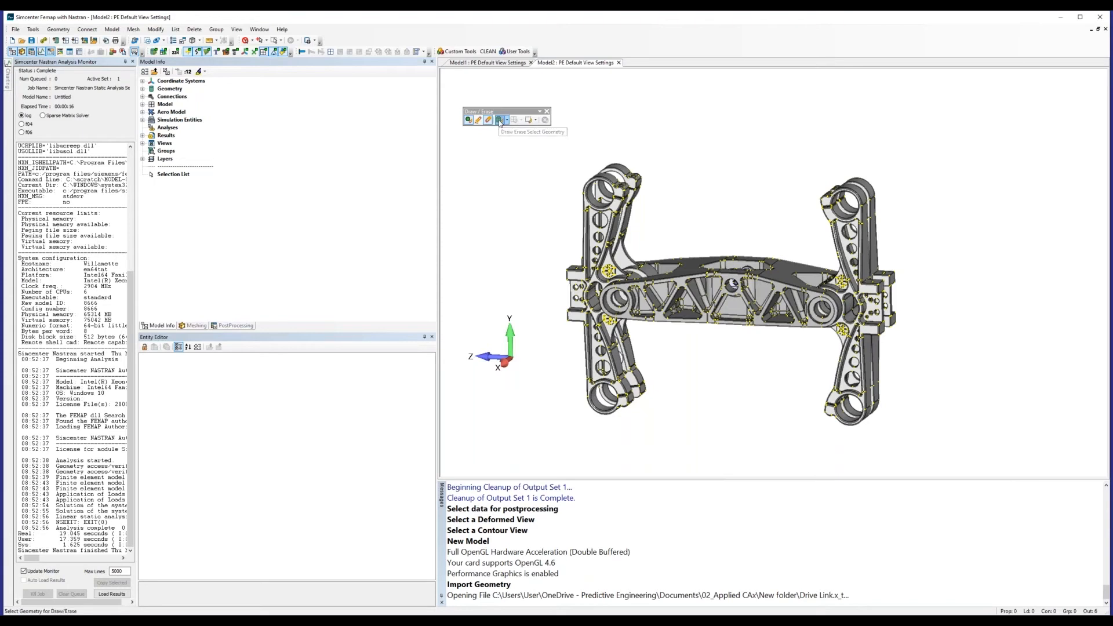
# - Erase the six solids around the central body from the display, and close the Simcenter Nastran Analysis Monitor
pyautogui.click(501, 121)
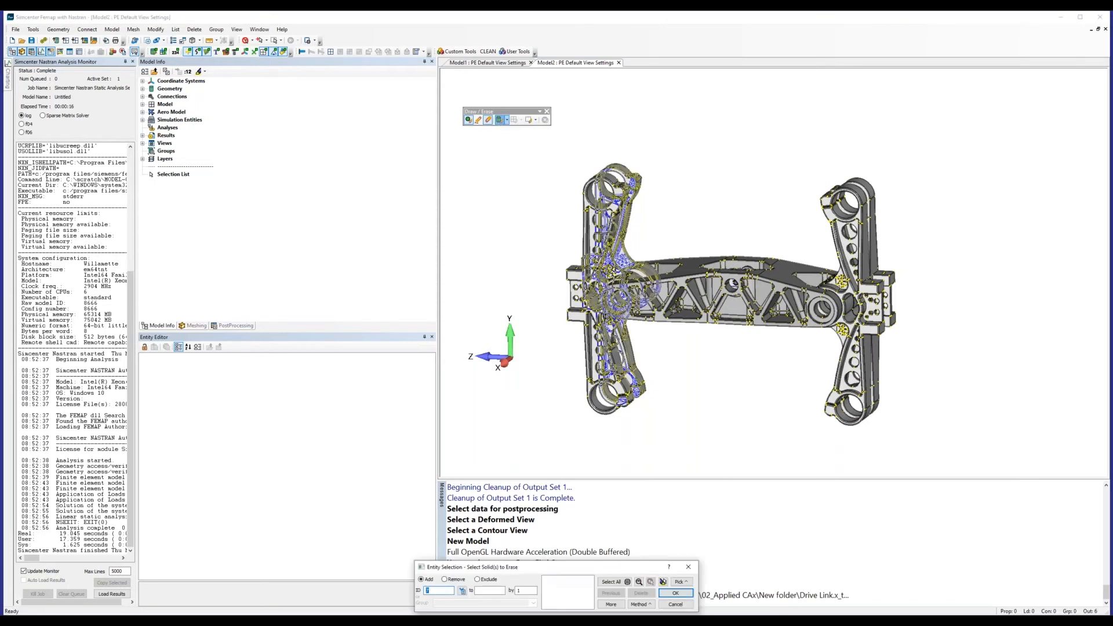
pyautogui.click(593, 221)
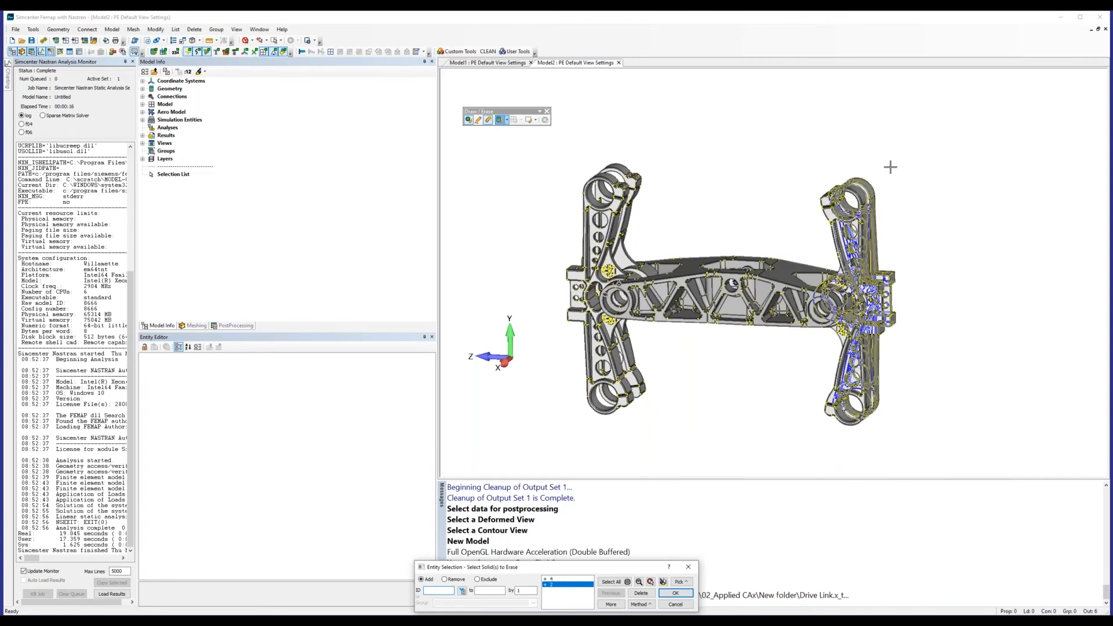
pyautogui.click(870, 196)
pyautogui.click(848, 304)
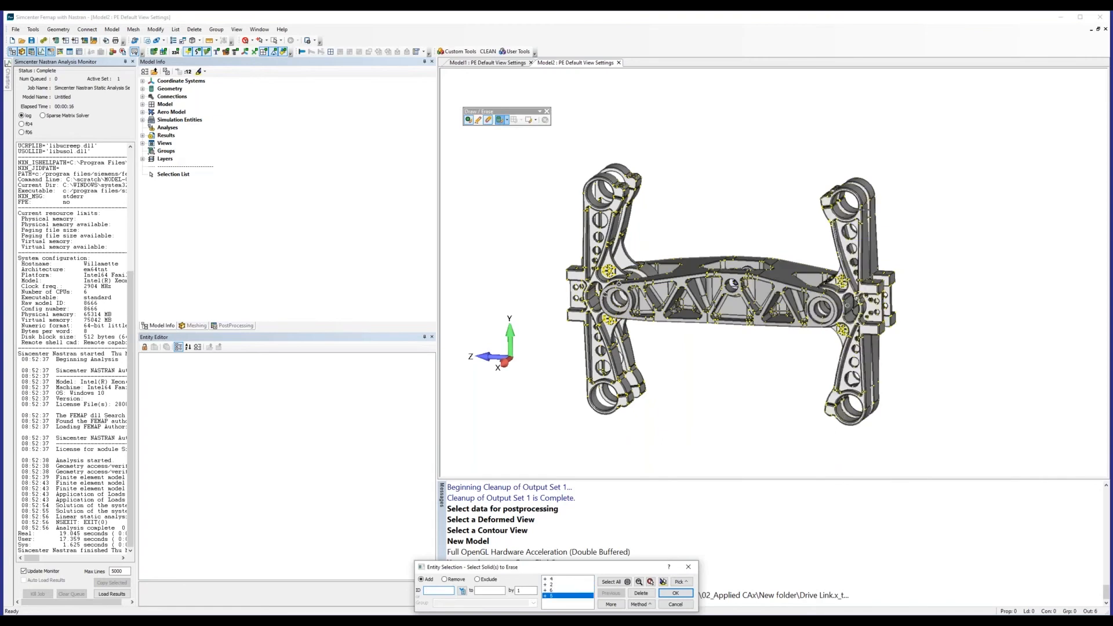
pyautogui.moveTo(744, 297); pyautogui.dragTo(750, 388, button='middle')
pyautogui.click(734, 272)
pyautogui.click(730, 270)
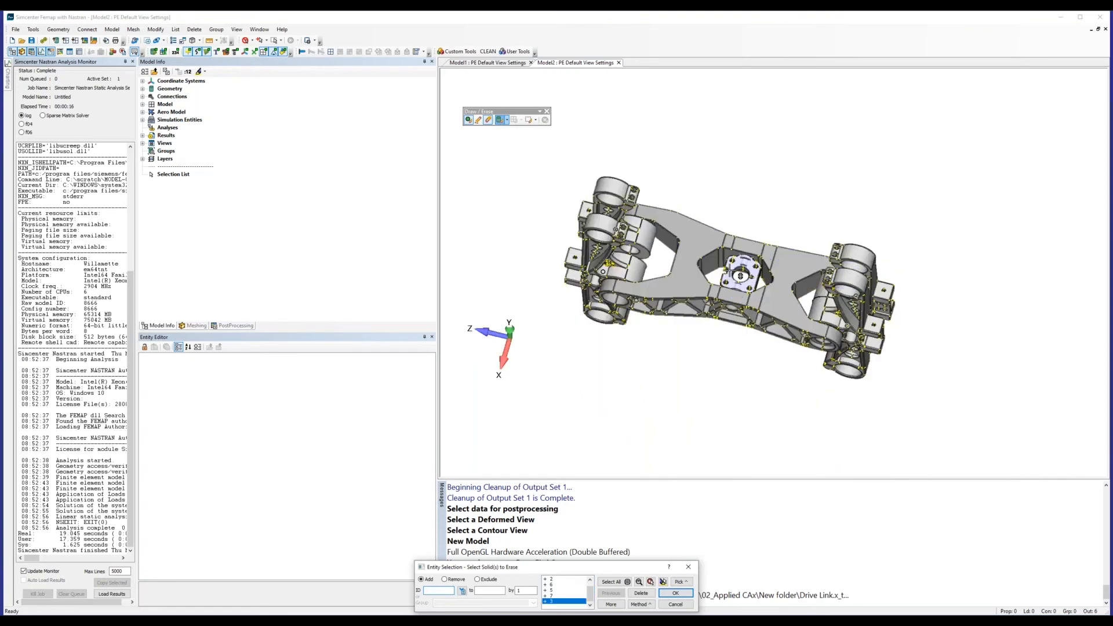
pyautogui.press('Return')
pyautogui.moveTo(731, 270); pyautogui.dragTo(732, 226, button='middle')
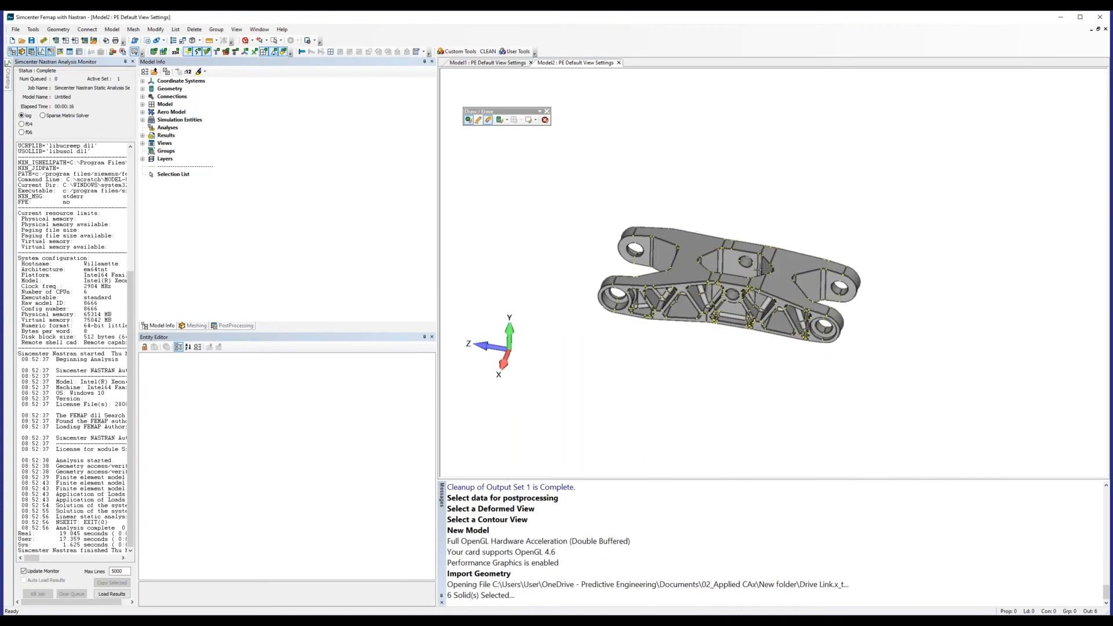
pyautogui.scroll(4, 732, 226)
pyautogui.scroll(1, 760, 288)
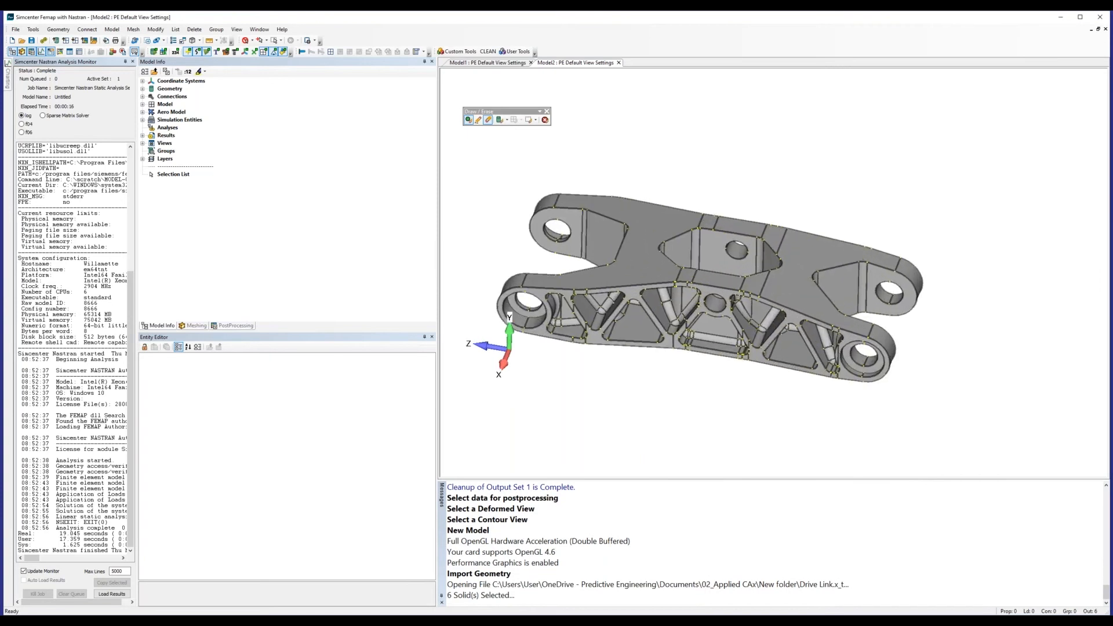
pyautogui.click(132, 63)
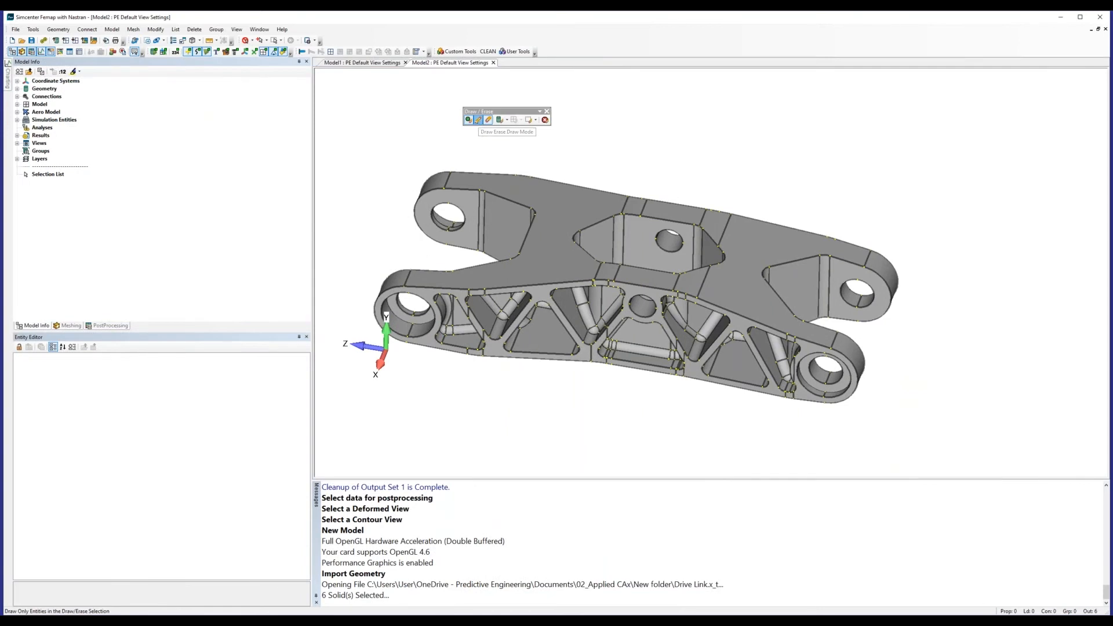
# - Compare the erased and remaining solids in Draw and Erase modes, and dock the Draw/Erase toolbar again
pyautogui.click(479, 120)
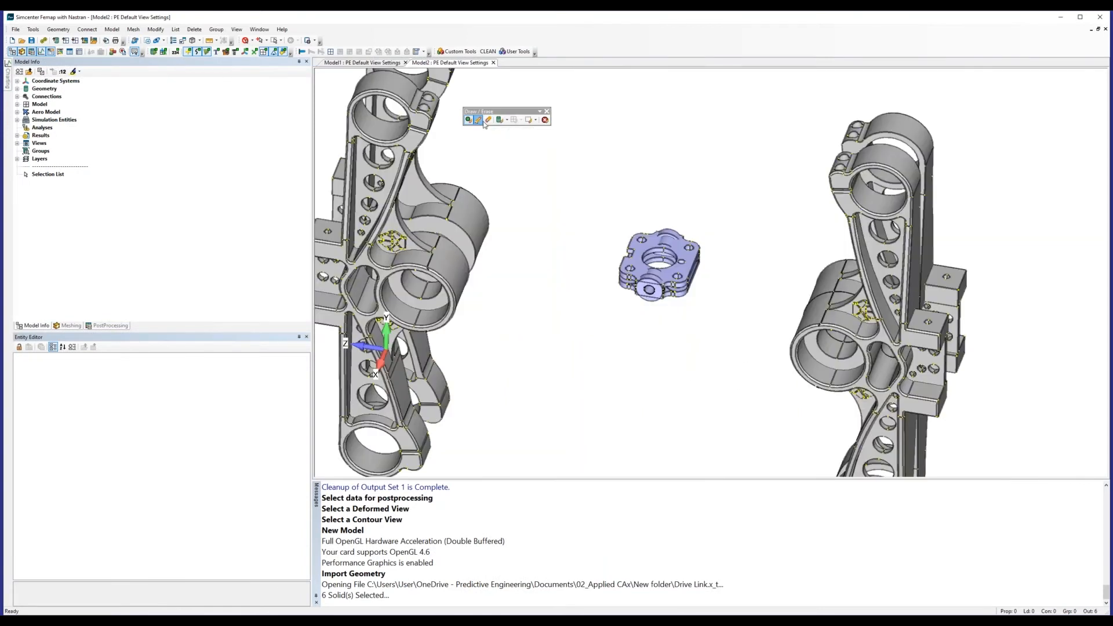
pyautogui.click(488, 120)
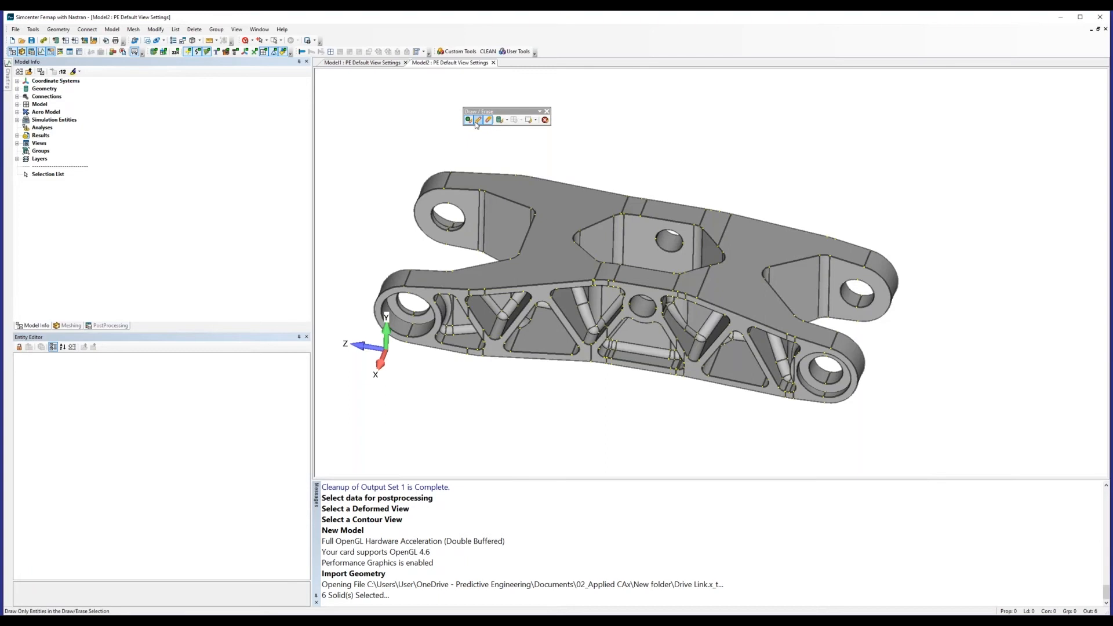
pyautogui.click(468, 121)
pyautogui.click(469, 120)
pyautogui.click(535, 122)
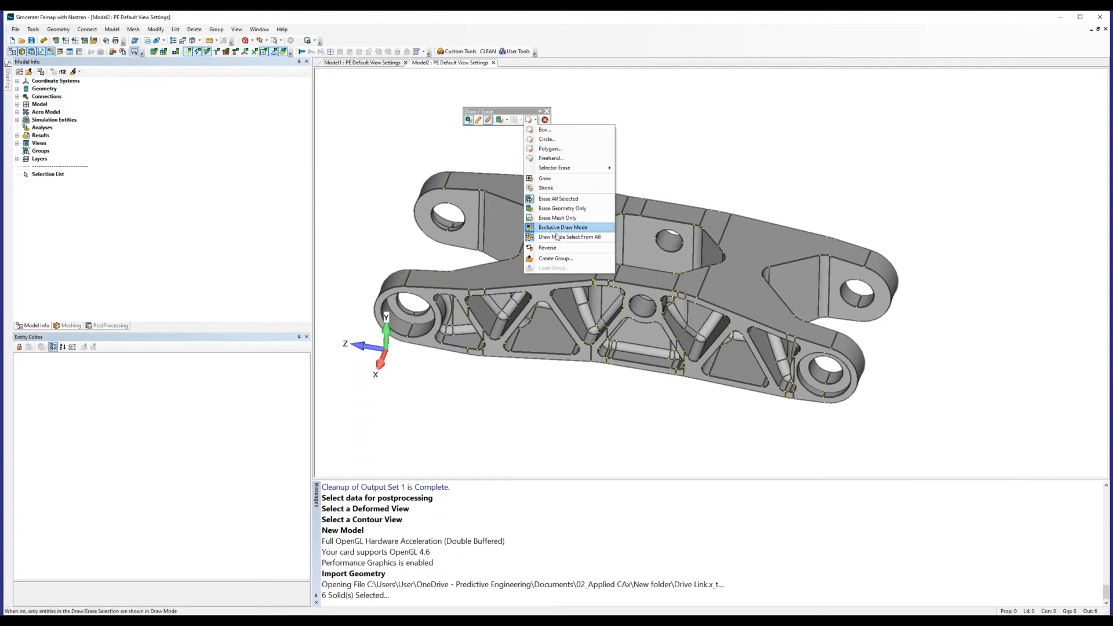
pyautogui.click(534, 120)
pyautogui.moveTo(525, 115); pyautogui.dragTo(531, 64)
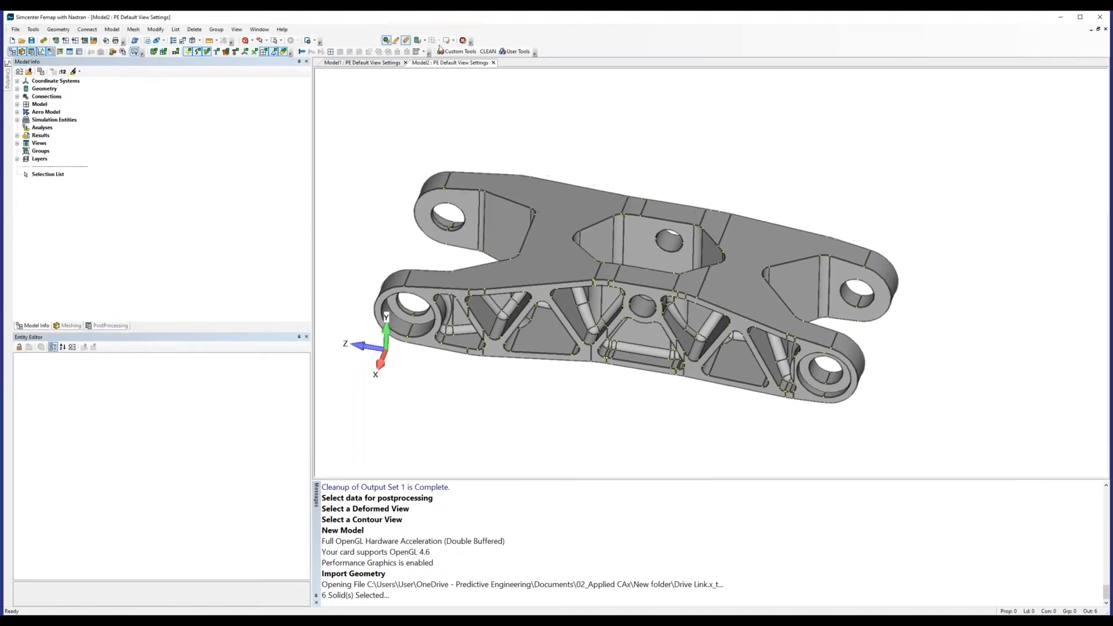
pyautogui.click(65, 29)
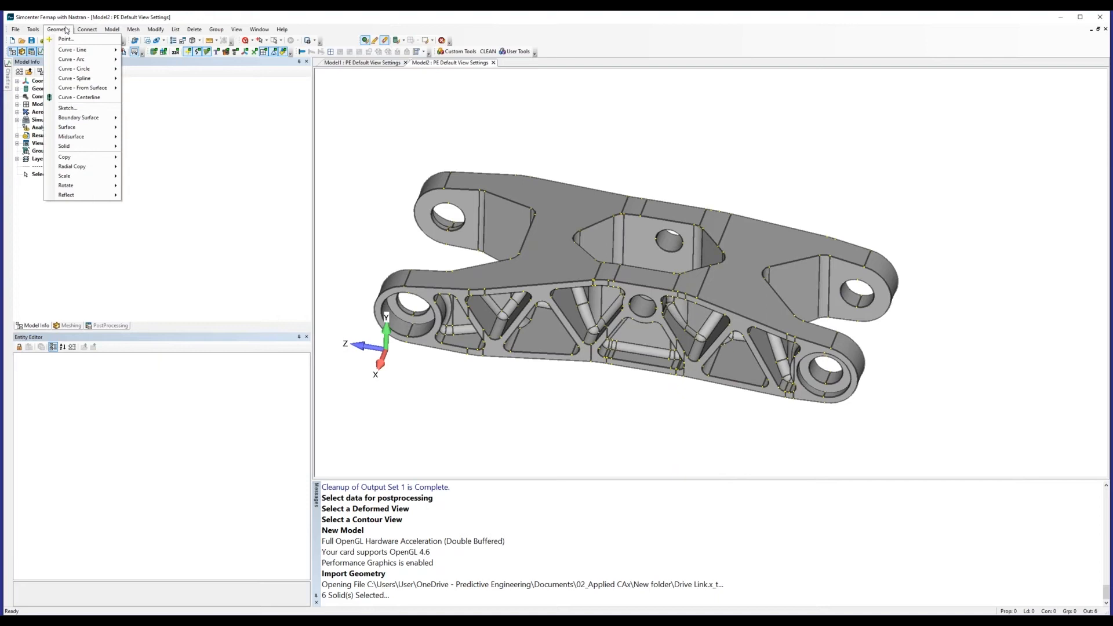
pyautogui.click(230, 33)
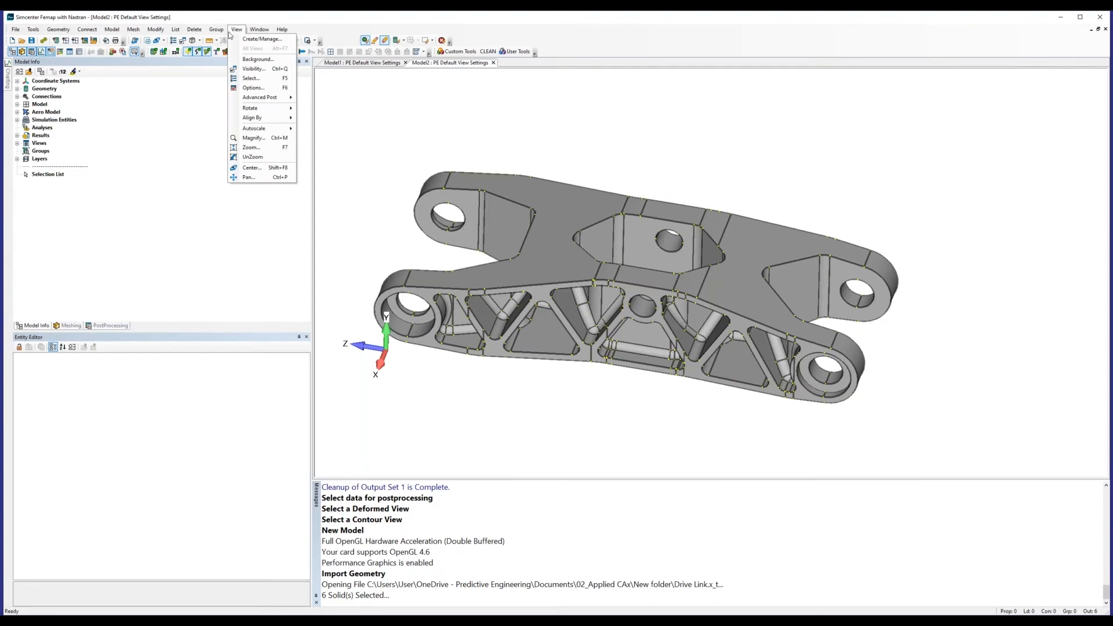
pyautogui.click(232, 32)
# - List the curve data of the hole edge in the rear lug at the body's +Z end and highlight its radius
pyautogui.click(175, 30)
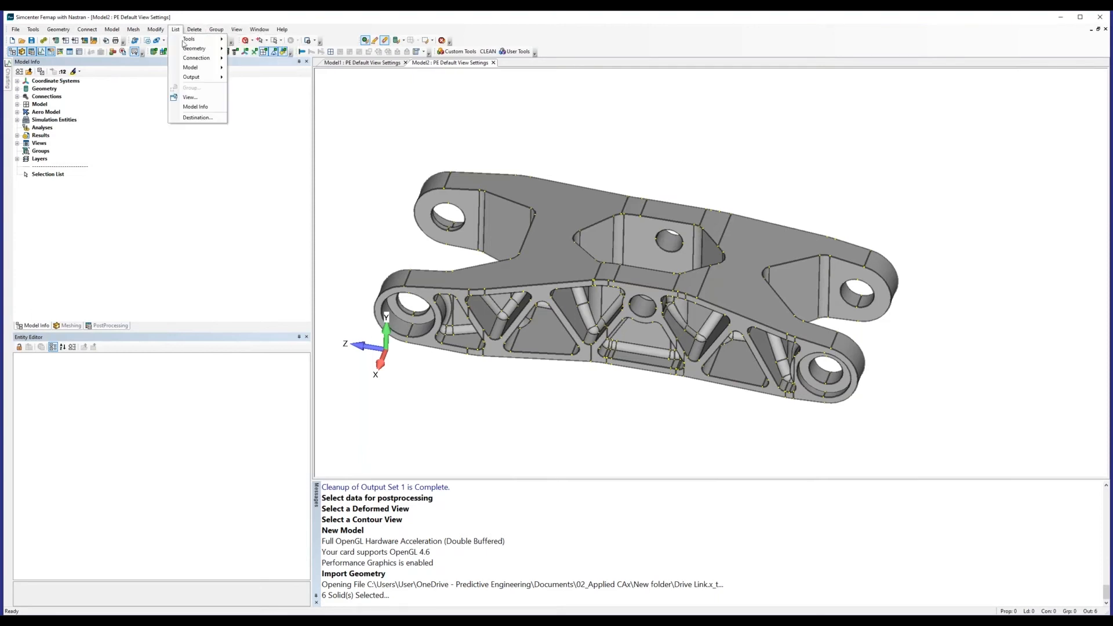
pyautogui.moveTo(191, 50)
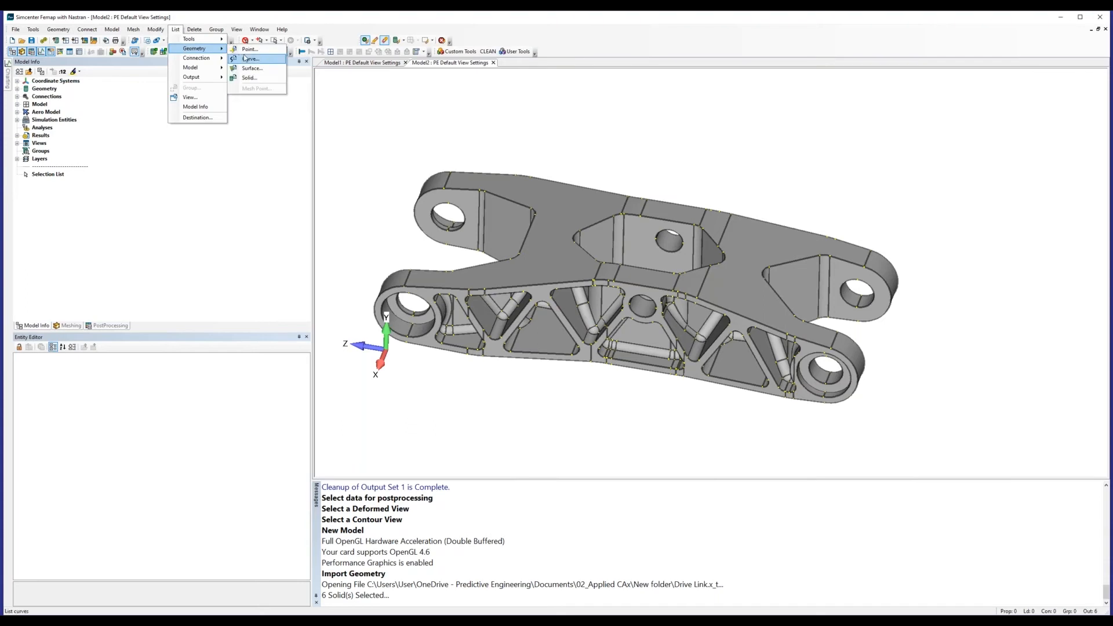
pyautogui.click(246, 59)
pyautogui.click(431, 213)
pyautogui.press('Return')
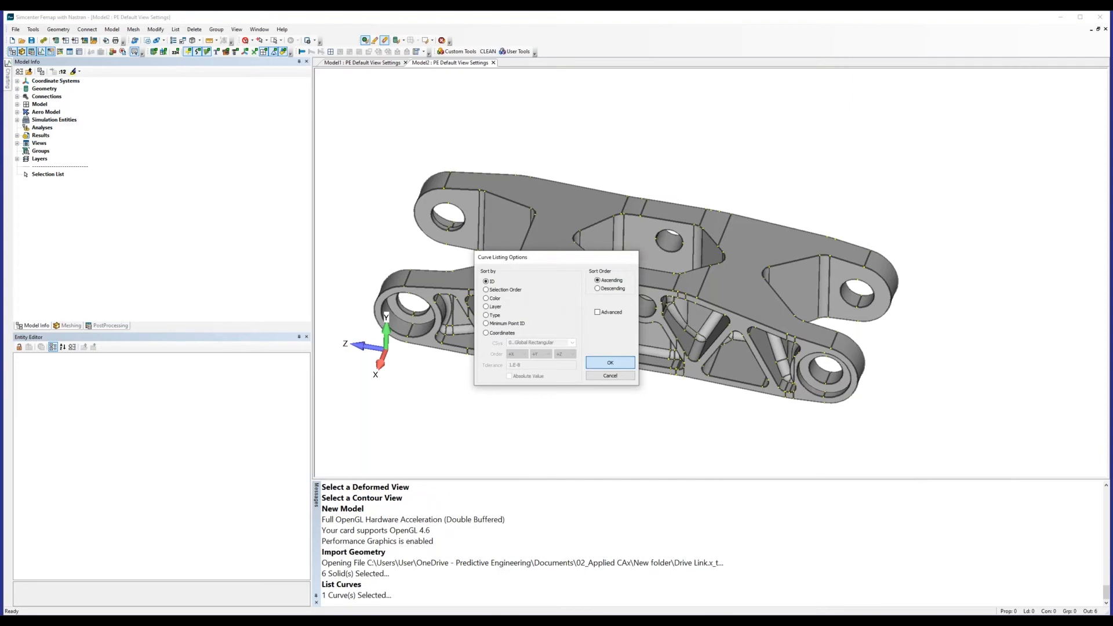
pyautogui.press('Return')
pyautogui.moveTo(954, 588); pyautogui.dragTo(912, 588)
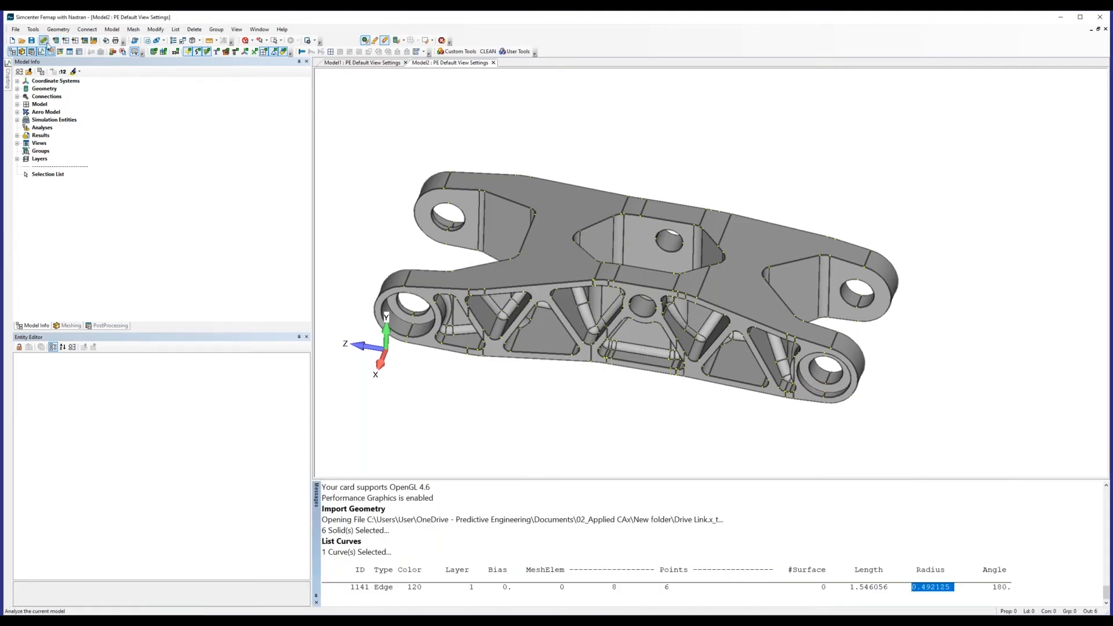
# - Measure the distance between corresponding top points of the two +Z end lugs with Snap to Point
pyautogui.click(210, 42)
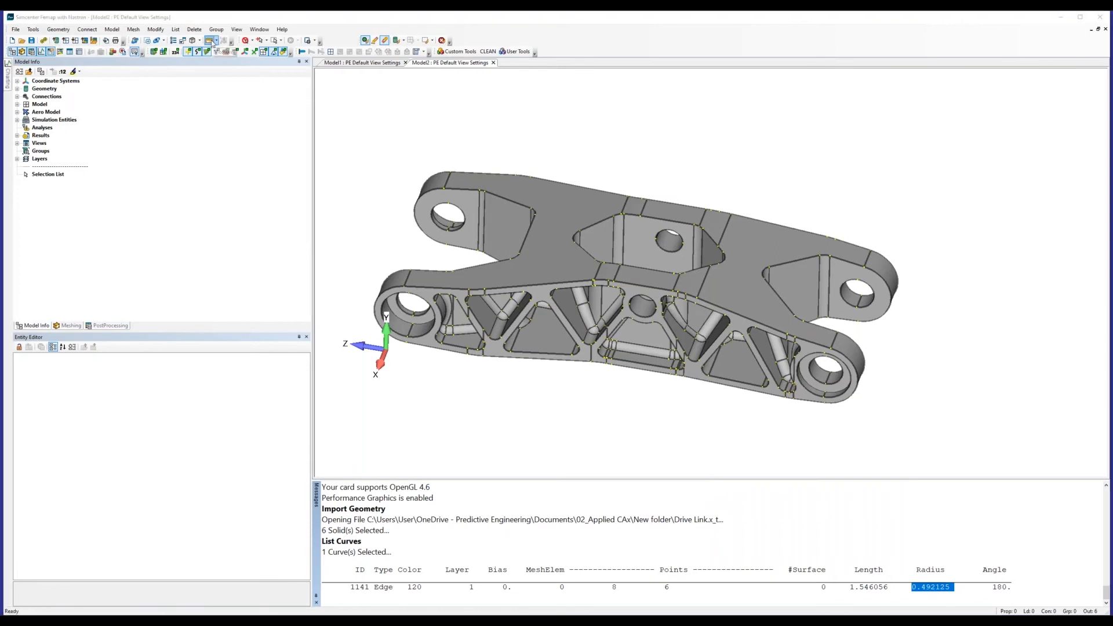
pyautogui.rightClick(432, 132)
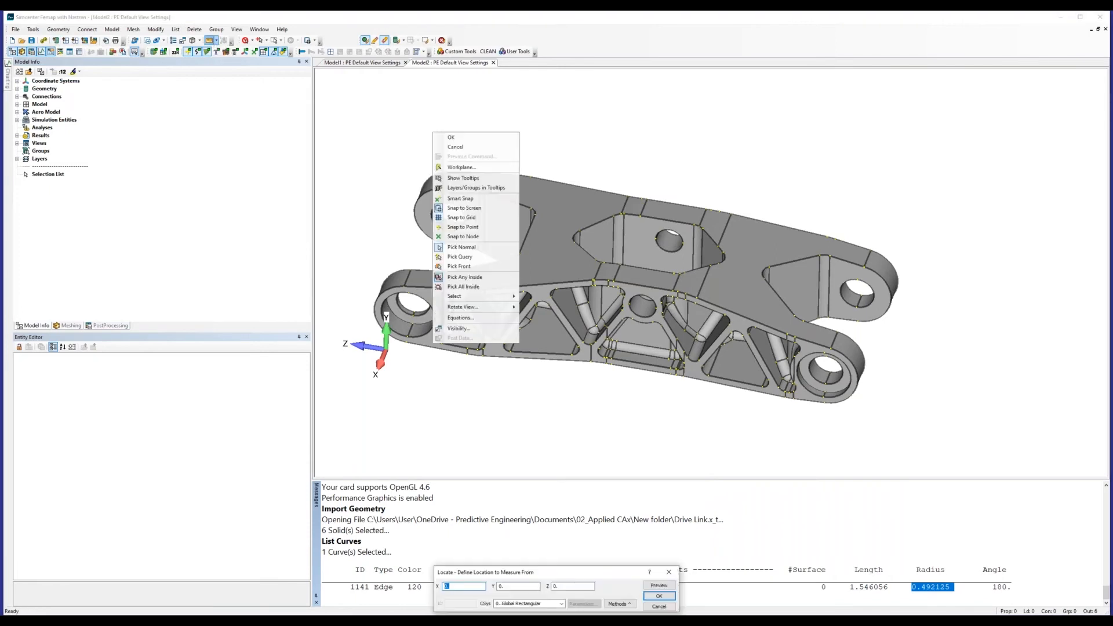
pyautogui.click(469, 230)
pyautogui.click(444, 188)
pyautogui.press('Return')
pyautogui.click(612, 364)
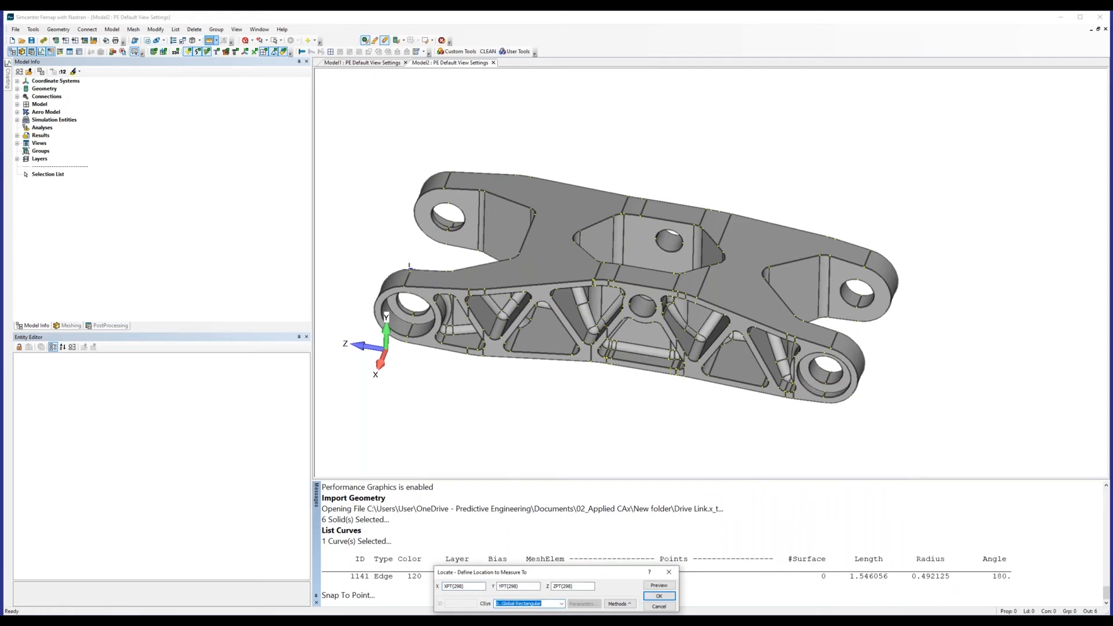
pyautogui.click(659, 596)
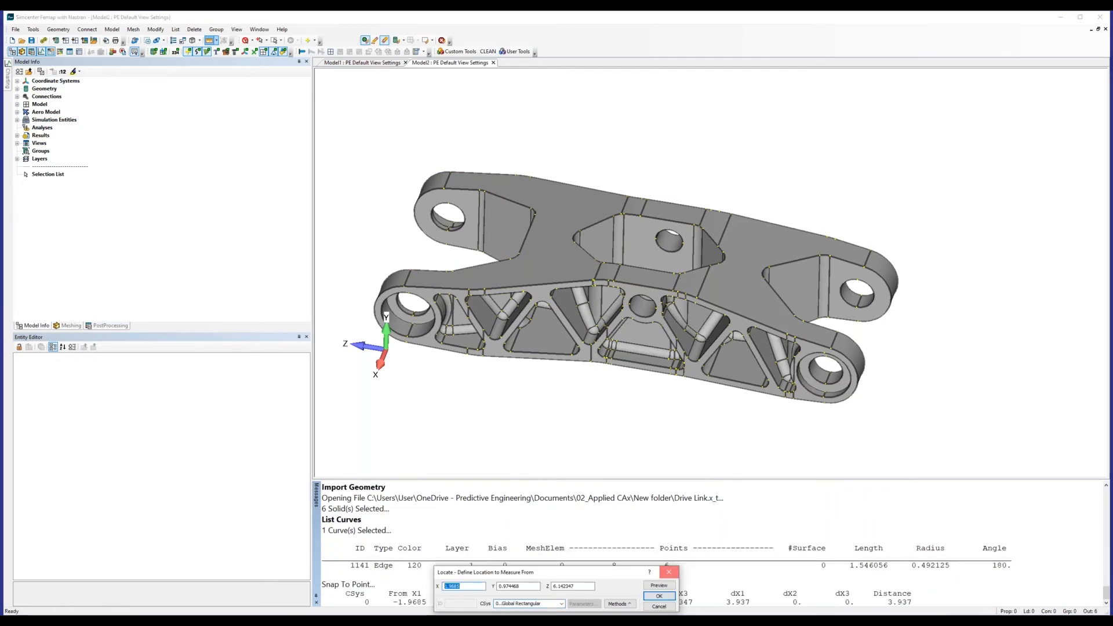
pyautogui.press('Escape')
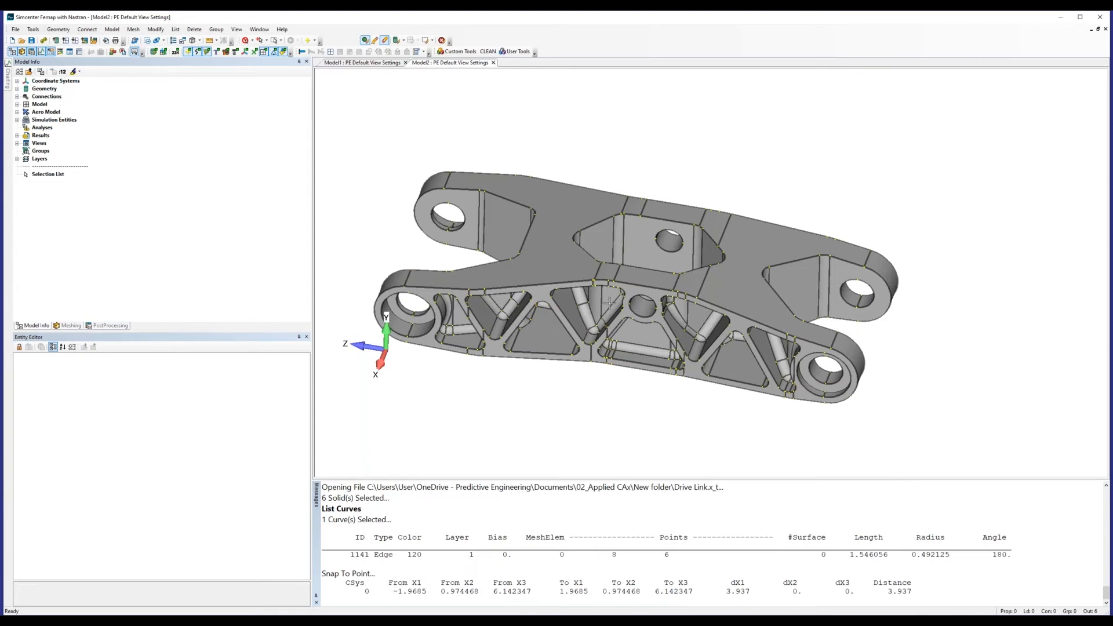
# - Create an isotropic material by loading 6061-T651 Al Plate, t = 0.25 to 2.0 inches, from the material.esp standard library
pyautogui.click(114, 30)
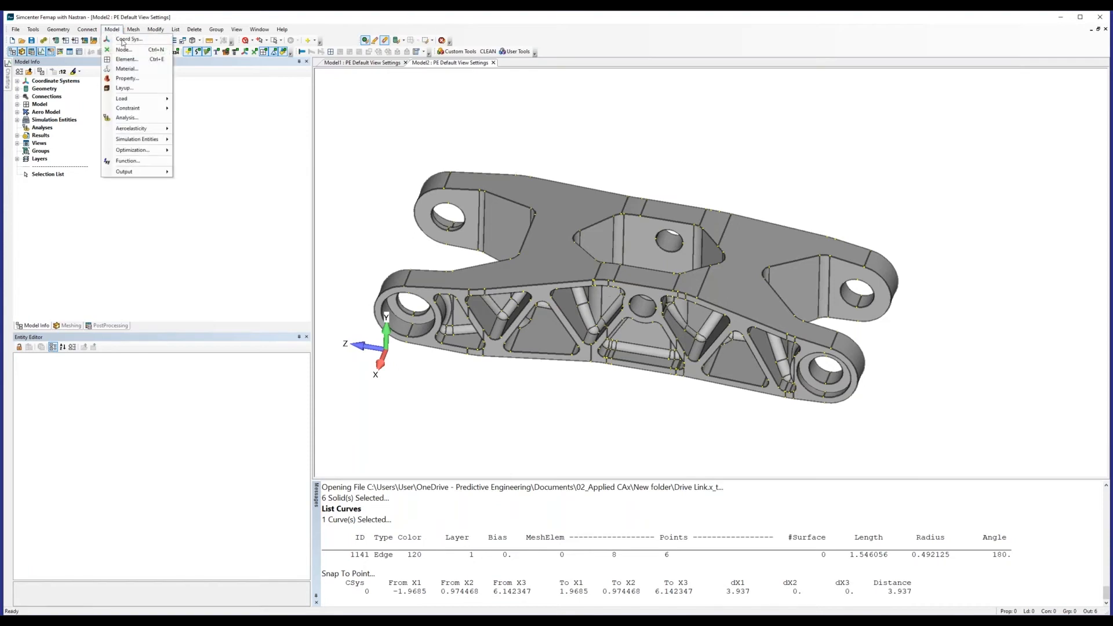
pyautogui.click(126, 68)
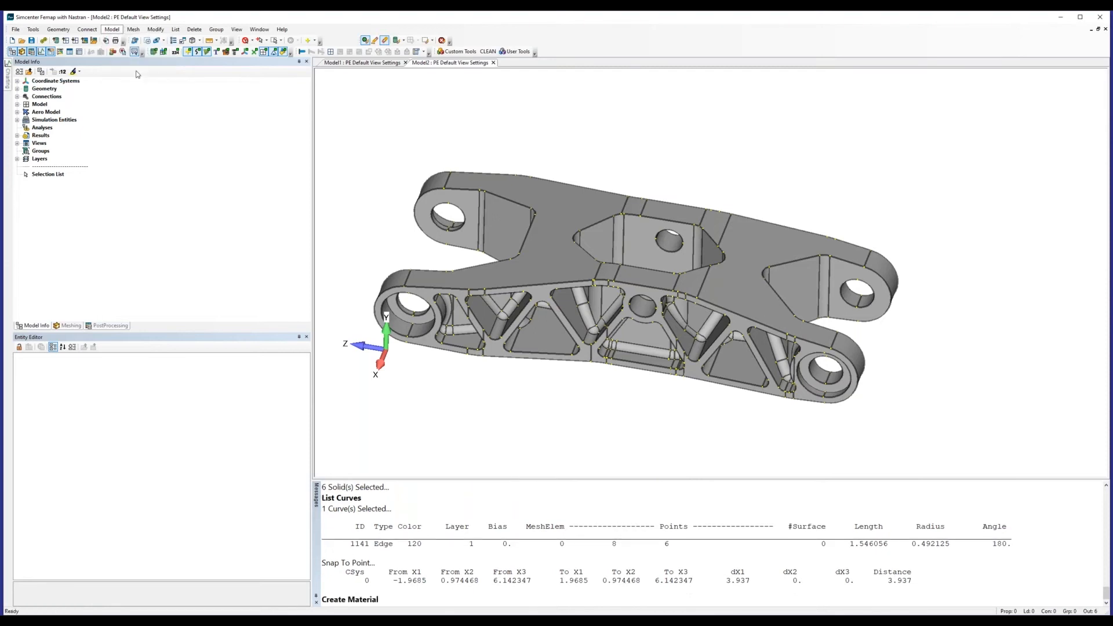
pyautogui.click(448, 428)
pyautogui.click(540, 328)
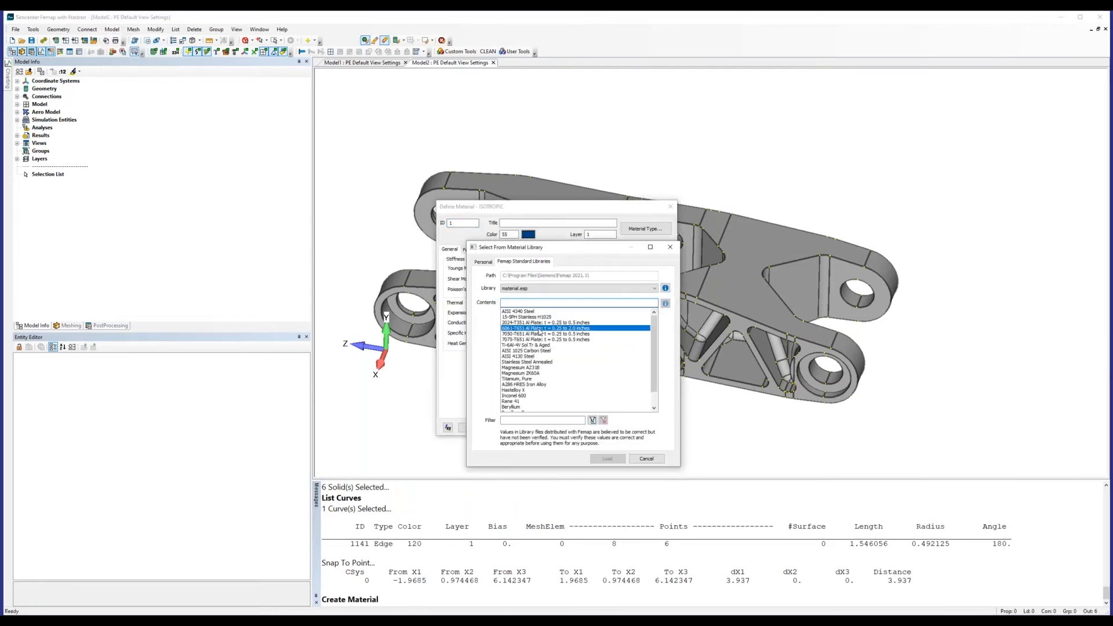
pyautogui.doubleClick(539, 329)
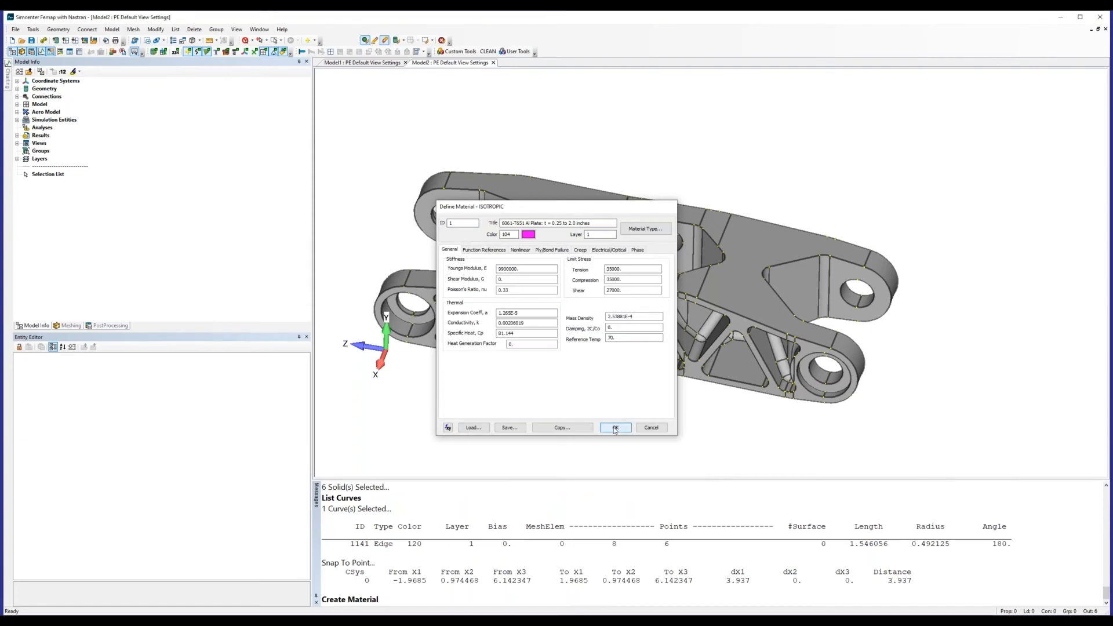
pyautogui.click(615, 428)
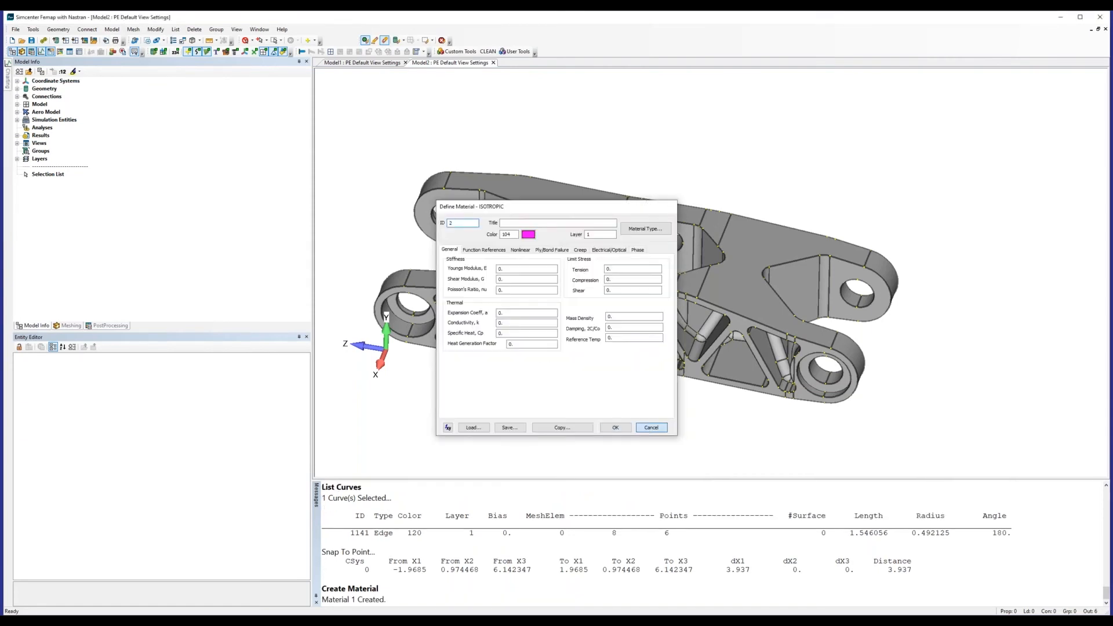
pyautogui.click(651, 427)
pyautogui.click(112, 29)
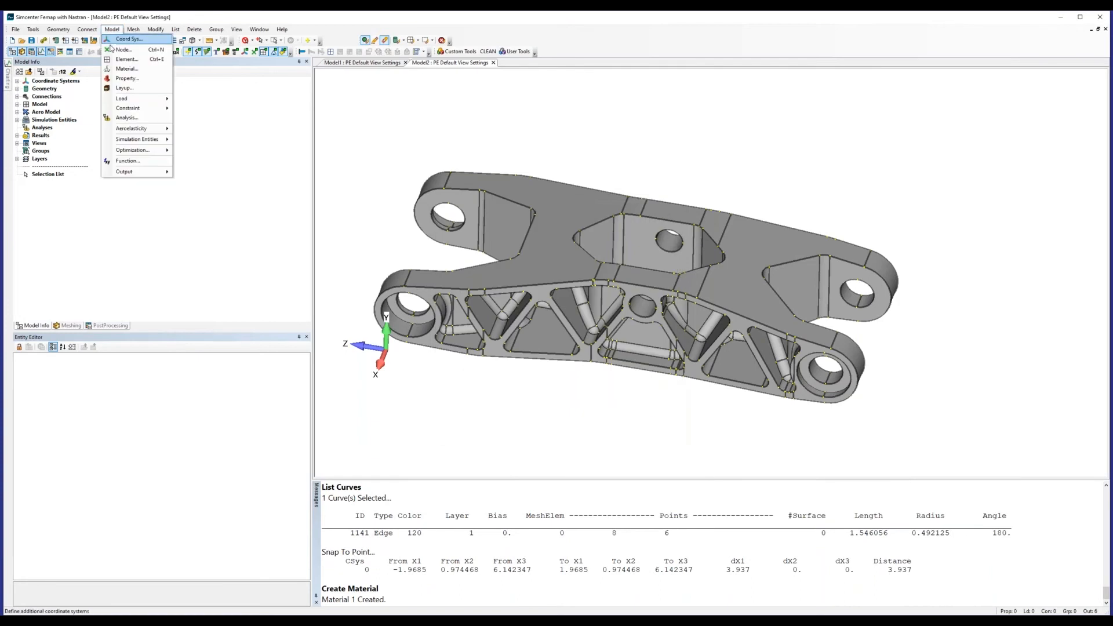
pyautogui.click(124, 70)
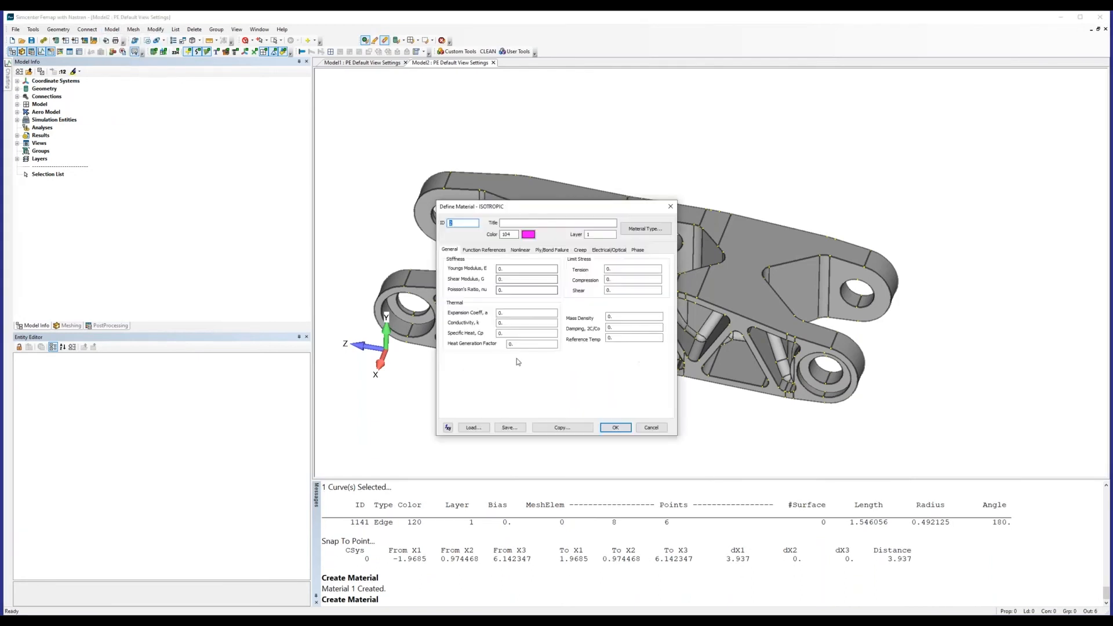
pyautogui.press('Escape')
# - Create a solid element property that uses the 6061-T651 Al Plate material
pyautogui.click(112, 29)
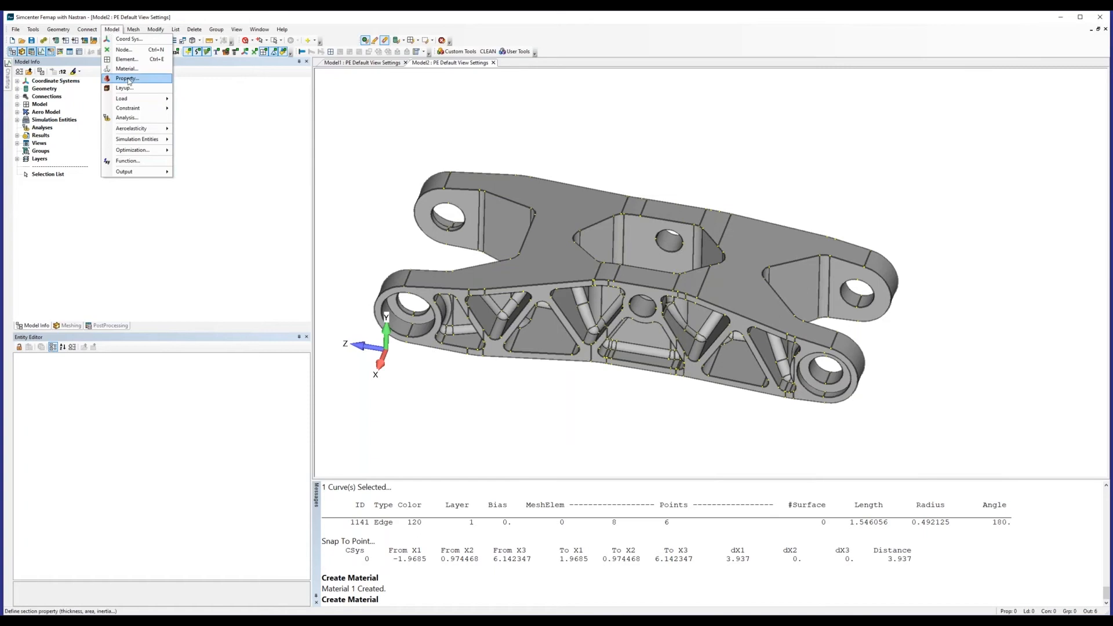
pyautogui.click(128, 78)
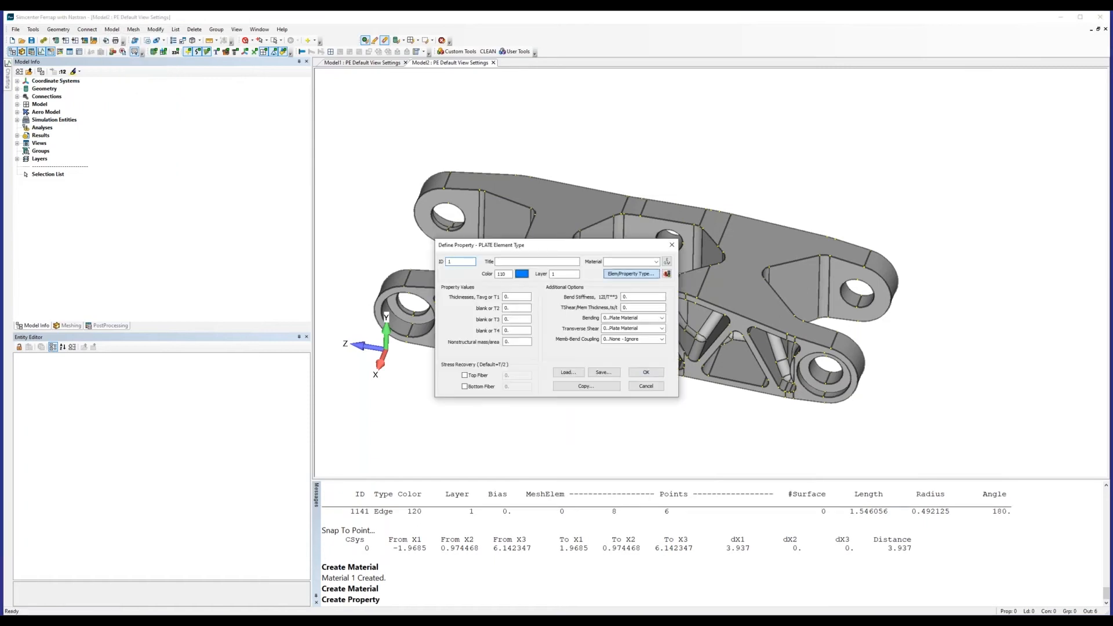
pyautogui.click(631, 273)
pyautogui.click(511, 521)
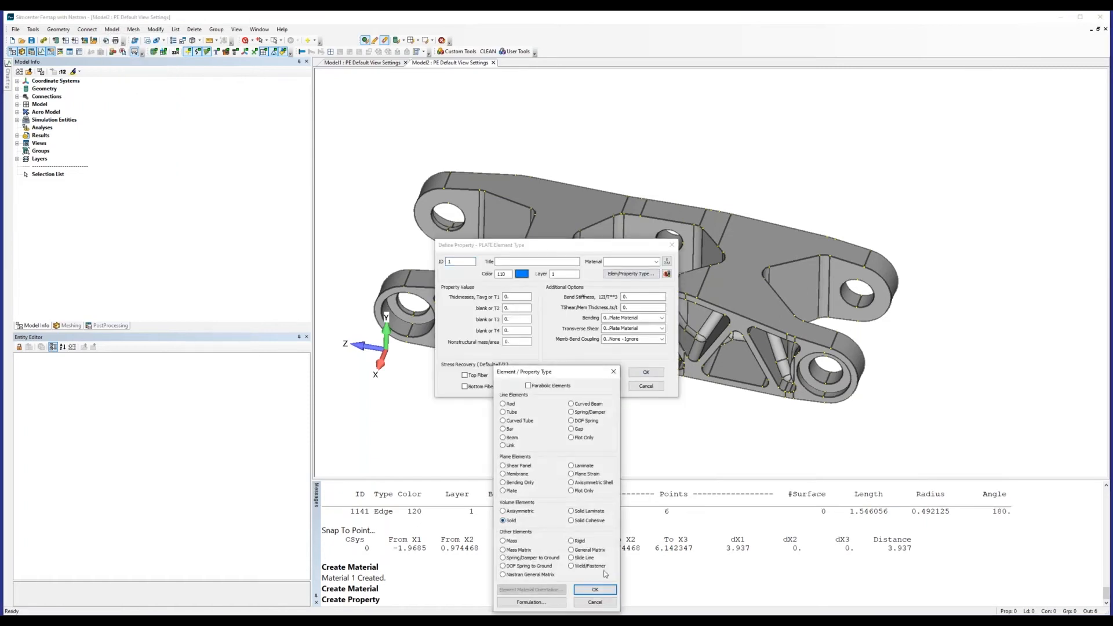
pyautogui.click(596, 590)
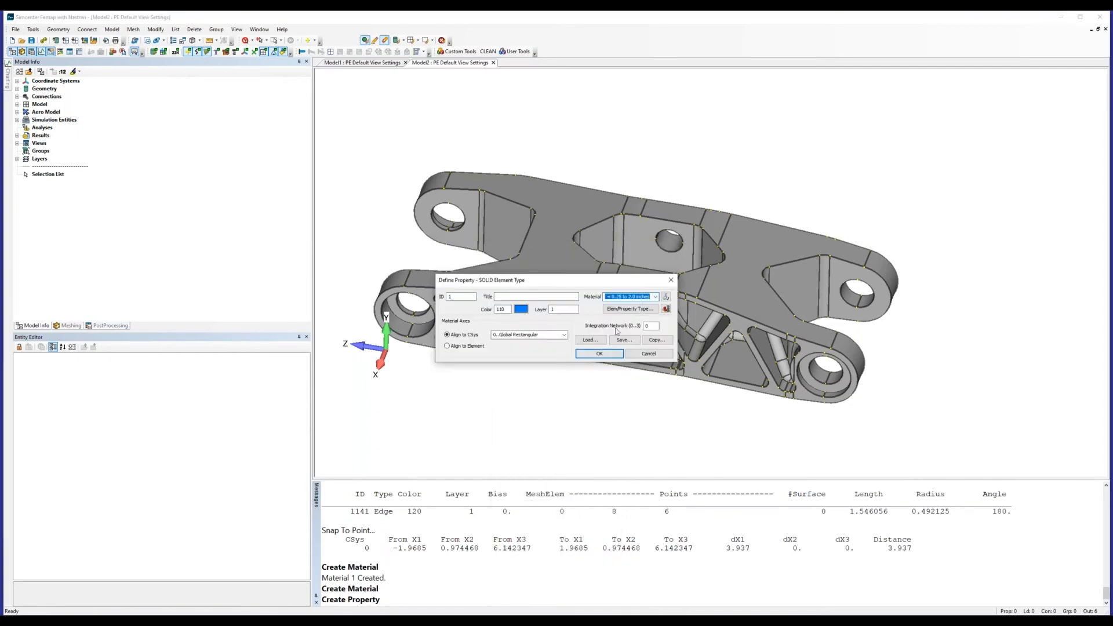
pyautogui.click(605, 356)
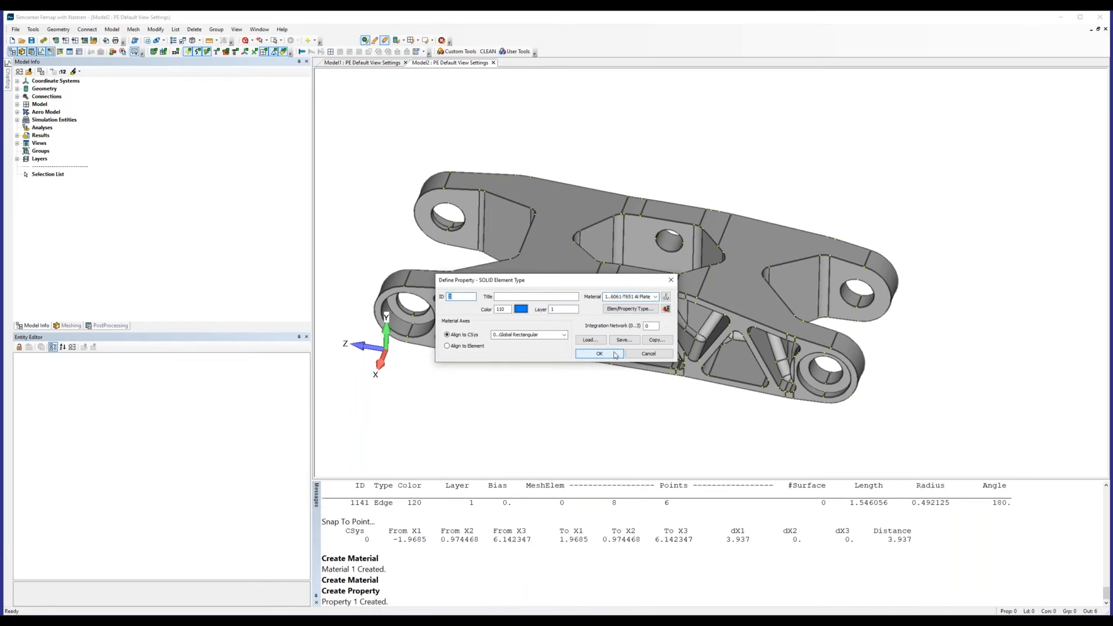
pyautogui.click(638, 355)
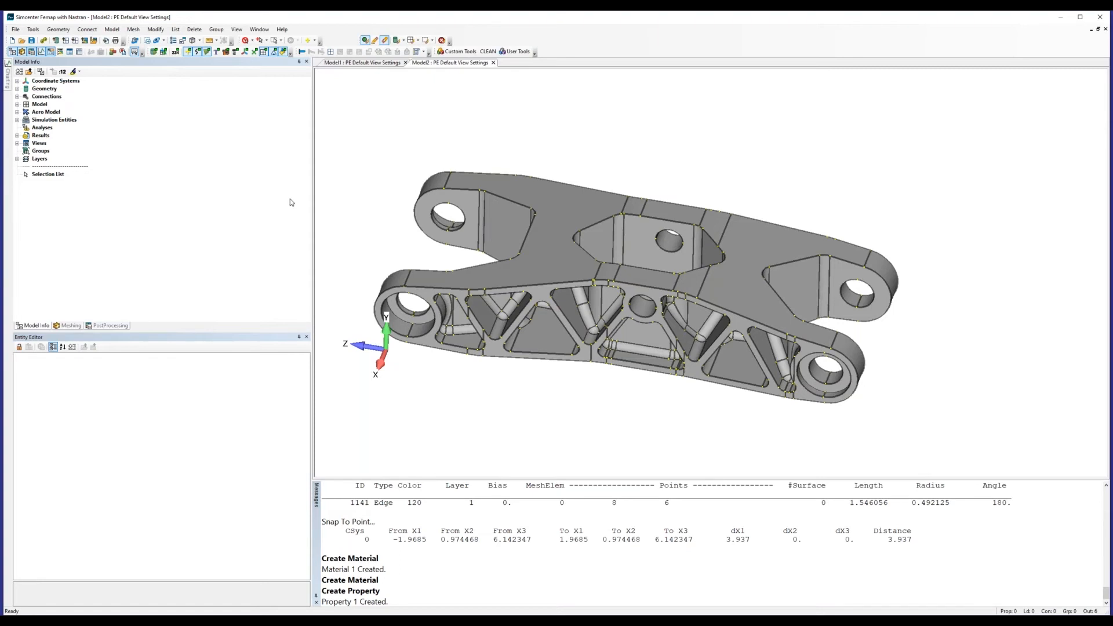
# - Set the mesh size on the central body solid to a 0.2 element size for tet meshing
pyautogui.click(133, 30)
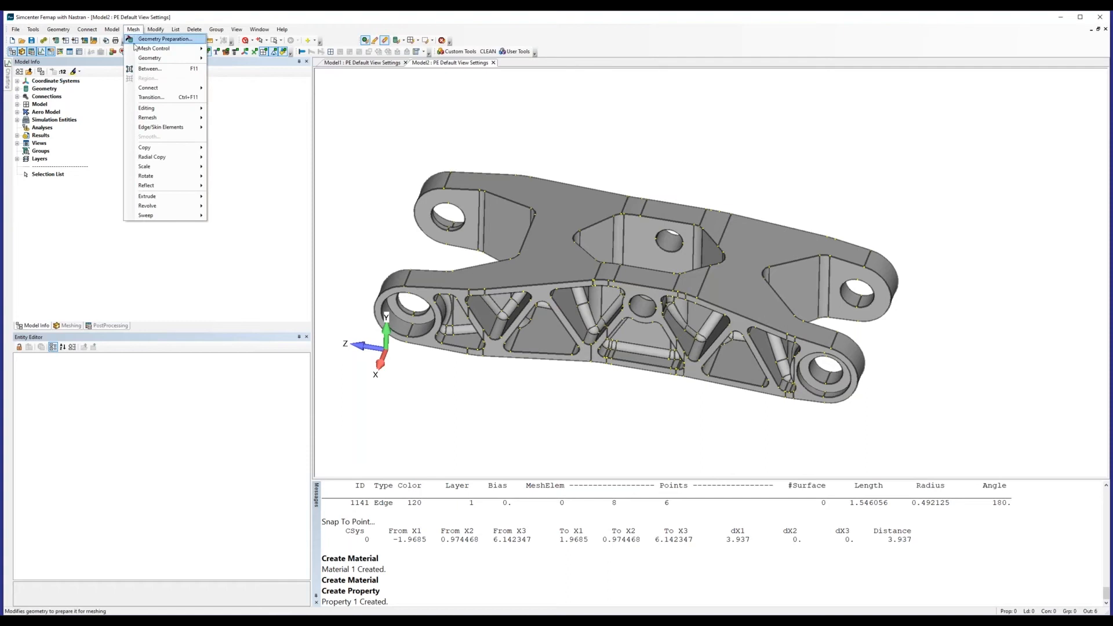
pyautogui.moveTo(162, 49)
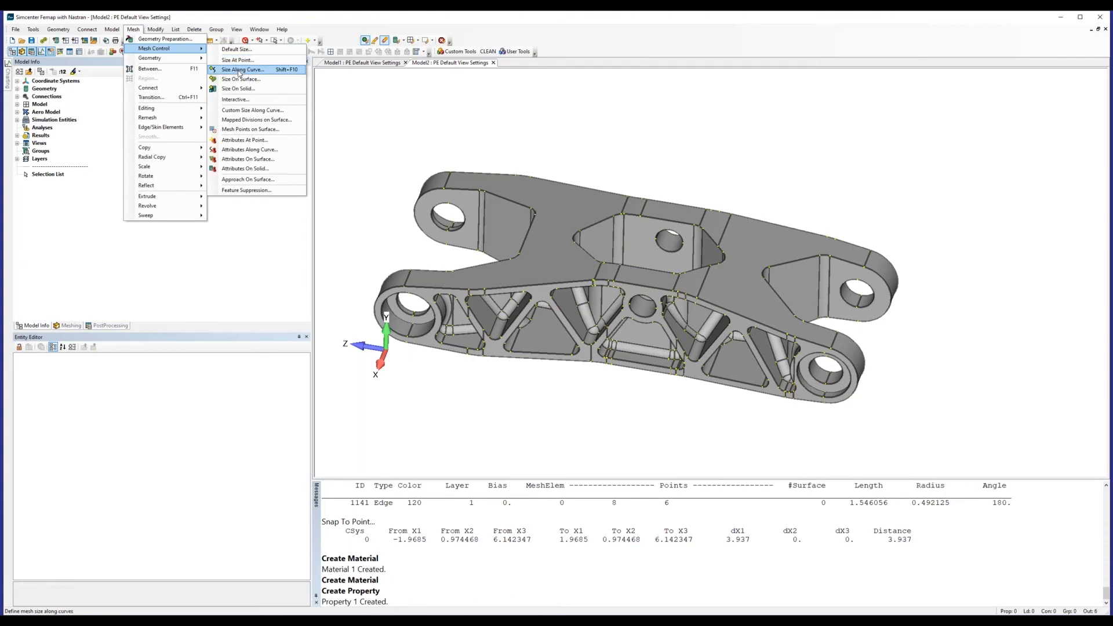
pyautogui.click(238, 89)
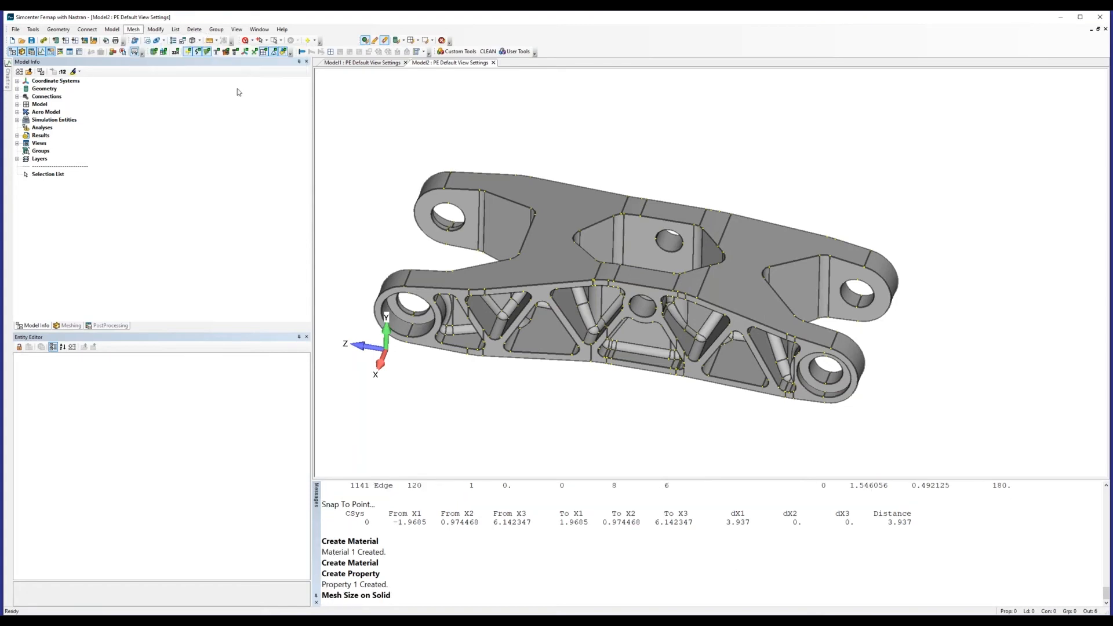
pyautogui.click(643, 287)
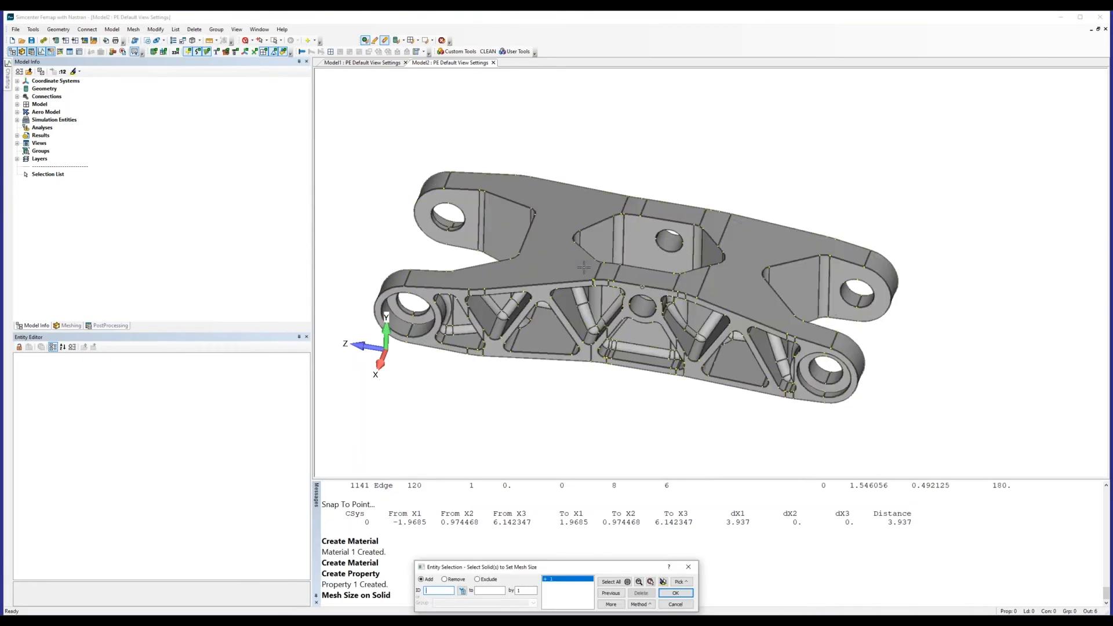
pyautogui.click(676, 593)
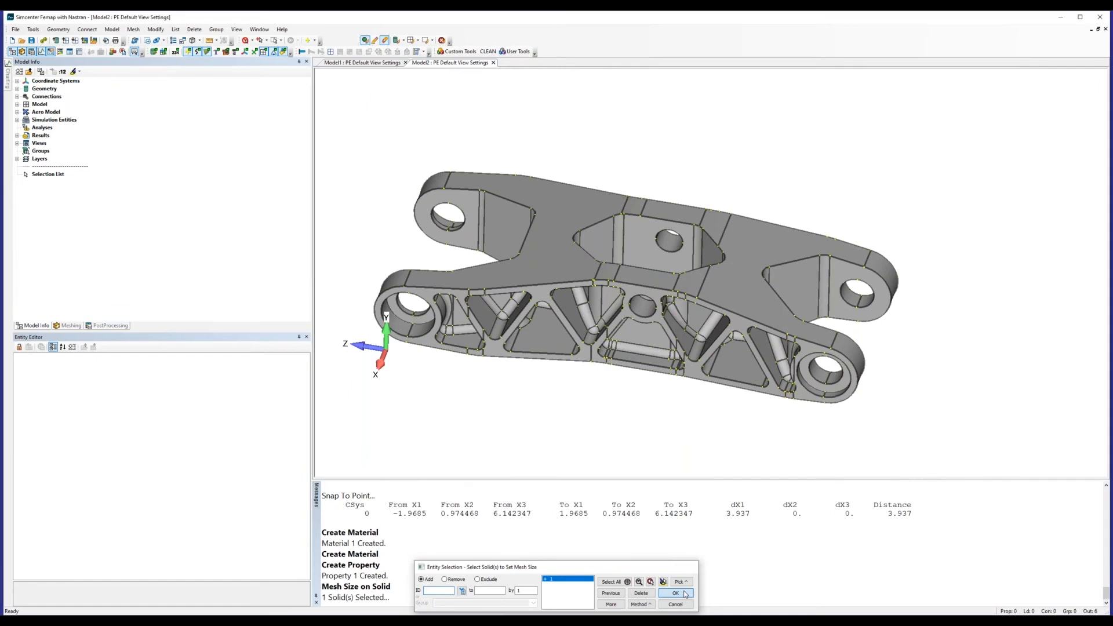
pyautogui.write('.2')
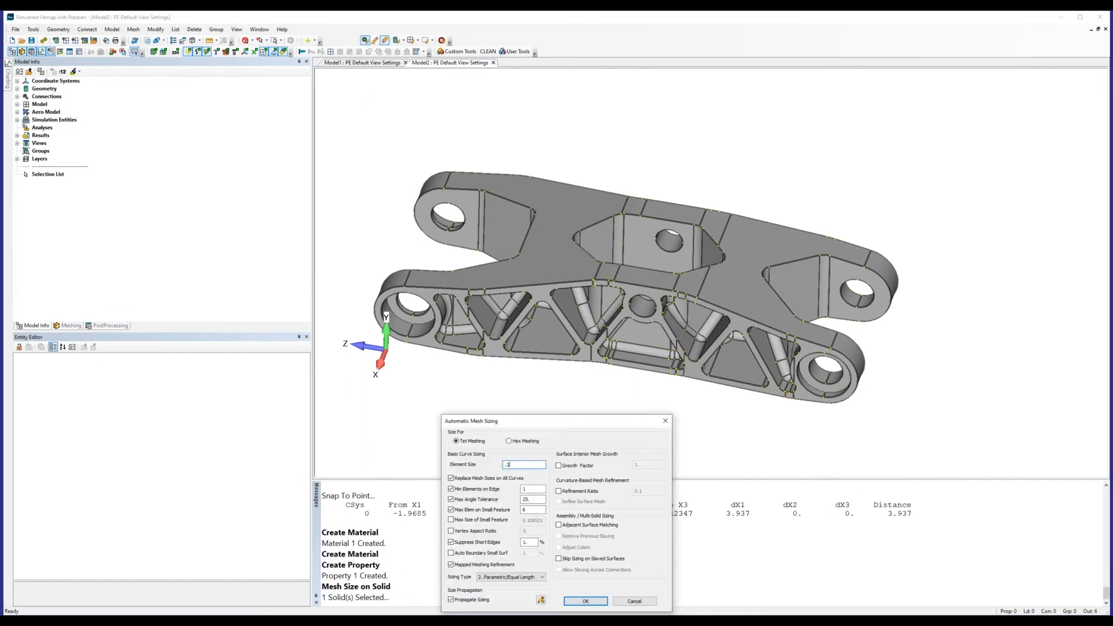
pyautogui.press('Return')
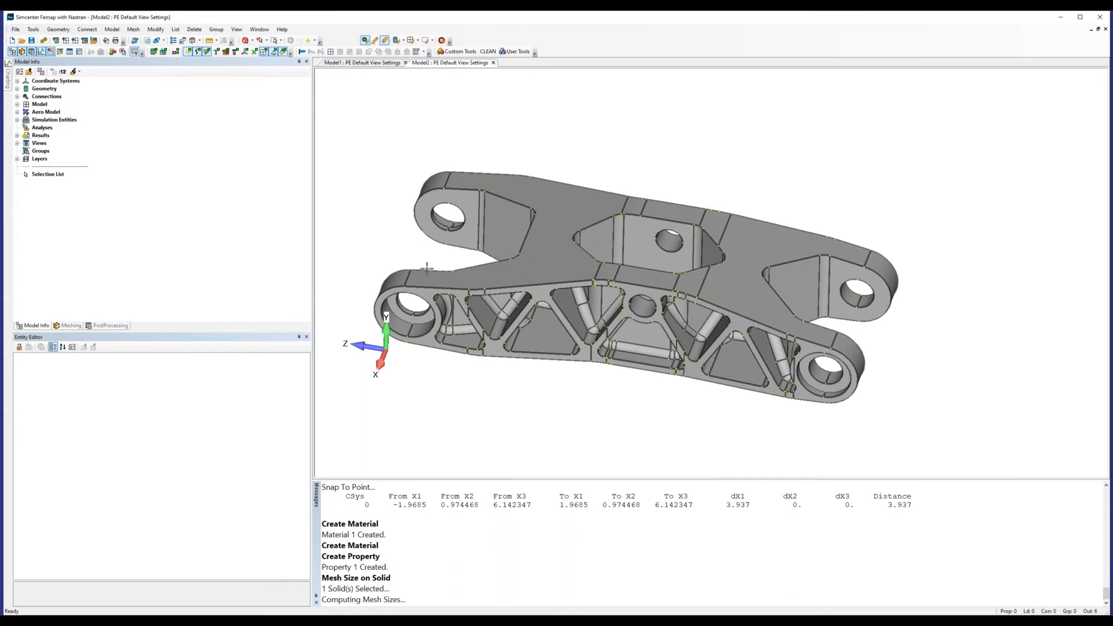
# - Check the body with transparency, and display the mesh size locations along its curves
pyautogui.click(200, 41)
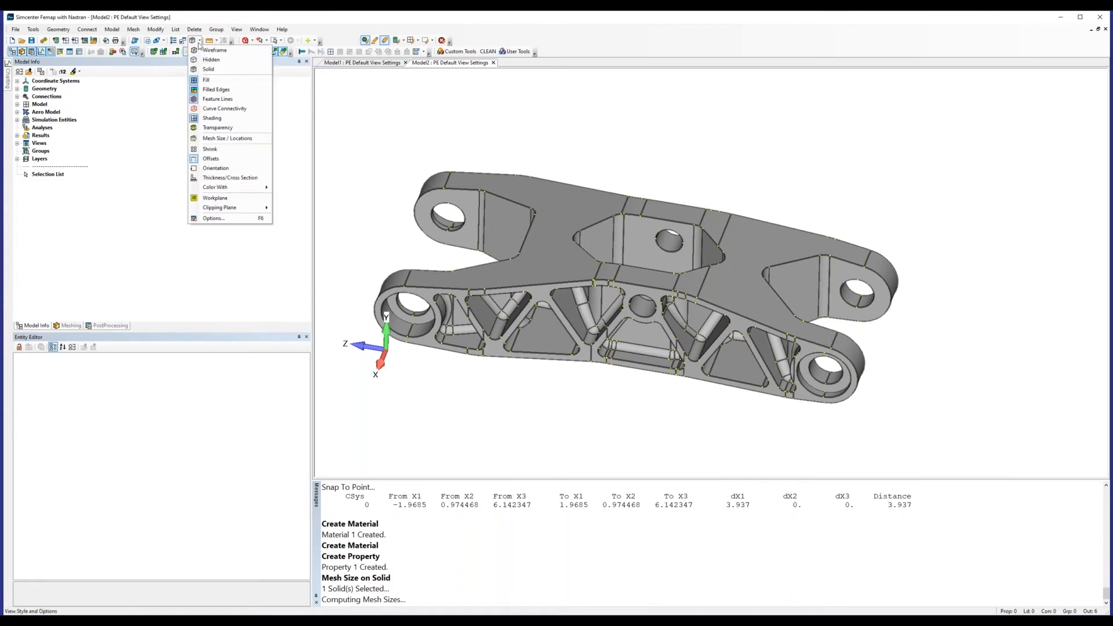
pyautogui.click(207, 129)
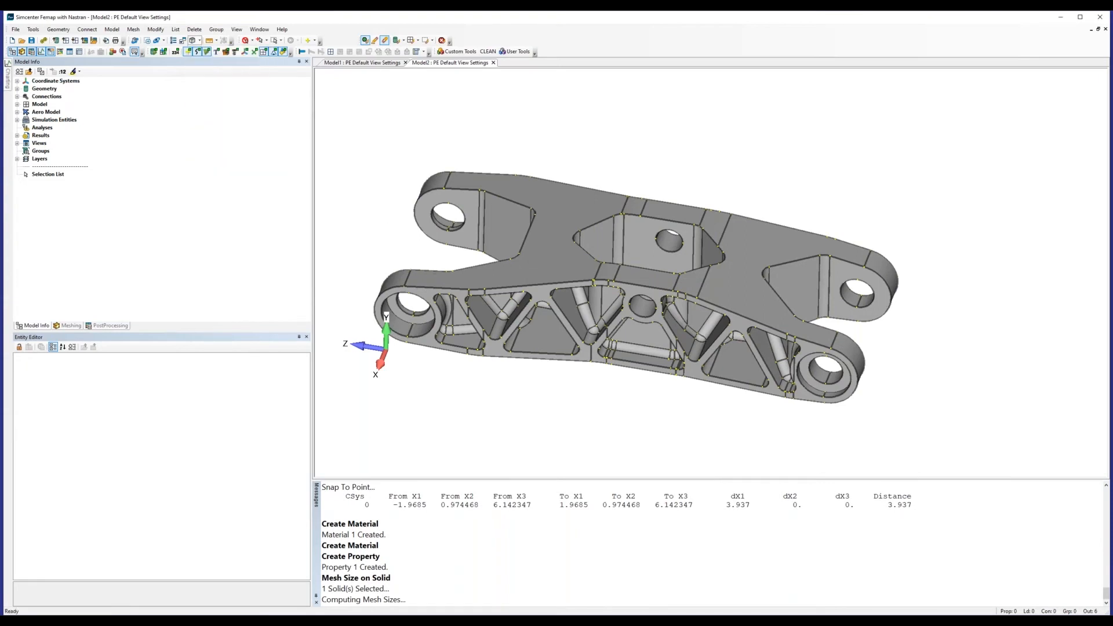
pyautogui.click(199, 41)
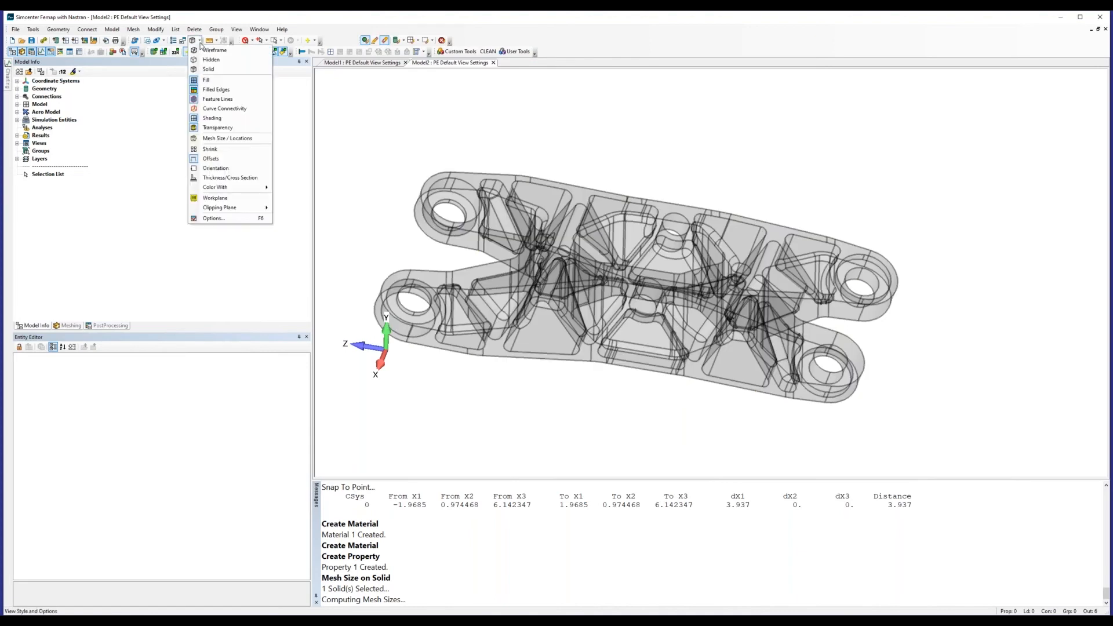
pyautogui.click(220, 138)
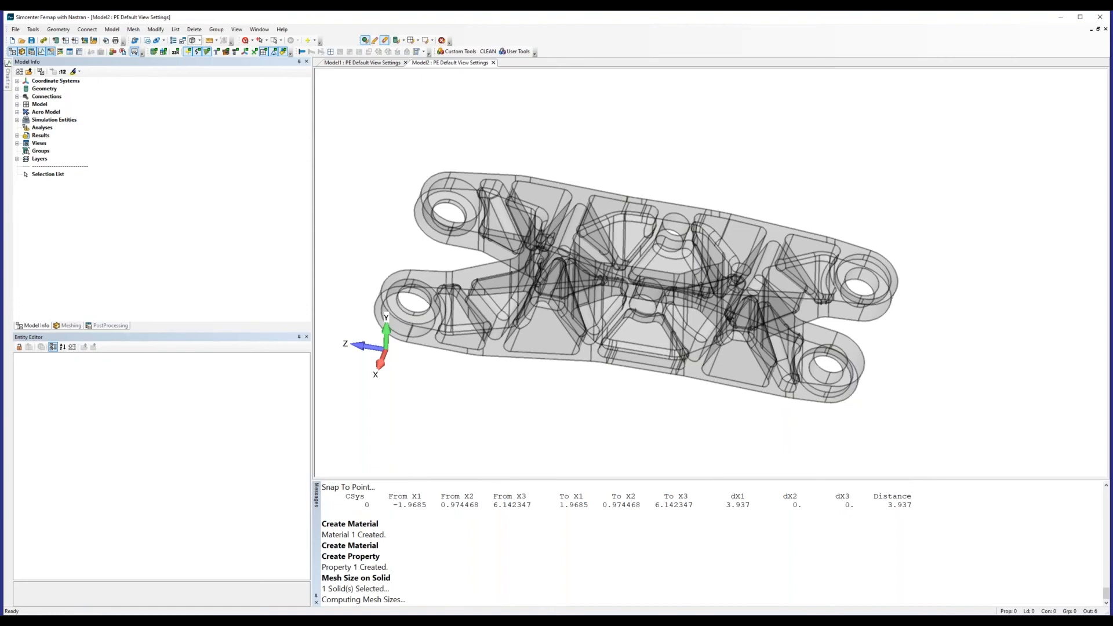
# - Set the edge curves of the body's central holes to 12 elements each with Interactive mesh sizing
pyautogui.click(134, 29)
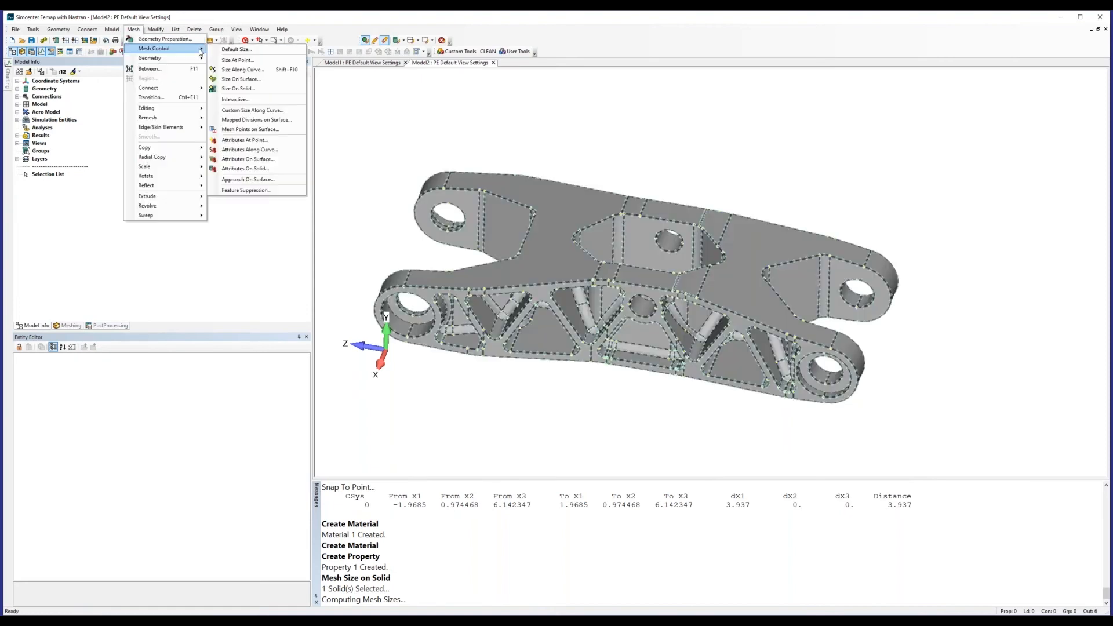
pyautogui.click(251, 100)
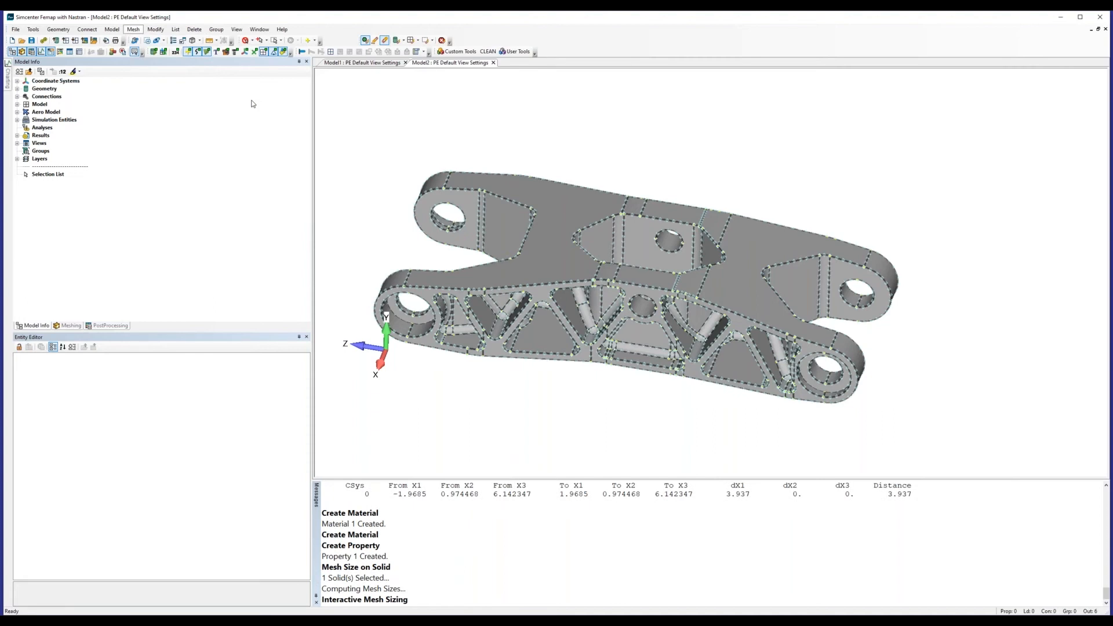
pyautogui.click(610, 600)
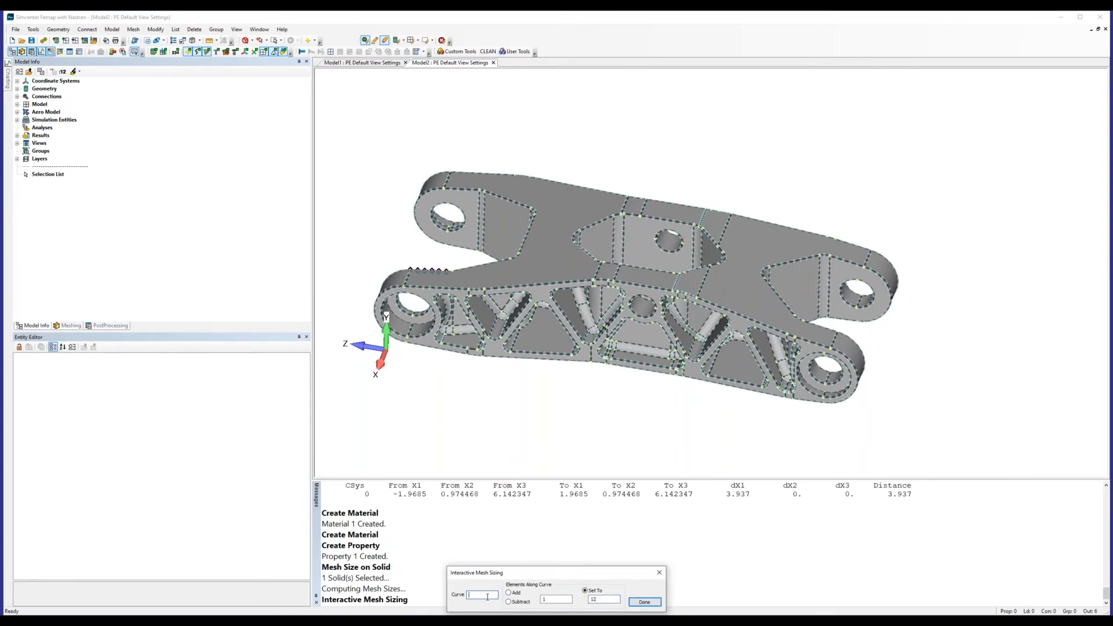
pyautogui.scroll(1, 654, 254)
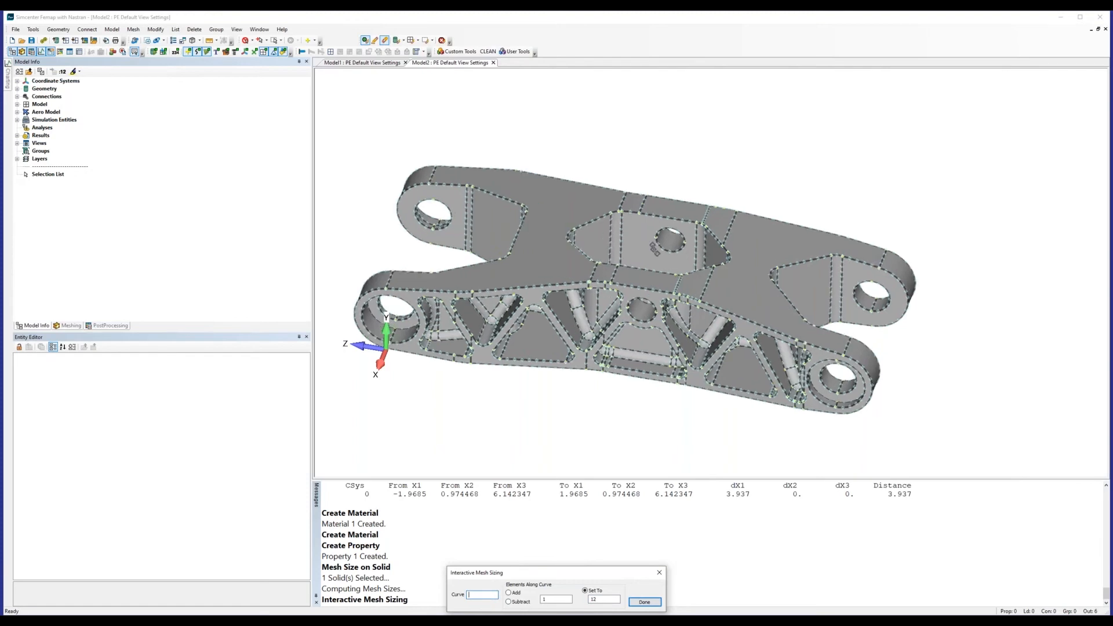
pyautogui.scroll(2, 654, 248)
pyautogui.scroll(3, 654, 249)
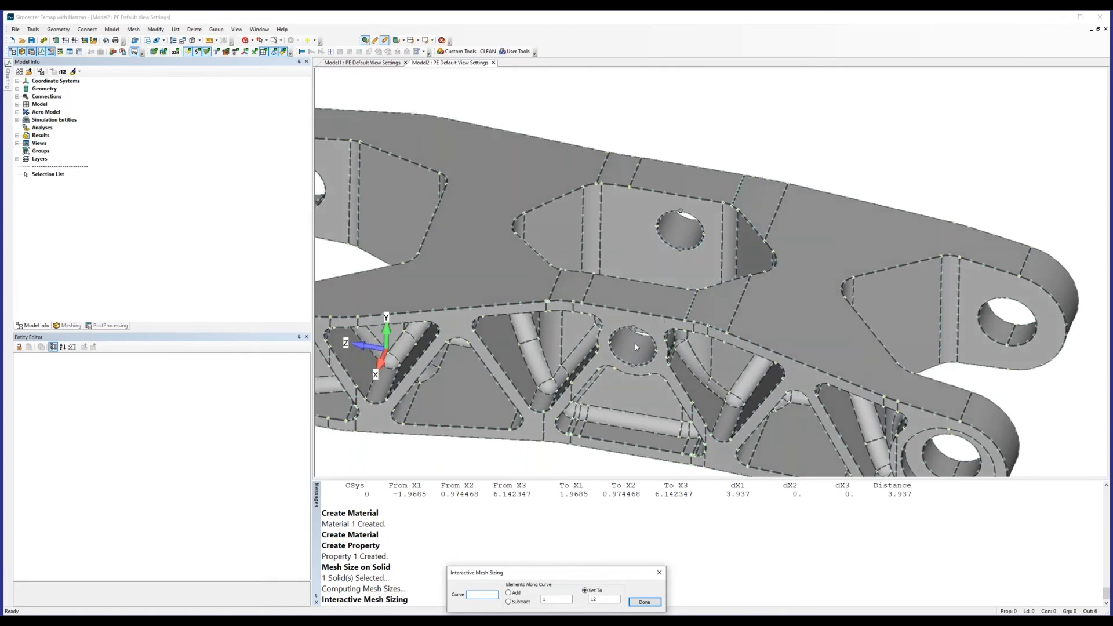
pyautogui.moveTo(635, 343); pyautogui.dragTo(629, 400, button='middle')
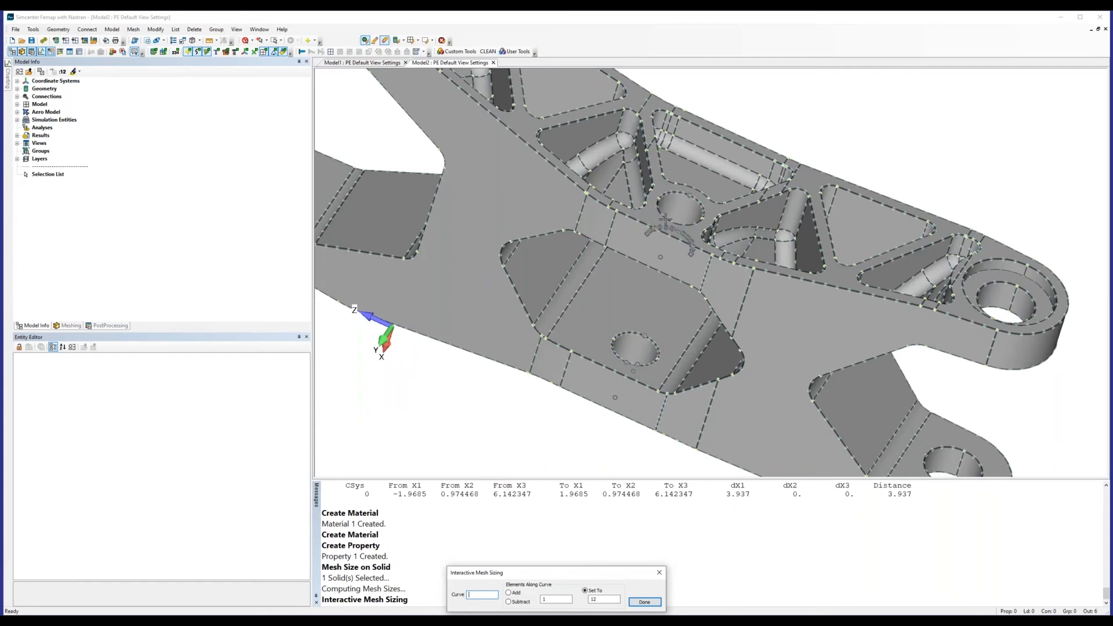
pyautogui.click(645, 602)
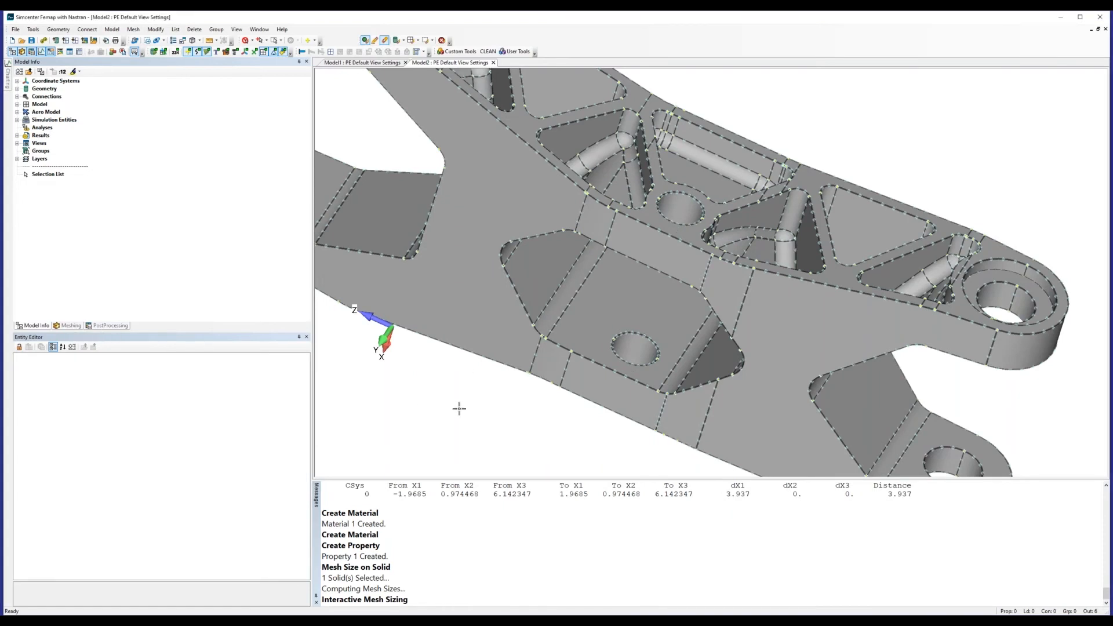
# - Mesh the central body solid with the Surface Mesh Only approach, keeping mapped meshing allowed and the PLOT PLANAR property
pyautogui.scroll(-1, 501, 350)
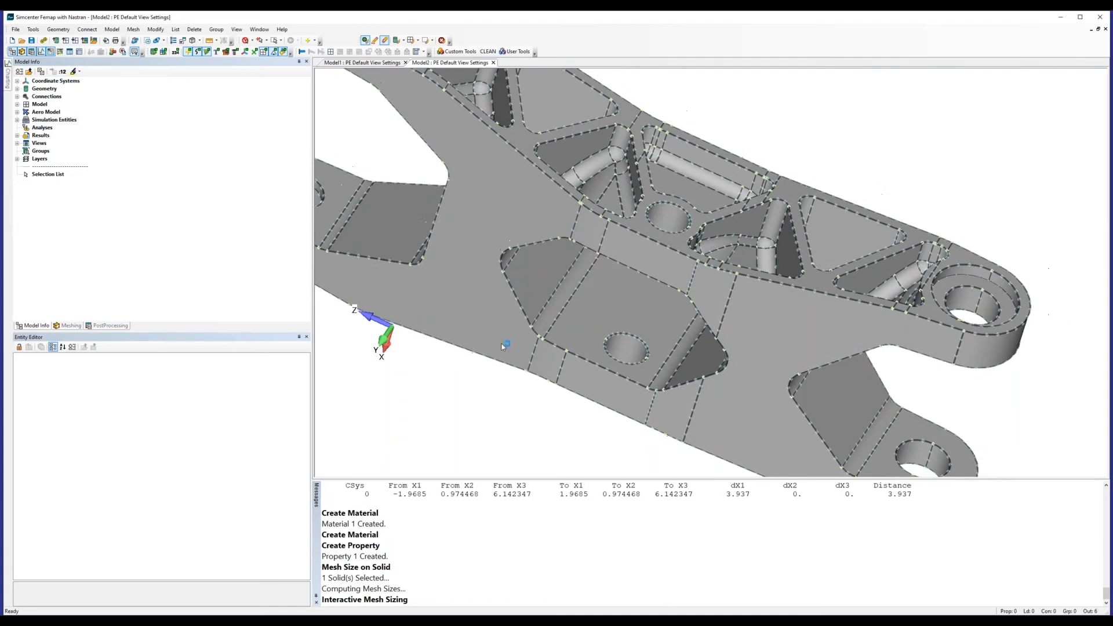
pyautogui.scroll(-2, 503, 346)
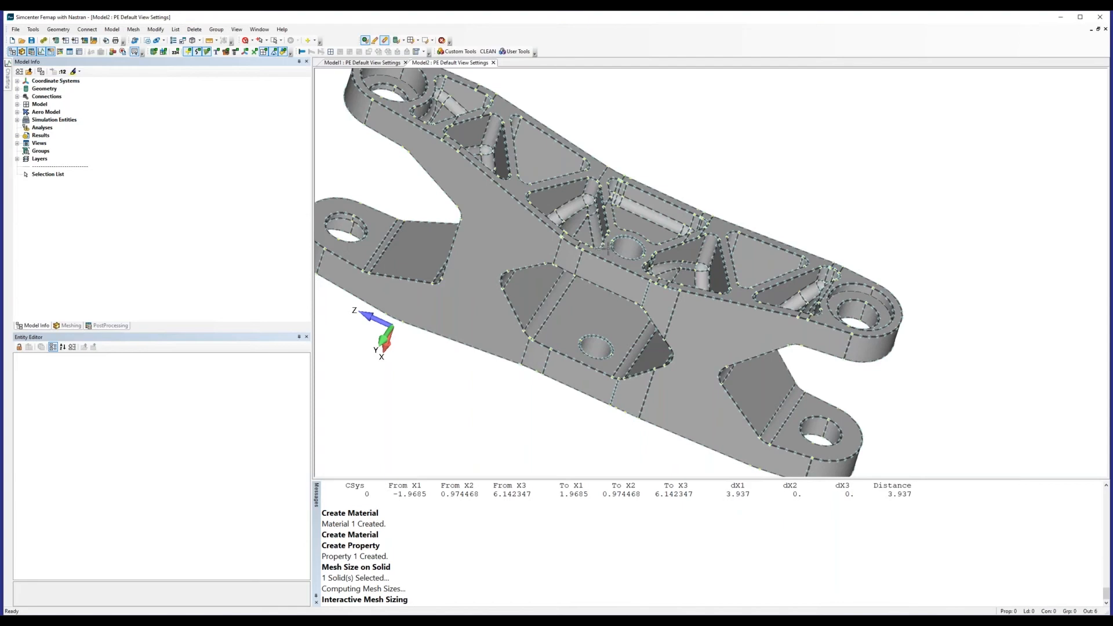
pyautogui.click(134, 30)
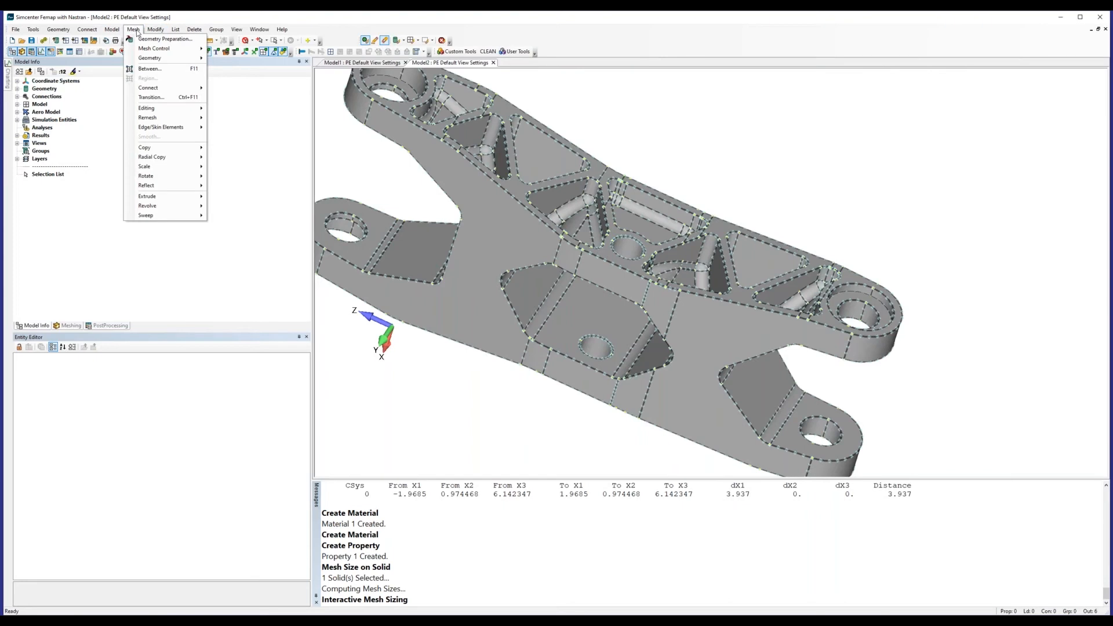
pyautogui.moveTo(202, 60)
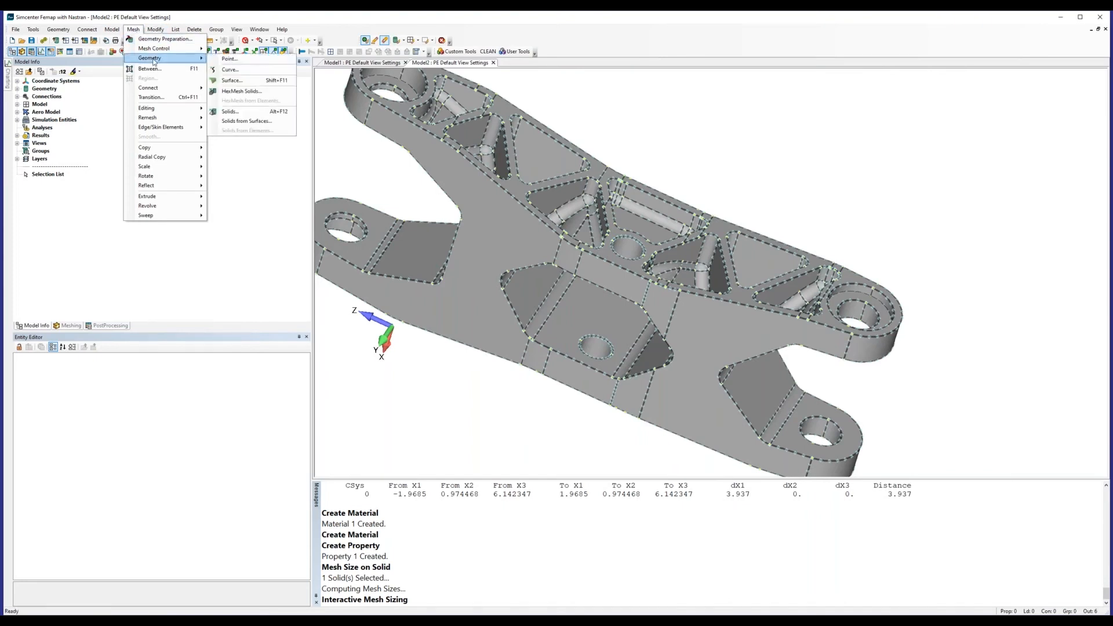
pyautogui.click(226, 112)
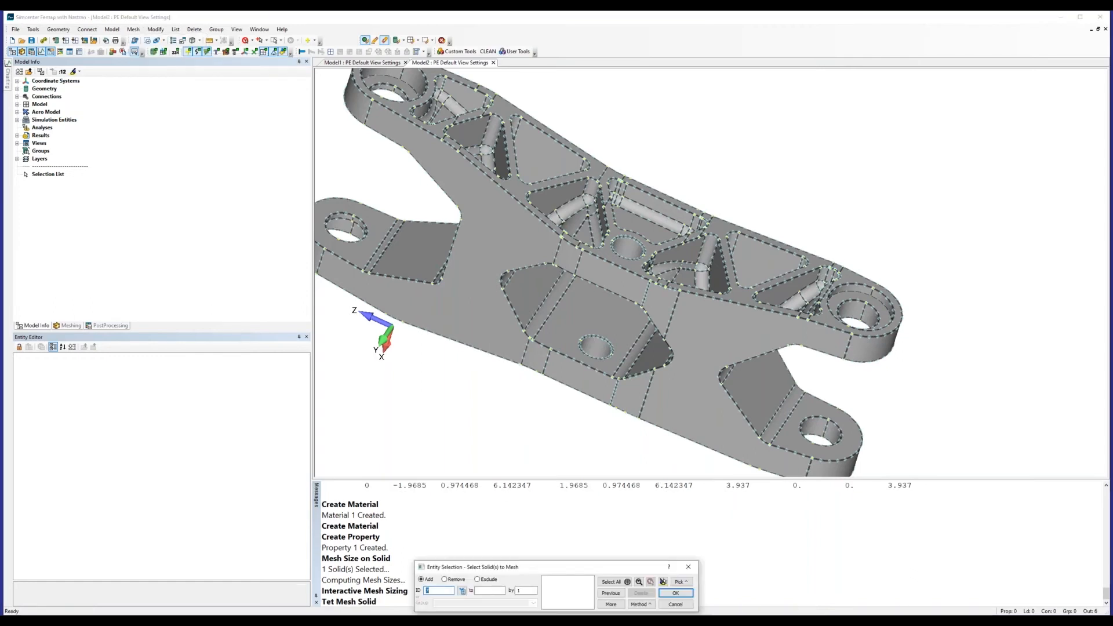
pyautogui.click(579, 256)
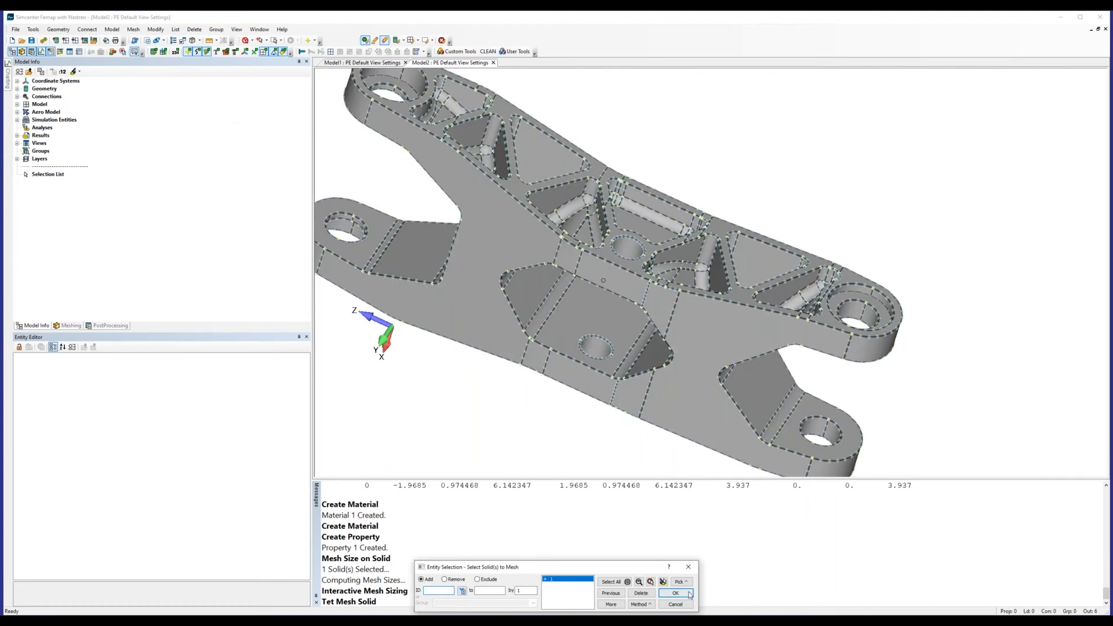
pyautogui.click(676, 594)
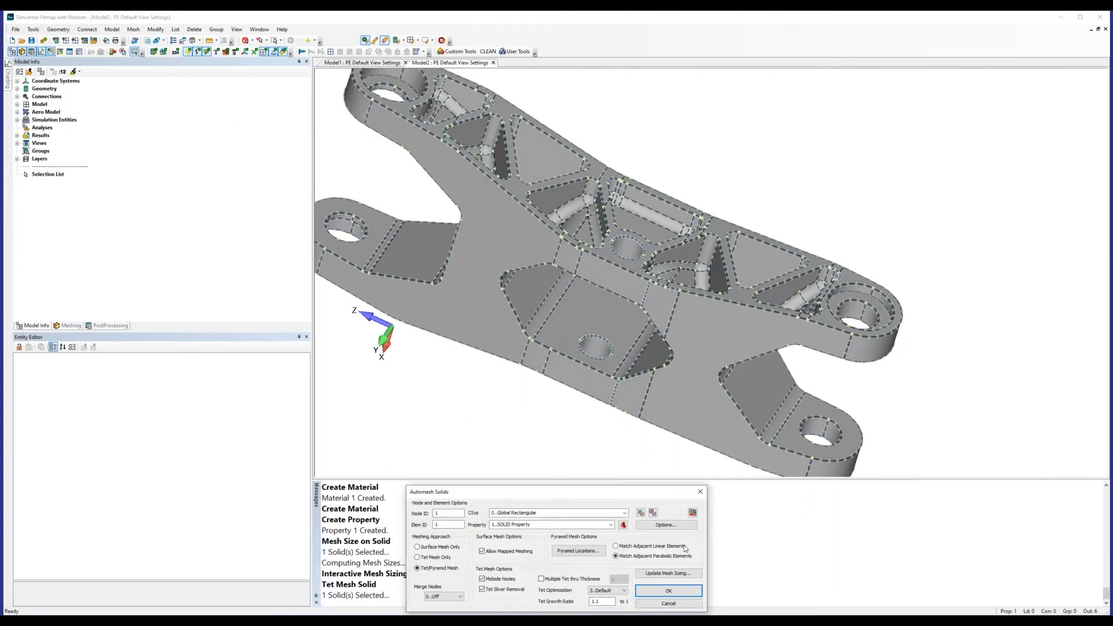
pyautogui.click(446, 549)
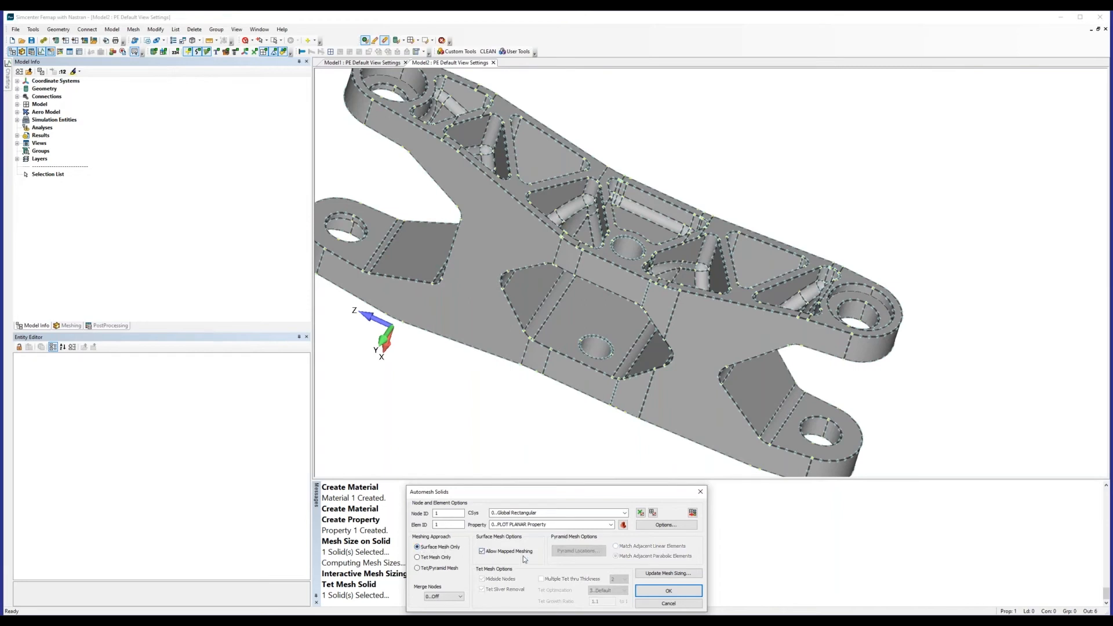
pyautogui.click(678, 598)
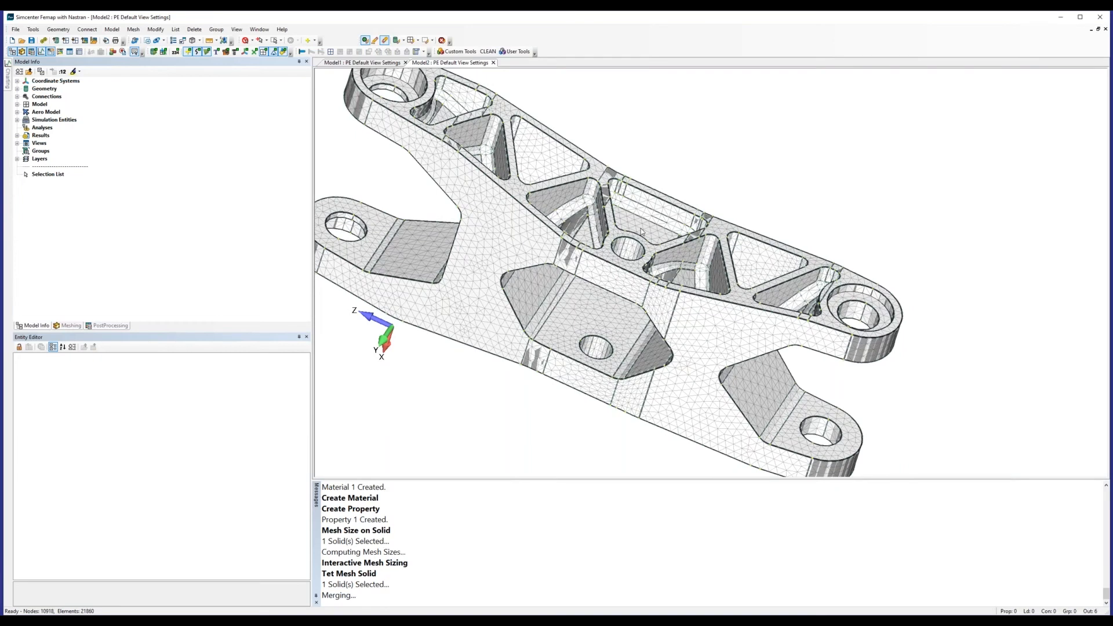
pyautogui.moveTo(641, 230); pyautogui.dragTo(825, 265, button='middle')
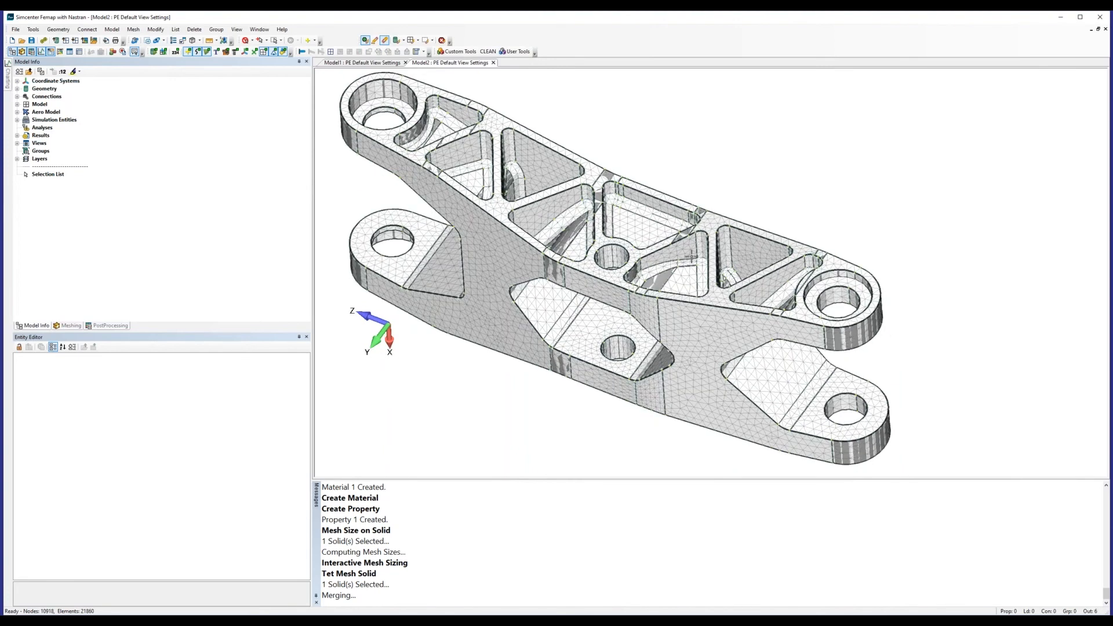
# - Mesh the central body solid with the Tet/Pyramid Mesh approach, using the SOLID property and midside nodes
pyautogui.click(133, 29)
pyautogui.moveTo(156, 58)
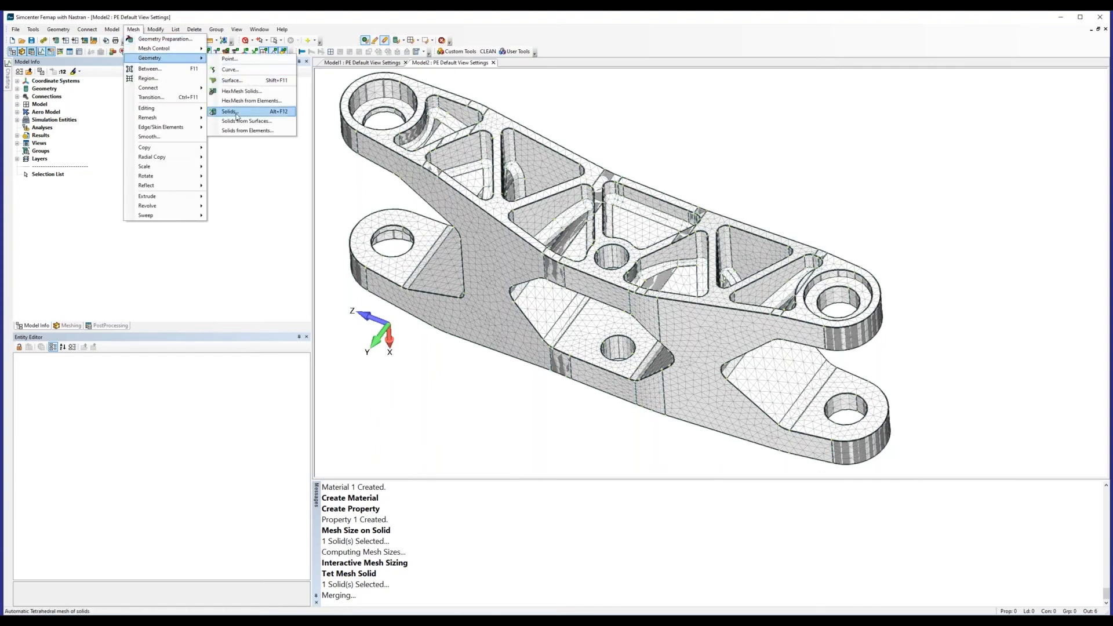
pyautogui.click(230, 112)
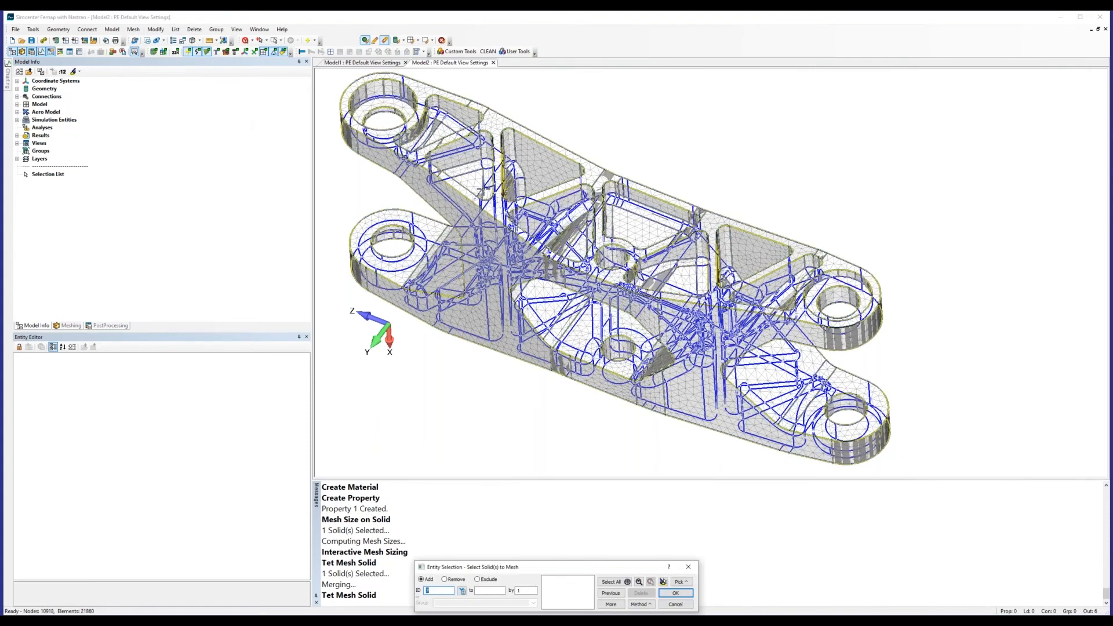
pyautogui.click(617, 281)
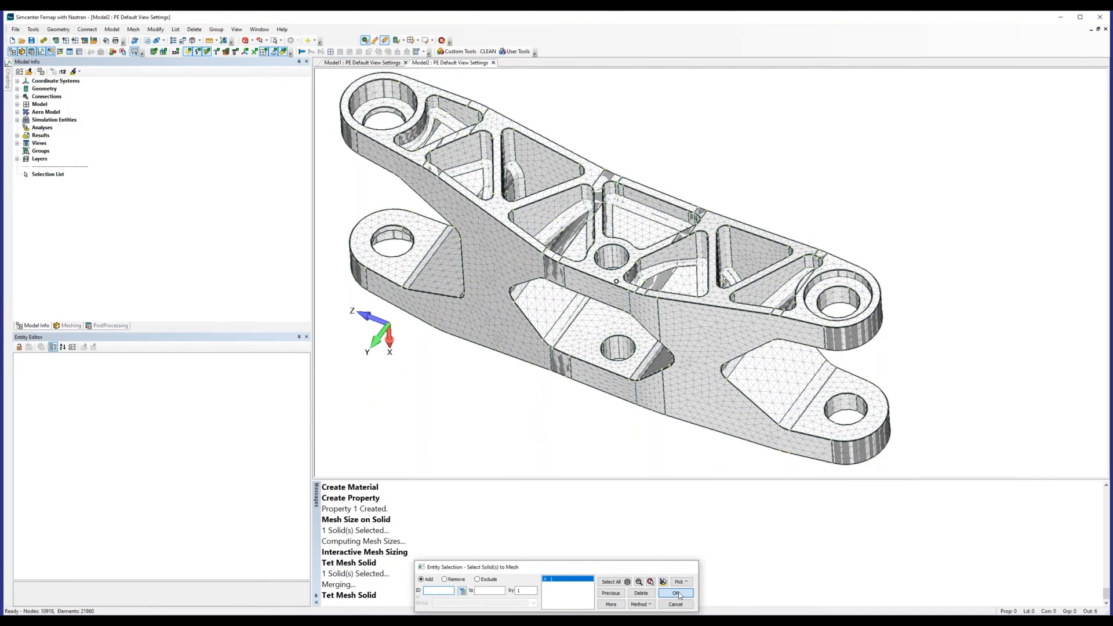
pyautogui.click(676, 593)
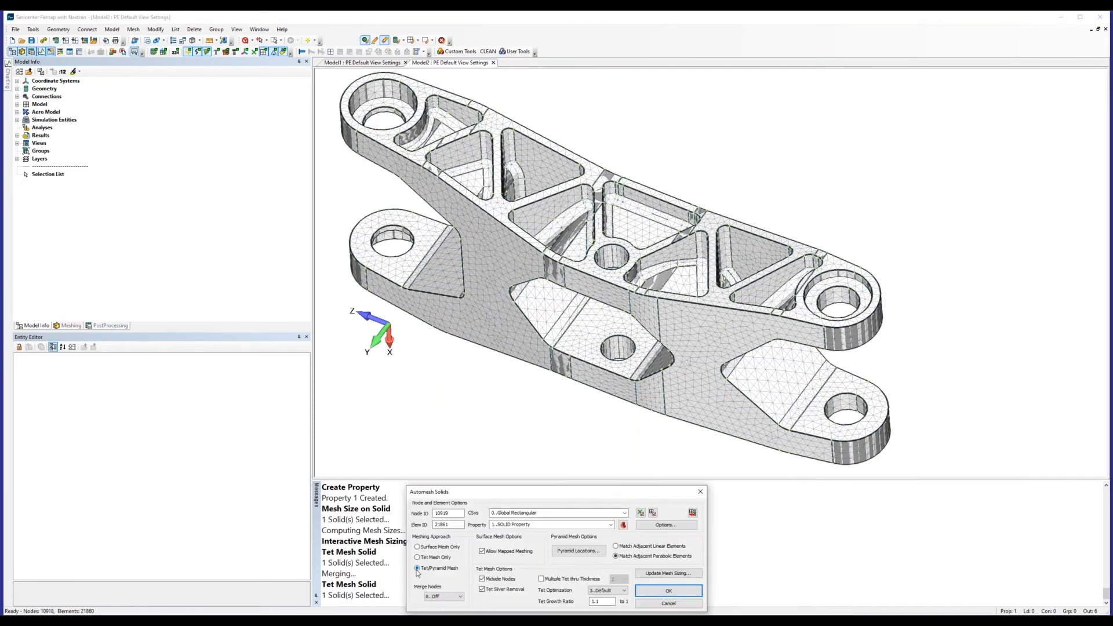
pyautogui.press('Return')
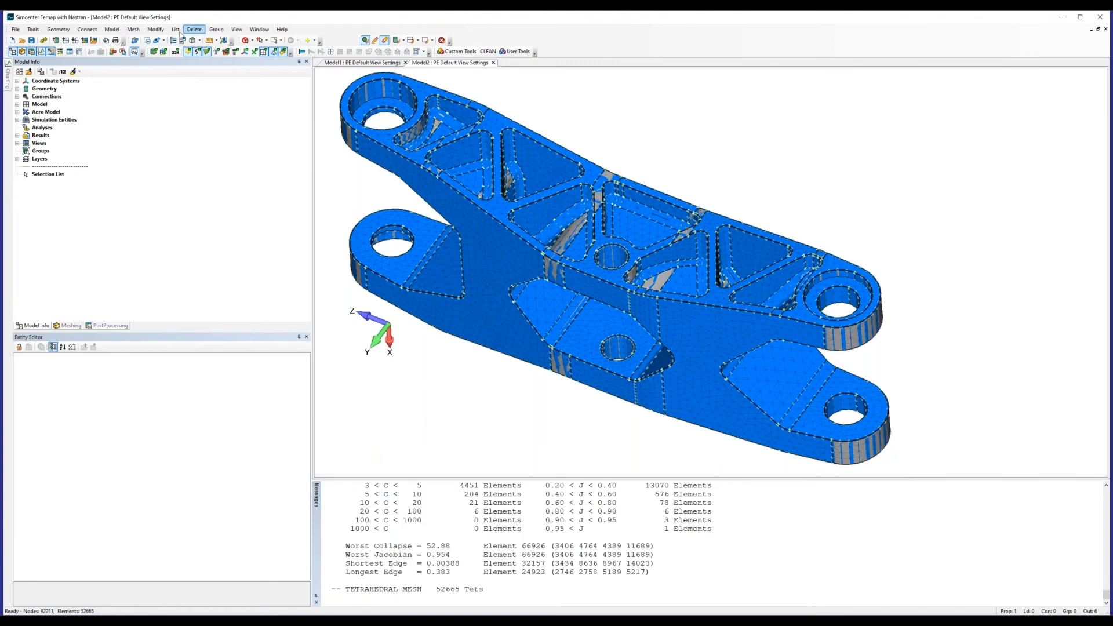
# - Start a load on surfaces and create a new load set titled "load set 1" for it
pyautogui.click(112, 29)
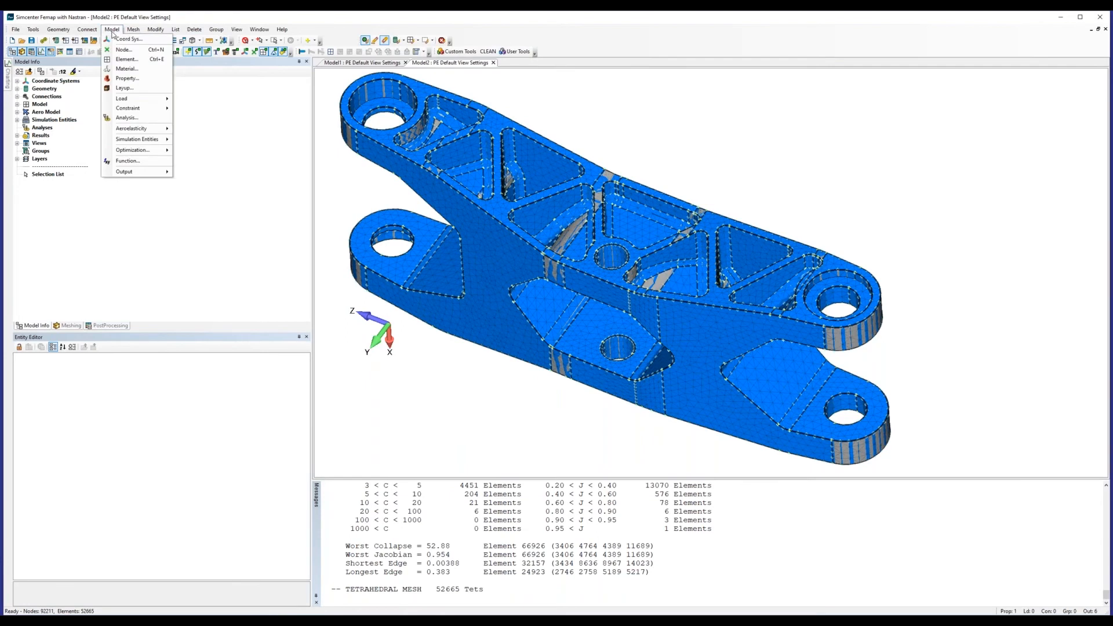
pyautogui.moveTo(133, 101)
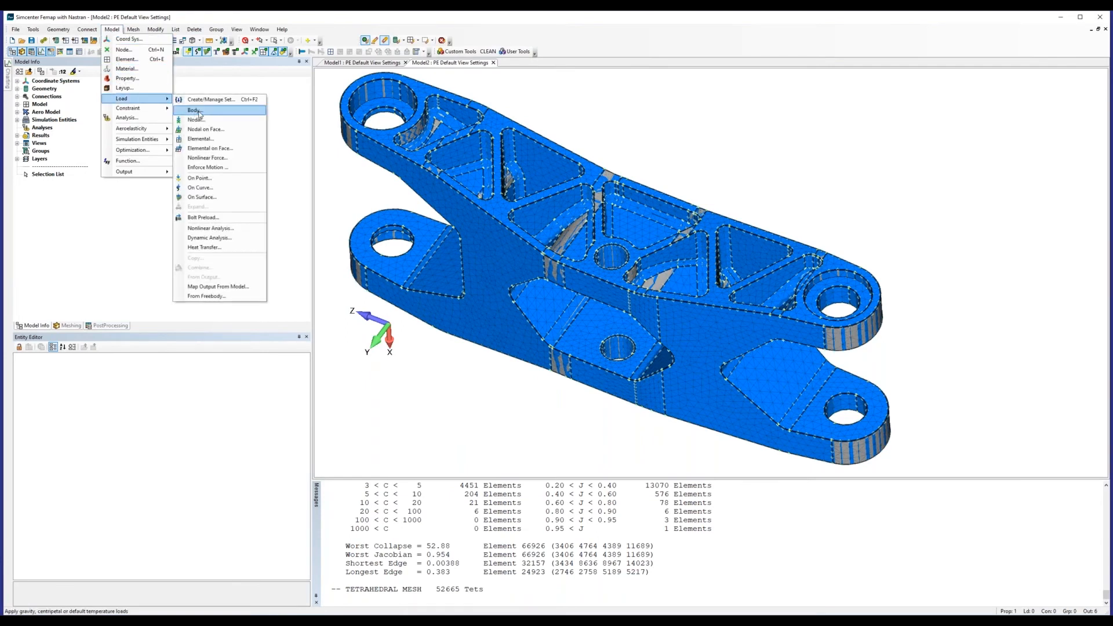
pyautogui.click(201, 197)
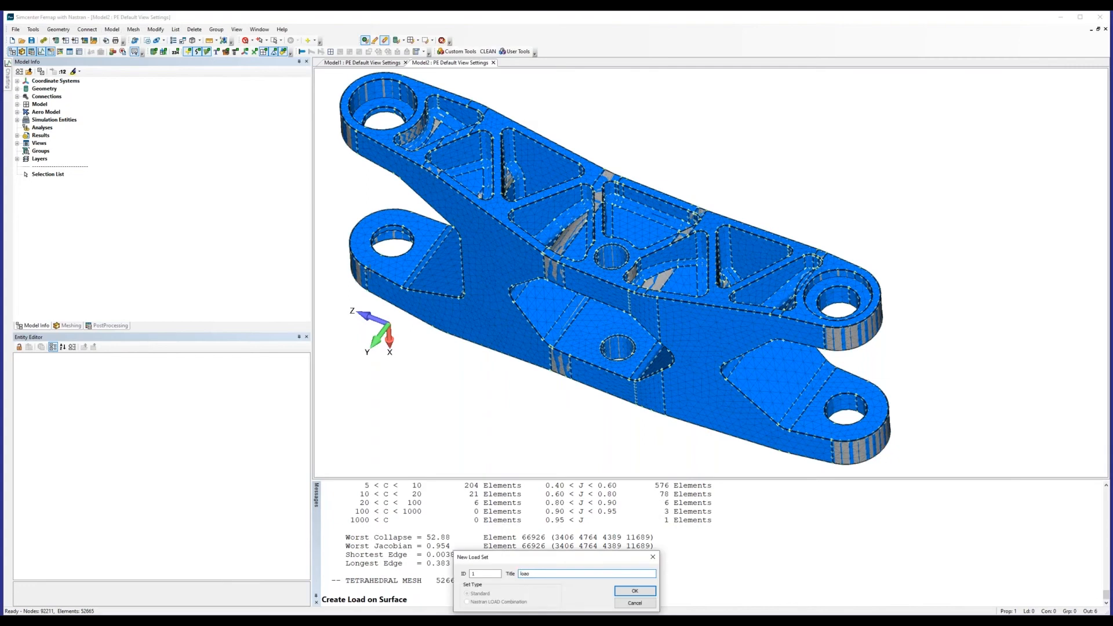
pyautogui.write('load set 1')
pyautogui.press('Return')
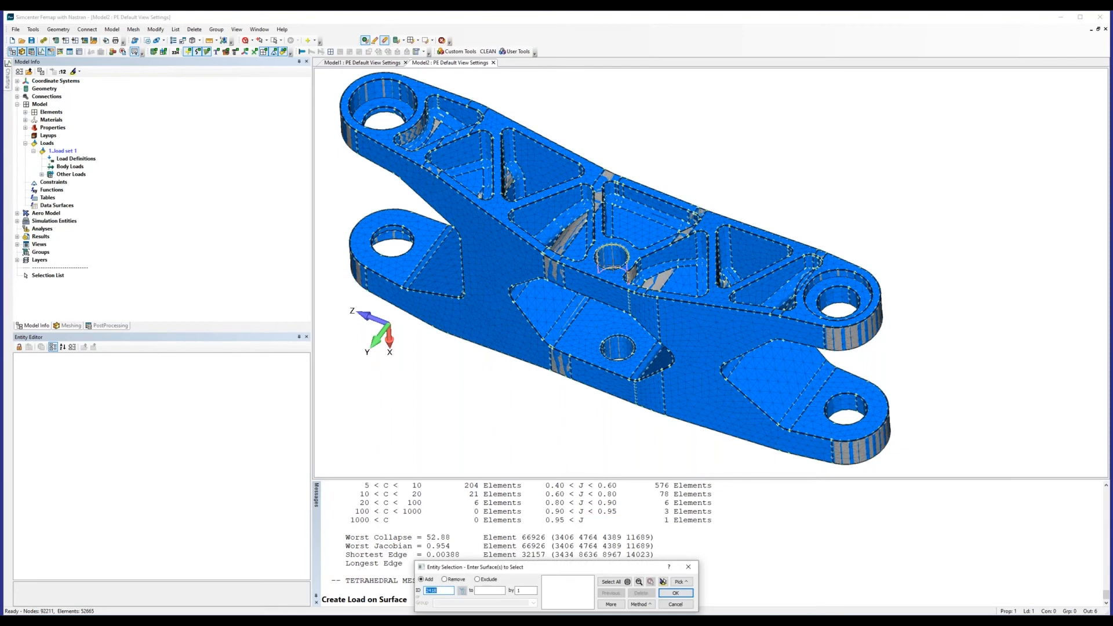
# - Apply a bearing force of magnitude 2500 to the two central hole surfaces, directed along positive Y with vector 0, 1, 0
pyautogui.moveTo(613, 267); pyautogui.dragTo(587, 313, button='middle')
pyautogui.click(780, 330)
pyautogui.moveTo(780, 330); pyautogui.dragTo(429, 288, button='middle')
pyautogui.rightClick(562, 304)
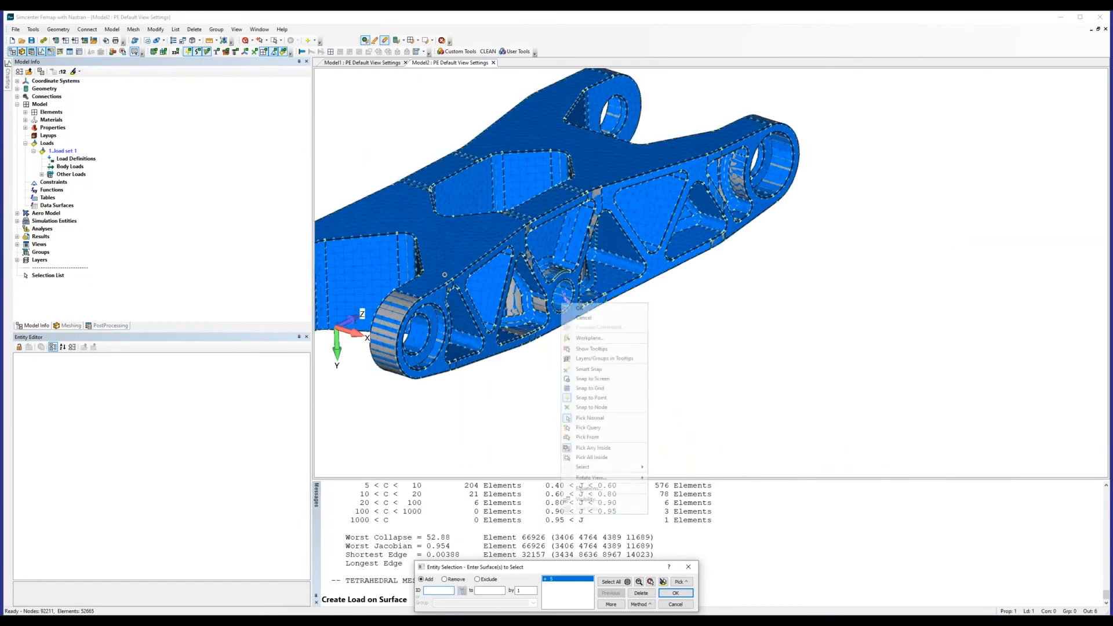
pyautogui.click(588, 437)
pyautogui.click(567, 299)
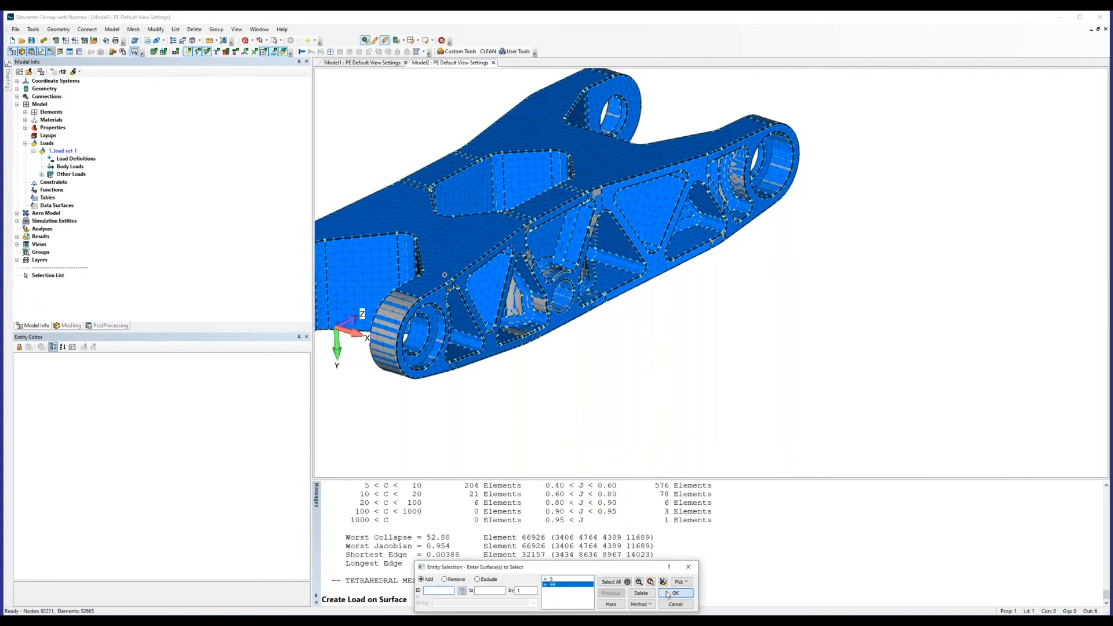
pyautogui.click(668, 594)
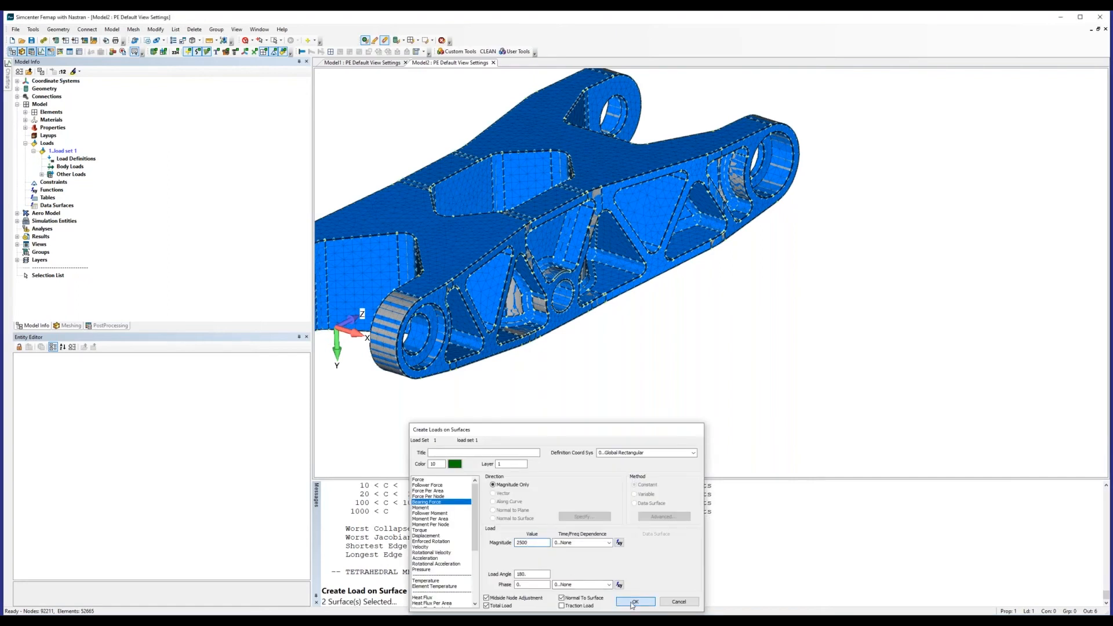
pyautogui.click(634, 602)
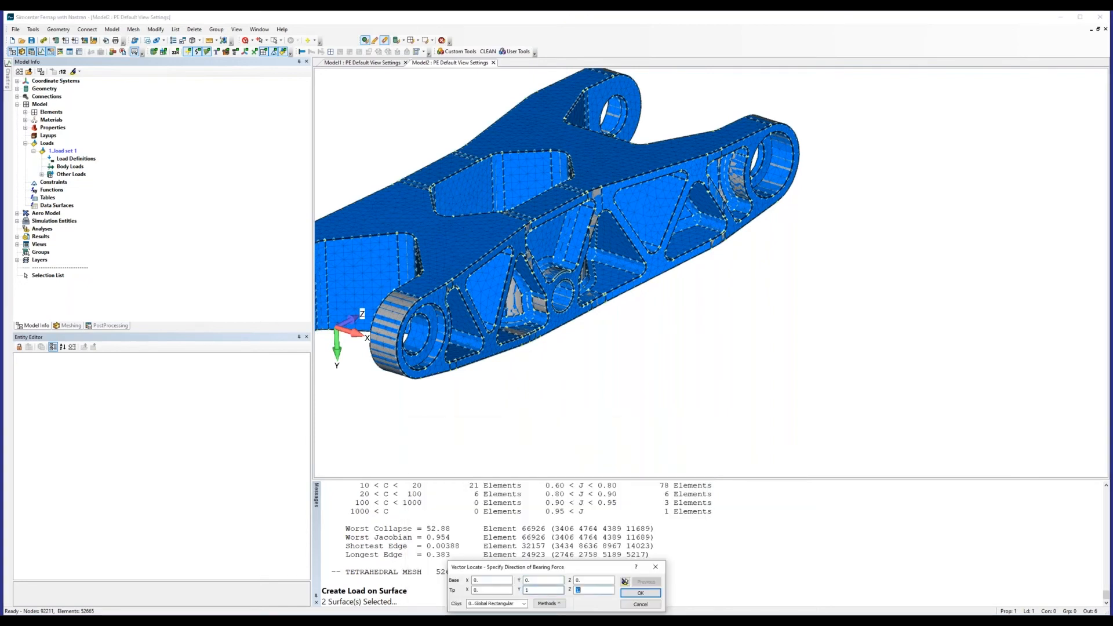
pyautogui.press('Return')
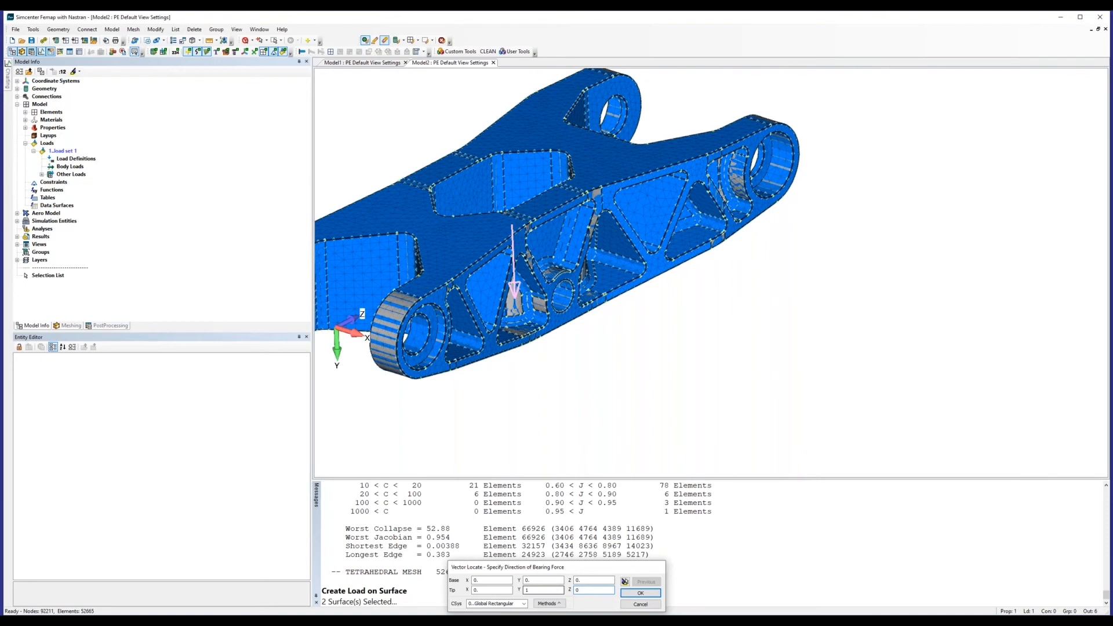
pyautogui.press('Return')
pyautogui.press('Escape')
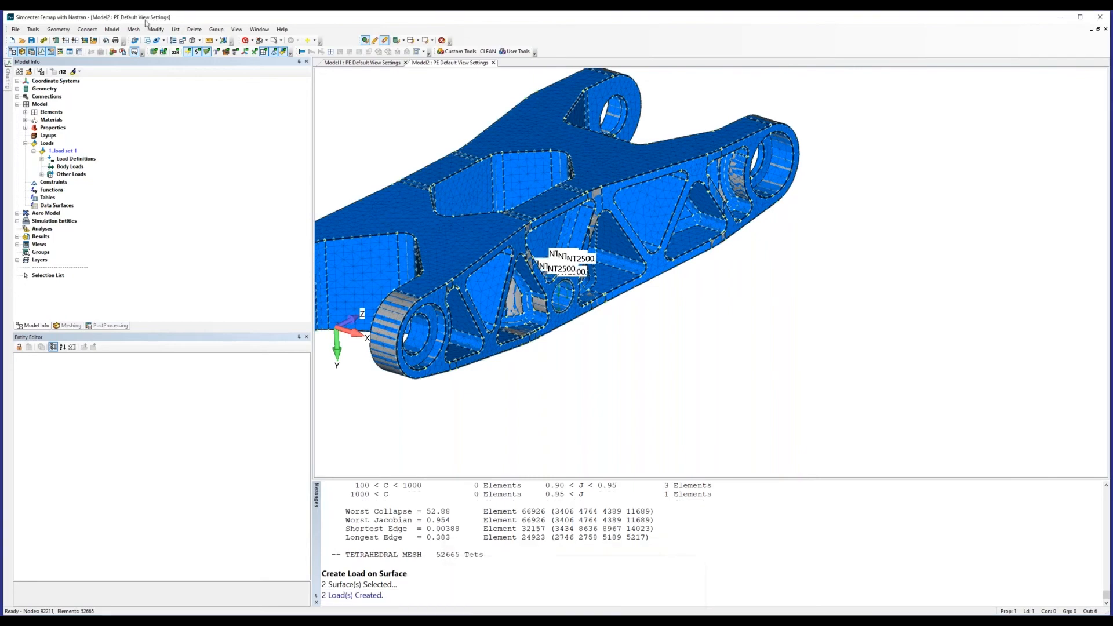
# - Start a constraint on surfaces in a new constraint set
pyautogui.click(112, 29)
pyautogui.moveTo(133, 108)
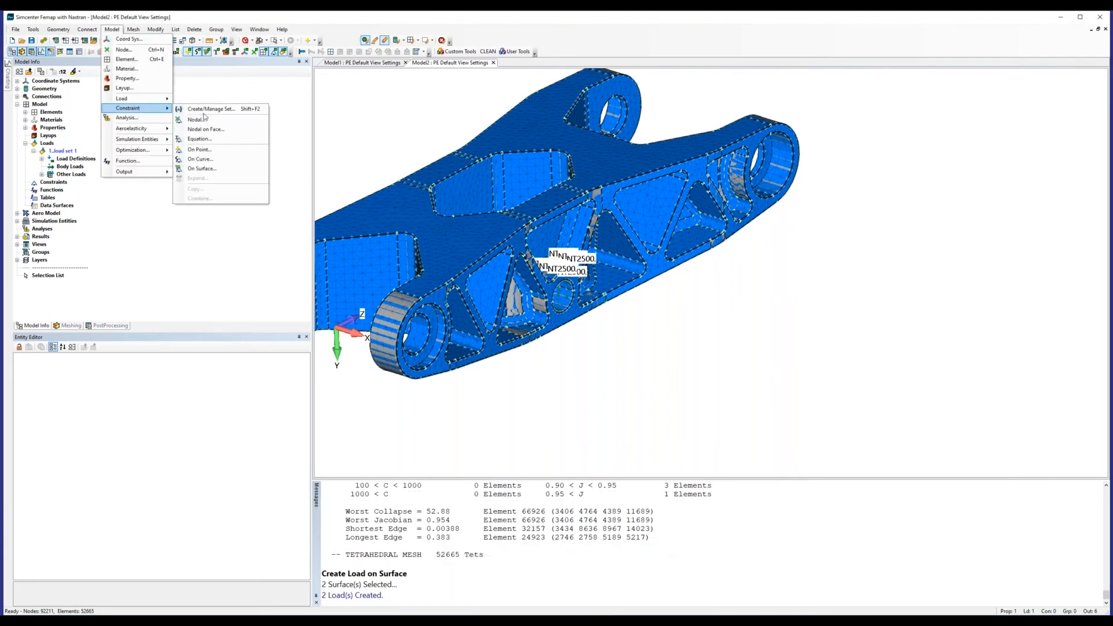
pyautogui.click(214, 169)
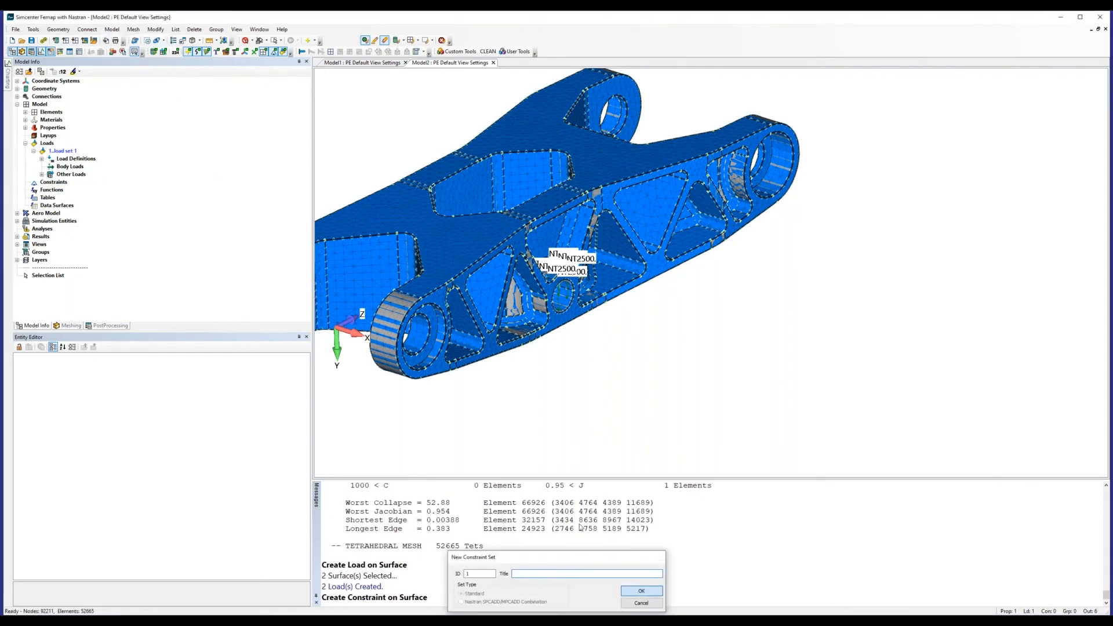
# - Create untitled constraint set 1 and pick the first bearing bore surfaces in the end lugs for a surface constraint
pyautogui.press('Return')
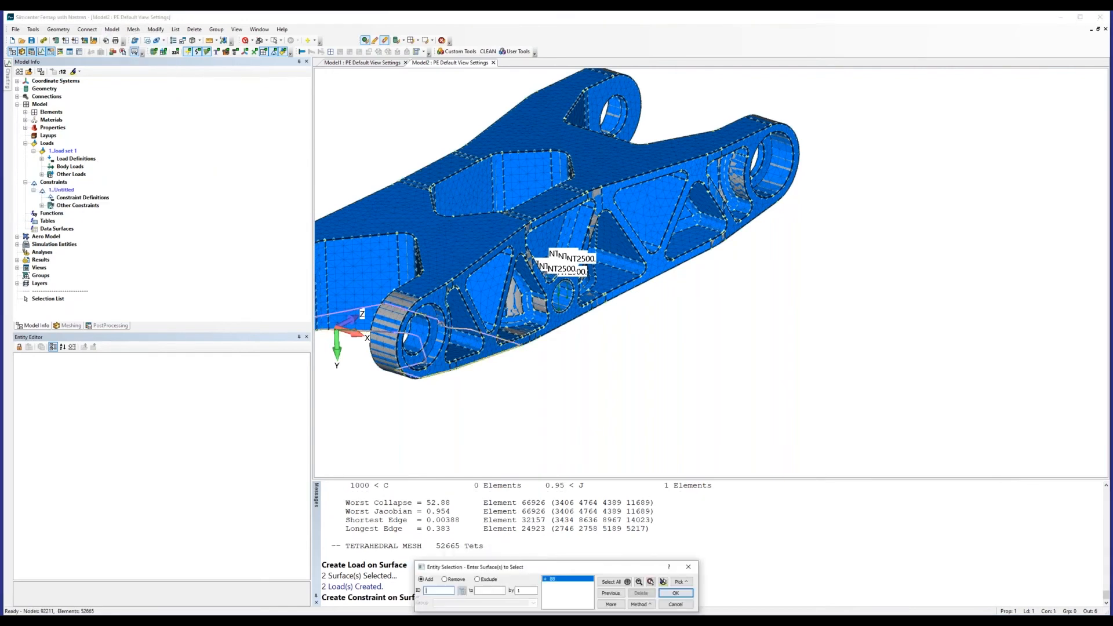
pyautogui.click(425, 363)
pyautogui.click(766, 194)
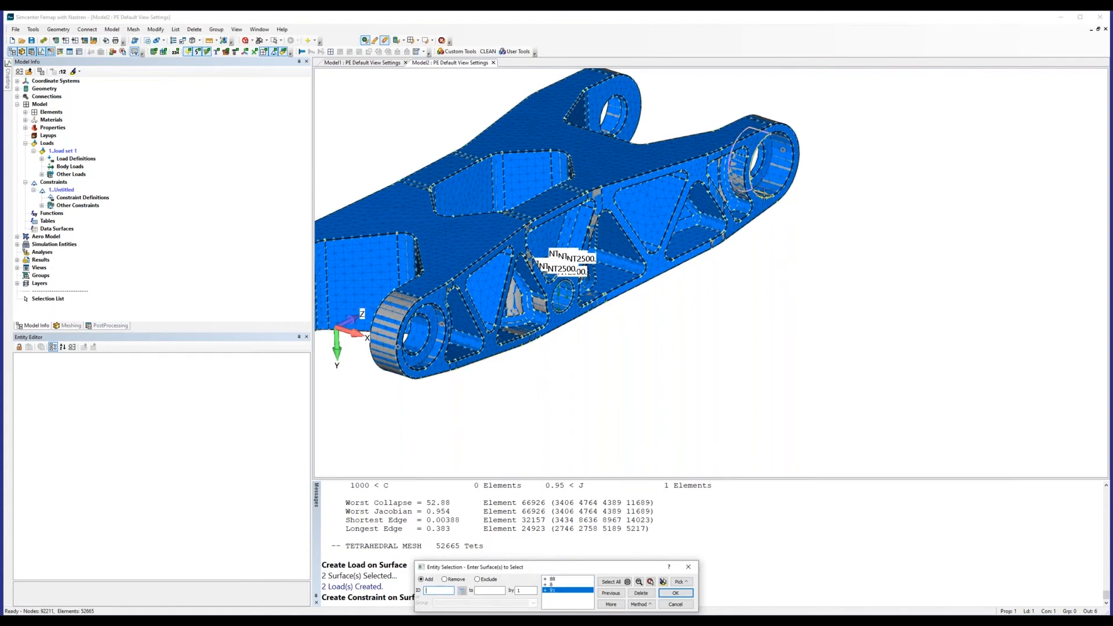
pyautogui.click(621, 114)
pyautogui.click(611, 132)
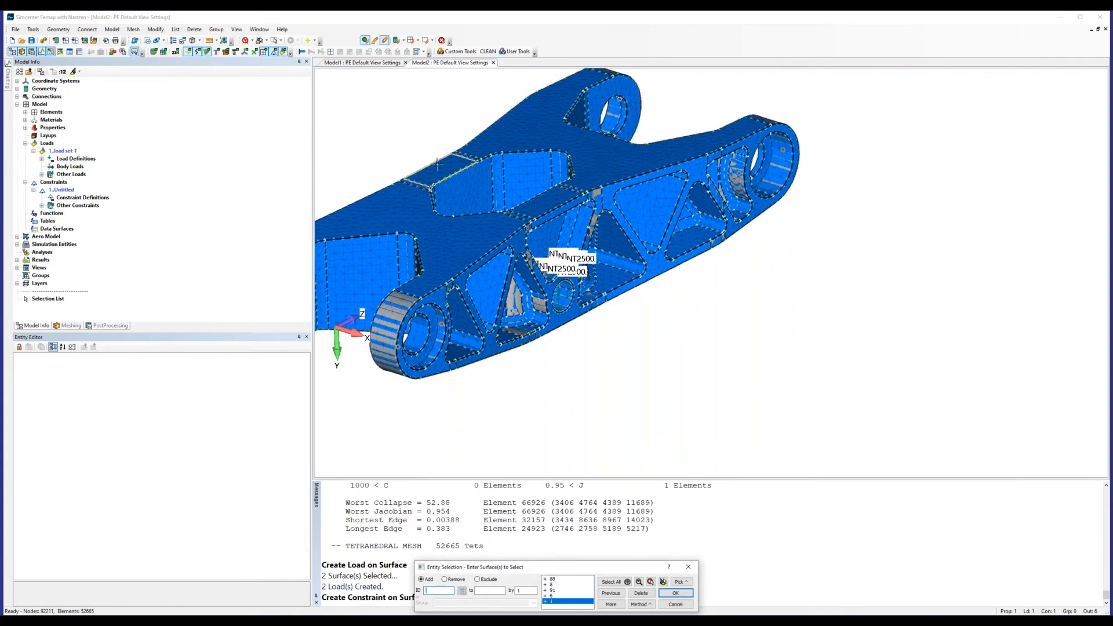
# - Add the remaining lug bore surfaces to the selection and apply a Cylinder / Hole constraint with Constrain Radial Growth to all eight
pyautogui.keyDown('ctrl'); pyautogui.moveTo(576, 244); pyautogui.dragTo(914, 205, button='middle'); pyautogui.keyUp('ctrl')
pyautogui.click(629, 249)
pyautogui.moveTo(629, 249); pyautogui.dragTo(969, 472, button='middle')
pyautogui.click(643, 251)
pyautogui.click(637, 222)
pyautogui.click(663, 582)
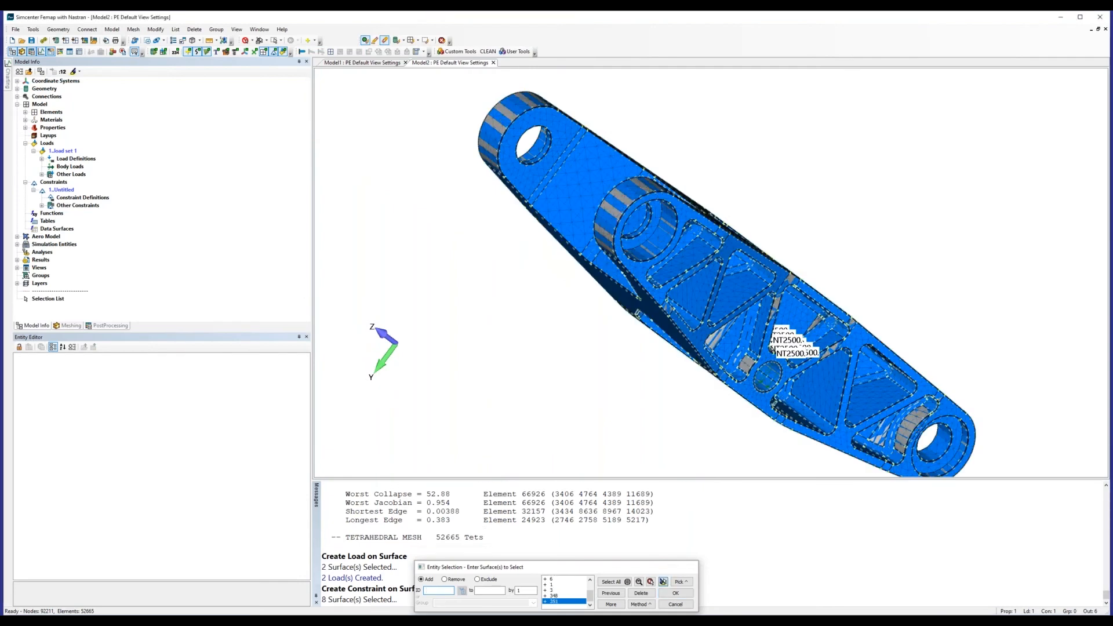
pyautogui.moveTo(649, 319); pyautogui.dragTo(586, 350, button='middle')
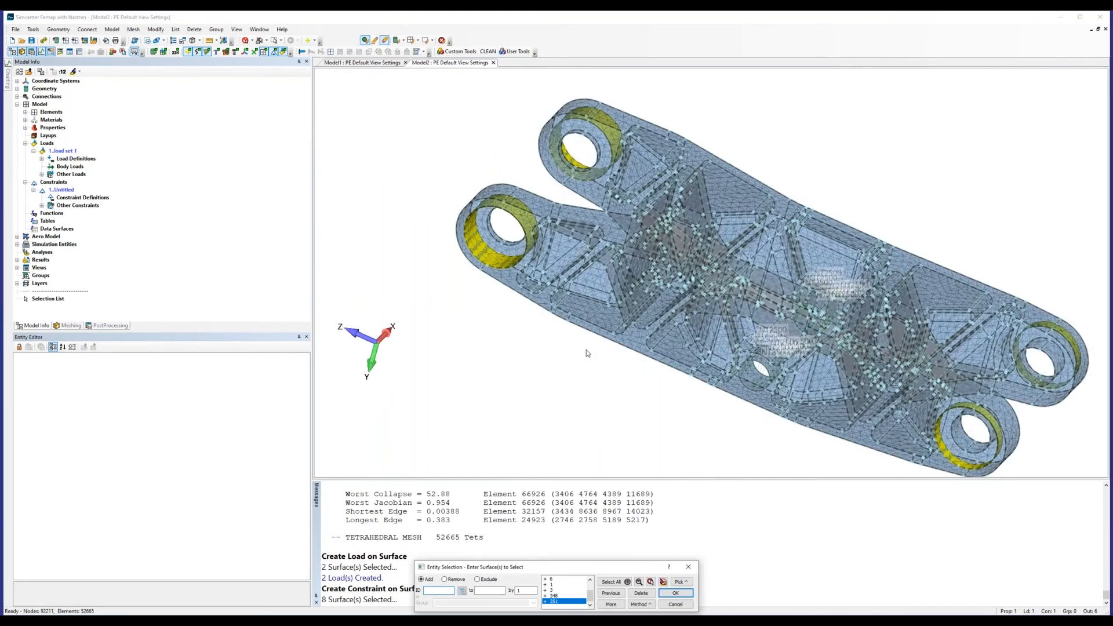
pyautogui.press('Return')
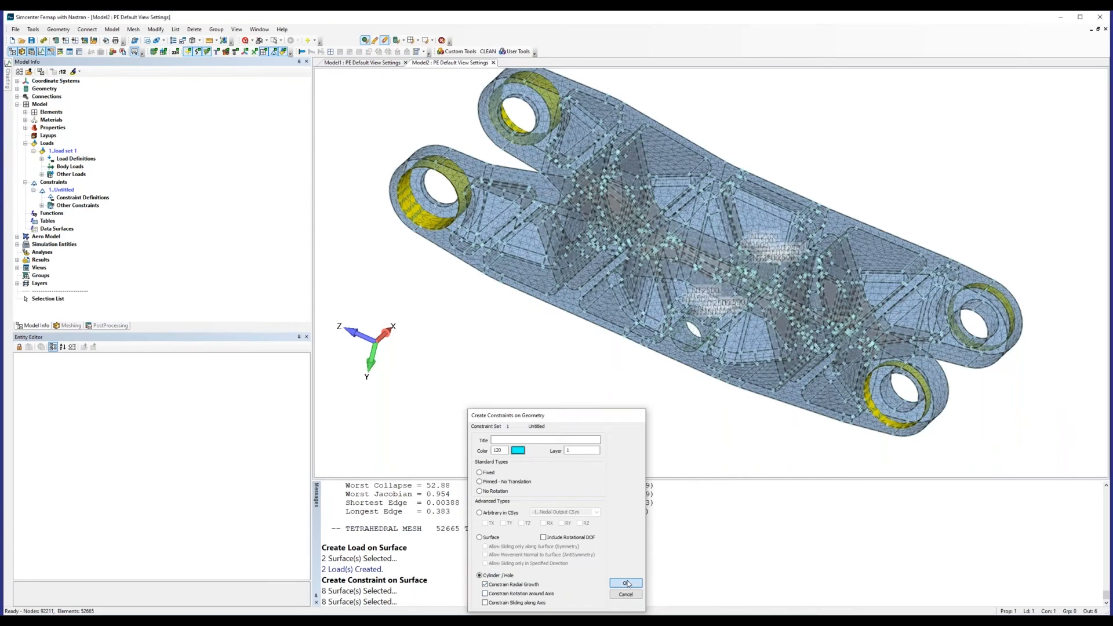
pyautogui.click(626, 584)
# - Constrain the two inner shoulder faces in the bores at one end of the part in TX, using the nodal output coordinate system
pyautogui.click(442, 215)
pyautogui.moveTo(873, 382)
pyautogui.mouseDown(button='middle')
pyautogui.moveTo(811, 274)
pyautogui.moveTo(777, 274)
pyautogui.mouseUp(button='middle')
pyautogui.click(1065, 339)
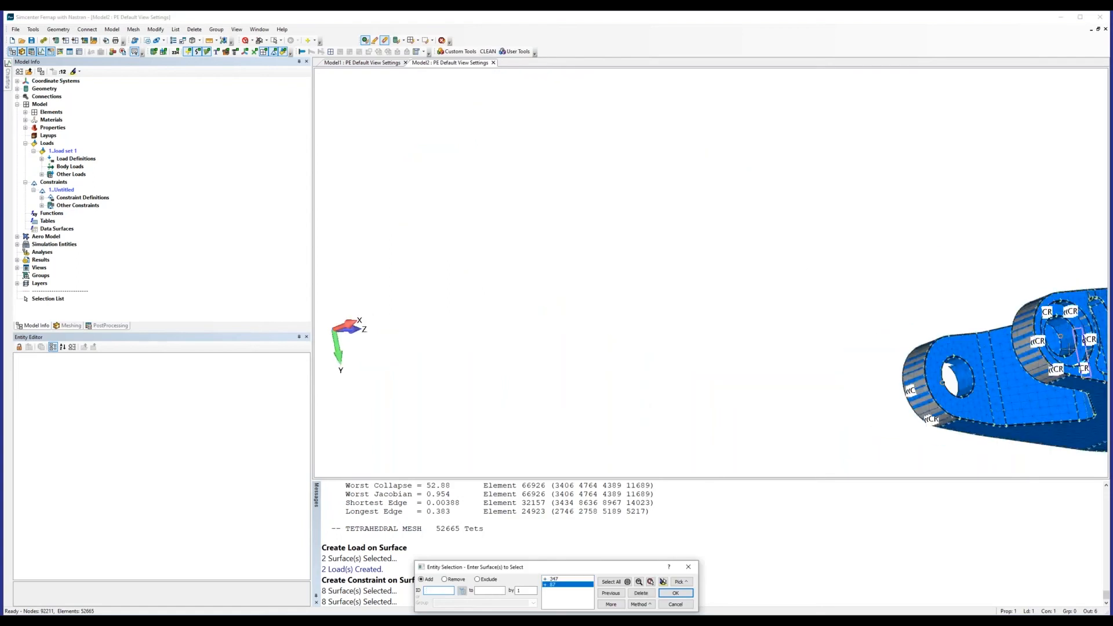
pyautogui.click(677, 593)
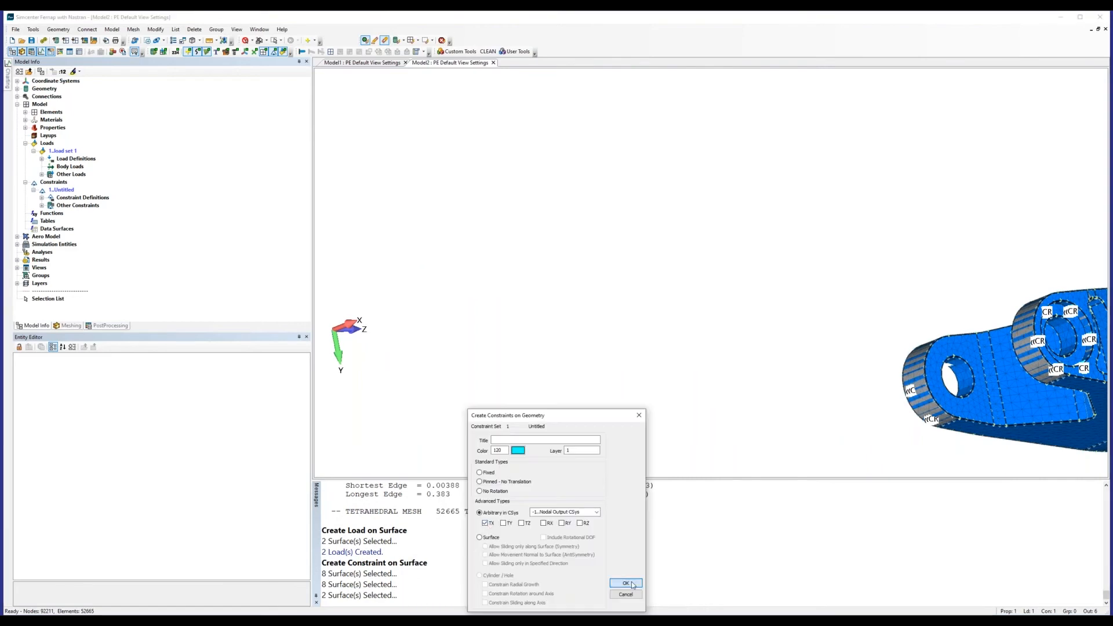
pyautogui.click(632, 585)
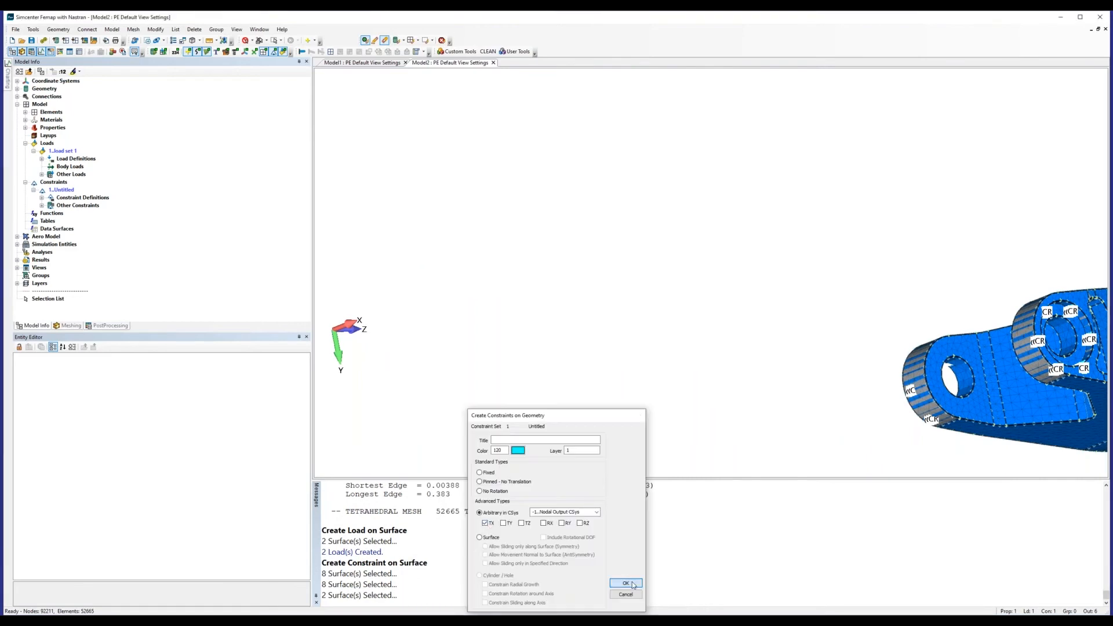
pyautogui.press('Escape')
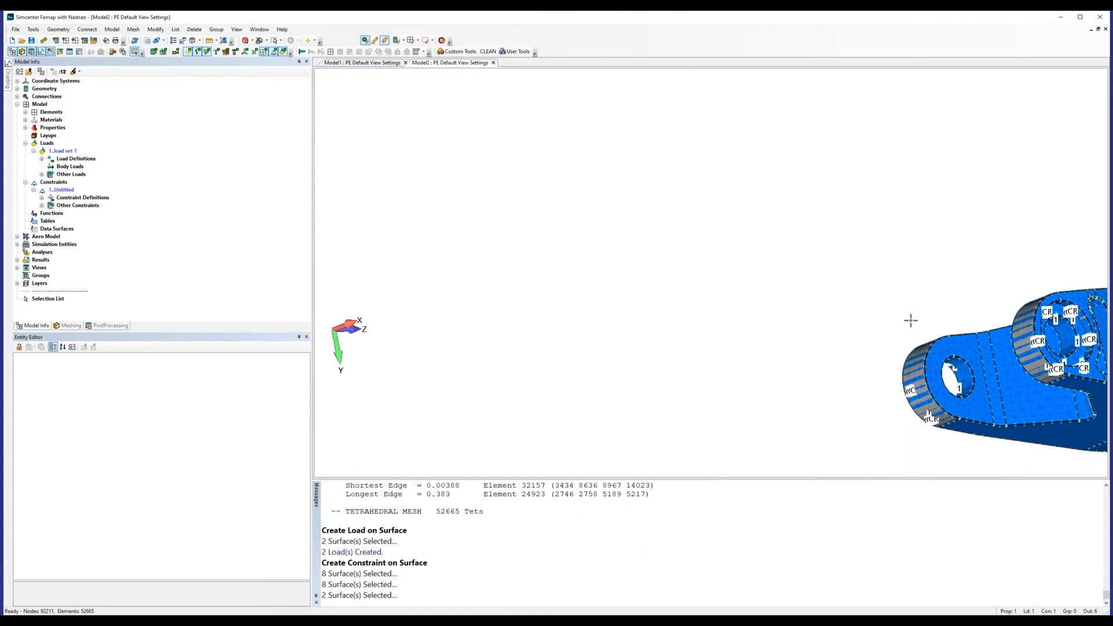
# - Expand all geometric constraints in the set onto the mesh nodes without converting them to nodal, and check the lug bore
pyautogui.moveTo(911, 321); pyautogui.dragTo(577, 212, button='middle')
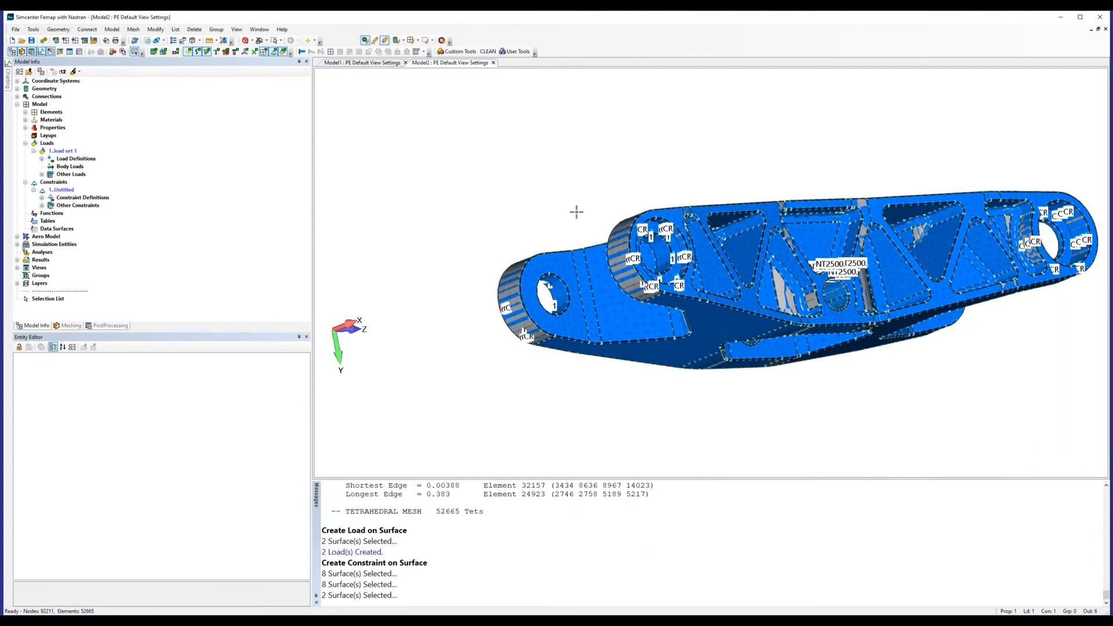
pyautogui.scroll(3, 577, 212)
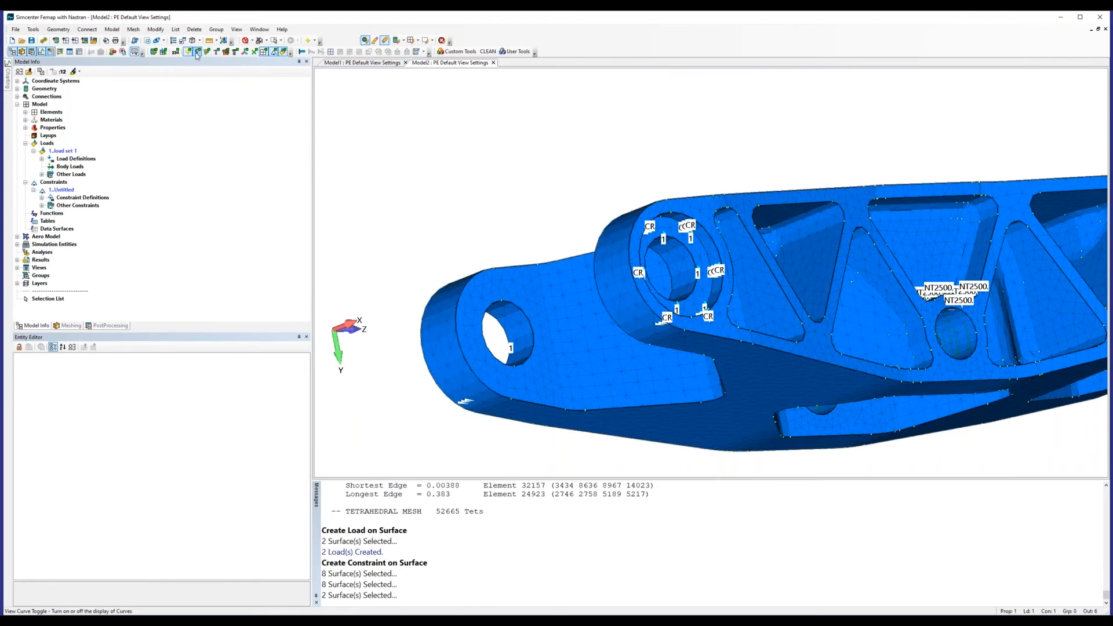
pyautogui.click(112, 29)
pyautogui.moveTo(148, 108)
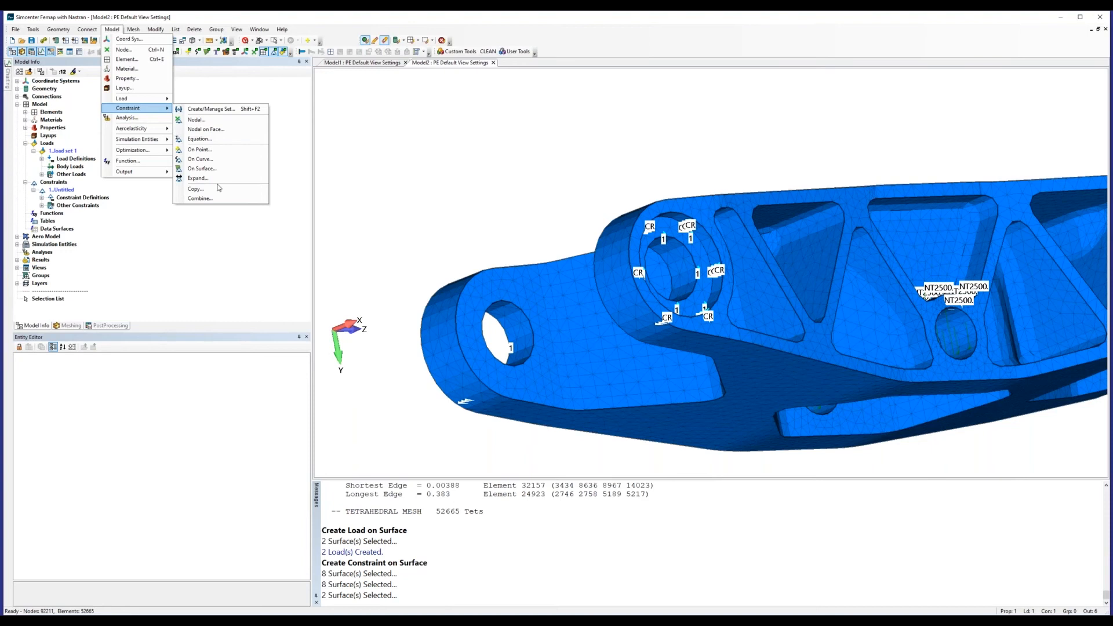
pyautogui.click(205, 180)
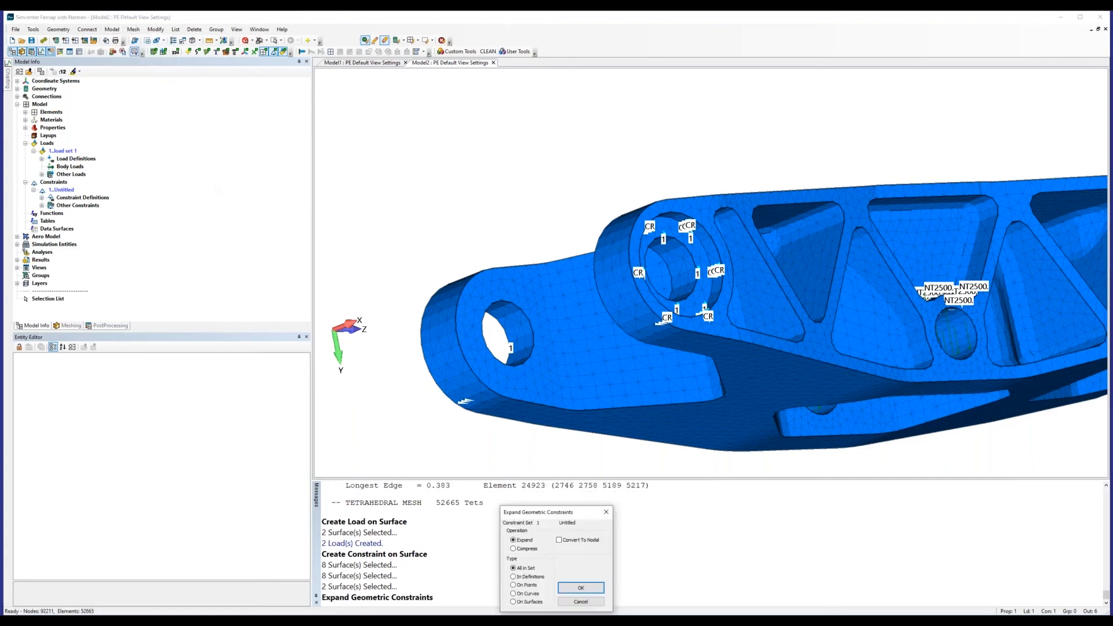
pyautogui.press('Return')
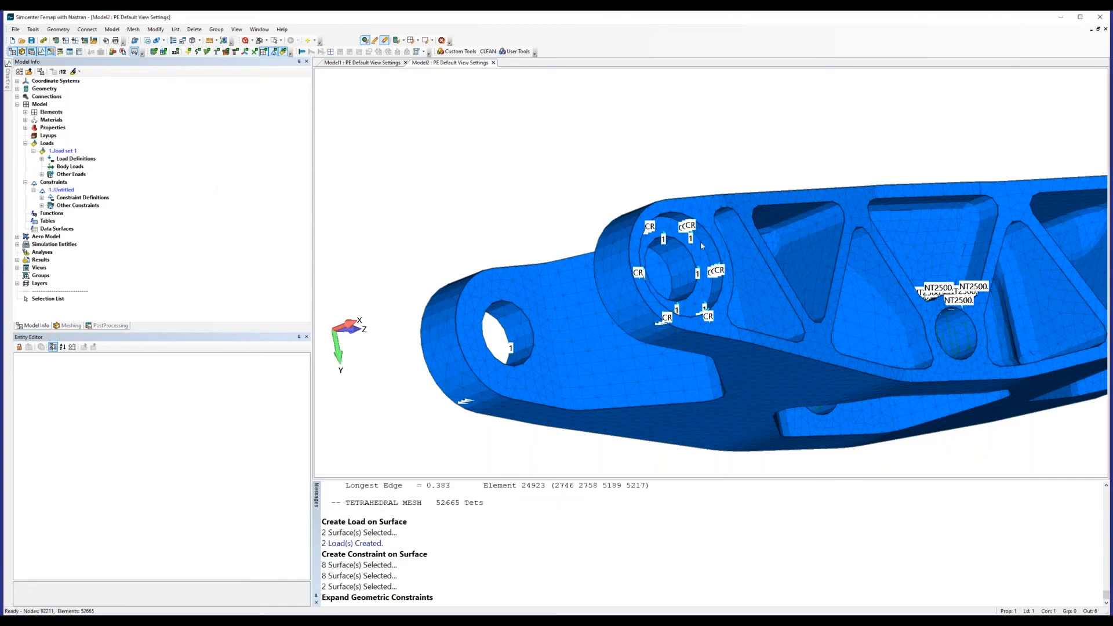
pyautogui.scroll(3, 701, 242)
pyautogui.scroll(3, 712, 274)
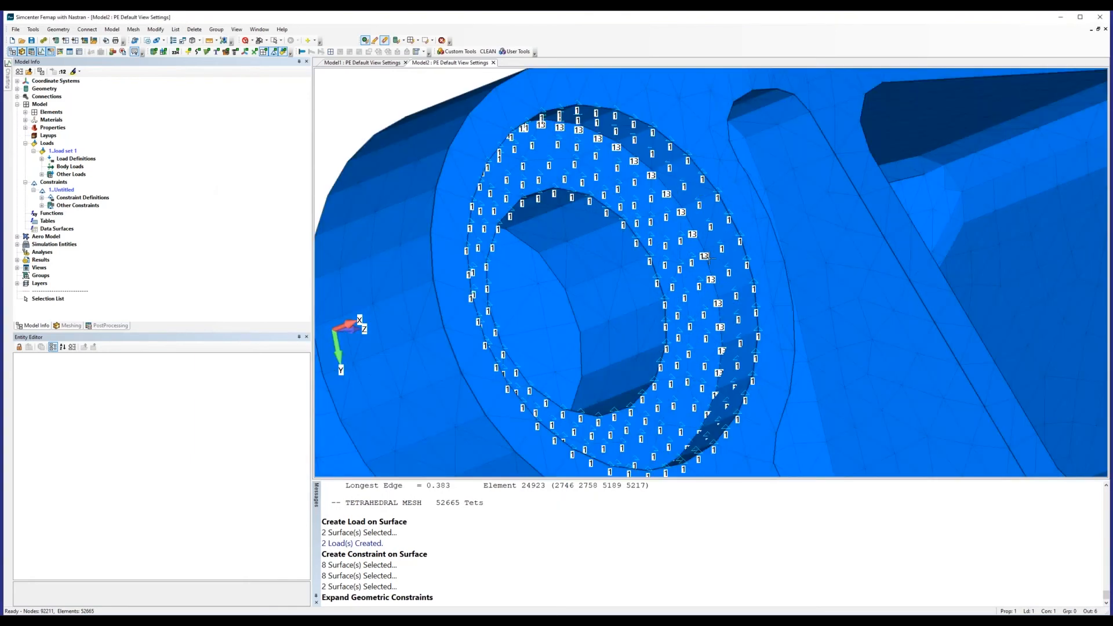
pyautogui.scroll(-3, 709, 262)
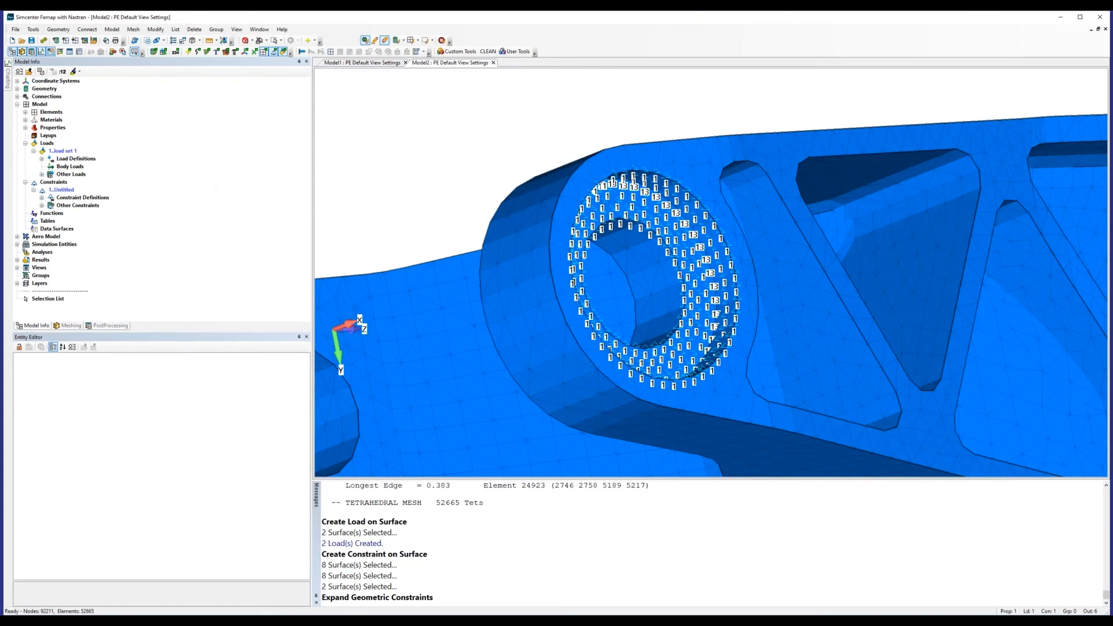
pyautogui.scroll(-3, 705, 267)
# - Expand all geometric loads in load set 1 onto the mesh without converting them to node/element loads
pyautogui.click(112, 29)
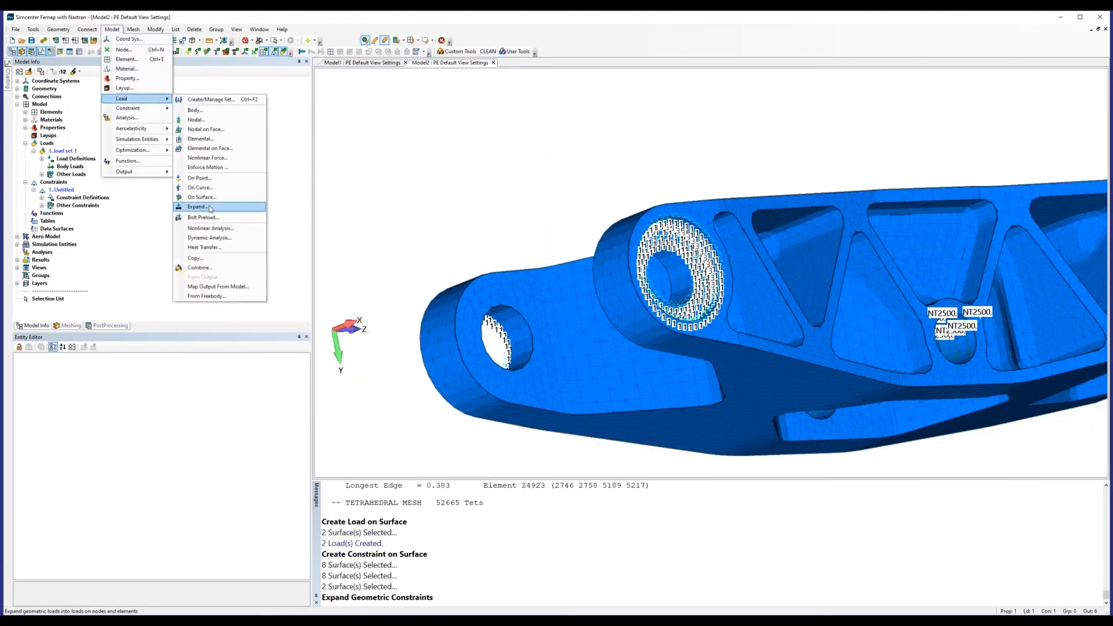
pyautogui.click(198, 206)
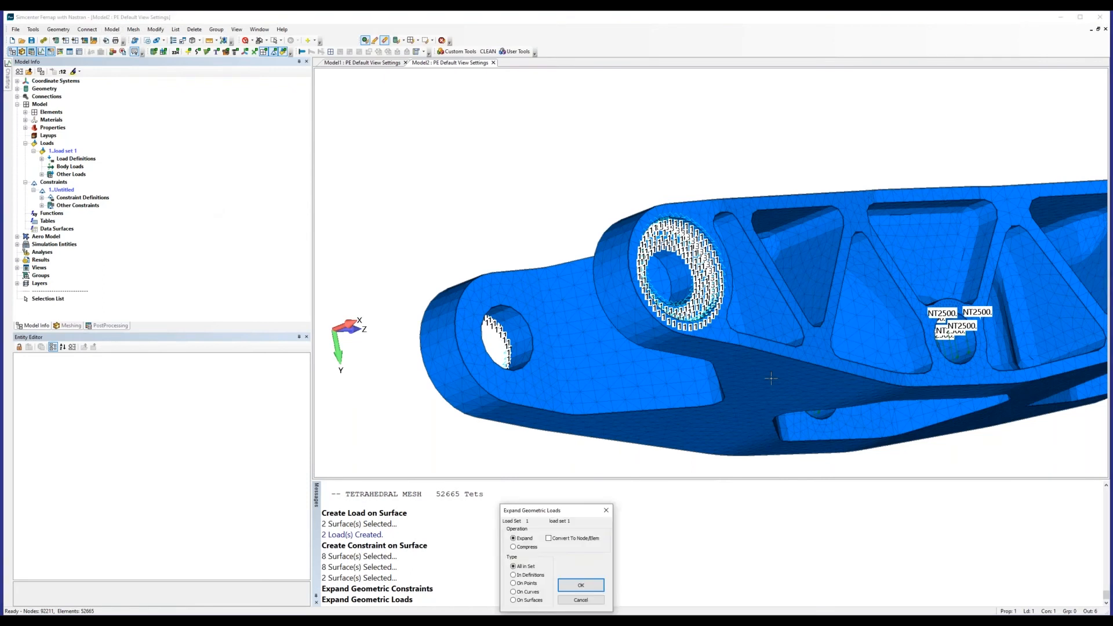
pyautogui.press('Return')
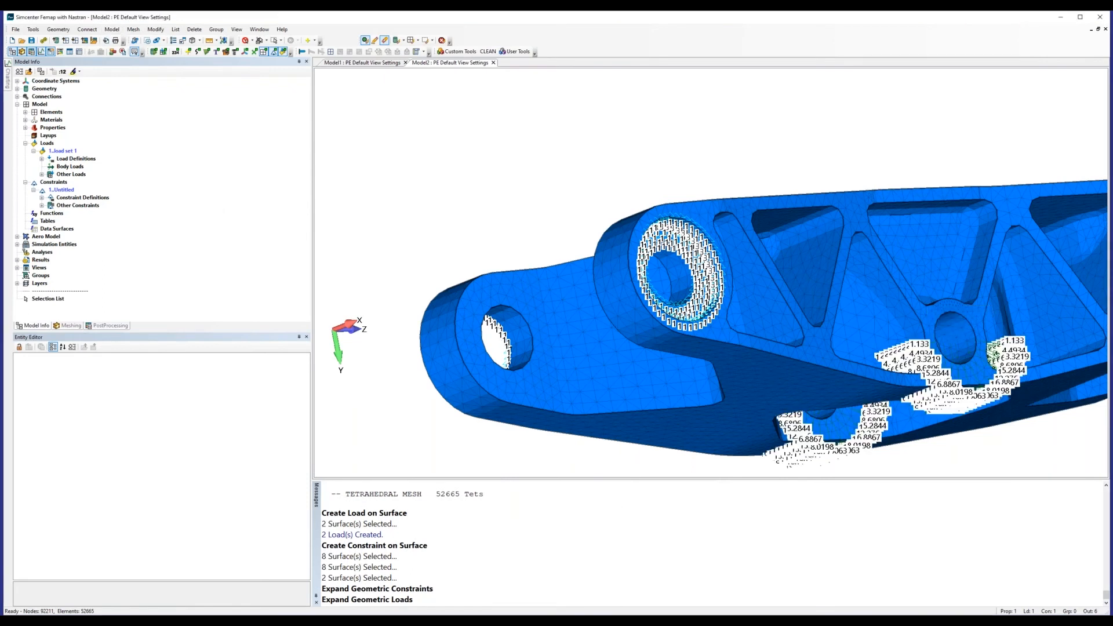
pyautogui.moveTo(919, 324); pyautogui.dragTo(844, 280, button='middle')
pyautogui.scroll(4, 844, 280)
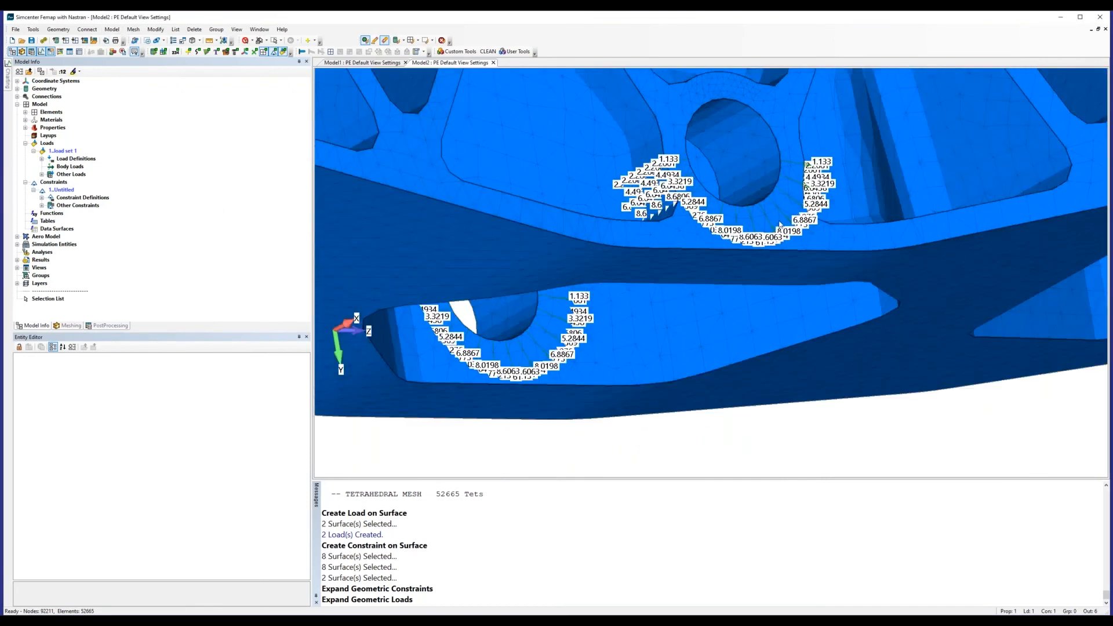
pyautogui.moveTo(780, 224); pyautogui.dragTo(781, 232, button='middle')
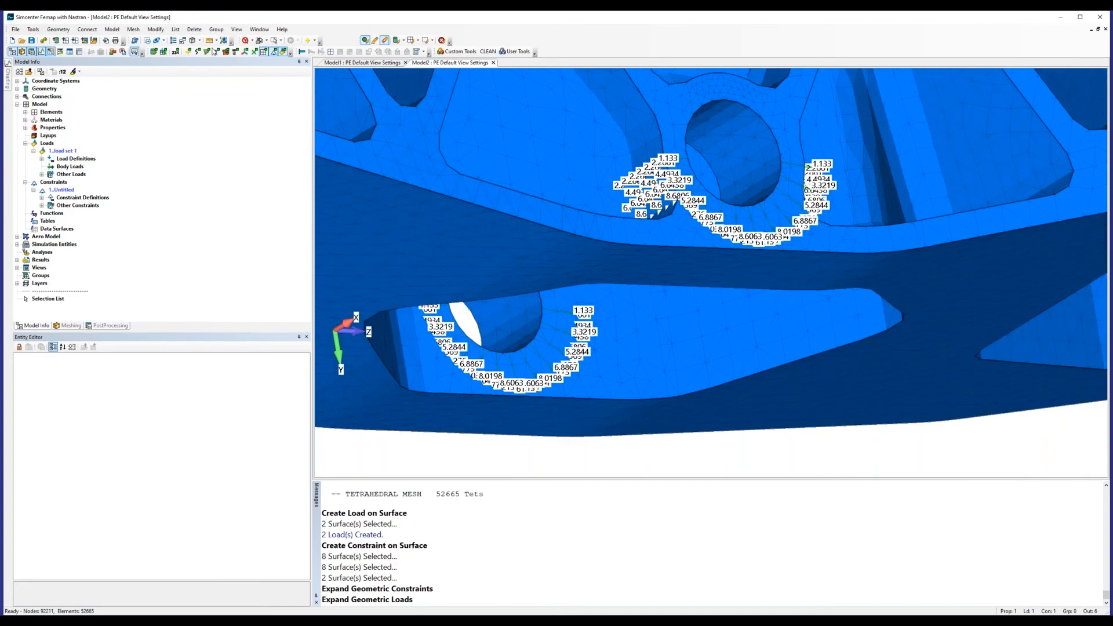
# - Temporarily hide the mesh to examine the distribution of the expanded bearing loads around the two central holes
pyautogui.click(263, 52)
pyautogui.moveTo(647, 281); pyautogui.dragTo(740, 246, button='middle')
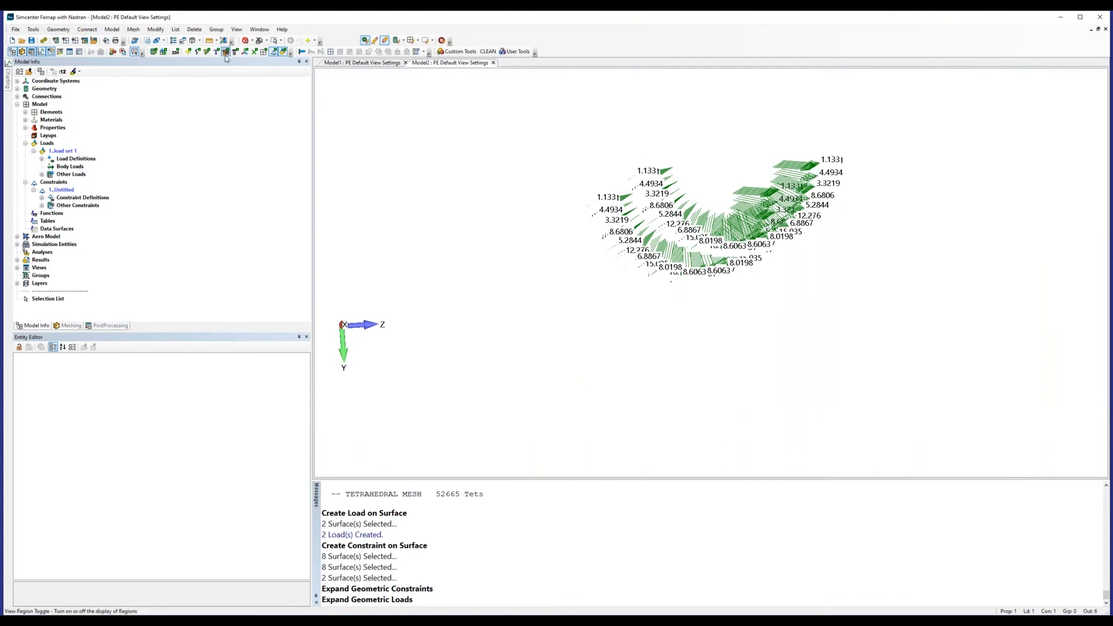
pyautogui.click(265, 52)
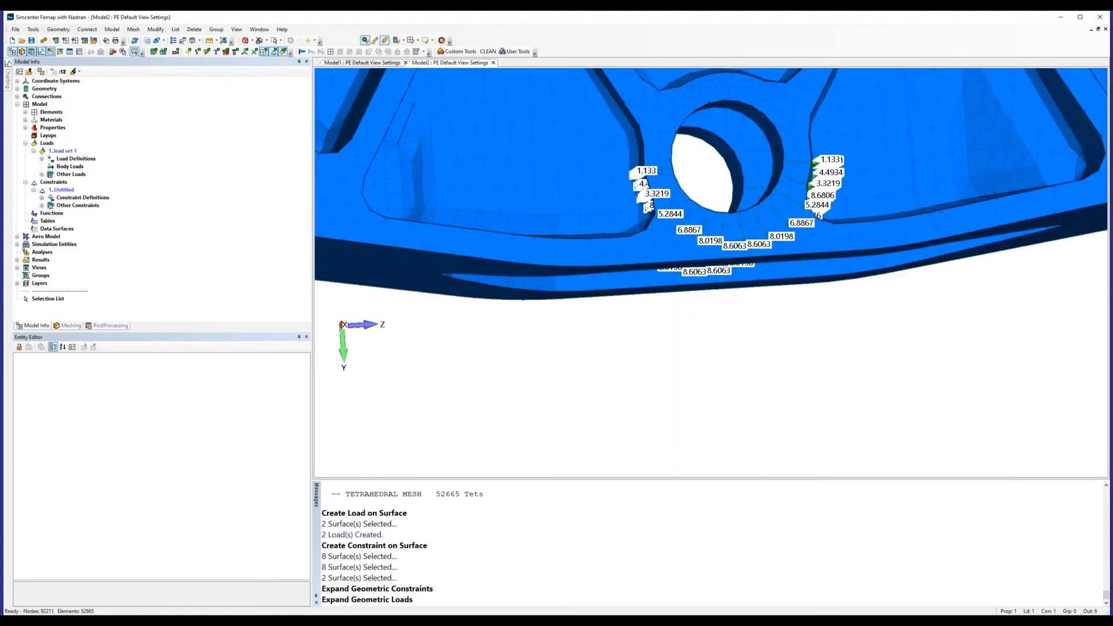
pyautogui.scroll(-3, 696, 309)
pyautogui.moveTo(690, 342)
pyautogui.mouseDown(button='middle')
pyautogui.moveTo(696, 309)
pyautogui.moveTo(694, 335)
pyautogui.mouseUp(button='middle')
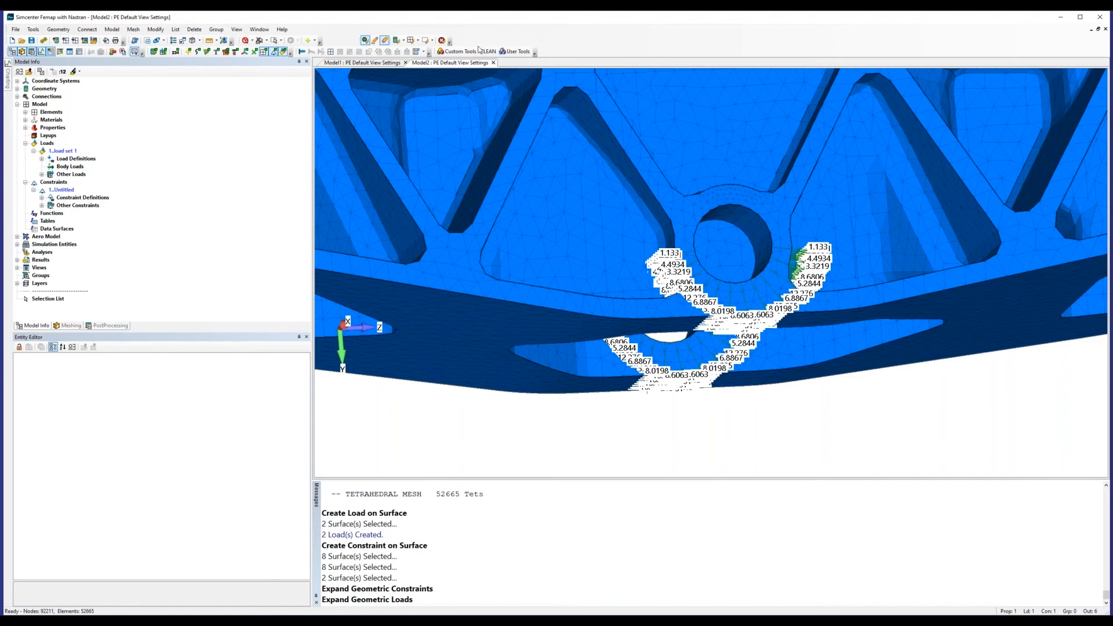
# - Run the custom static analysis tool from the Standard Analysis group on the constrained and loaded model
pyautogui.click(111, 29)
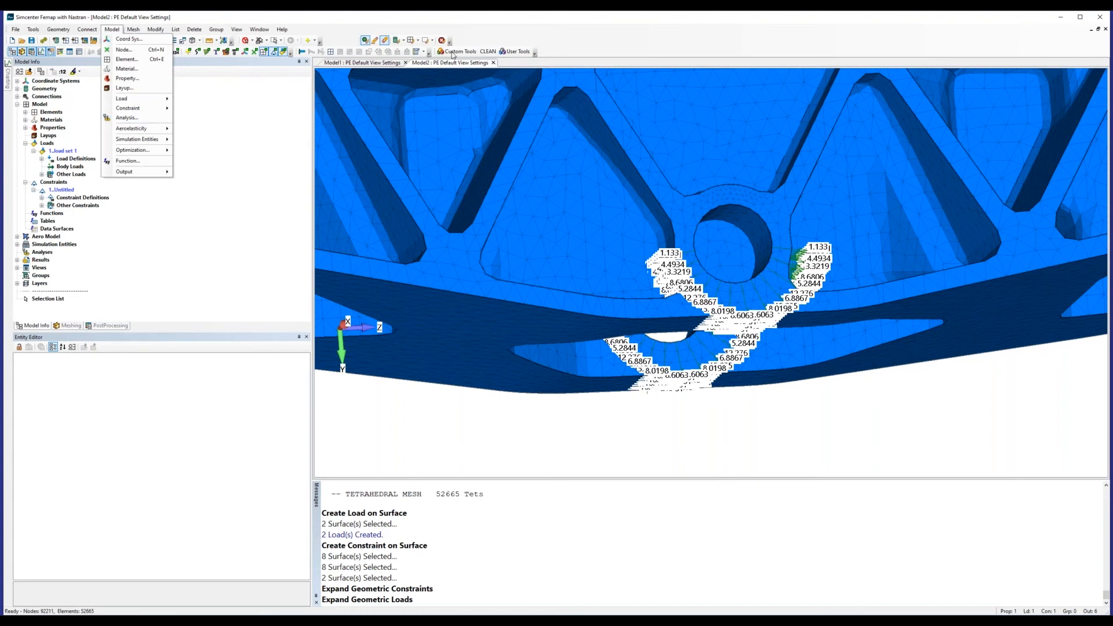
pyautogui.click(453, 52)
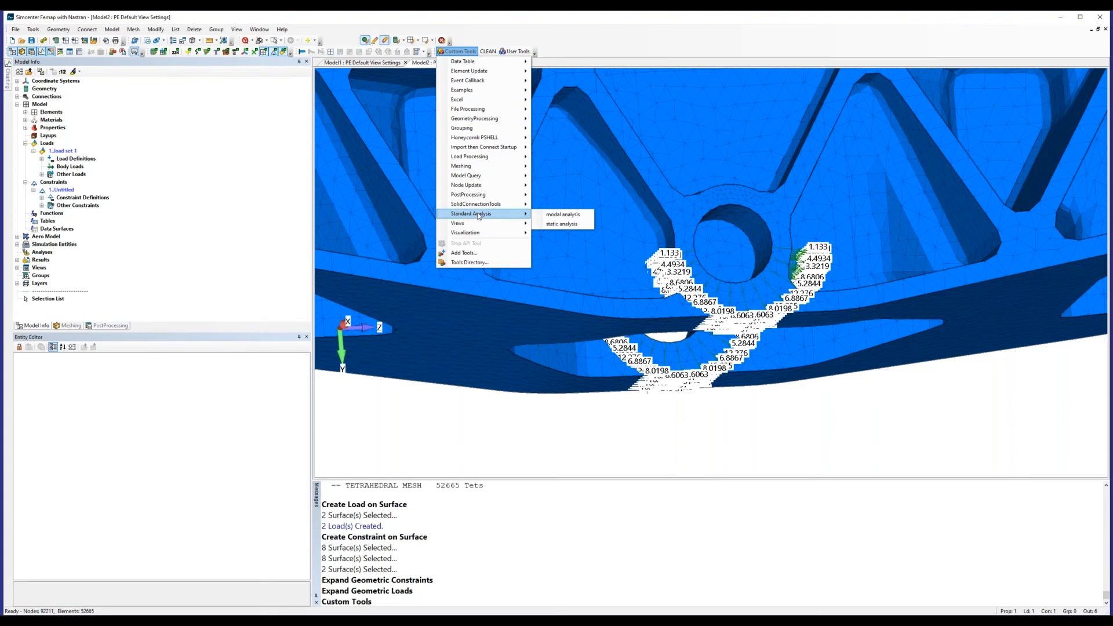
pyautogui.click(550, 225)
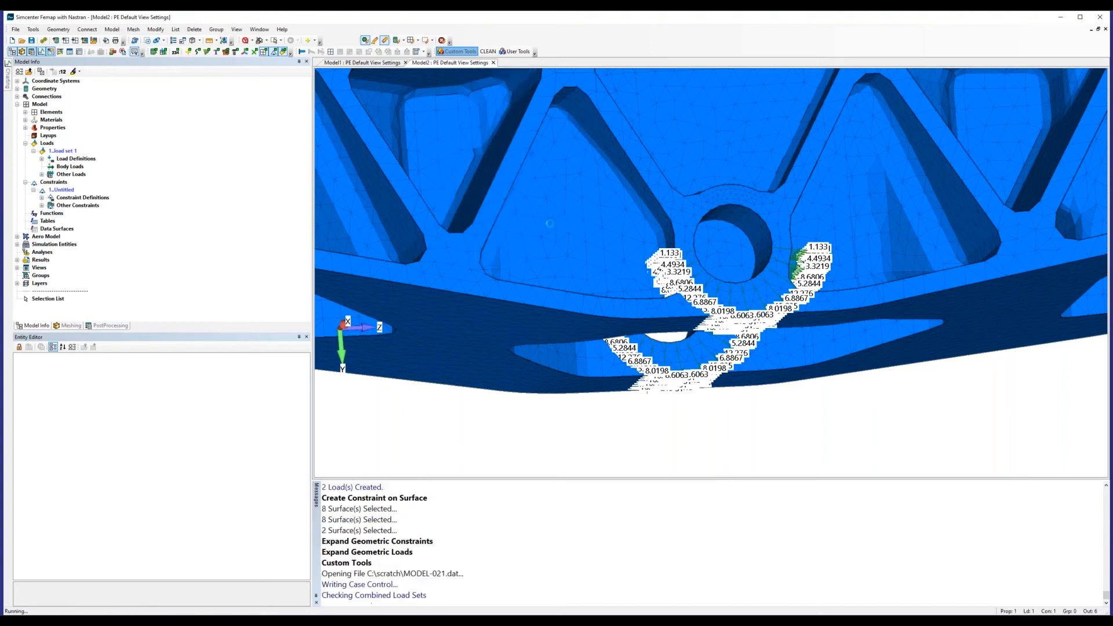
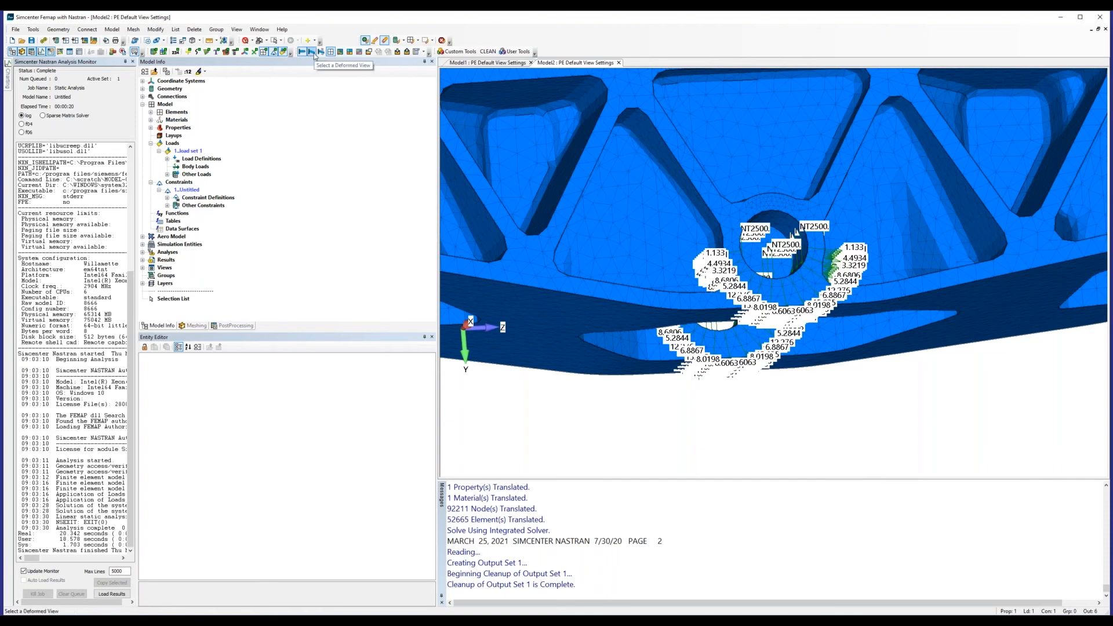
# - Try to select a deformed view of the results, and close the Simcenter Nastran Analysis Monitor
pyautogui.click(312, 52)
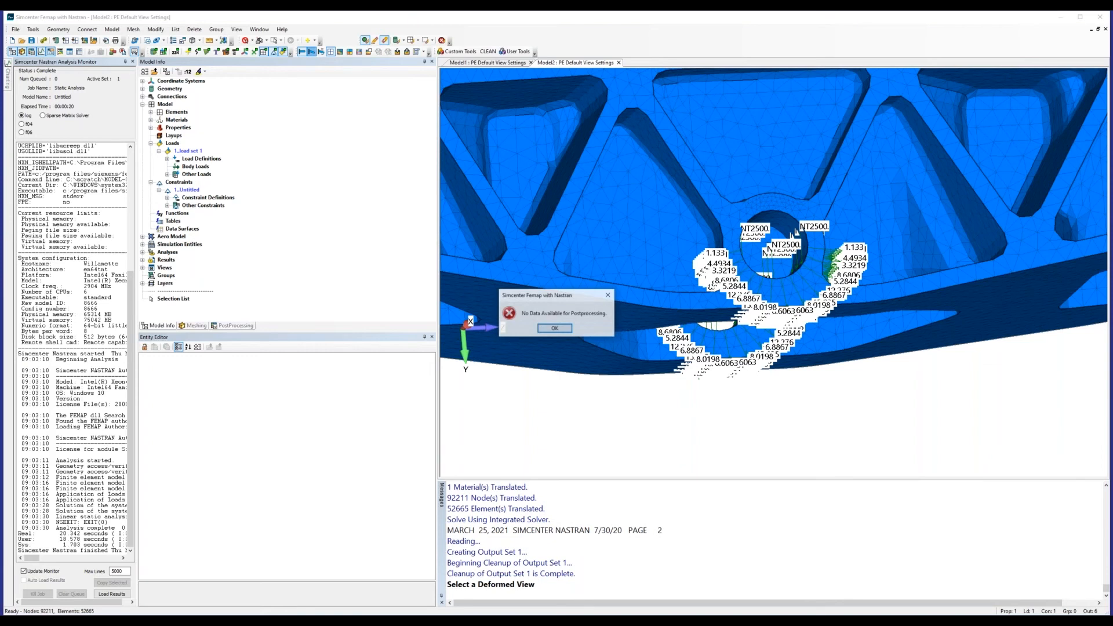
pyautogui.press('Return')
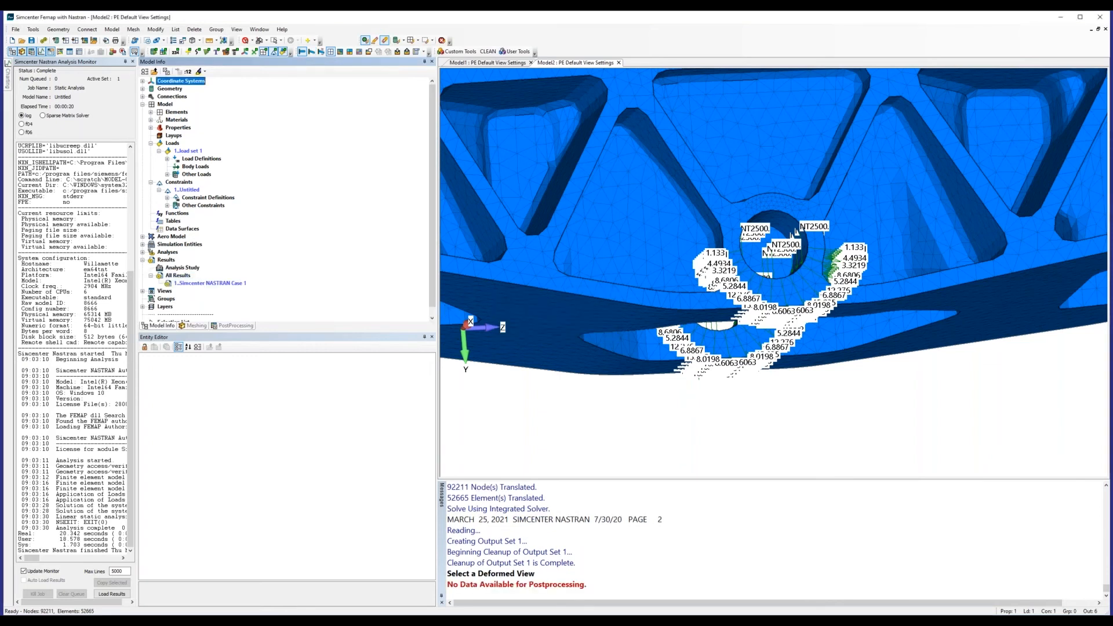
pyautogui.click(132, 63)
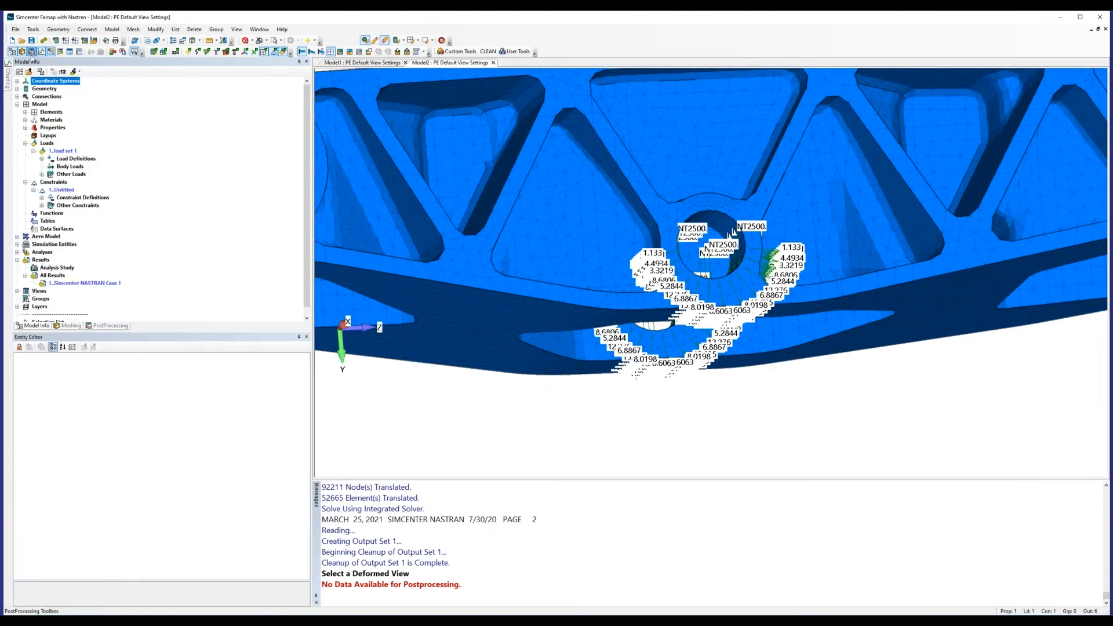
# - Create a new model and import the geometry file Pressure Vessel.x_t into it
pyautogui.click(12, 41)
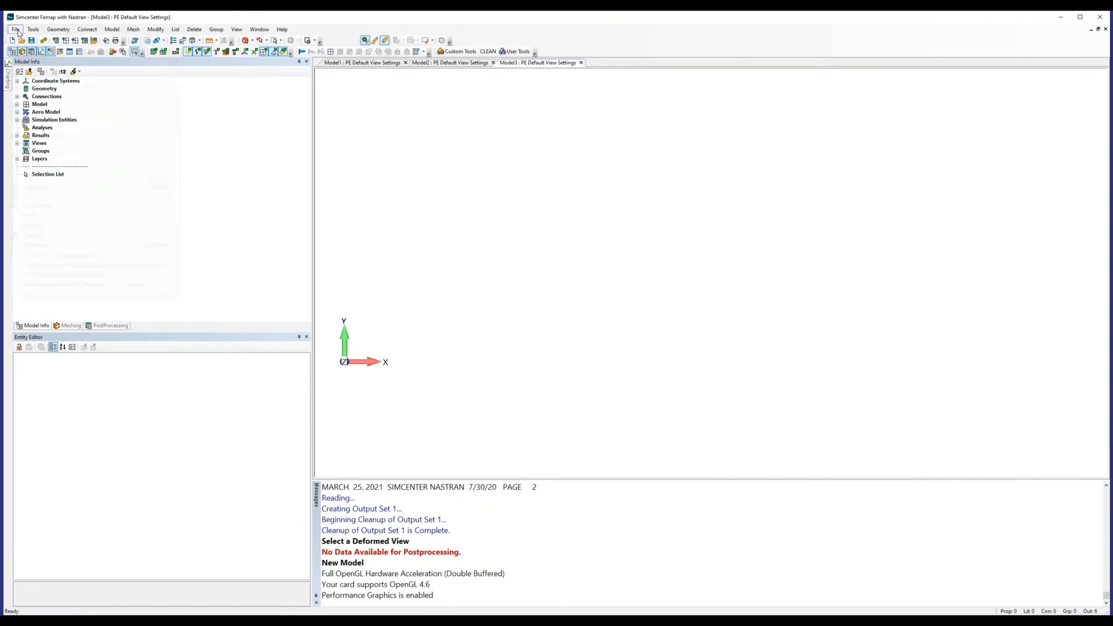
pyautogui.click(16, 29)
pyautogui.moveTo(72, 129)
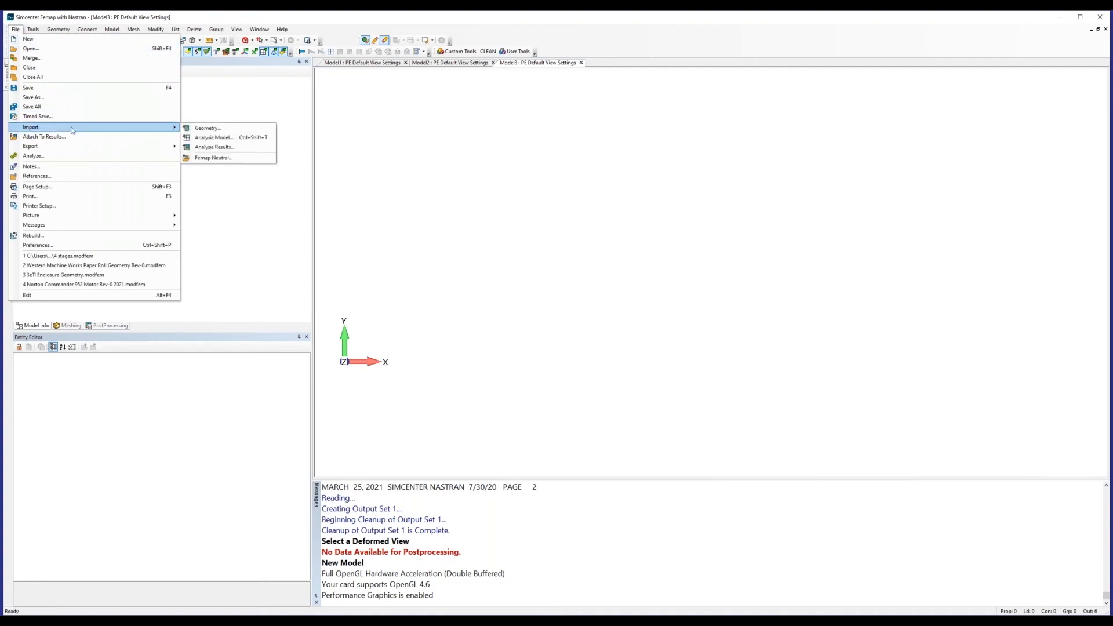
pyautogui.click(209, 128)
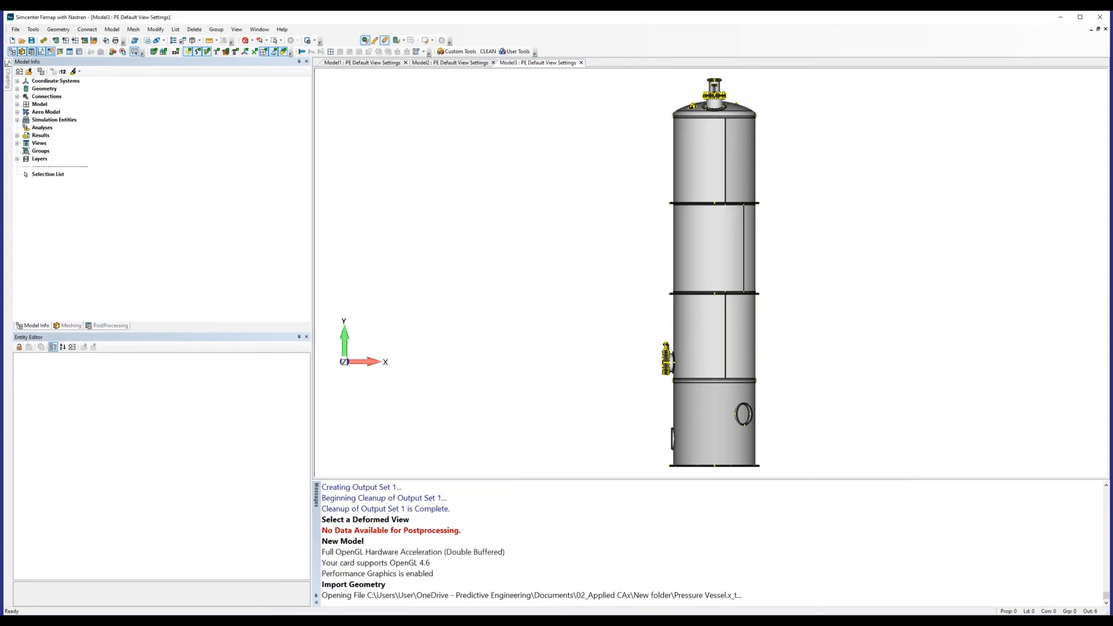
# - Expand the geometry list to examine the imported solids and view the pressure vessel at an angle
pyautogui.click(17, 88)
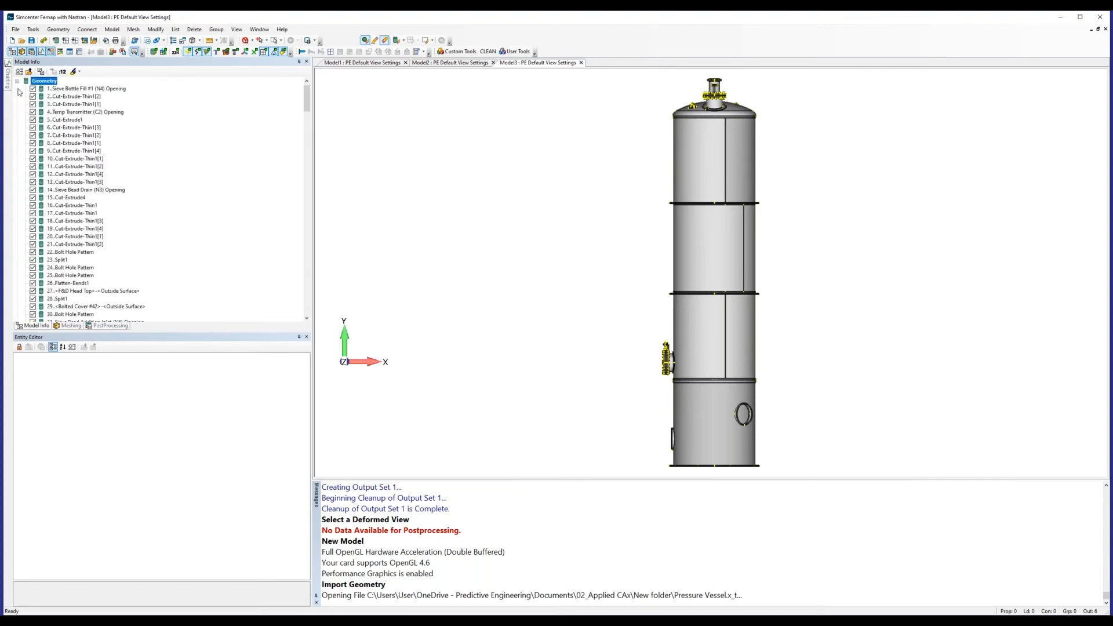
pyautogui.click(63, 72)
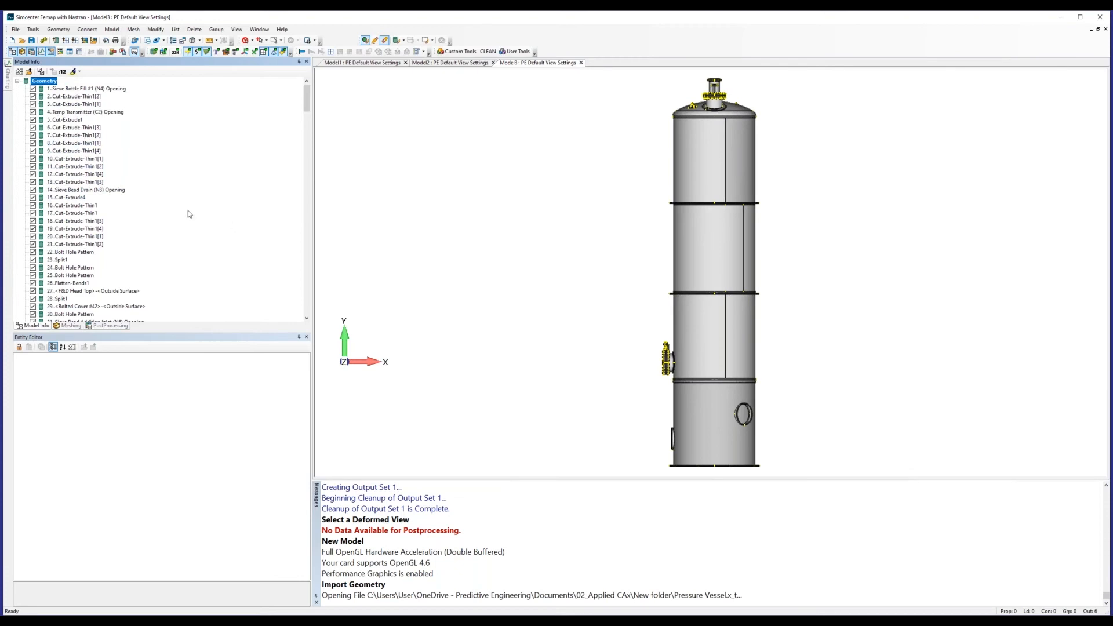
pyautogui.moveTo(680, 180); pyautogui.dragTo(657, 101, button='middle')
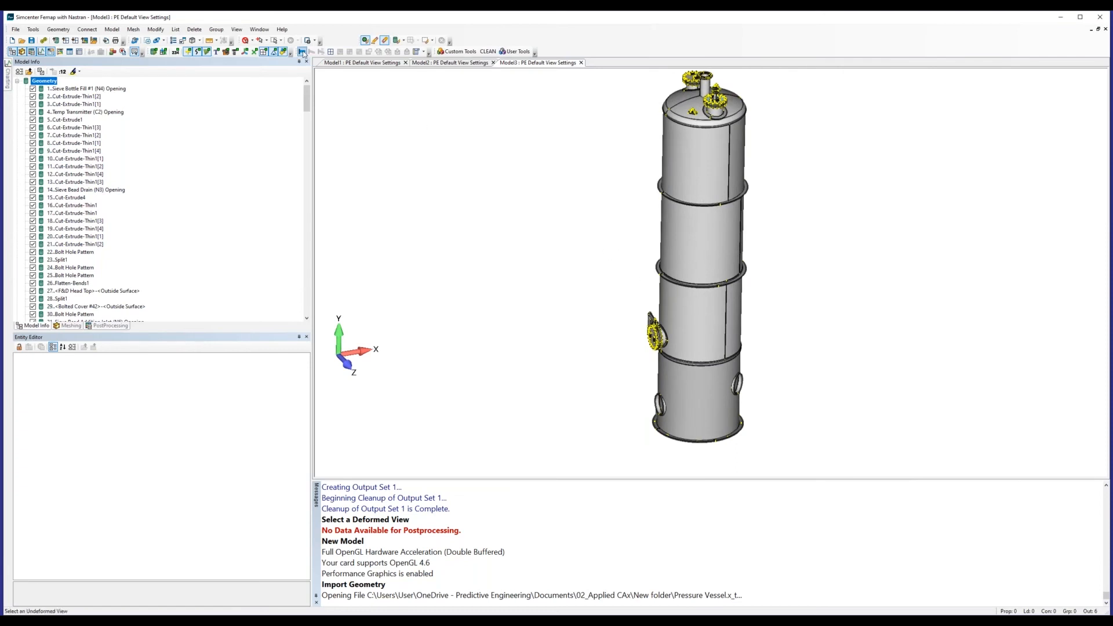
# - Float the Select toolbar over the graphics area and set the selector entity type to Solid
pyautogui.moveTo(256, 52); pyautogui.dragTo(405, 125)
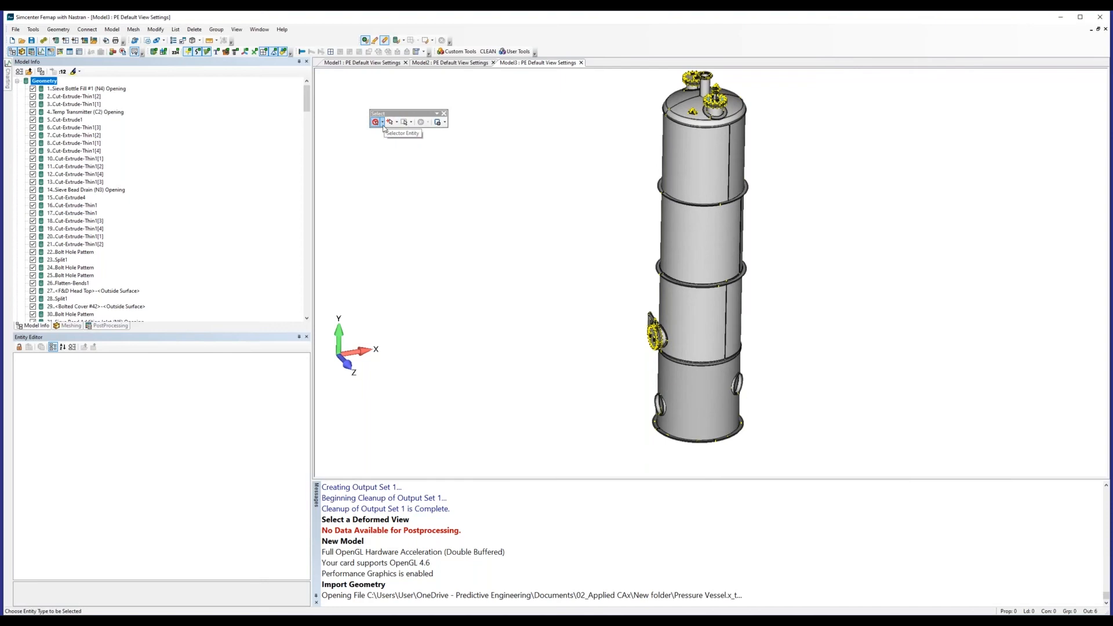
pyautogui.click(383, 123)
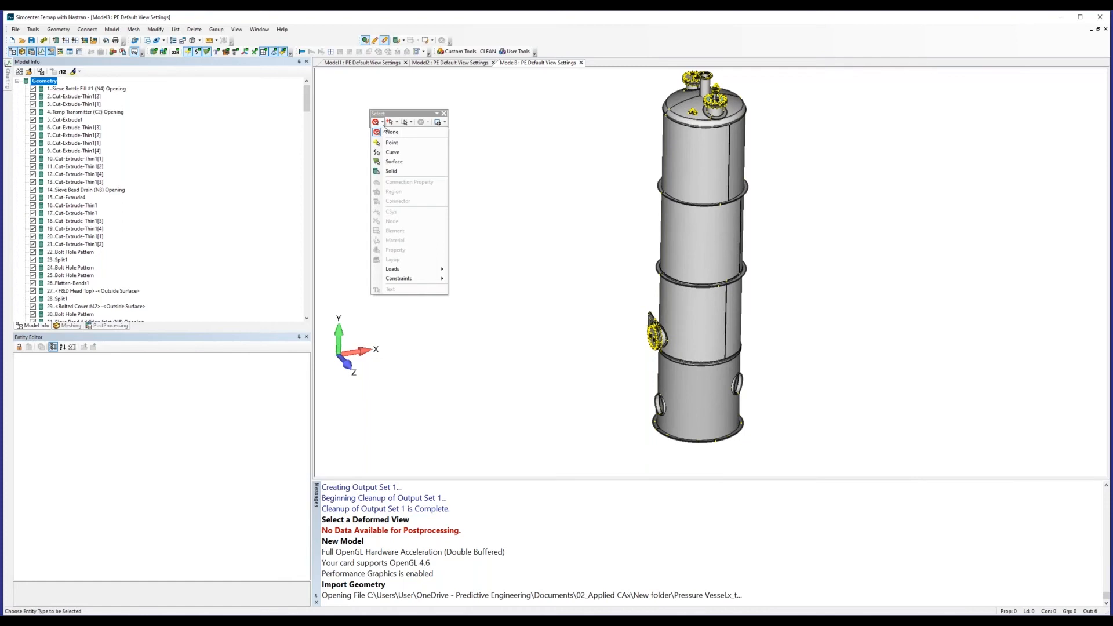
pyautogui.click(399, 172)
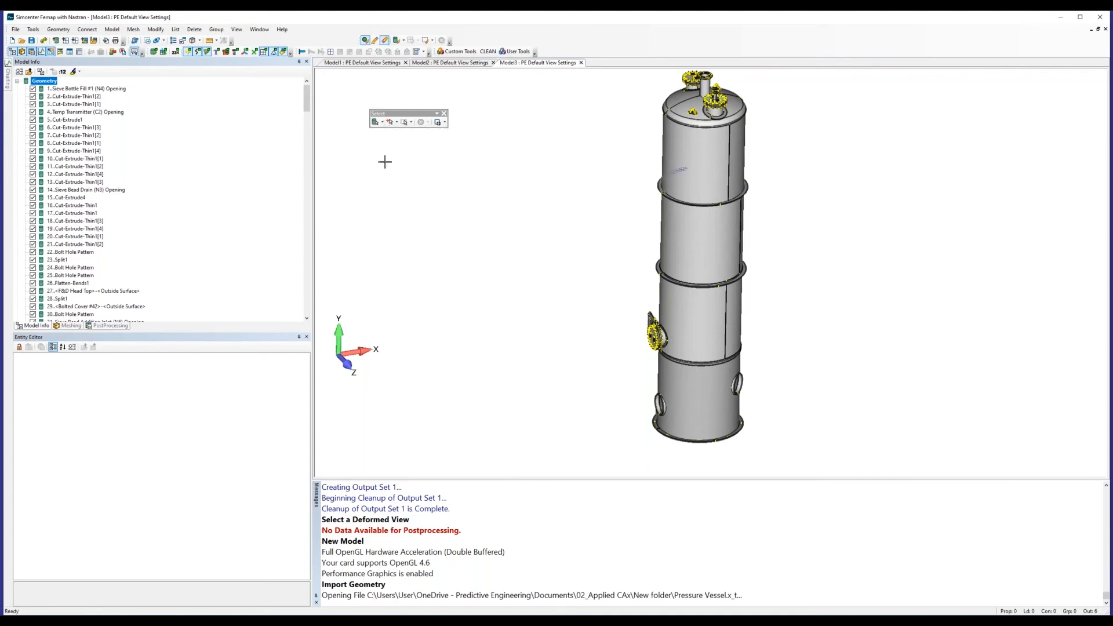
# - Set the selector mode to Select Multiple
pyautogui.click(397, 122)
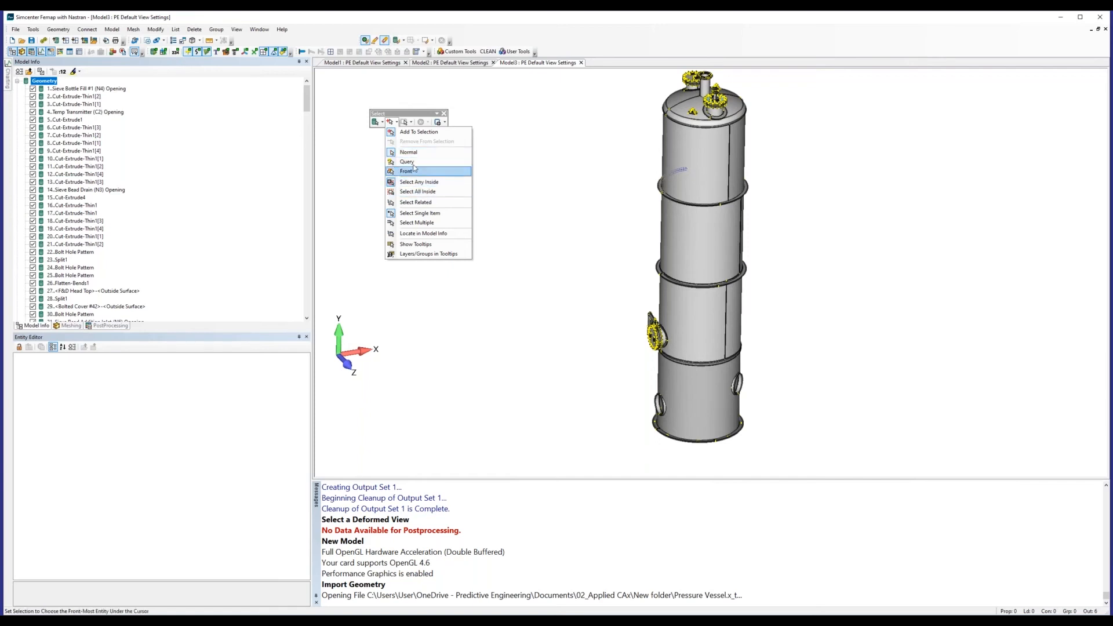
pyautogui.click(411, 125)
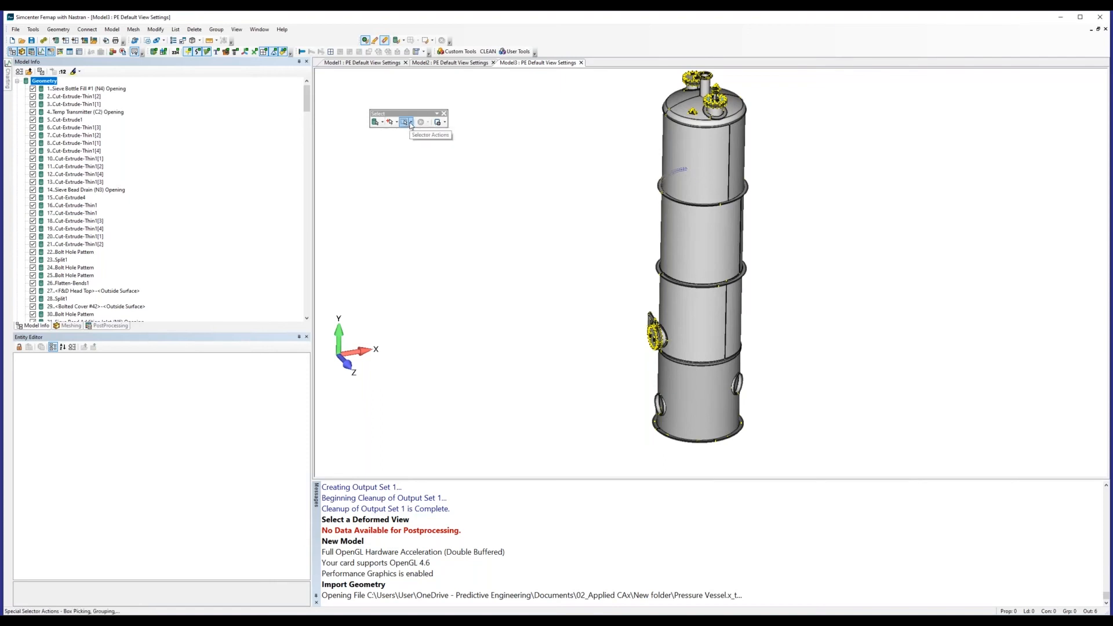
pyautogui.click(411, 124)
pyautogui.click(398, 124)
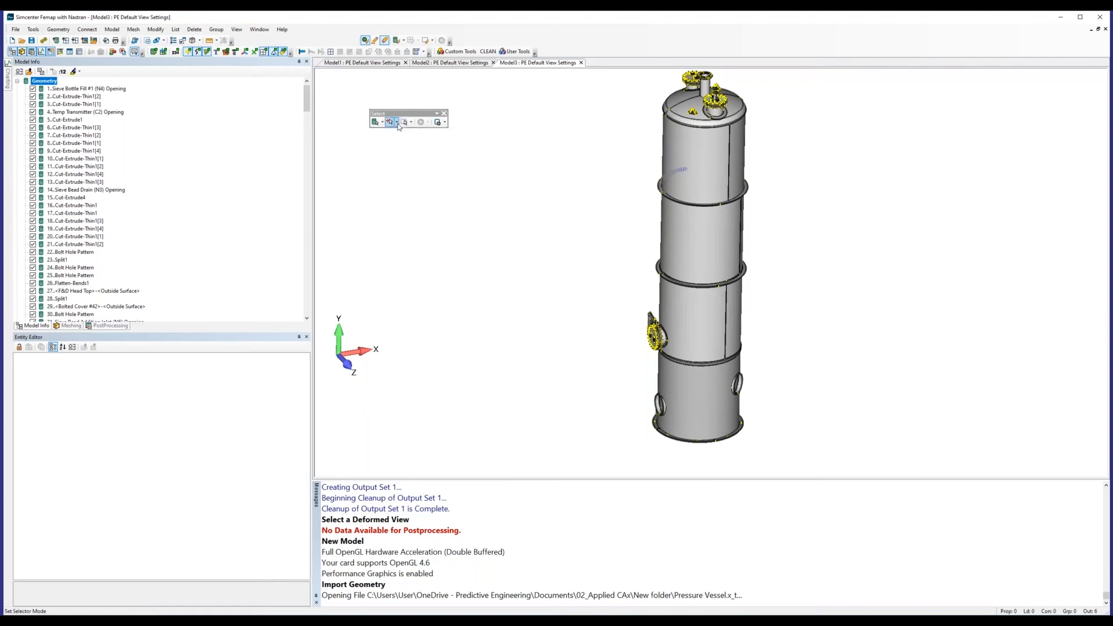
pyautogui.click(398, 124)
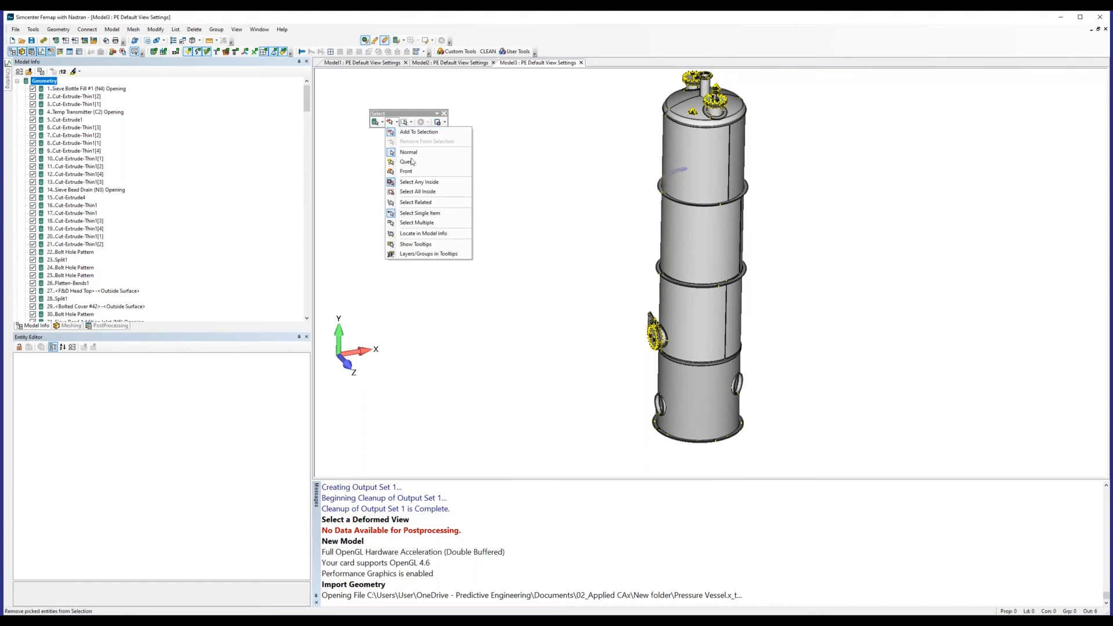
pyautogui.click(429, 224)
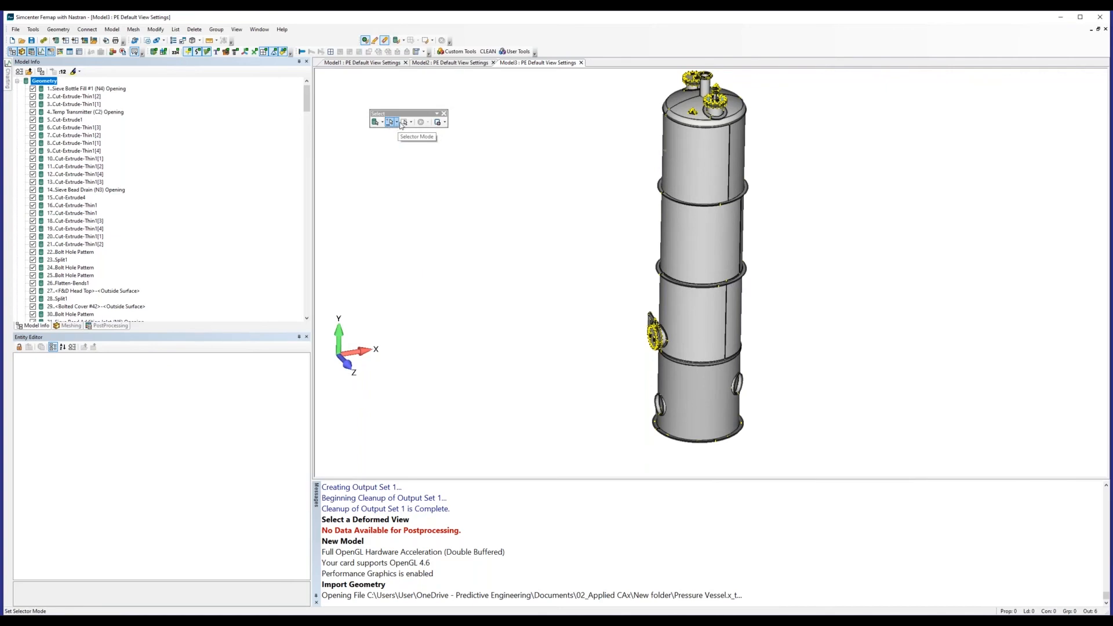
# - Select solids by size with a volume larger than 7, measuring a bolt on the front bolted cover as the reference
pyautogui.click(411, 123)
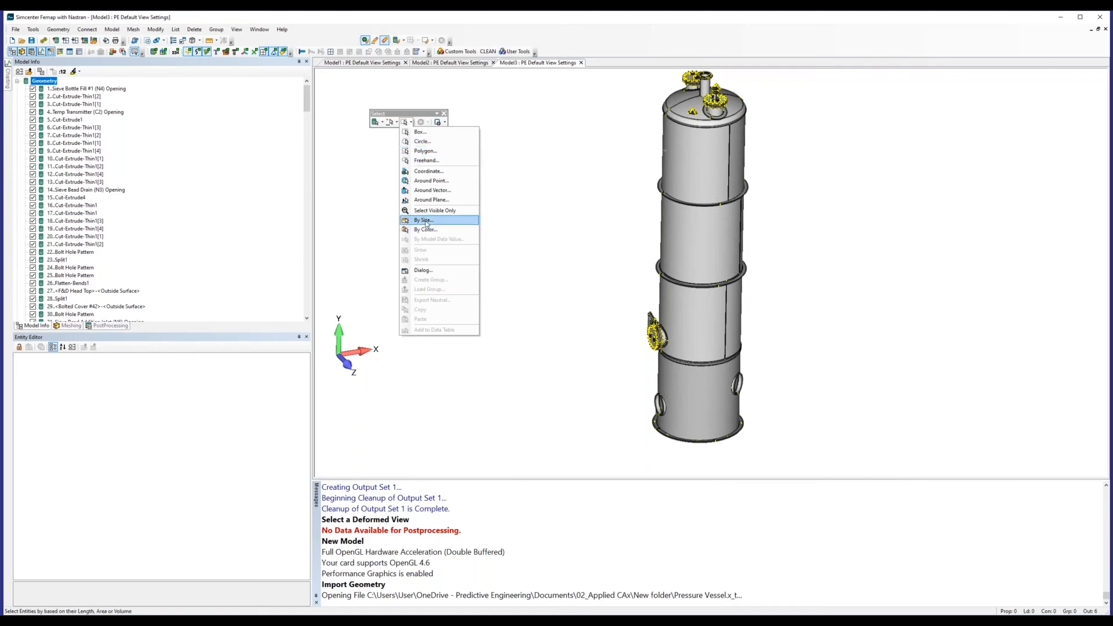
pyautogui.click(426, 221)
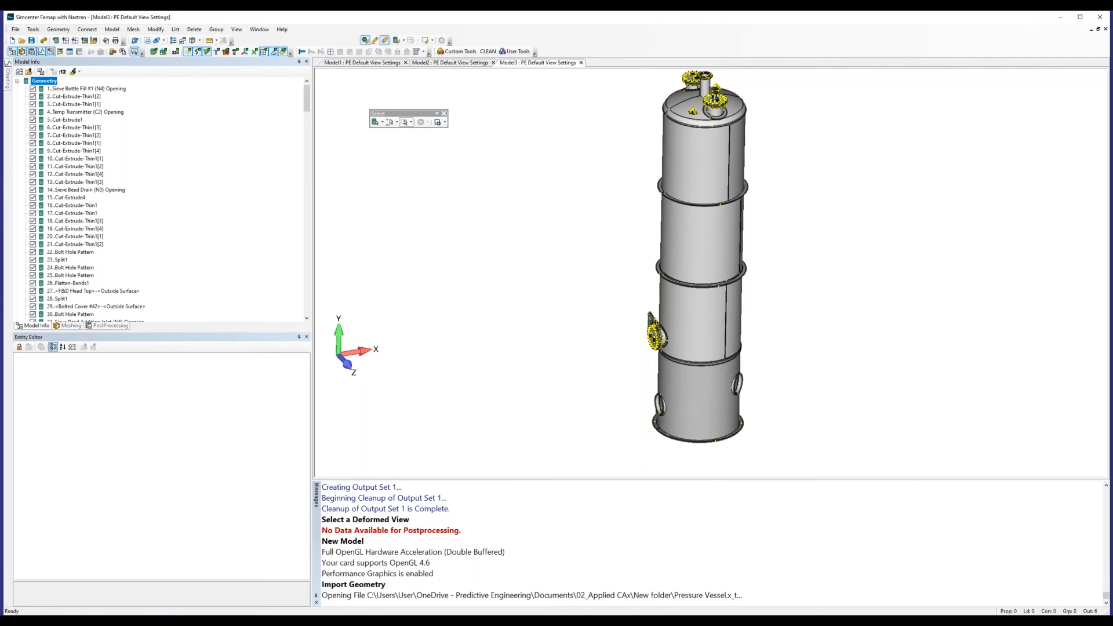
pyautogui.moveTo(559, 550); pyautogui.dragTo(513, 357)
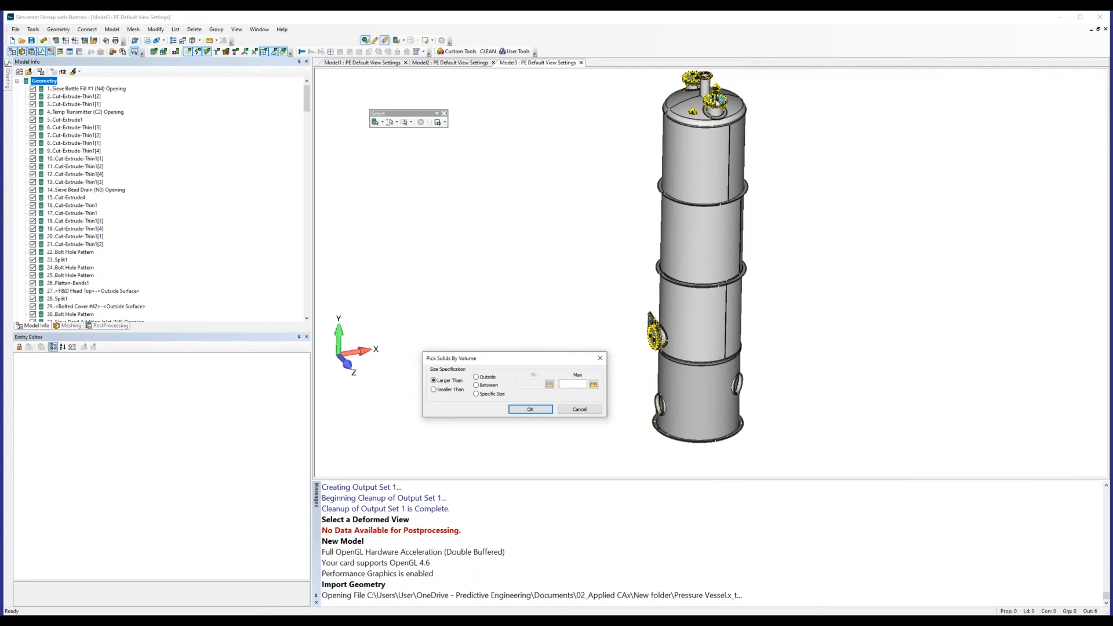
pyautogui.scroll(-1, 720, 97)
pyautogui.click(593, 385)
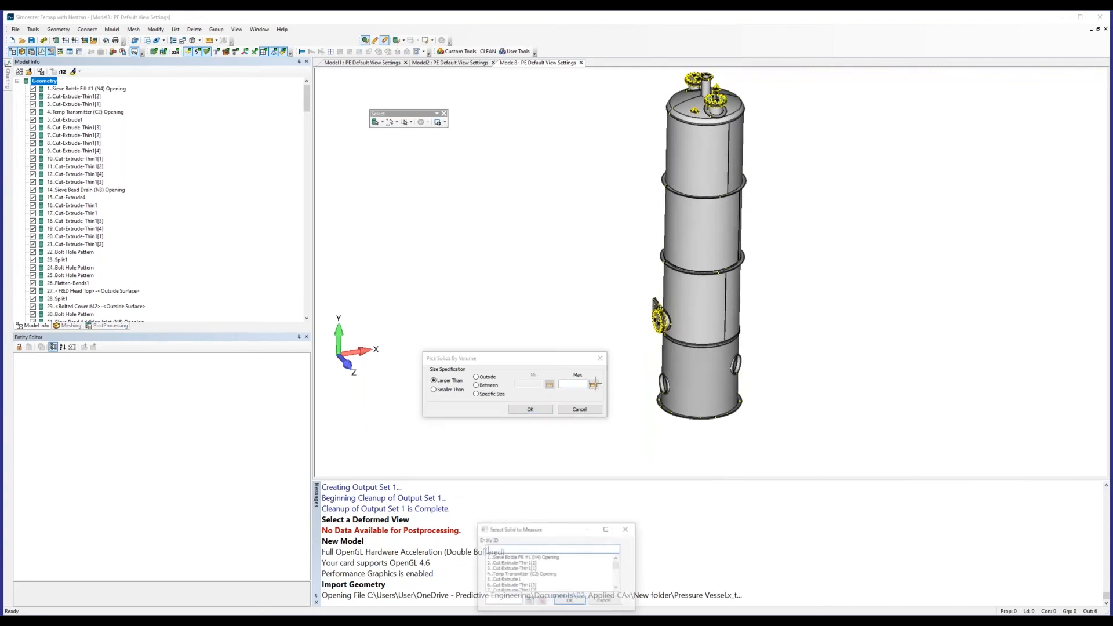
pyautogui.scroll(5, 711, 169)
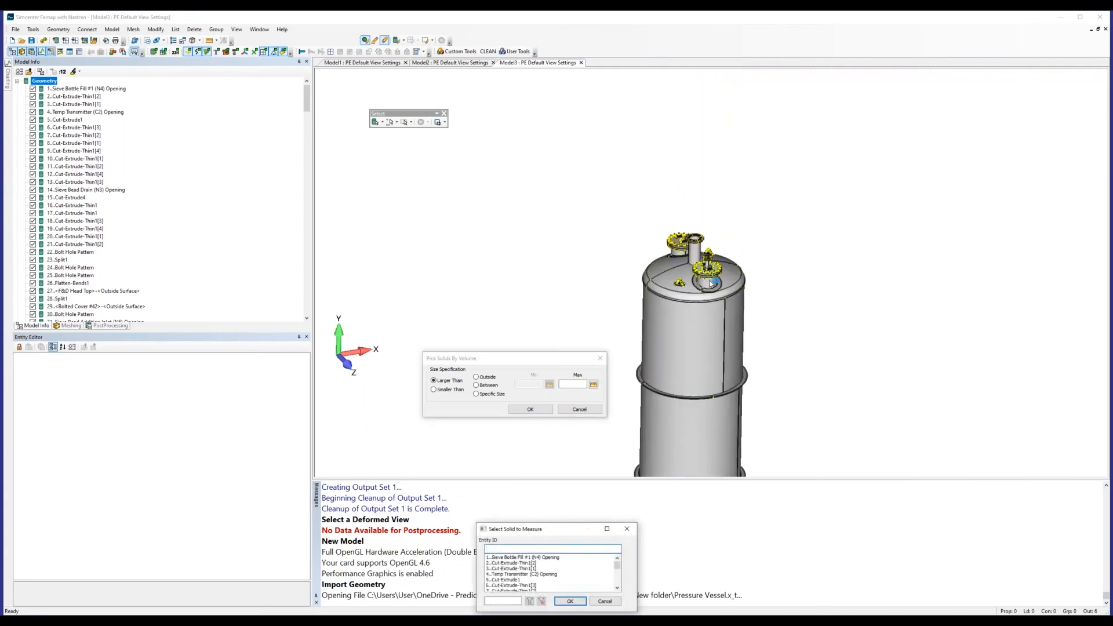
pyautogui.scroll(6, 692, 267)
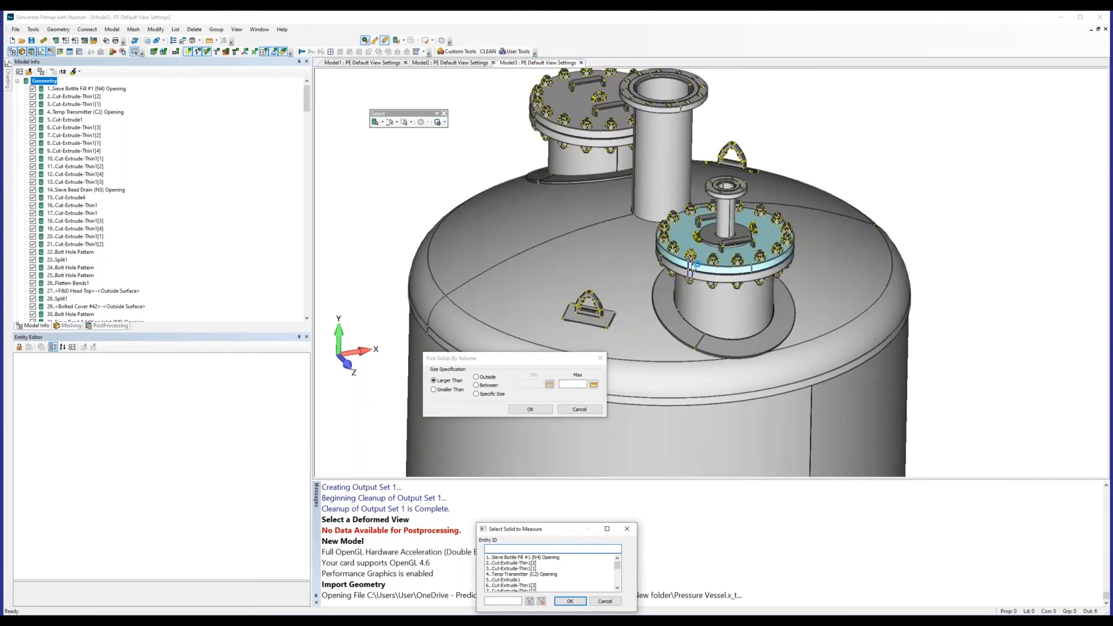
pyautogui.rightClick(689, 232)
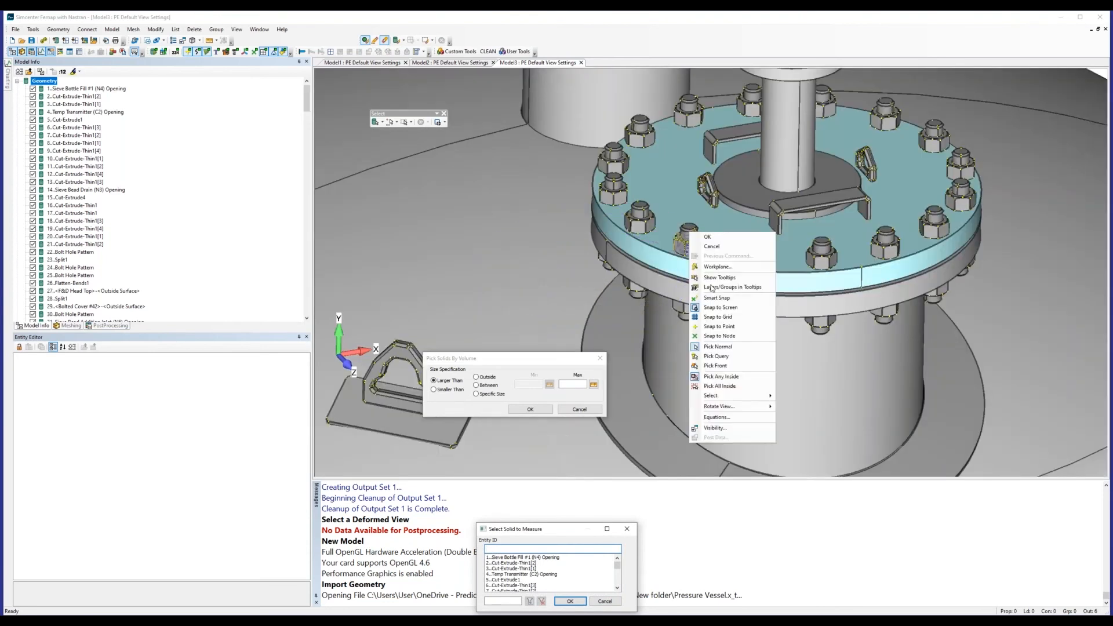
pyautogui.click(719, 327)
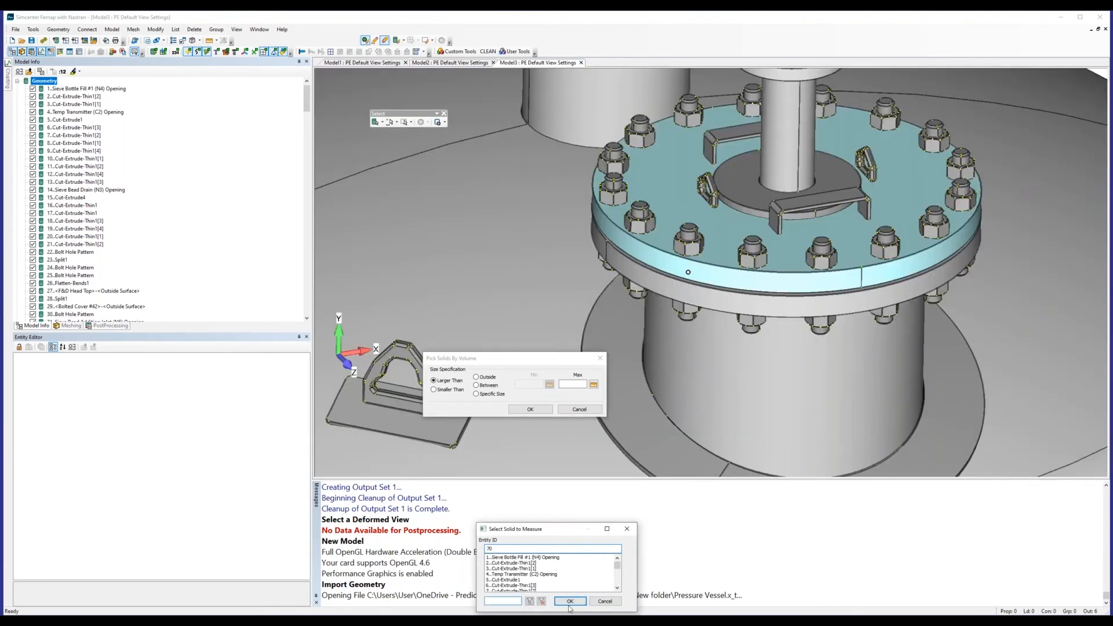
pyautogui.click(570, 602)
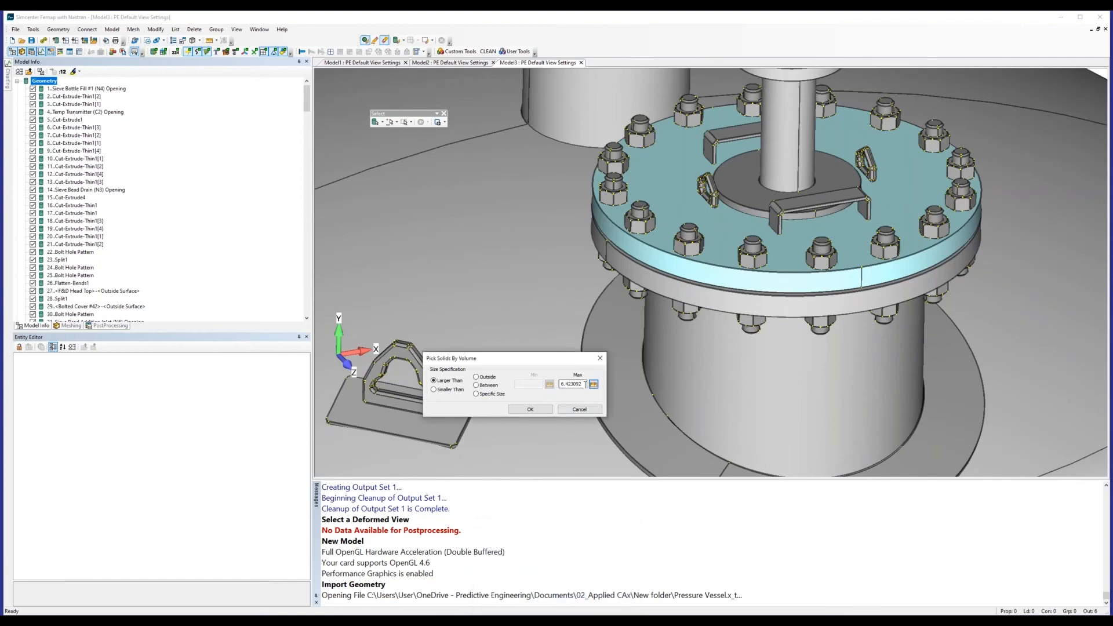
pyautogui.write('7')
pyautogui.click(520, 409)
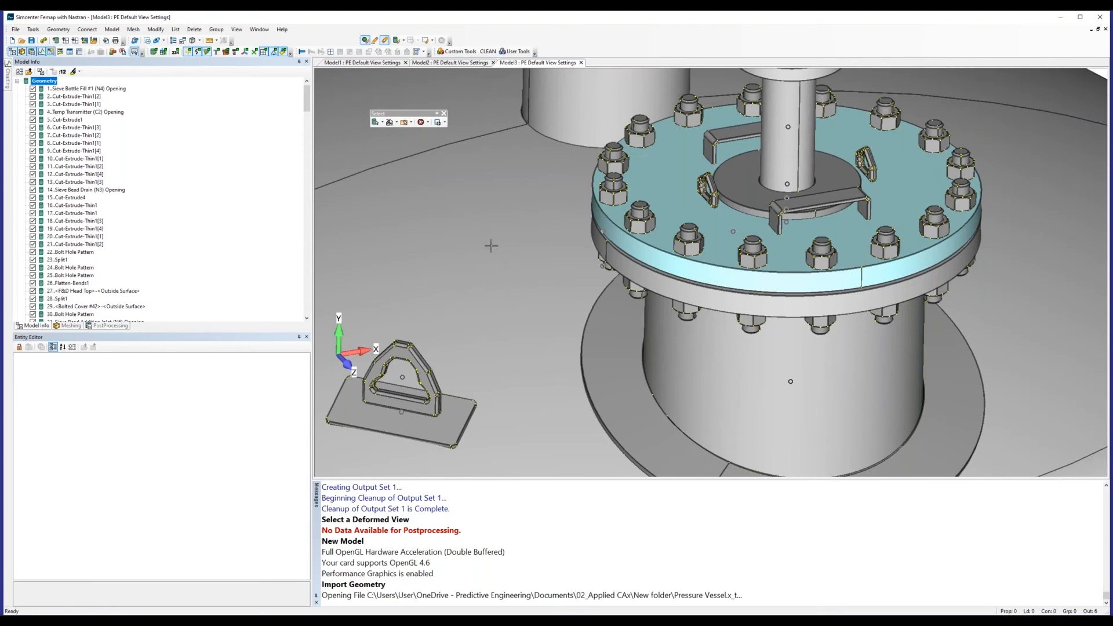
# - Check the selection list and show only the selected solids, hiding the small hardware on the vessel
pyautogui.moveTo(491, 246); pyautogui.dragTo(498, 208, button='middle')
pyautogui.scroll(-5, 601, 131)
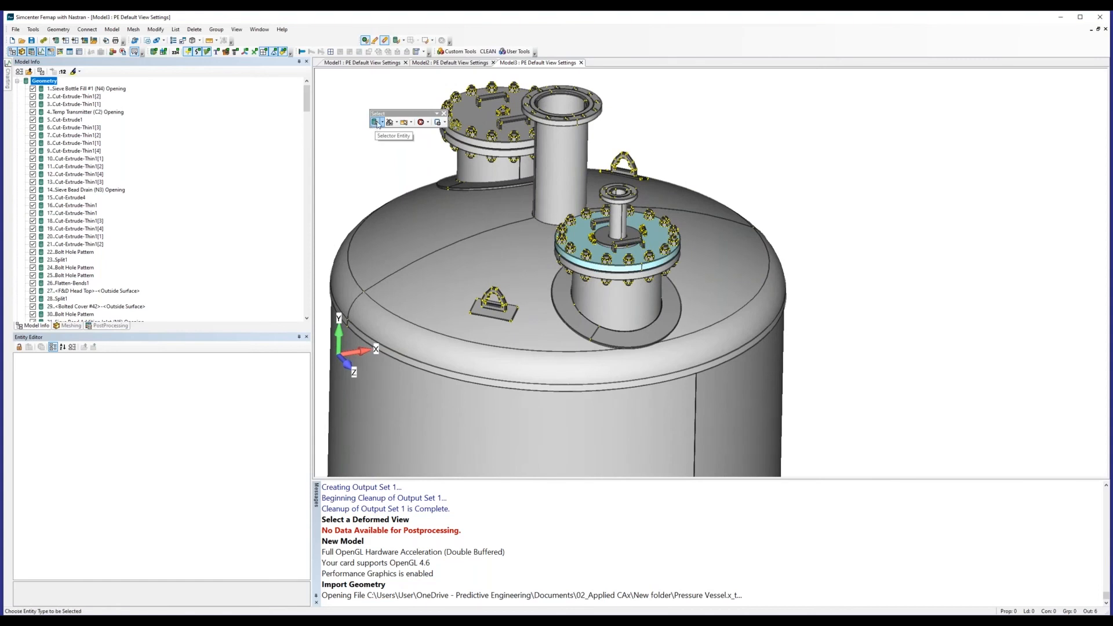
pyautogui.rightClick(725, 102)
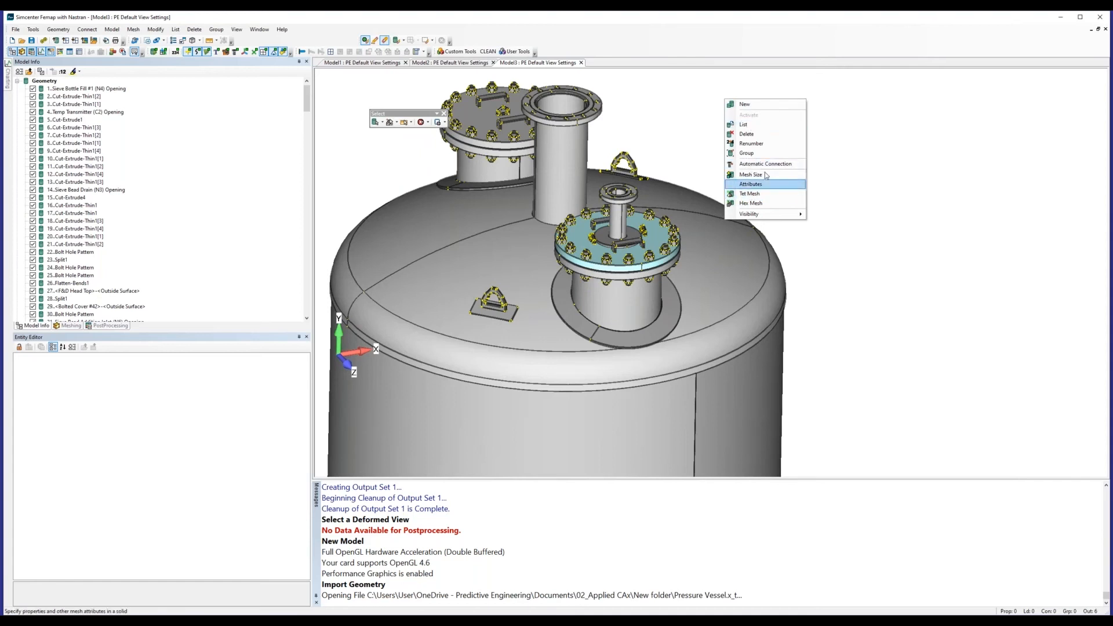
pyautogui.click(18, 82)
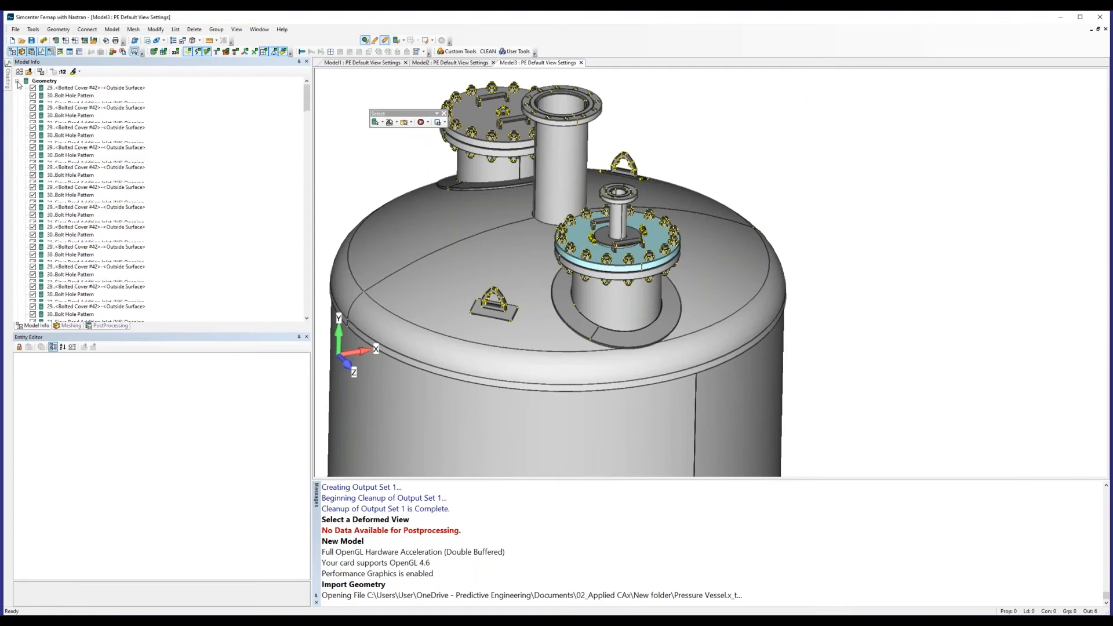
pyautogui.click(18, 81)
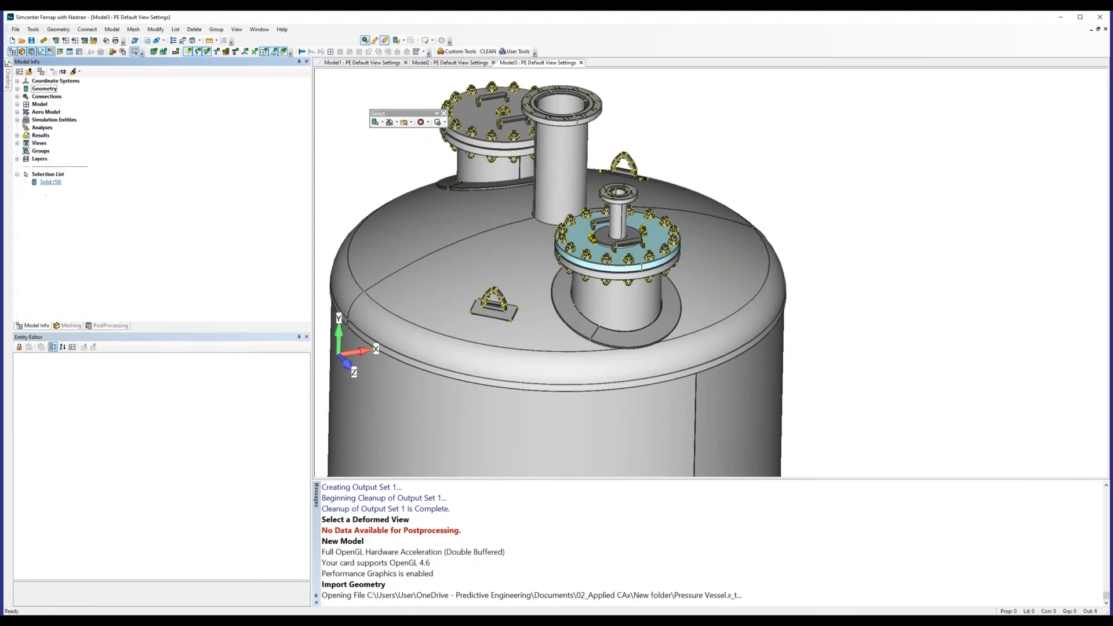
pyautogui.rightClick(738, 104)
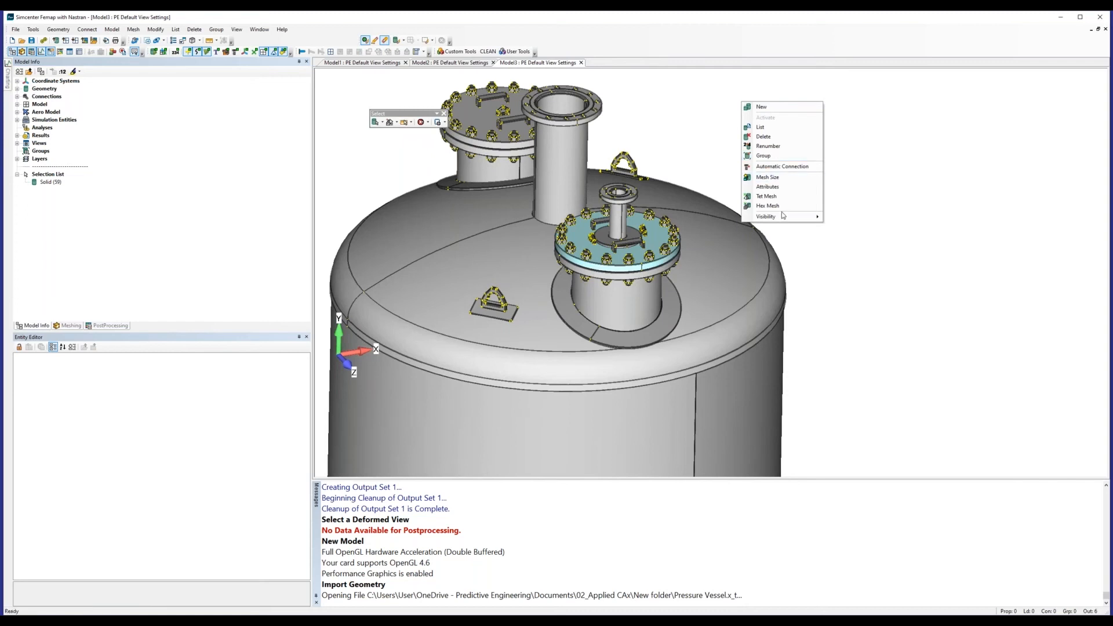
pyautogui.moveTo(800, 220)
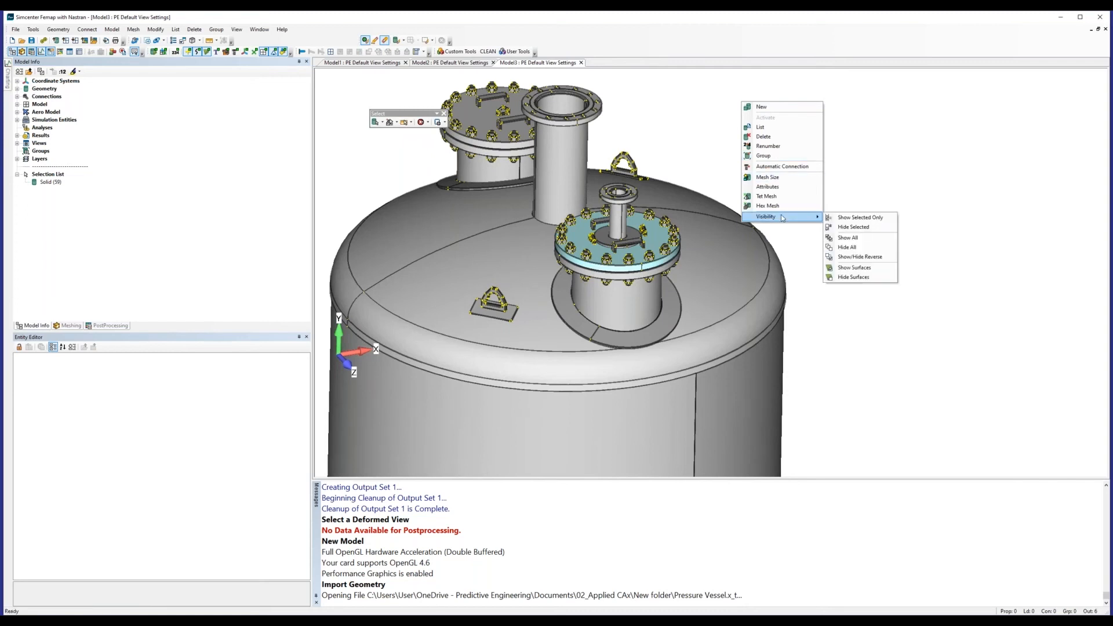
pyautogui.click(857, 218)
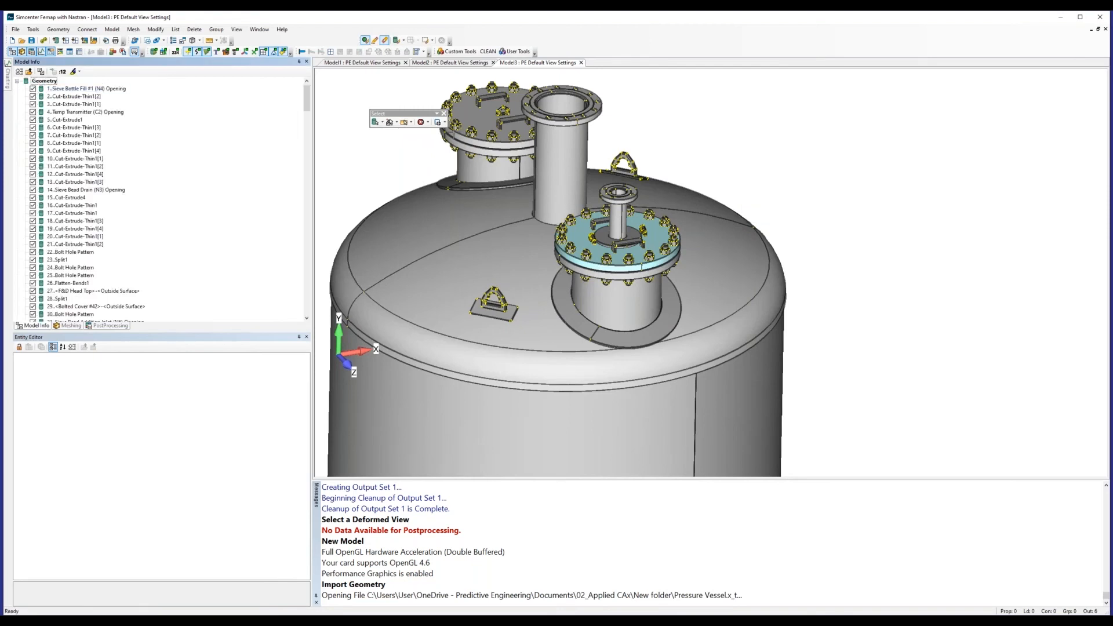
pyautogui.rightClick(739, 98)
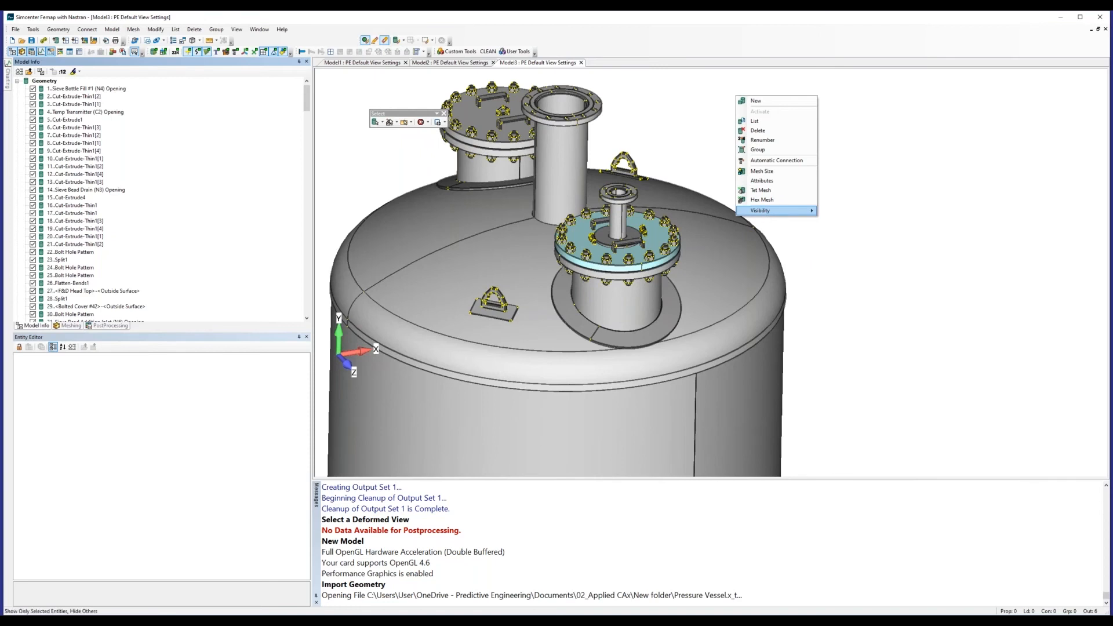
pyautogui.moveTo(770, 174)
pyautogui.mouseDown(button='middle')
pyautogui.moveTo(735, 213)
pyautogui.moveTo(708, 191)
pyautogui.moveTo(729, 20)
pyautogui.moveTo(751, 217)
pyautogui.moveTo(740, 222)
pyautogui.mouseUp(button='middle')
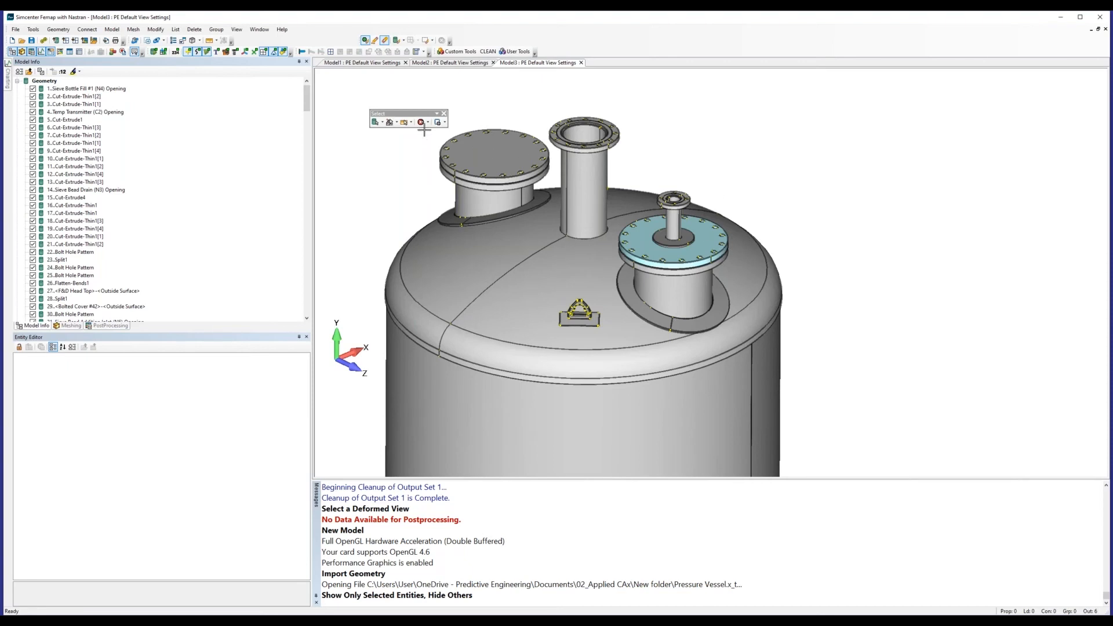
# - Create a new model and import the geometry file Drive Link.x_t into it
pyautogui.click(11, 40)
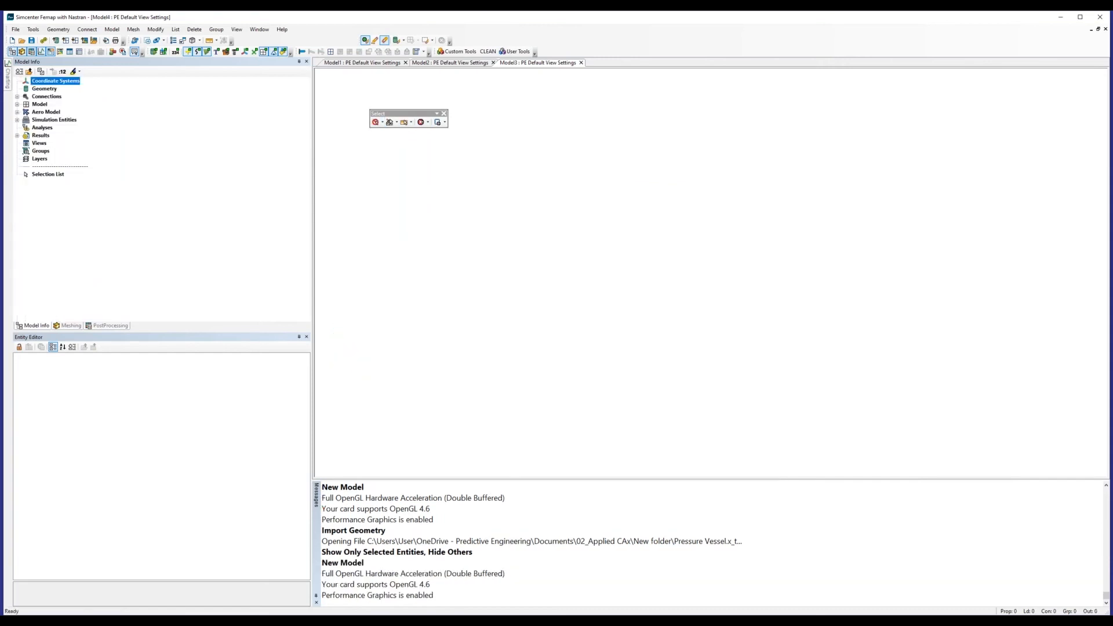
pyautogui.click(15, 29)
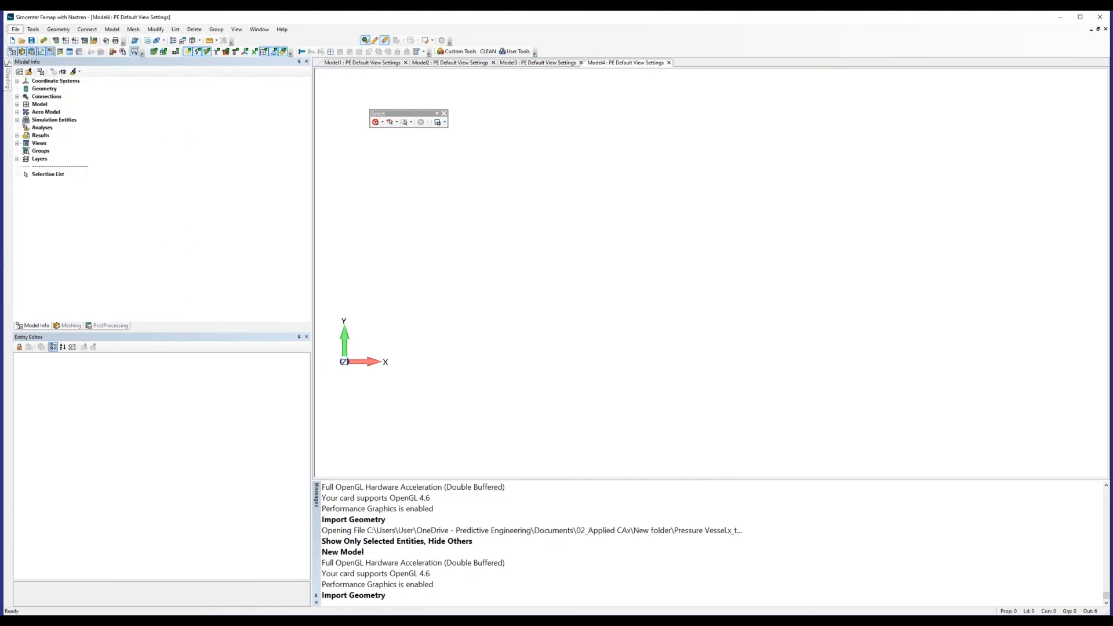
pyautogui.doubleClick(612, 213)
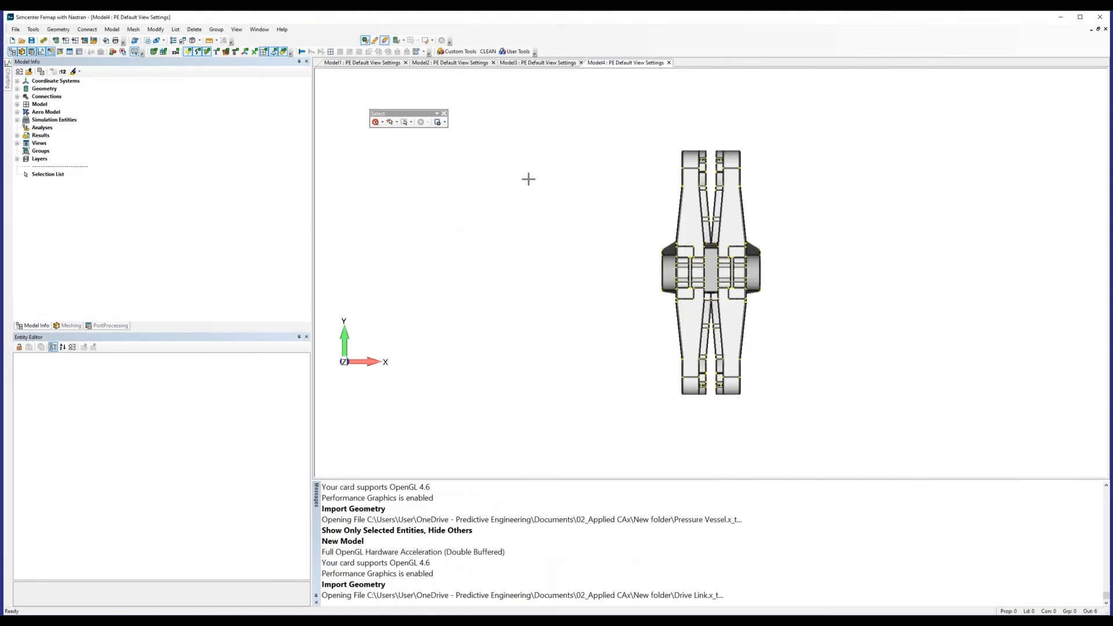
pyautogui.moveTo(560, 202); pyautogui.dragTo(667, 241, button='middle')
# - Show only the central link solid and expand the geometry list in the model tree, leaving entity selection set to None
pyautogui.click(382, 122)
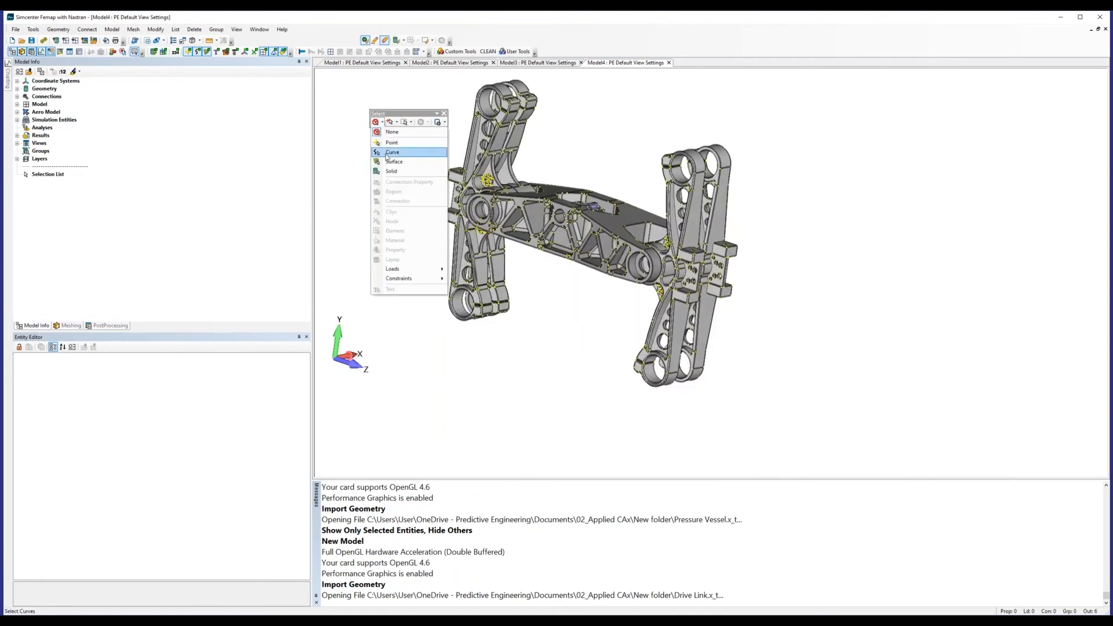
pyautogui.click(391, 171)
pyautogui.rightClick(542, 216)
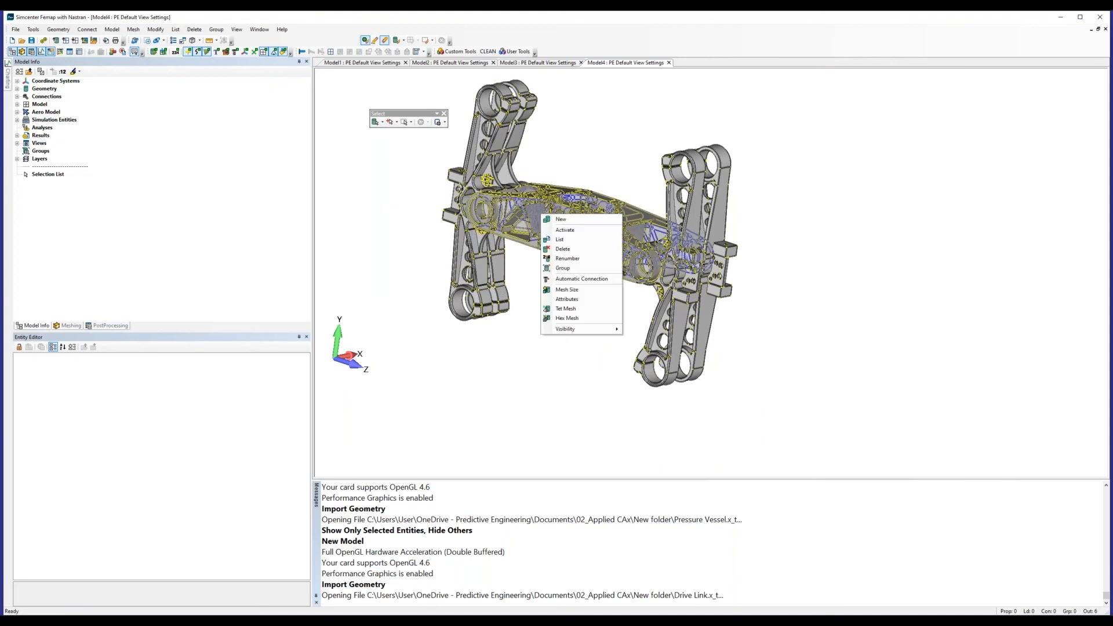
pyautogui.moveTo(580, 329)
pyautogui.click(635, 329)
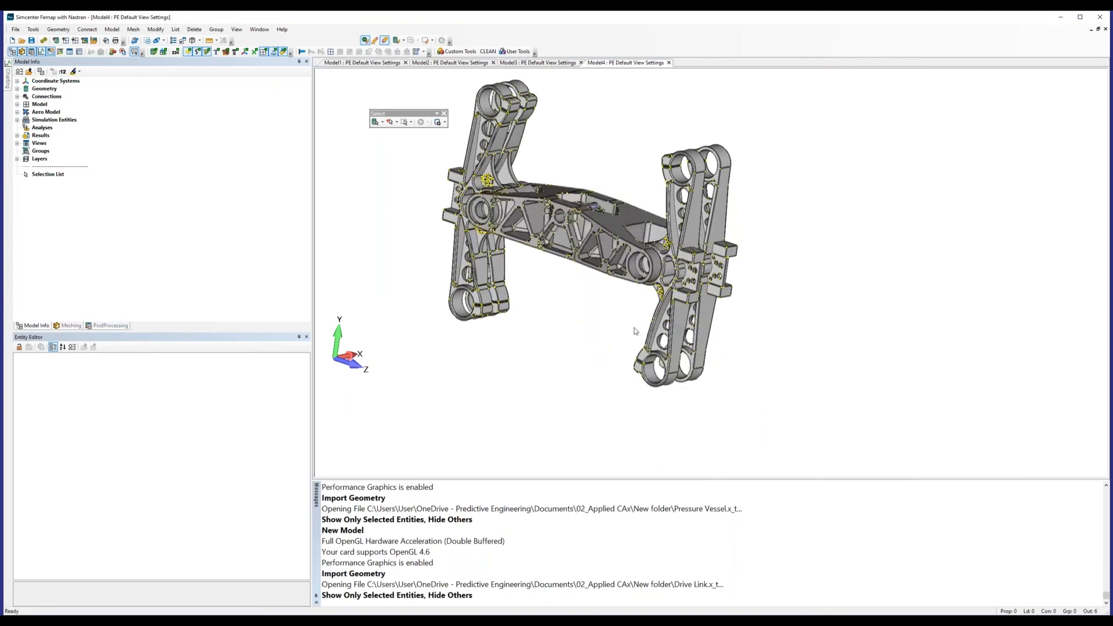
pyautogui.click(375, 122)
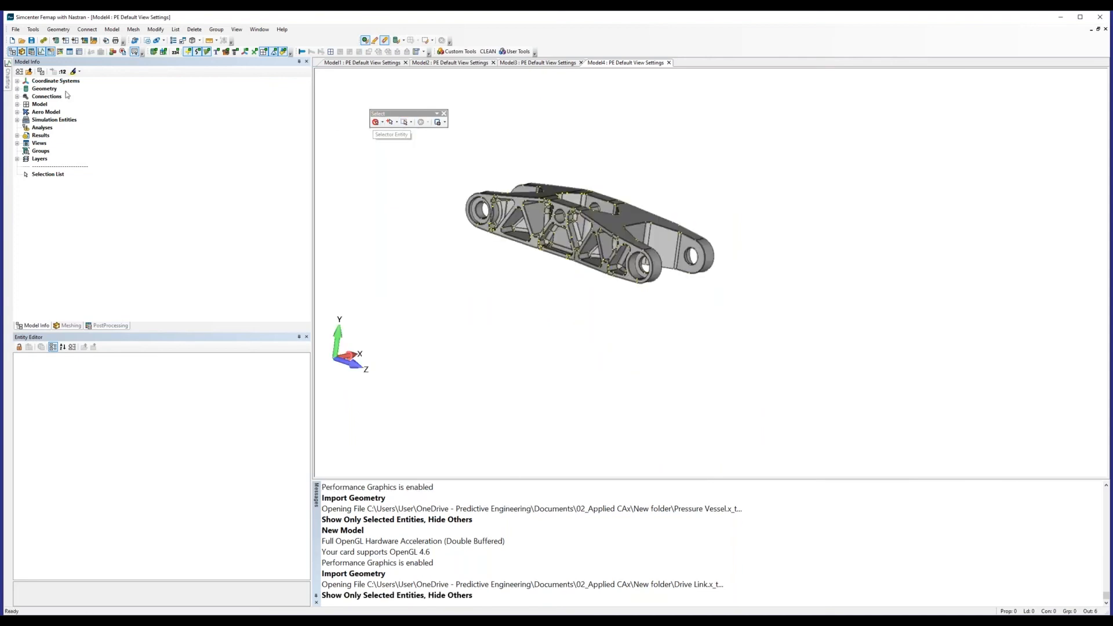
pyautogui.click(18, 89)
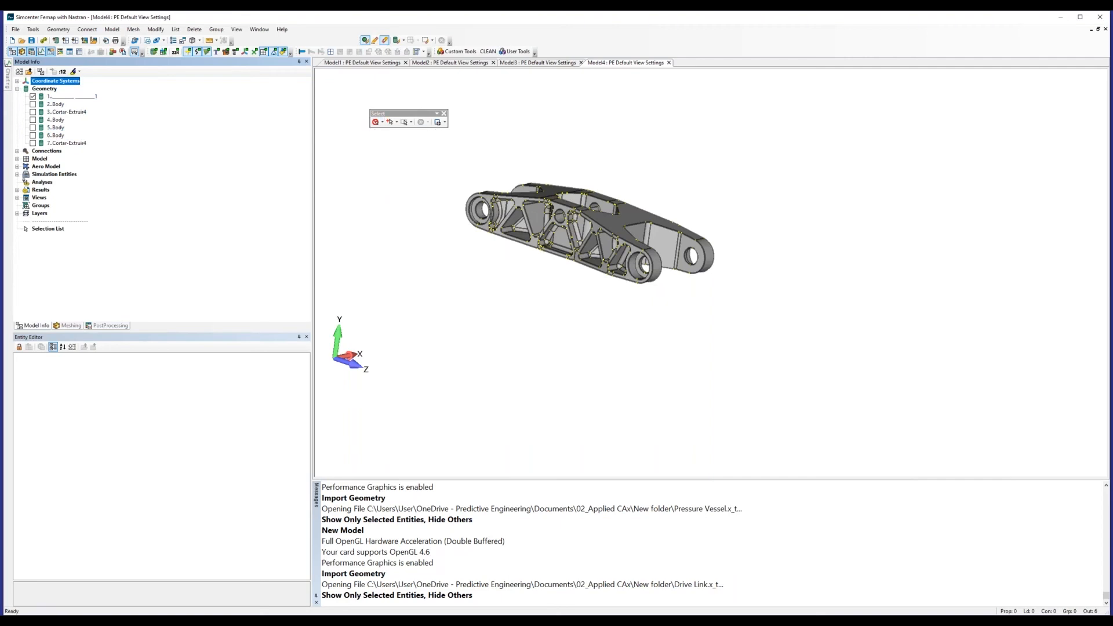
pyautogui.click(382, 123)
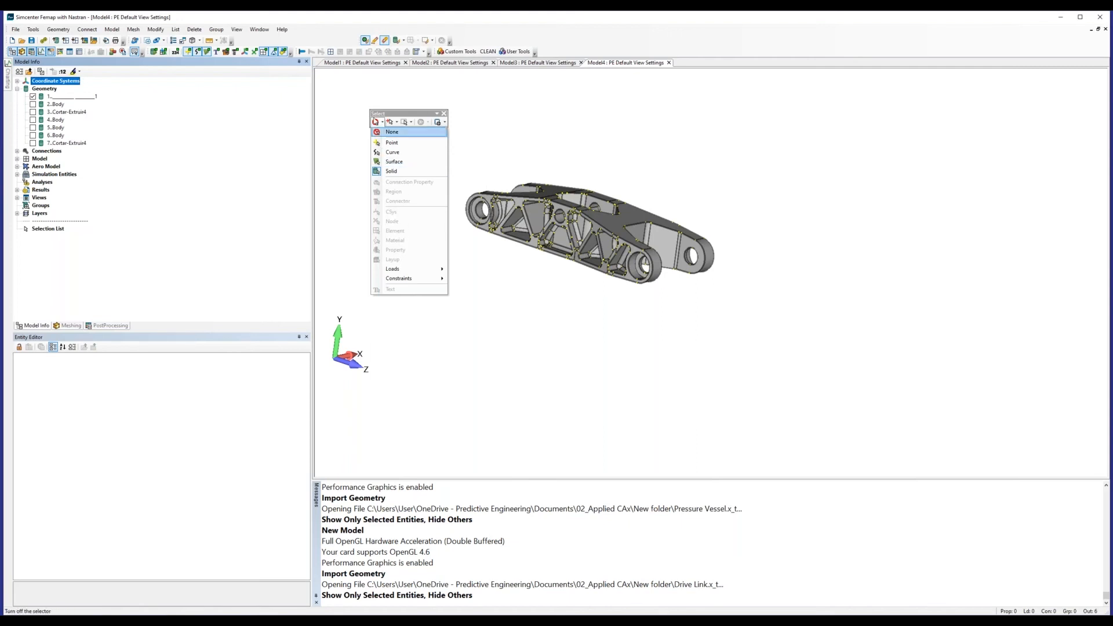
pyautogui.click(392, 132)
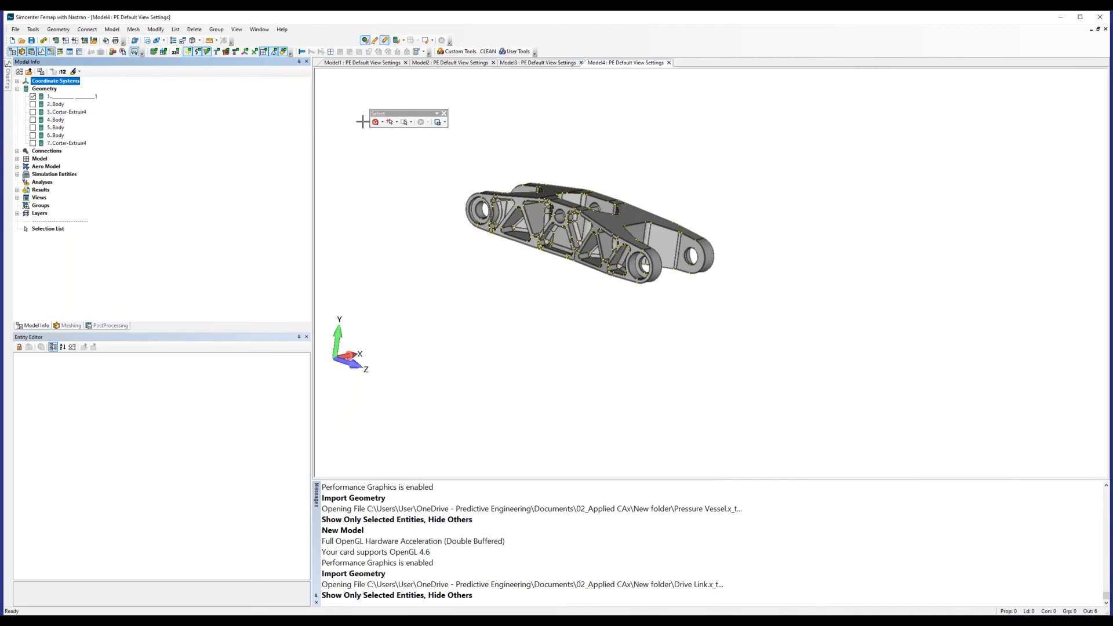
pyautogui.click(112, 29)
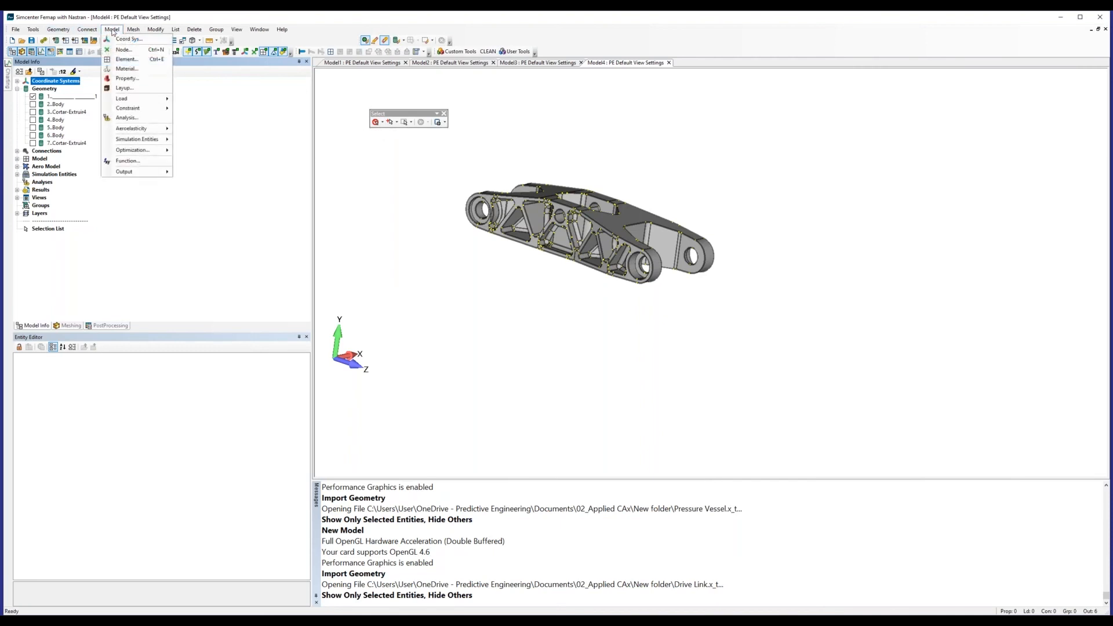
pyautogui.click(135, 70)
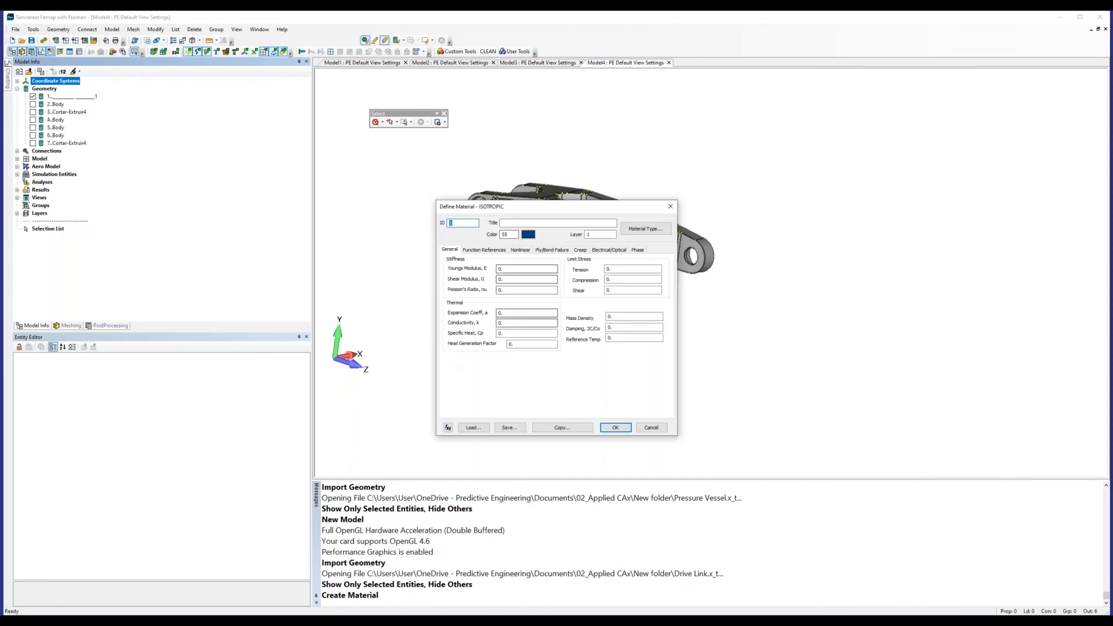
pyautogui.click(661, 429)
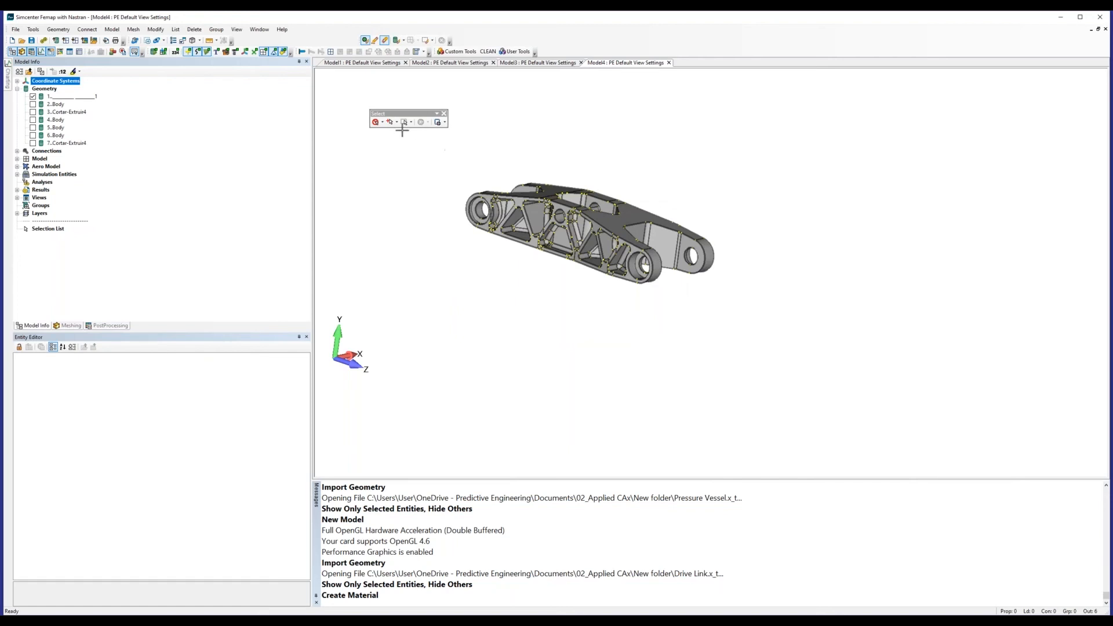
# - Apply a tet mesh size with an element size of 0.2 to the central link solid
pyautogui.click(379, 123)
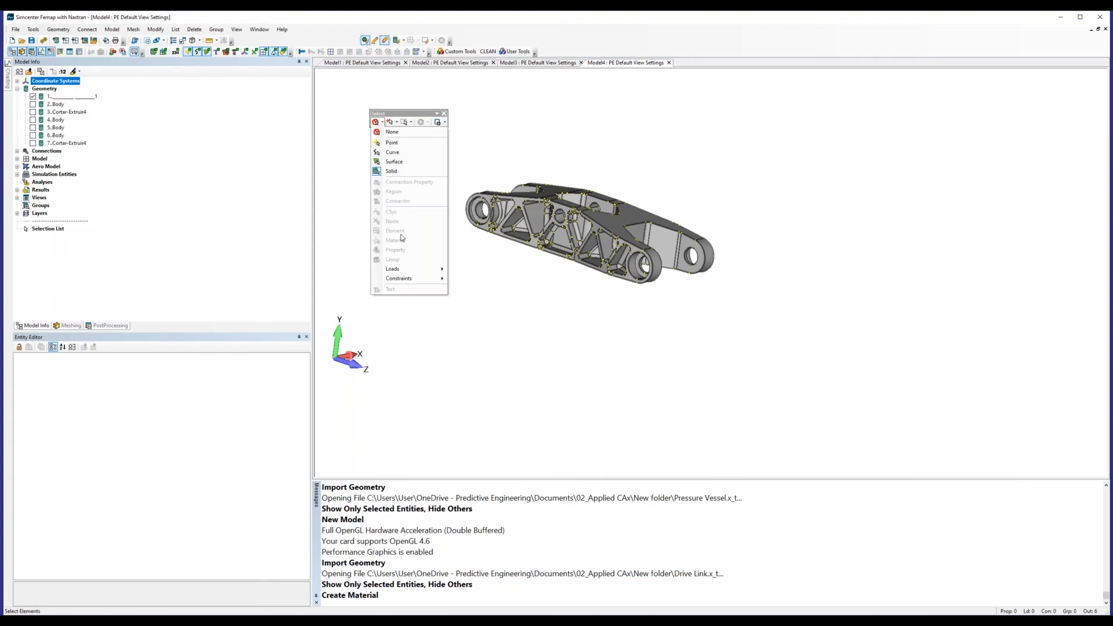
pyautogui.click(391, 172)
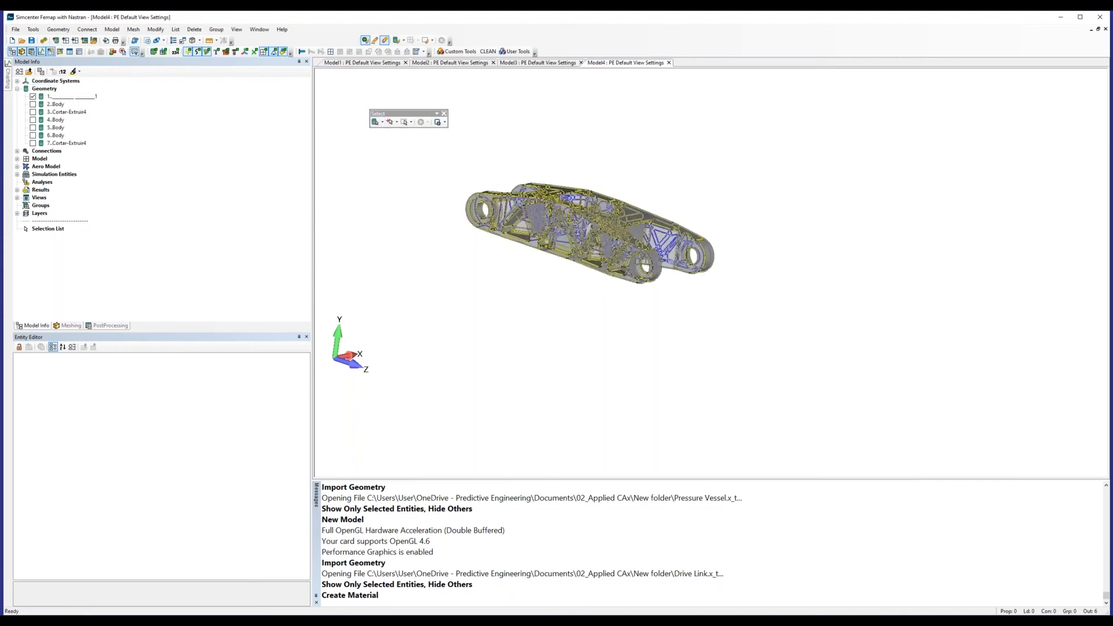
pyautogui.rightClick(521, 209)
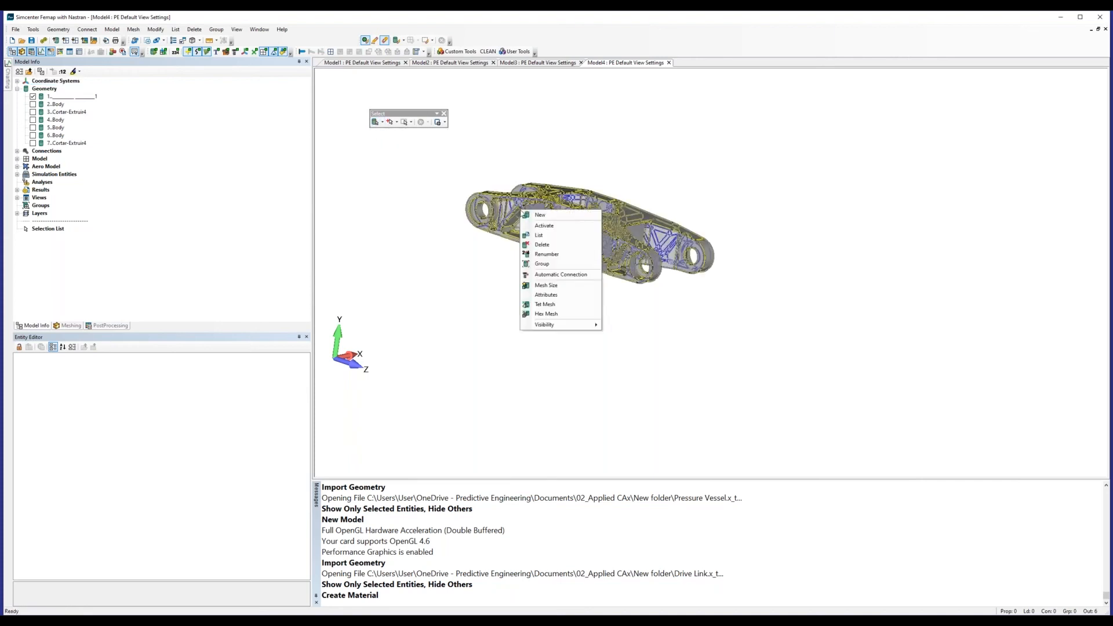
pyautogui.click(549, 286)
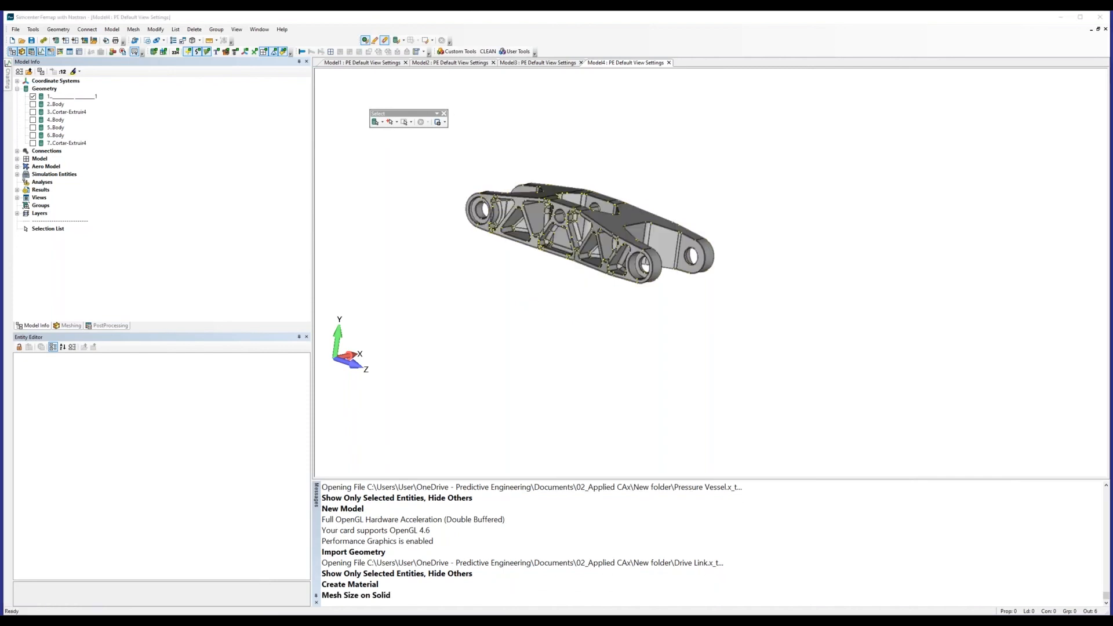
pyautogui.write('.2')
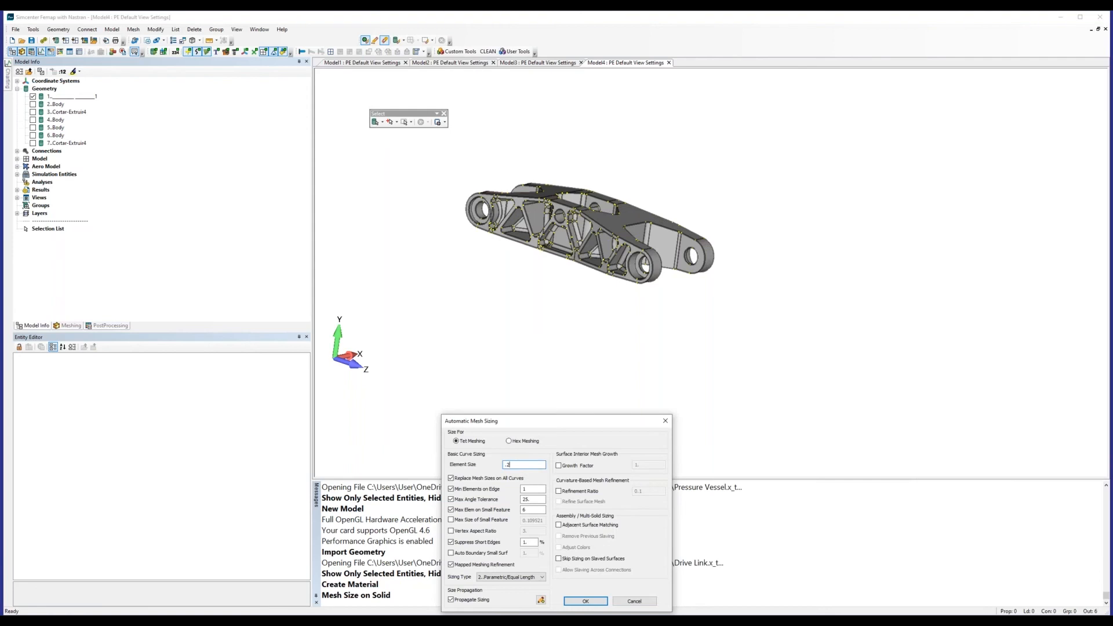
pyautogui.press('Return')
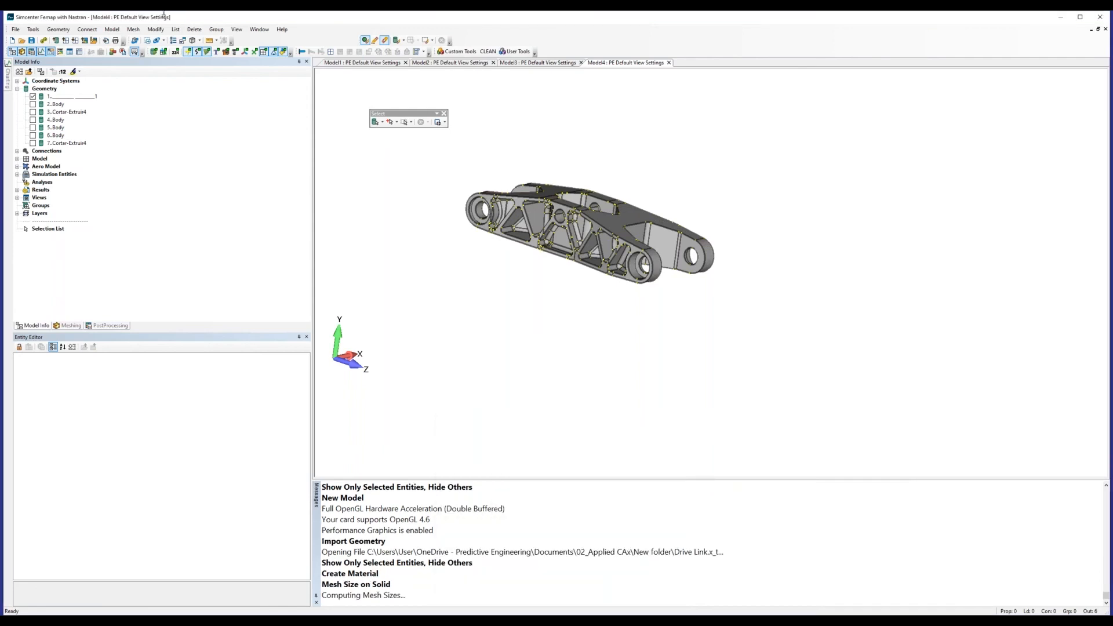
# - Display the mesh size locations on the link's curves and inspect them along the pockets and holes
pyautogui.click(199, 41)
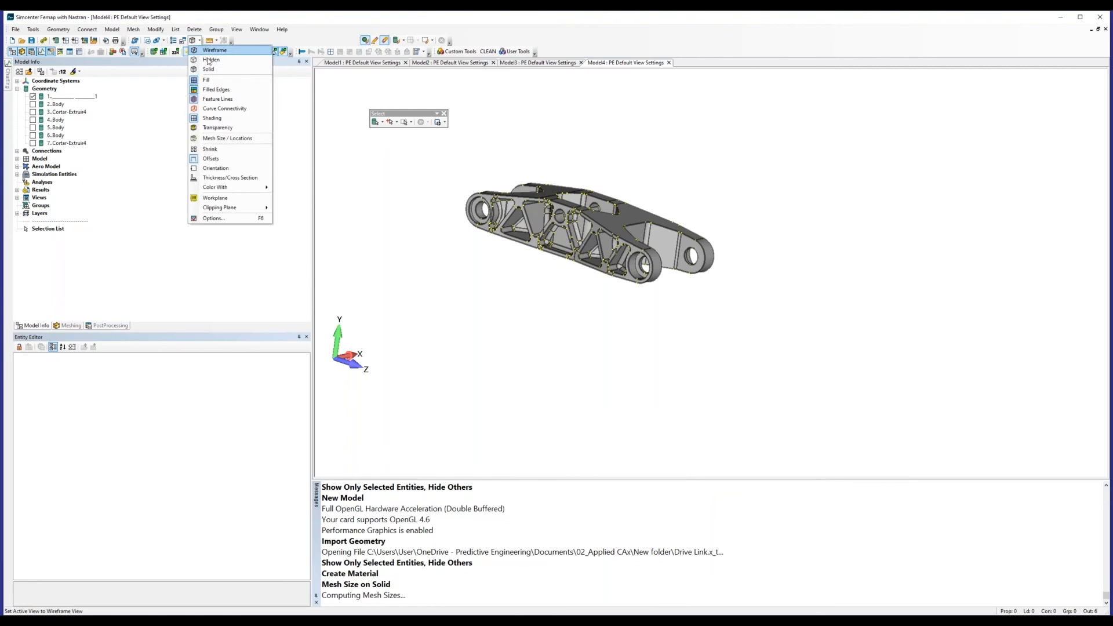
pyautogui.click(231, 139)
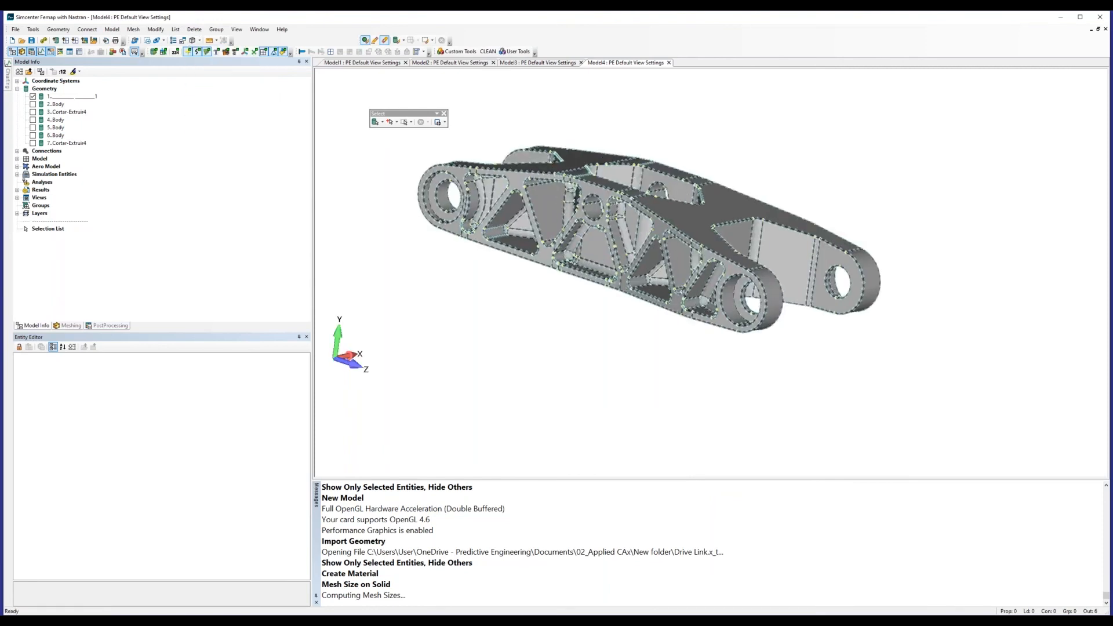
pyautogui.scroll(5, 538, 225)
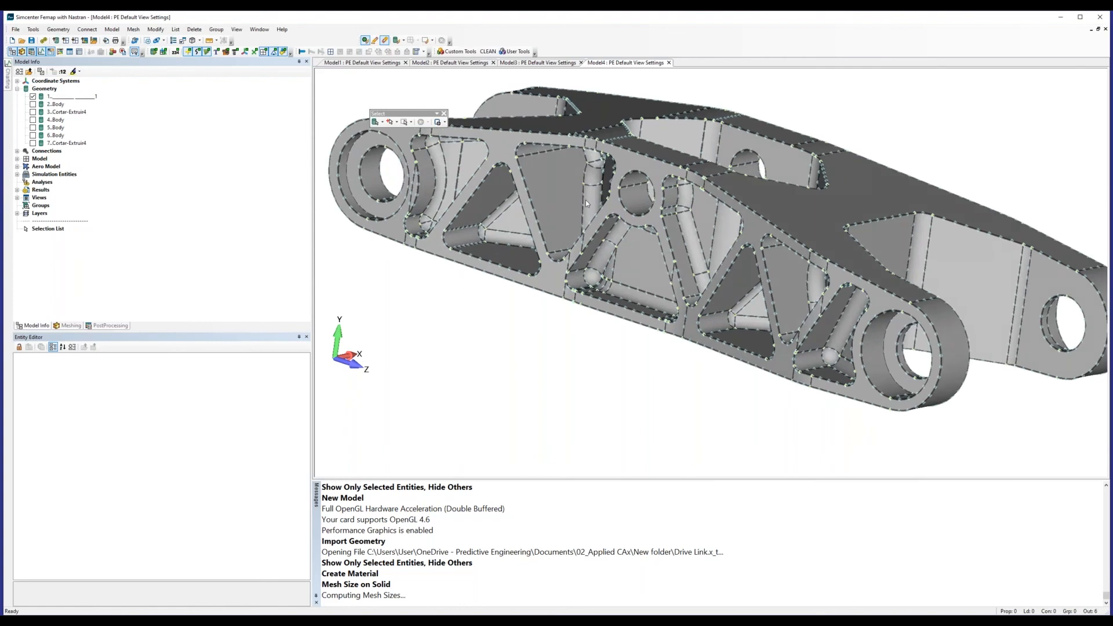
pyautogui.moveTo(585, 200); pyautogui.dragTo(621, 224, button='middle')
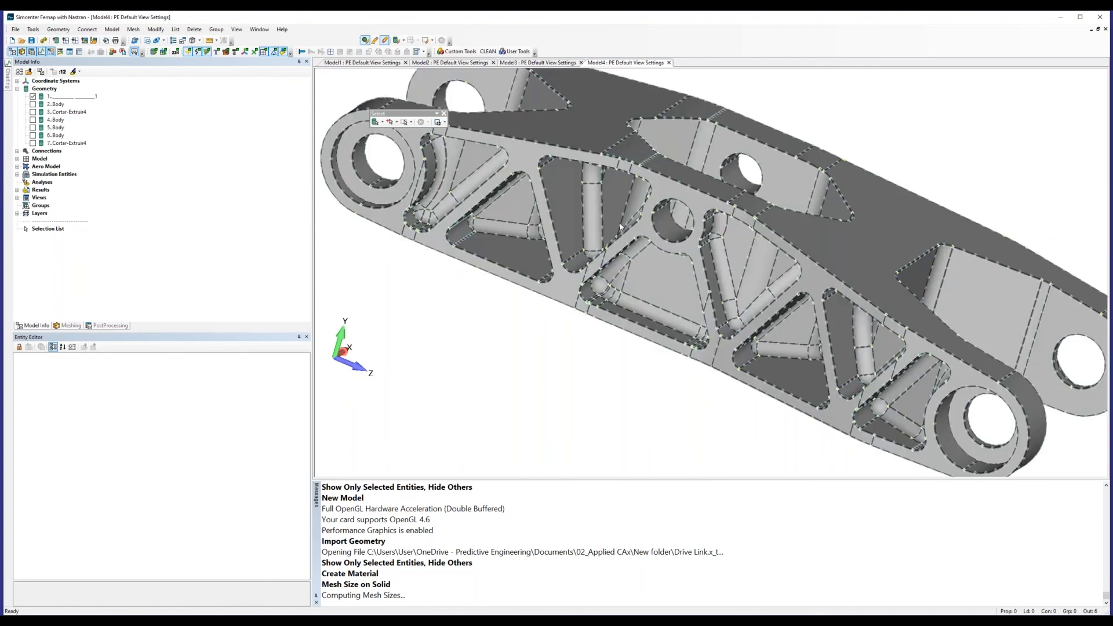
# - Using surface selection in Front mode, apply an element size of 0.081375 to the link's front face around the central hole
pyautogui.click(378, 122)
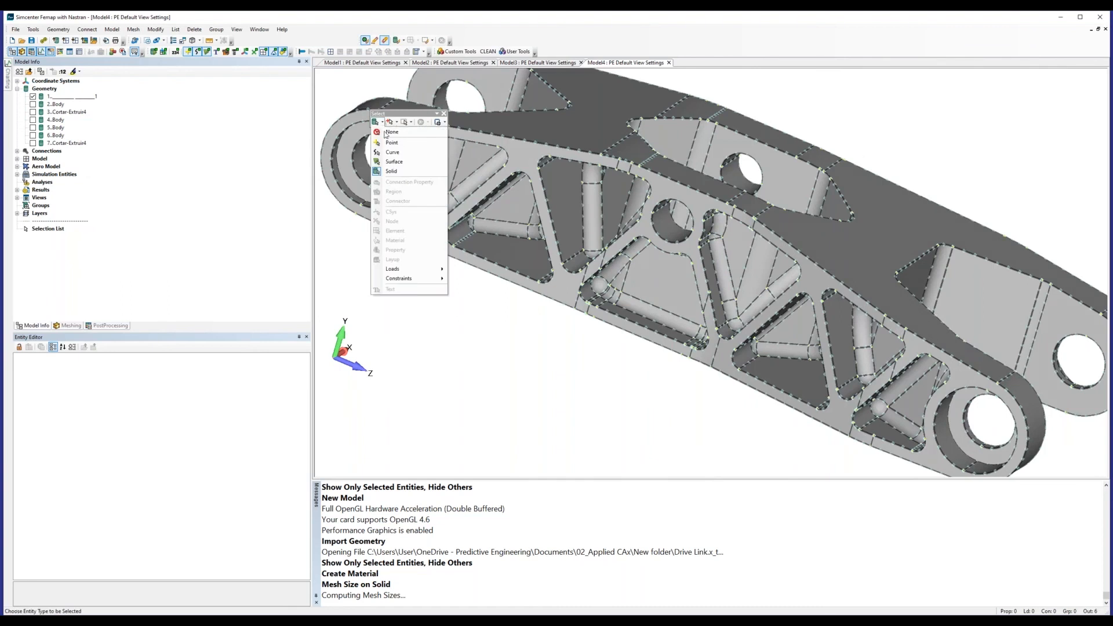
pyautogui.click(390, 162)
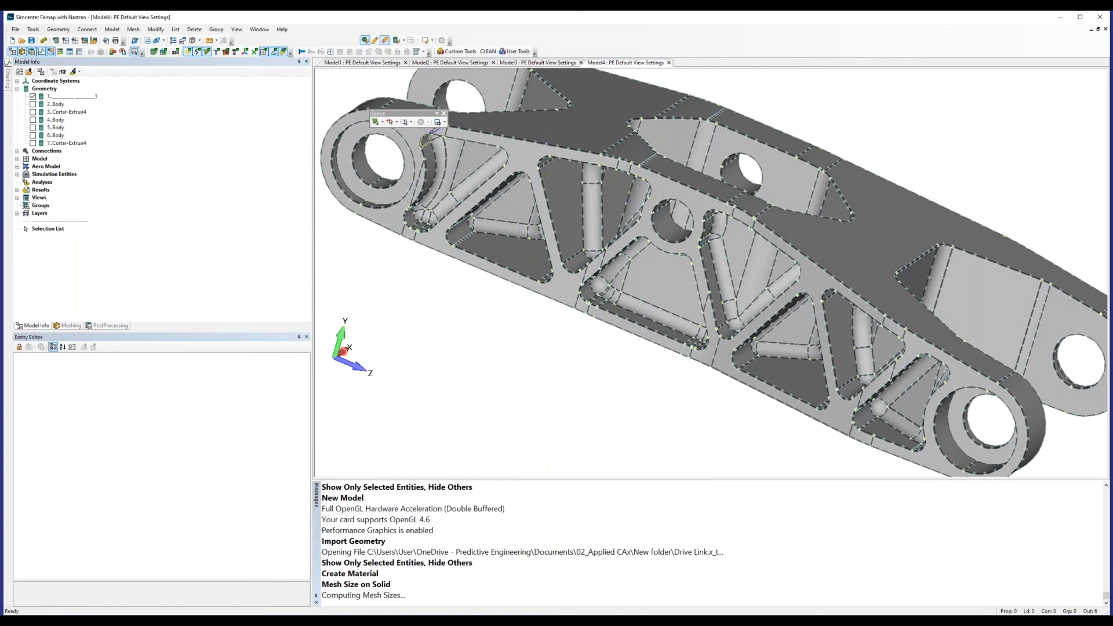
pyautogui.click(401, 123)
pyautogui.click(391, 122)
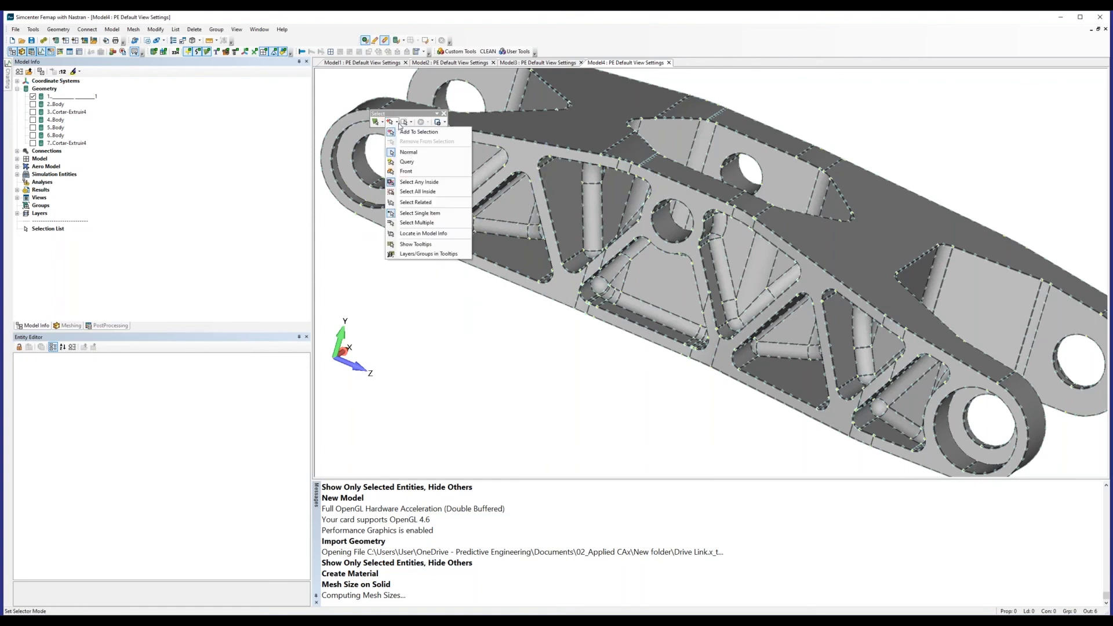
pyautogui.click(409, 172)
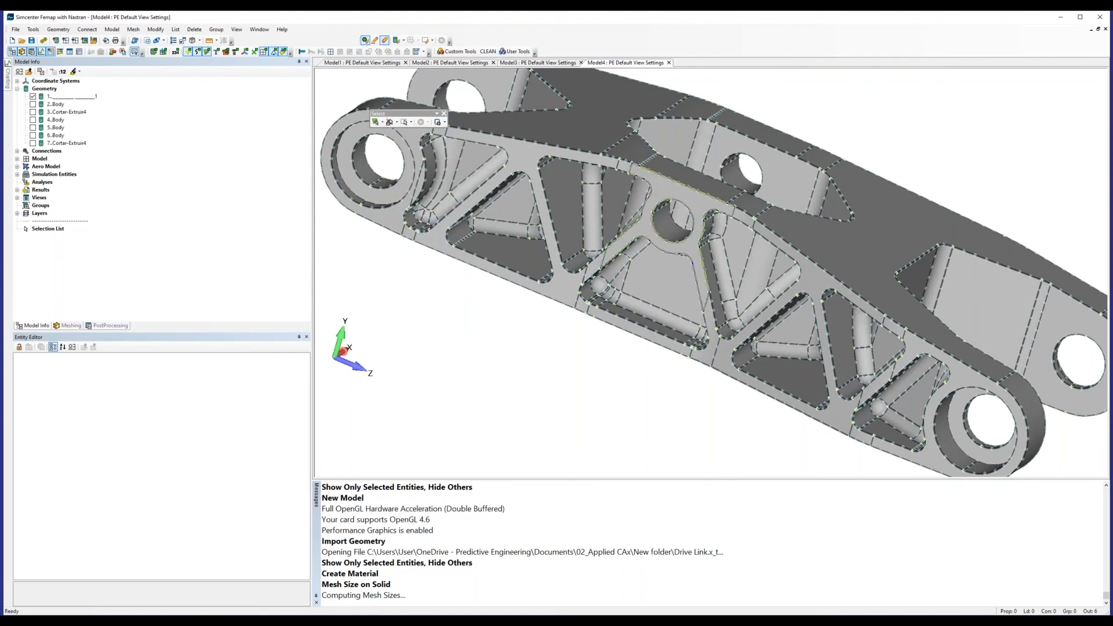
pyautogui.rightClick(674, 198)
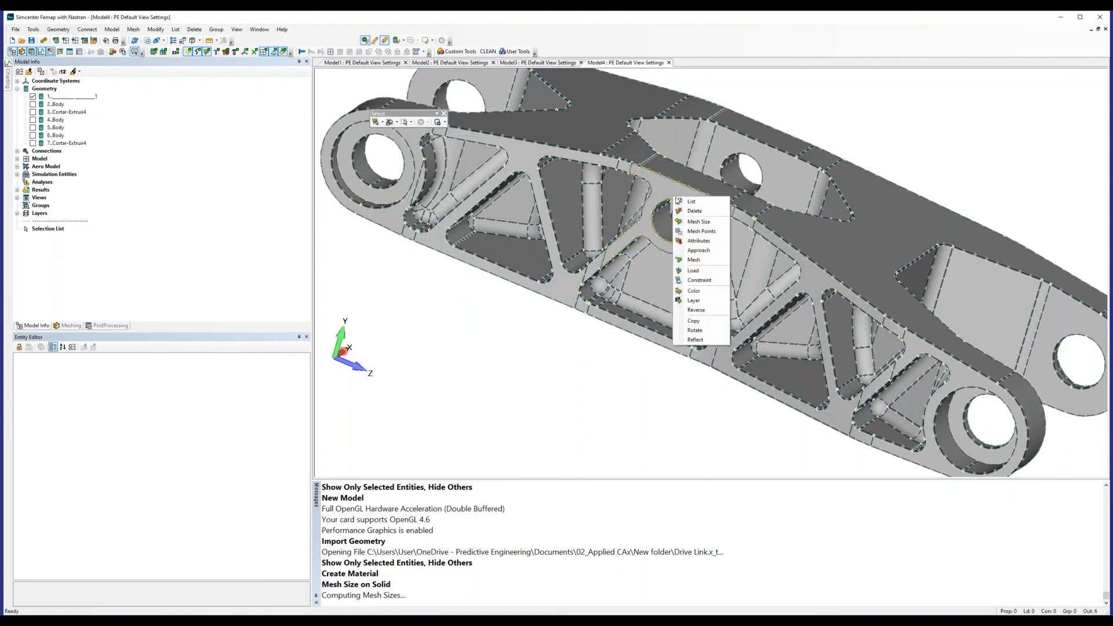
pyautogui.click(696, 222)
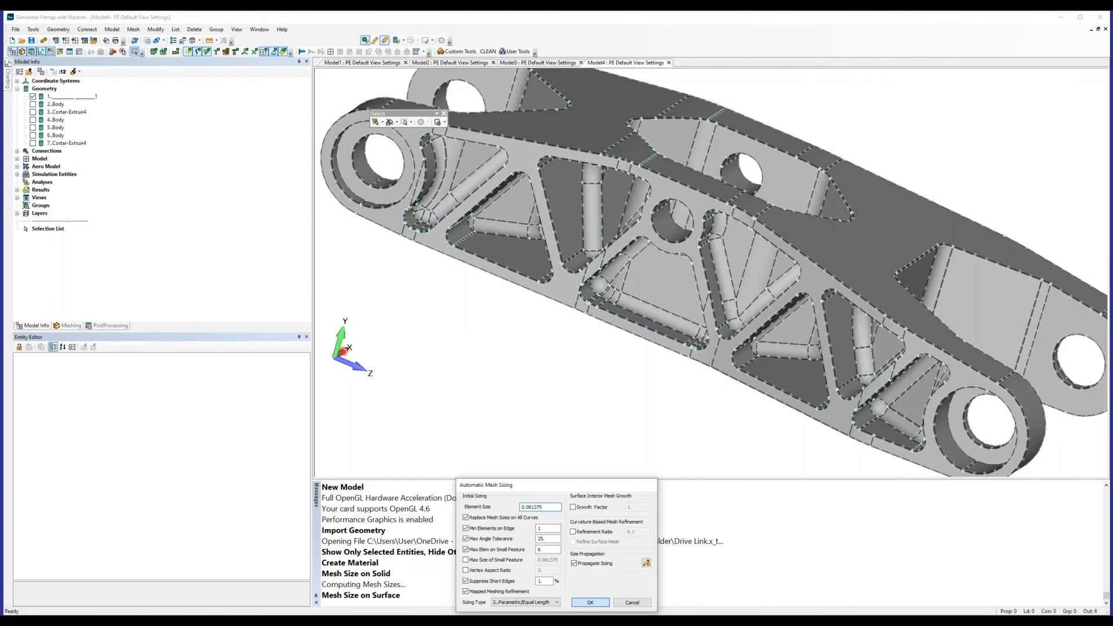
# - Select by curve and set the number of elements along the arc edge of the middle pocket below the central hole
pyautogui.moveTo(669, 342); pyautogui.dragTo(672, 274, button='middle')
pyautogui.click(382, 122)
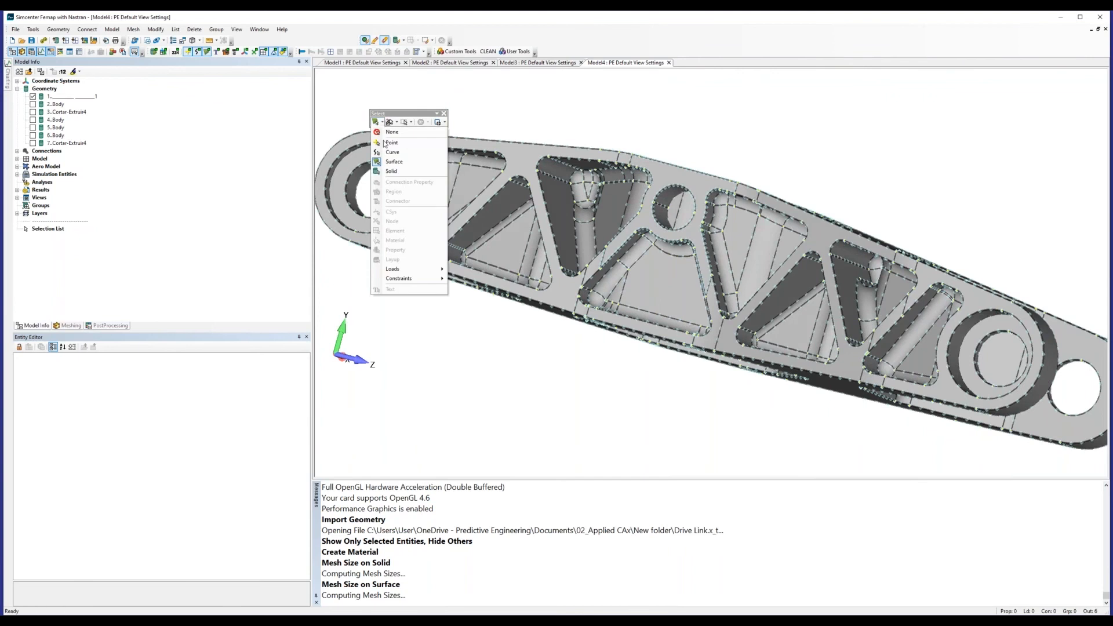
pyautogui.click(398, 149)
pyautogui.rightClick(674, 259)
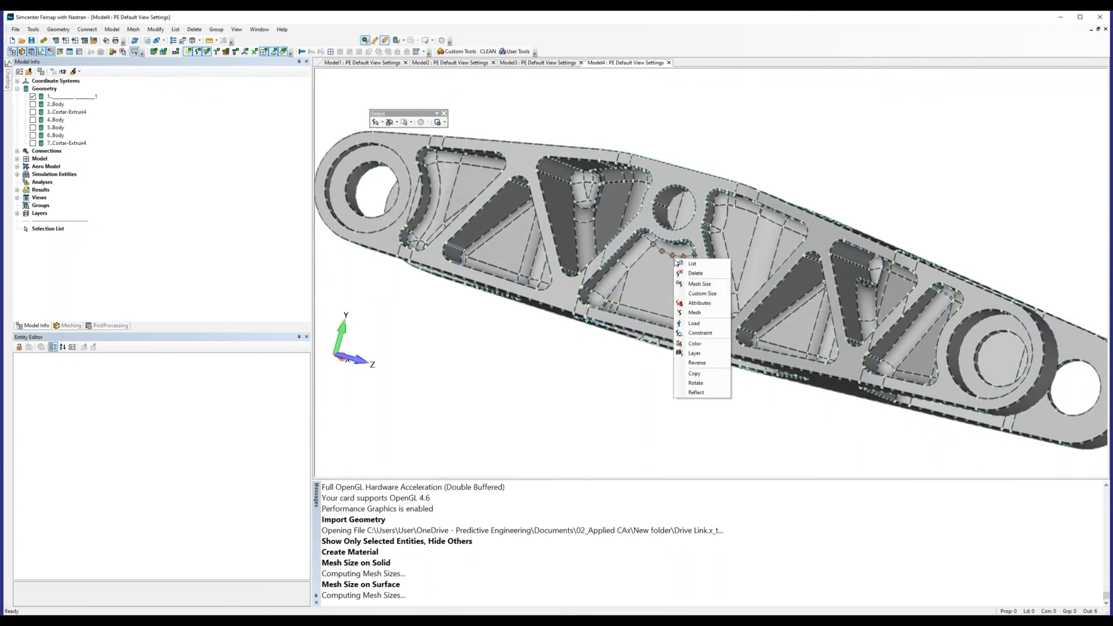
pyautogui.click(698, 284)
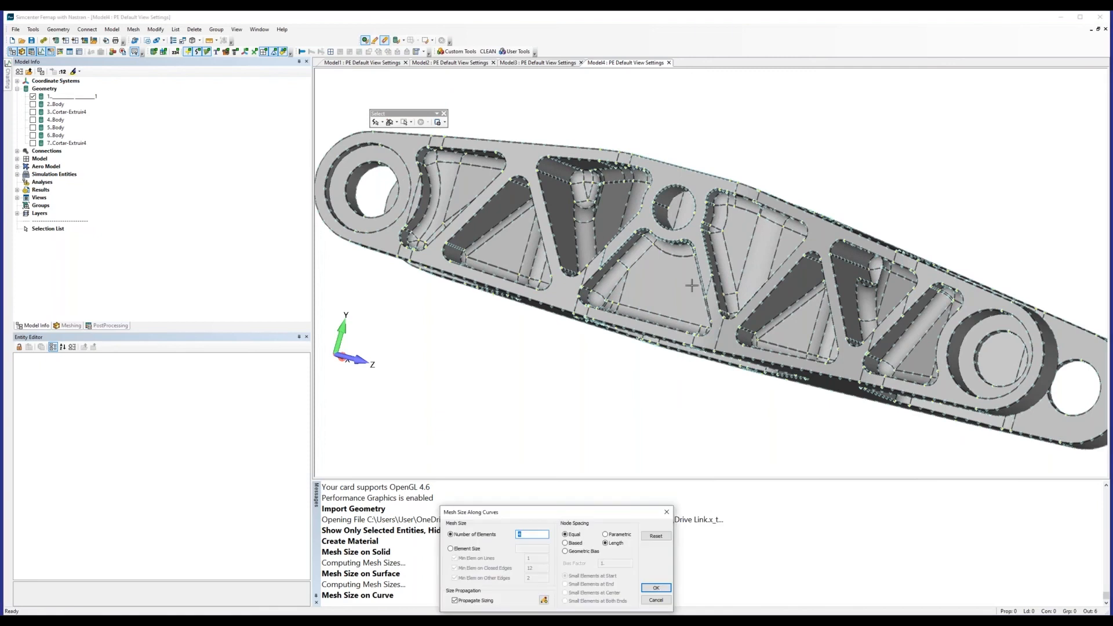
pyautogui.press('Return')
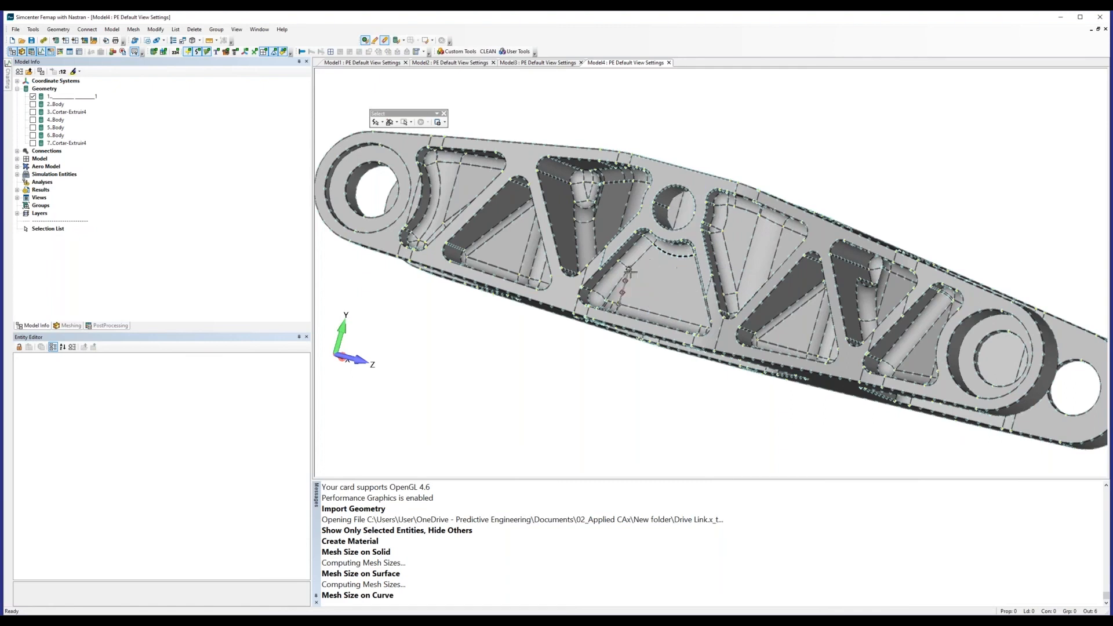
pyautogui.moveTo(642, 270)
pyautogui.mouseDown(button='middle')
pyautogui.moveTo(664, 270)
pyautogui.moveTo(644, 273)
pyautogui.mouseUp(button='middle')
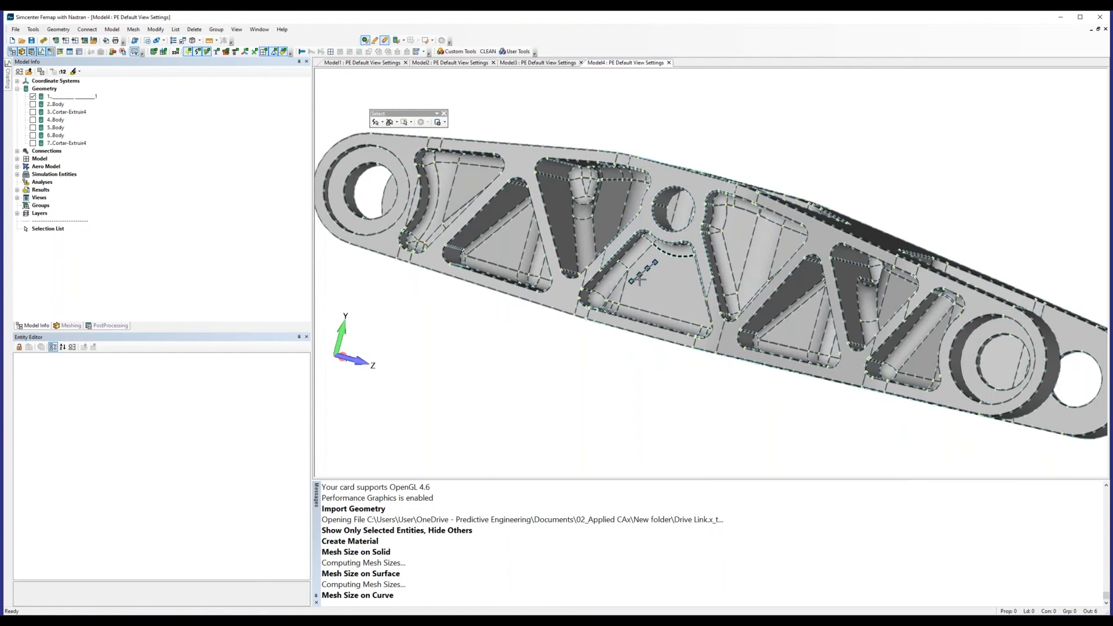
# - Set the selector to solids and review the solid commands and the general view commands available in the graphics area
pyautogui.click(404, 123)
pyautogui.click(398, 122)
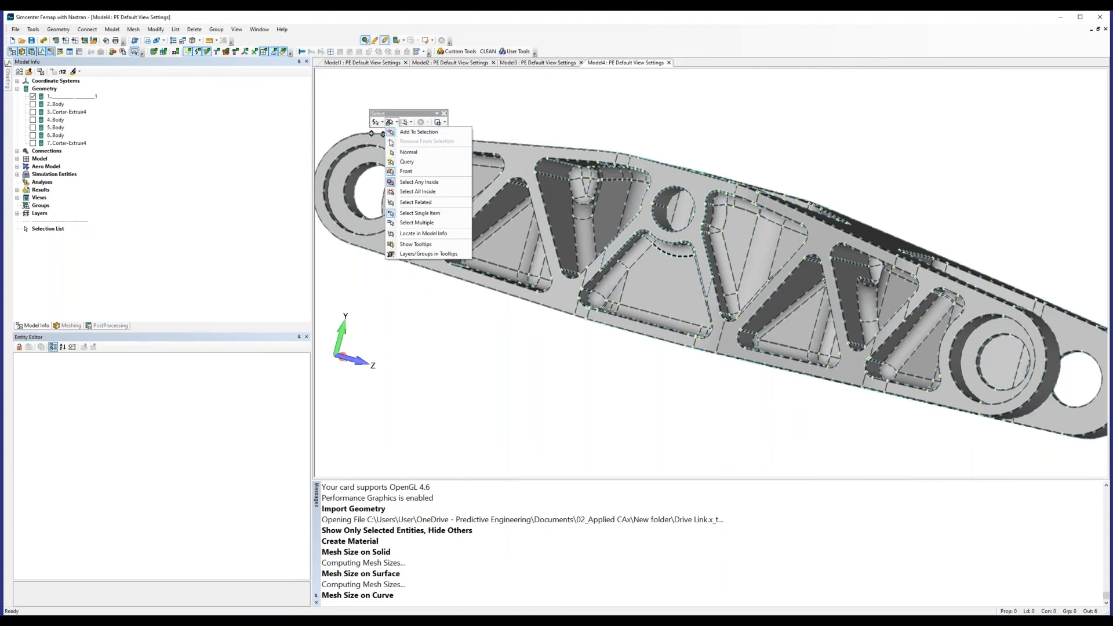
pyautogui.click(382, 122)
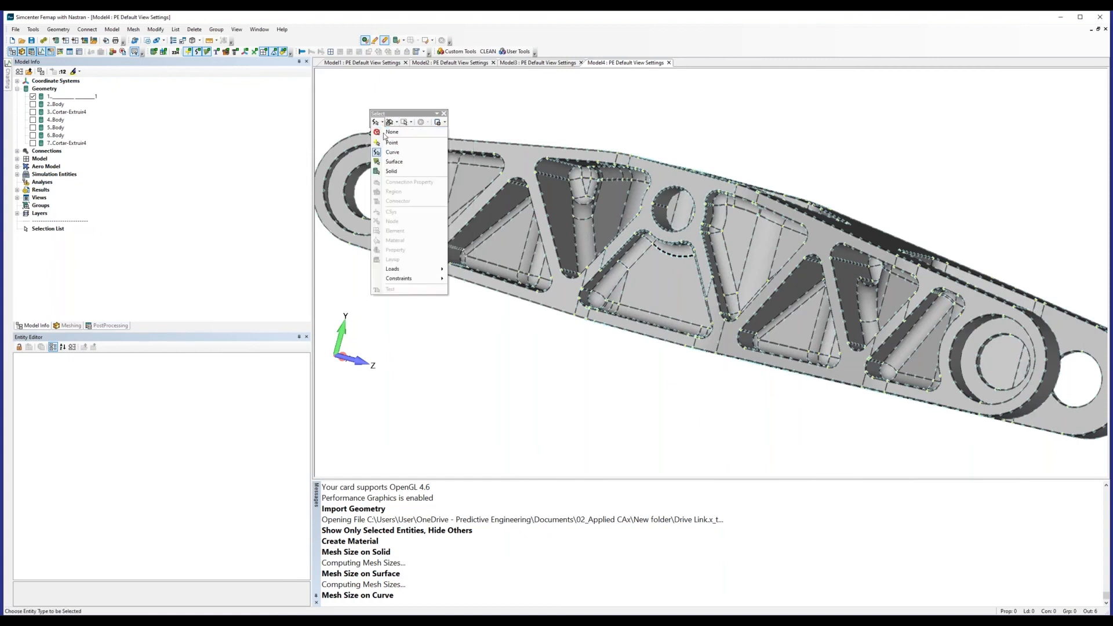
pyautogui.click(390, 171)
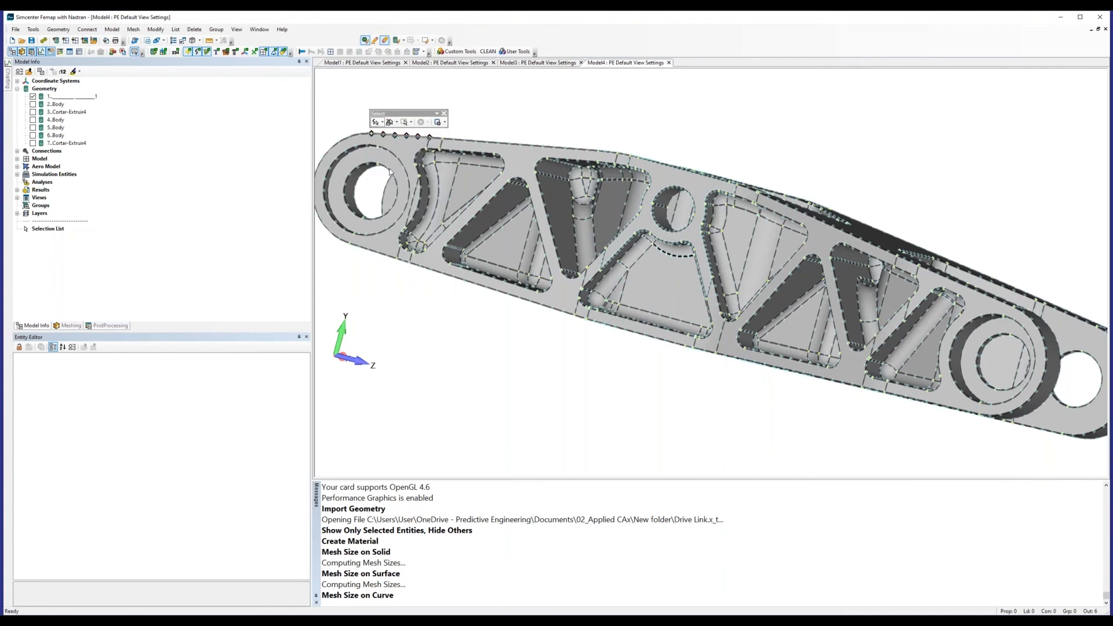
pyautogui.rightClick(536, 96)
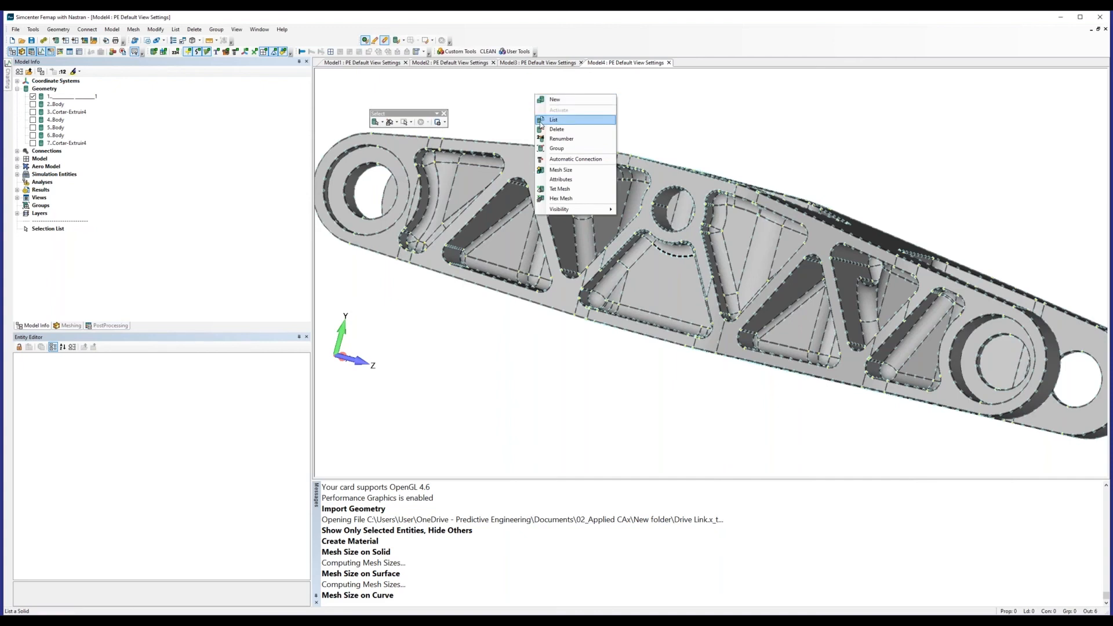
pyautogui.click(486, 103)
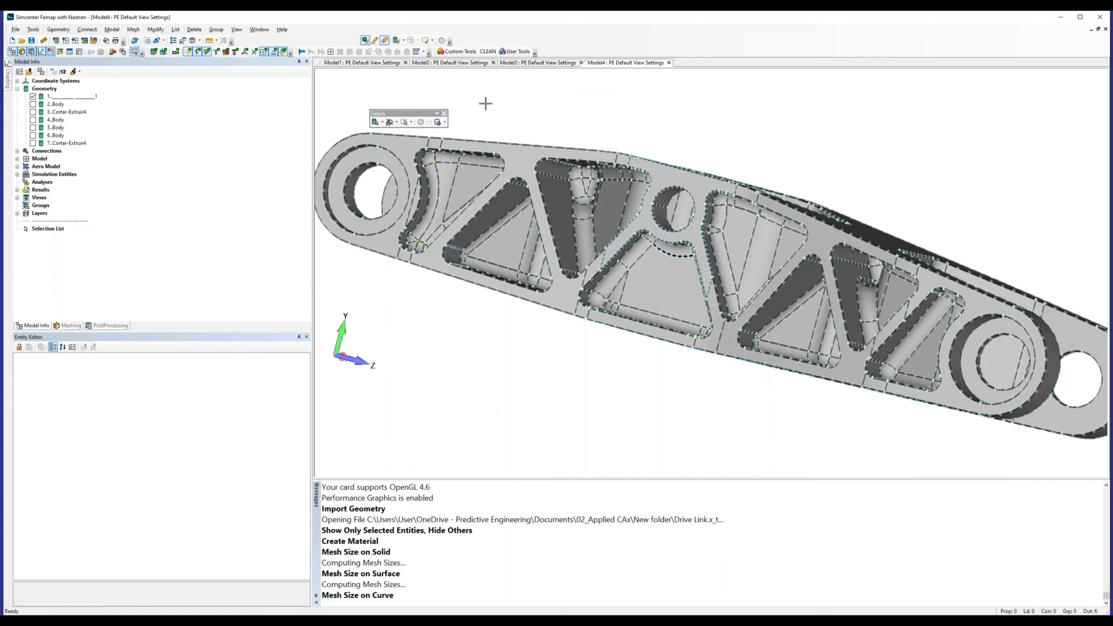
pyautogui.rightClick(486, 103)
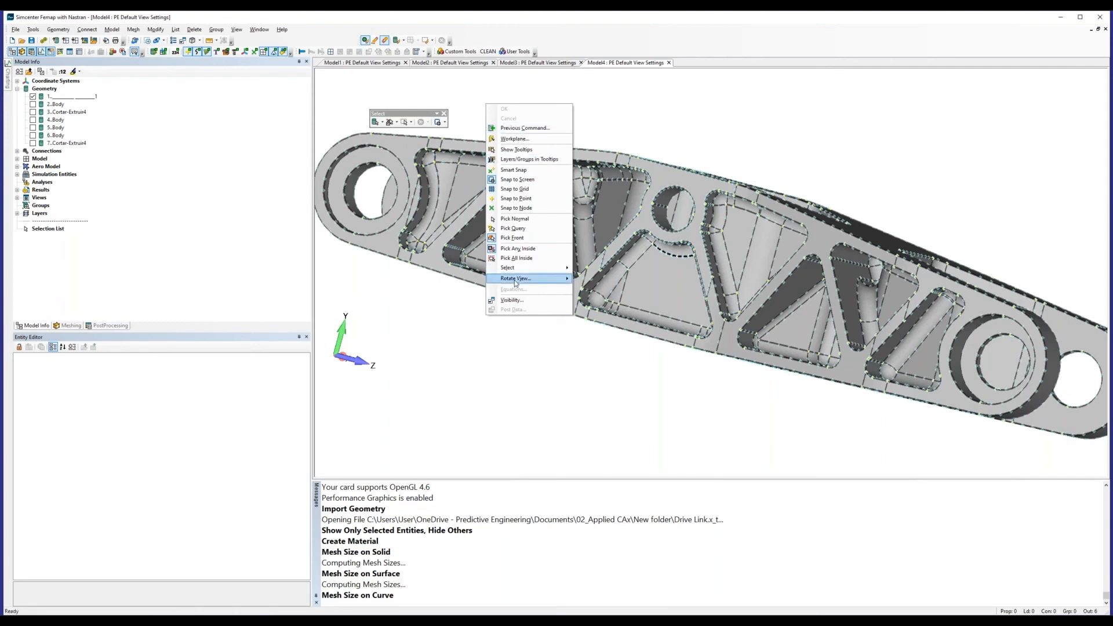
# - Pick the central link solid, show all entities, and isolate it again with Show Selected Only
pyautogui.click(614, 145)
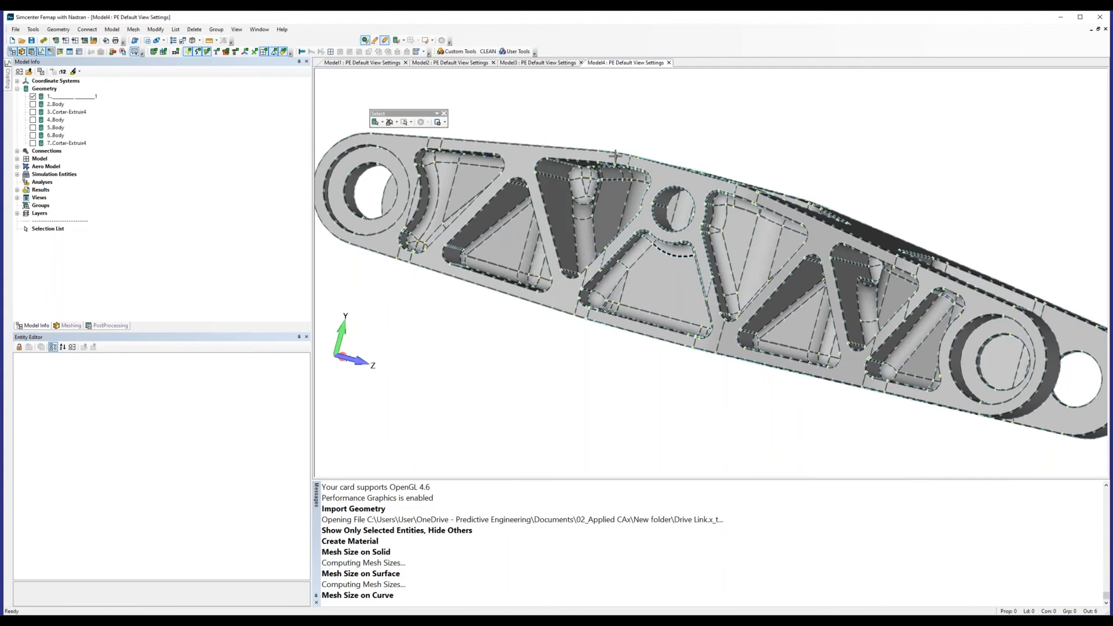
pyautogui.click(616, 155)
pyautogui.rightClick(612, 192)
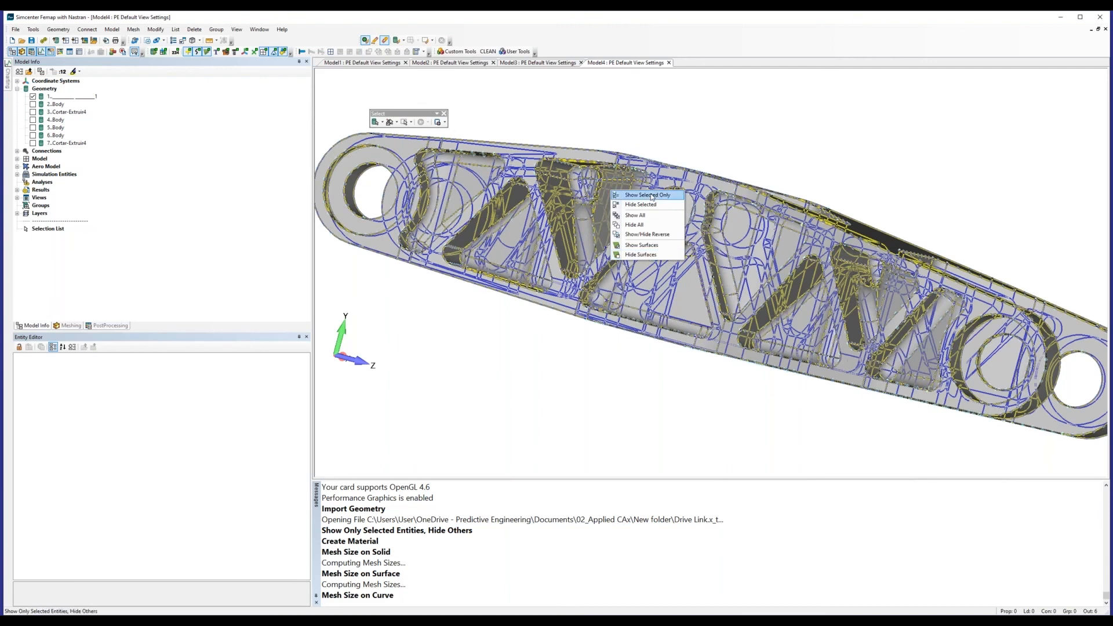
pyautogui.click(643, 218)
pyautogui.rightClick(631, 221)
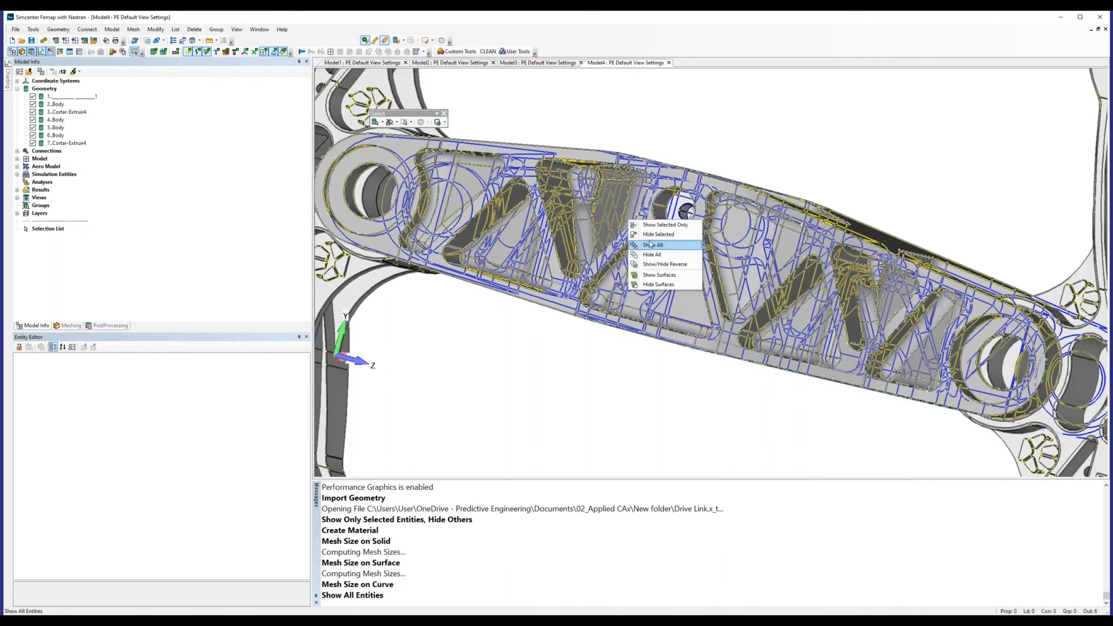
pyautogui.click(653, 226)
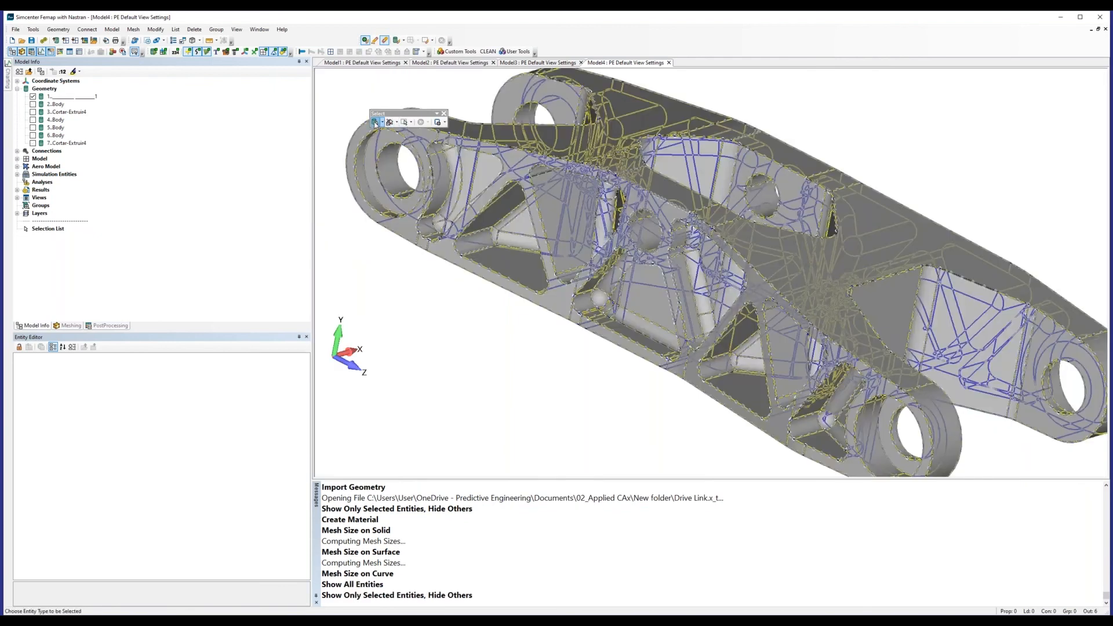
# - Tet mesh the central link solid with the library material 6061-T651 Al Plate: t = 0.25 to 2.0 inches, using the Tet/Pyramid Mesh approach
pyautogui.scroll(-2, 614, 228)
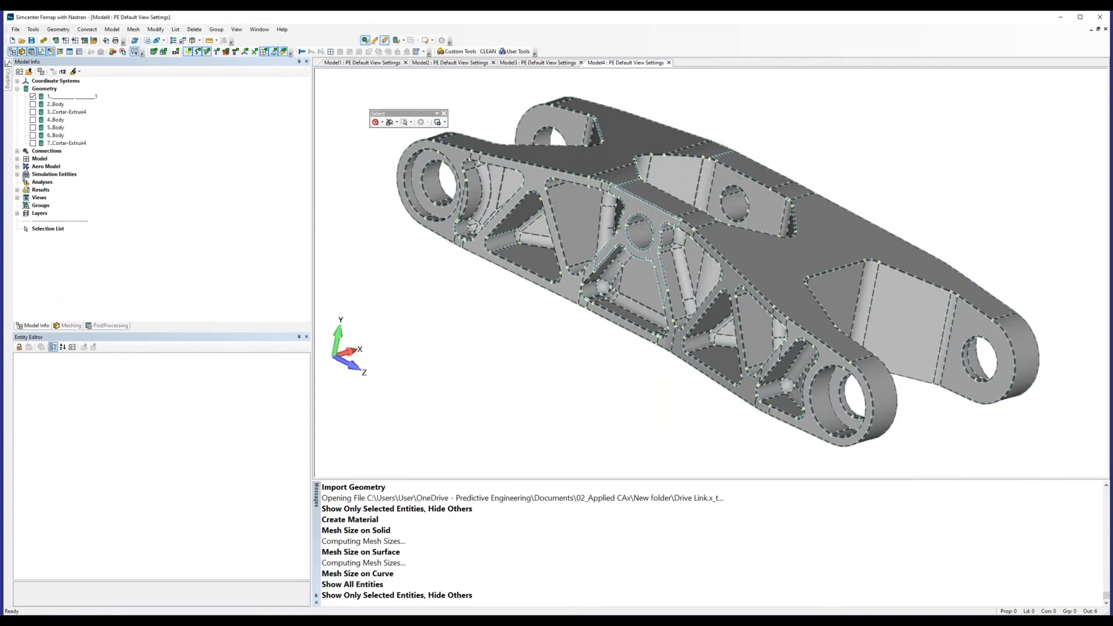
pyautogui.click(382, 123)
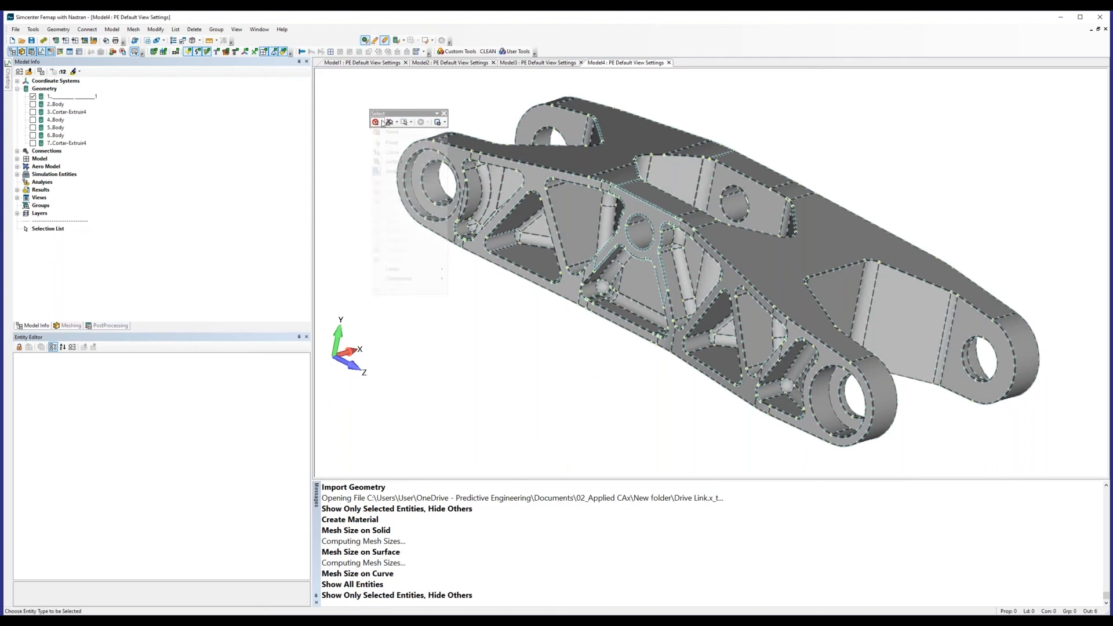
pyautogui.click(388, 170)
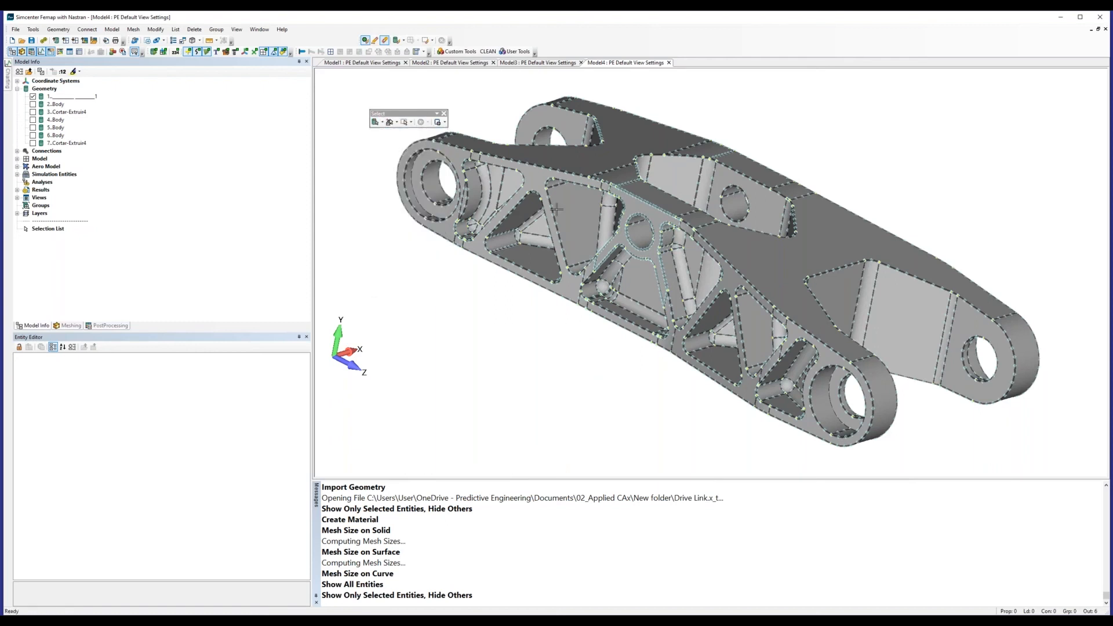
pyautogui.rightClick(612, 220)
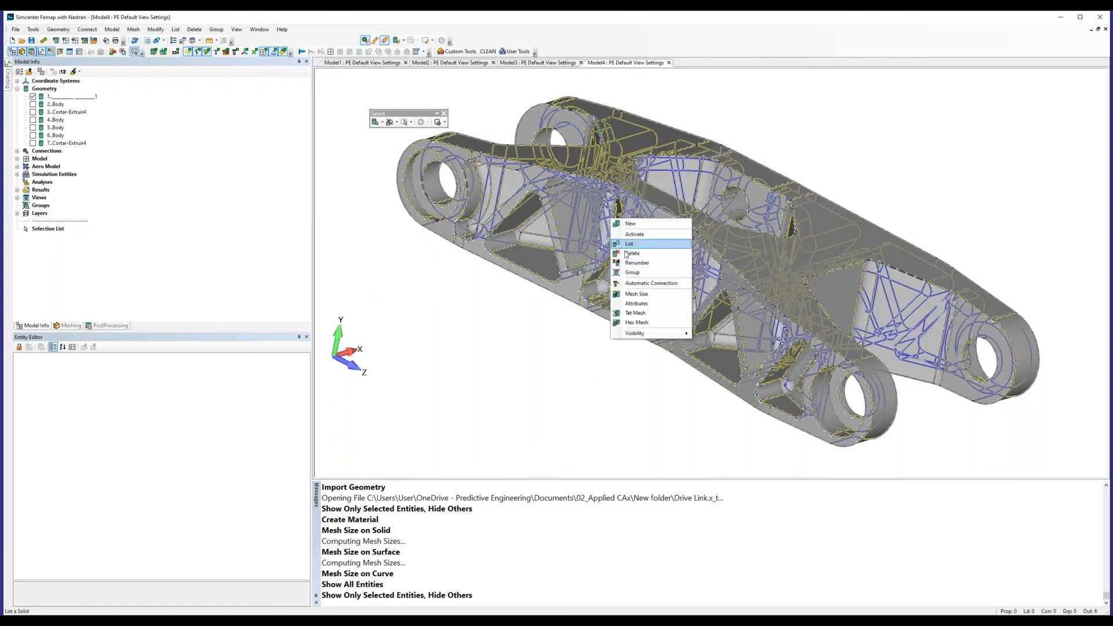
pyautogui.click(636, 313)
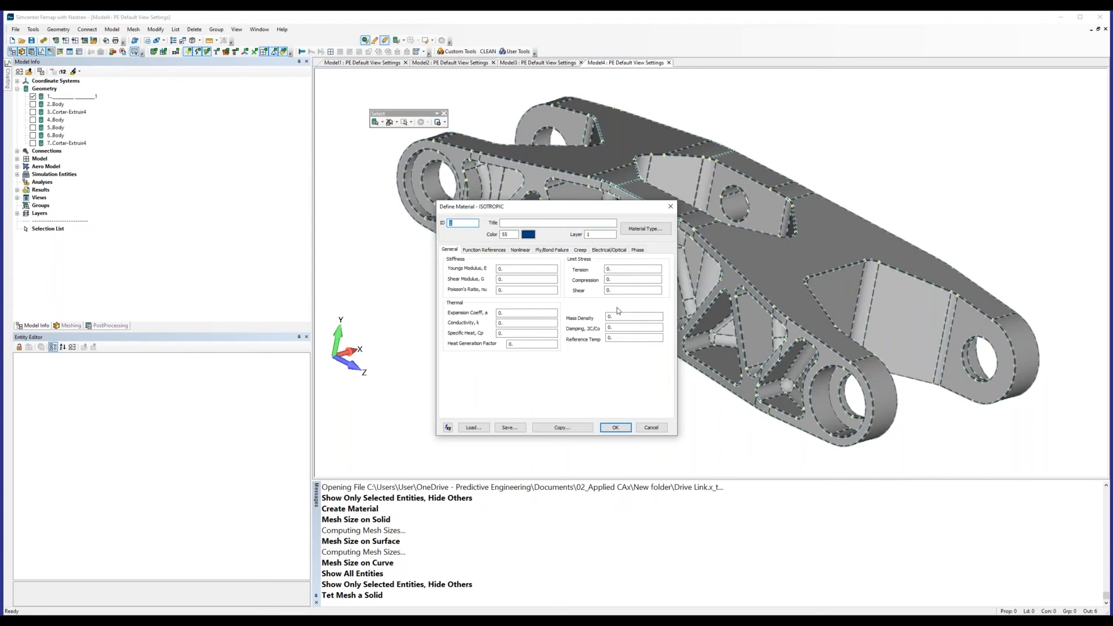
pyautogui.click(474, 427)
pyautogui.click(525, 328)
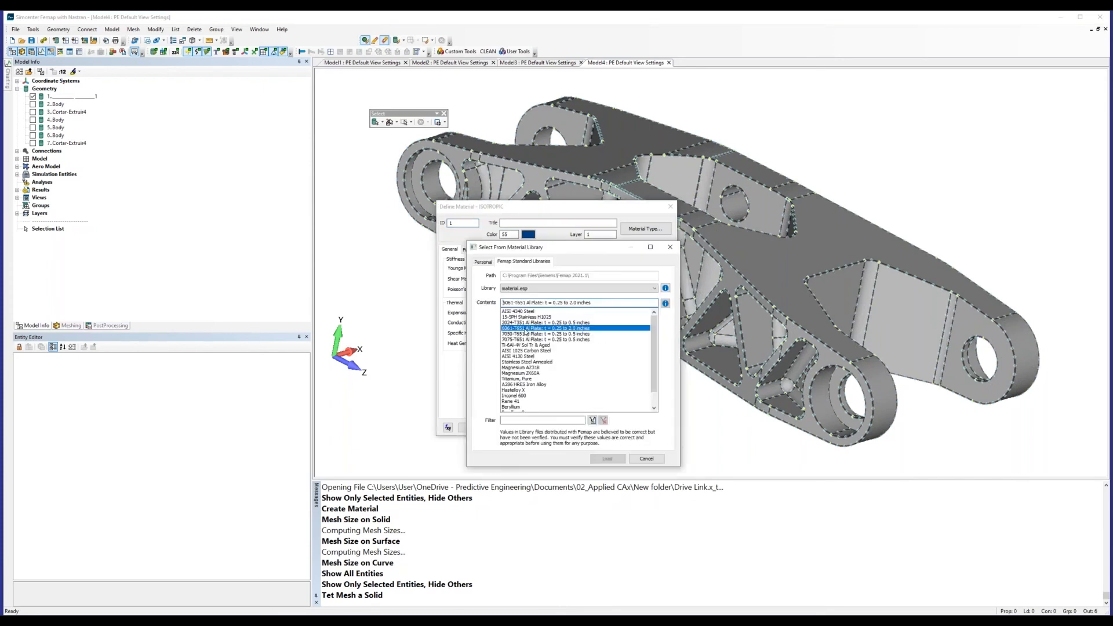
pyautogui.click(618, 458)
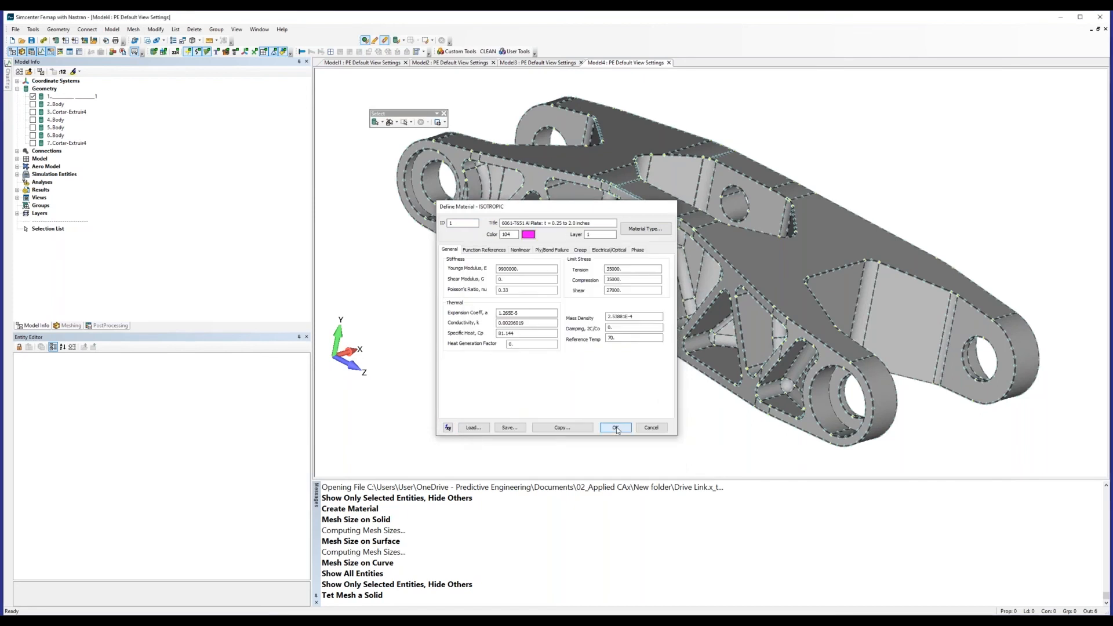
pyautogui.click(616, 427)
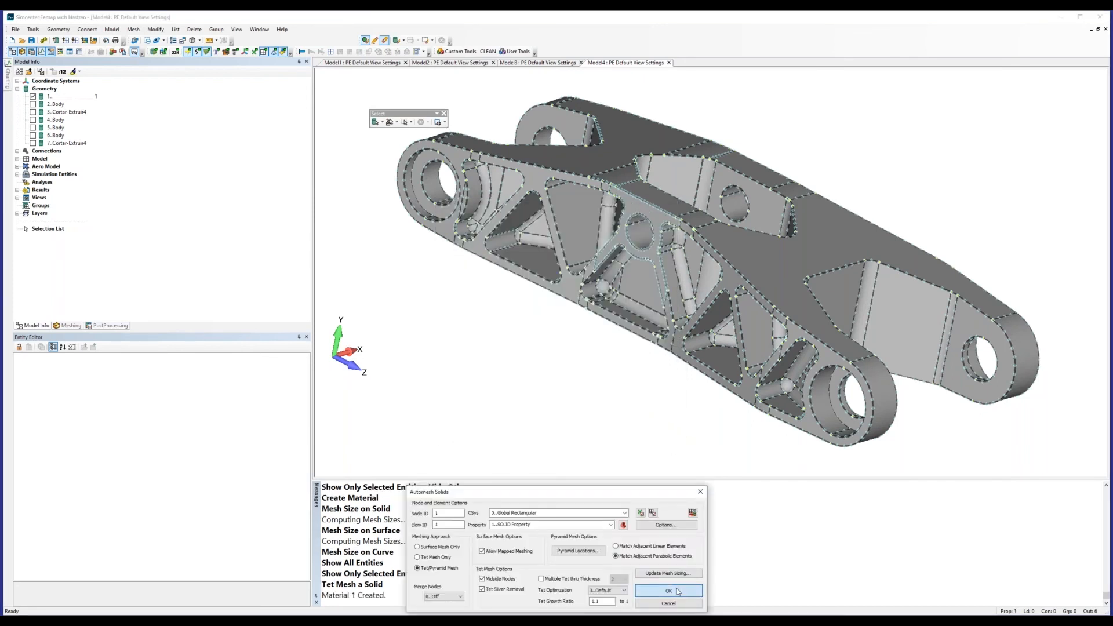
pyautogui.click(677, 592)
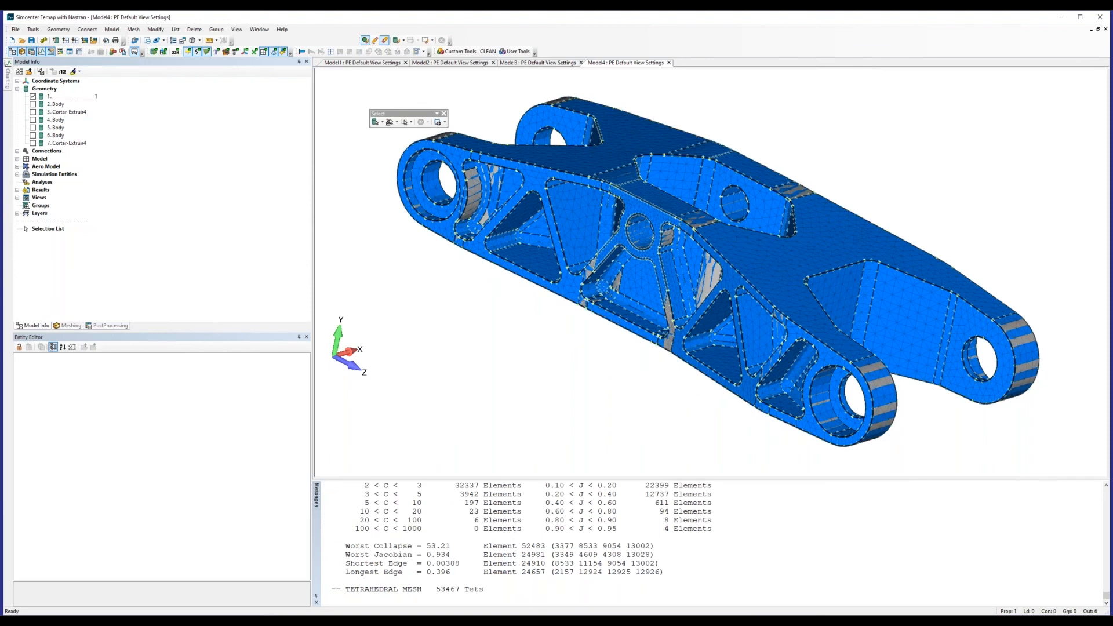
# - Using surface selection, review the commands available for the upper surface of the link's central hole
pyautogui.moveTo(562, 282); pyautogui.dragTo(645, 217, button='middle')
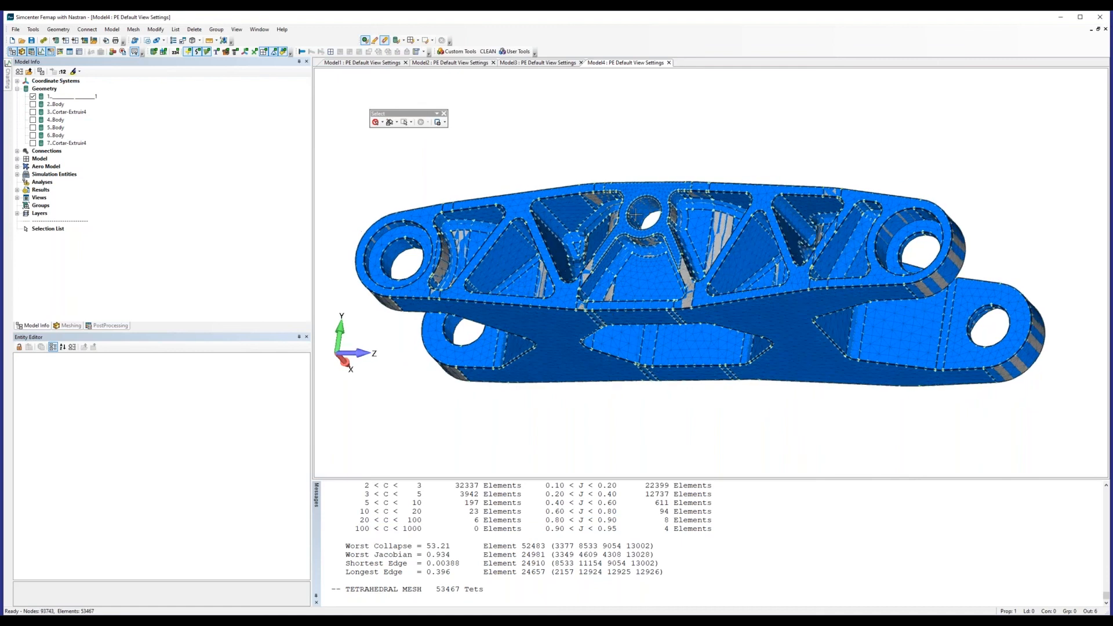
pyautogui.click(380, 123)
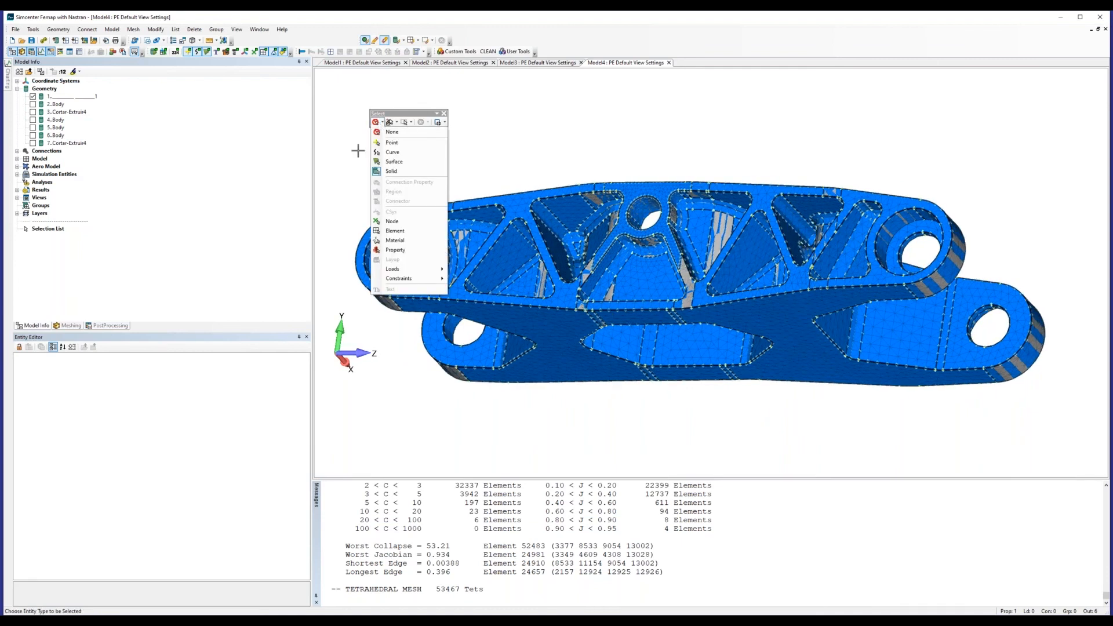
pyautogui.click(388, 163)
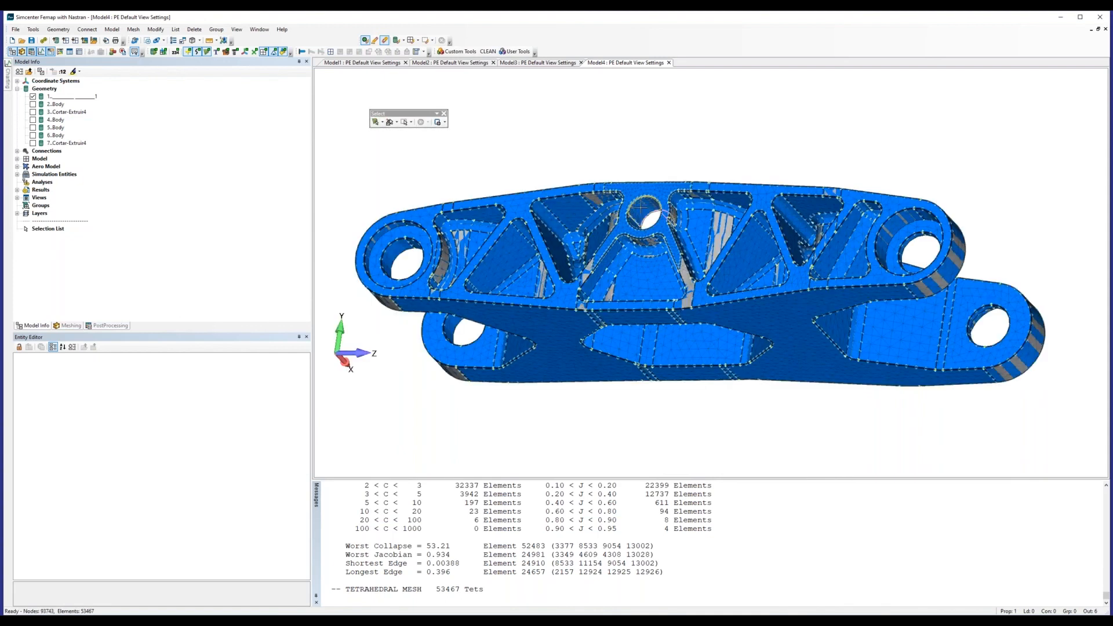
pyautogui.rightClick(641, 208)
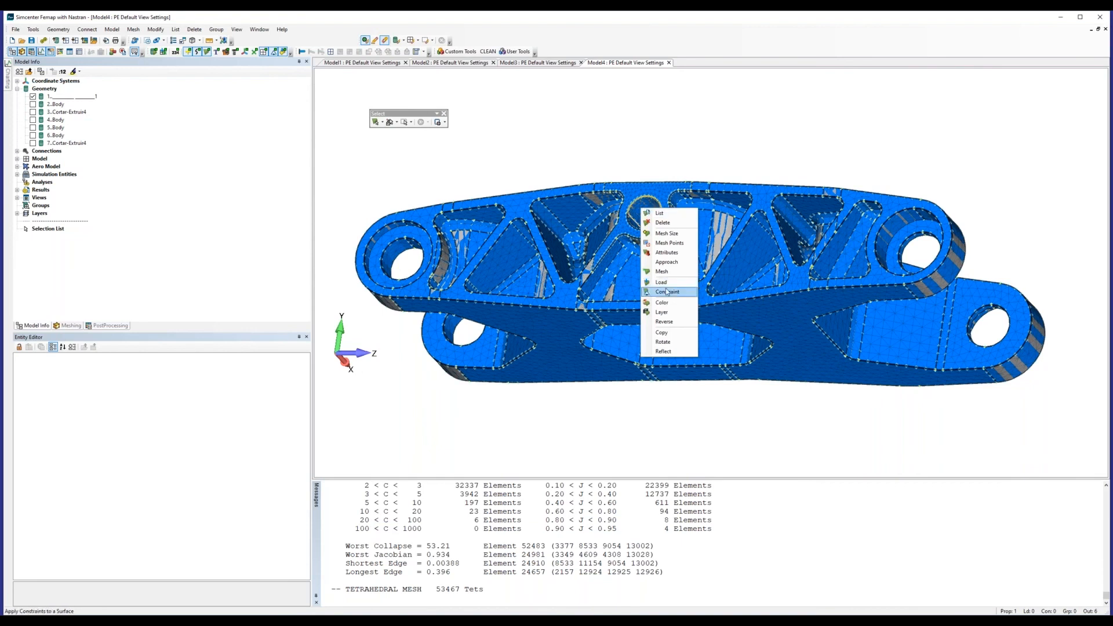
# - Set the selector to loads on surfaces and, with Select Multiple, pick the upper and lower surfaces of the central hole
pyautogui.click(382, 124)
pyautogui.moveTo(409, 270)
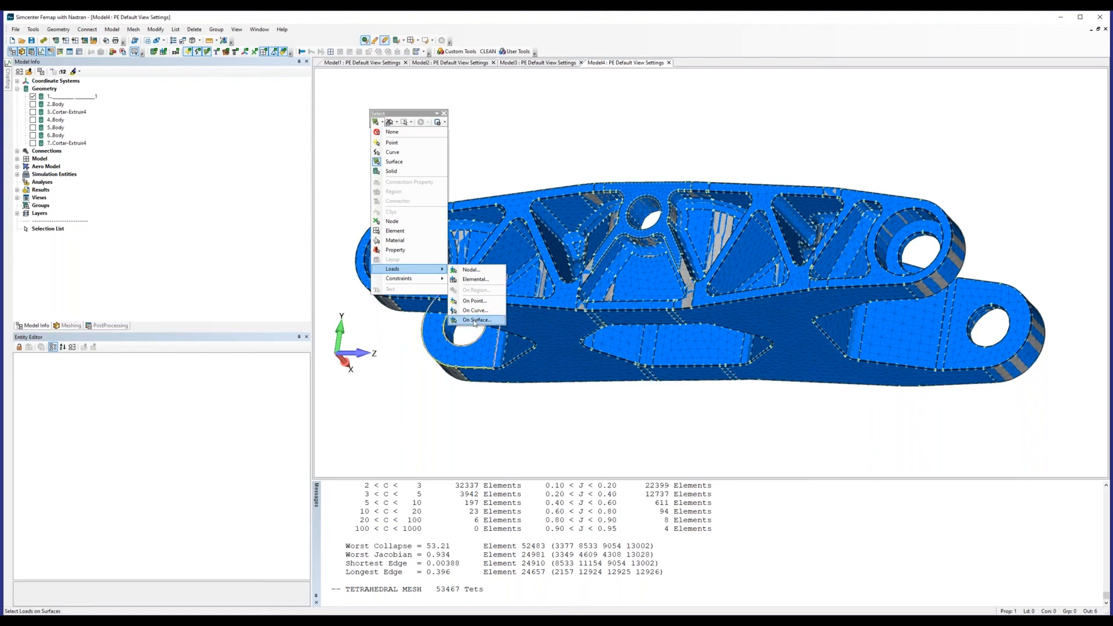
pyautogui.click(474, 321)
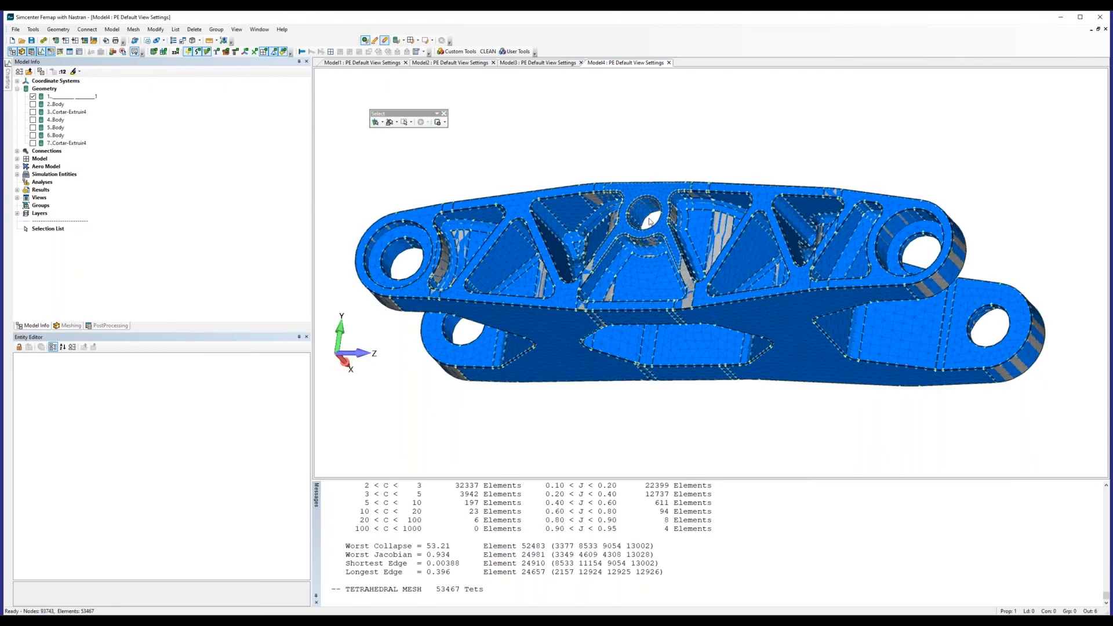
pyautogui.moveTo(650, 221); pyautogui.dragTo(691, 248, button='middle')
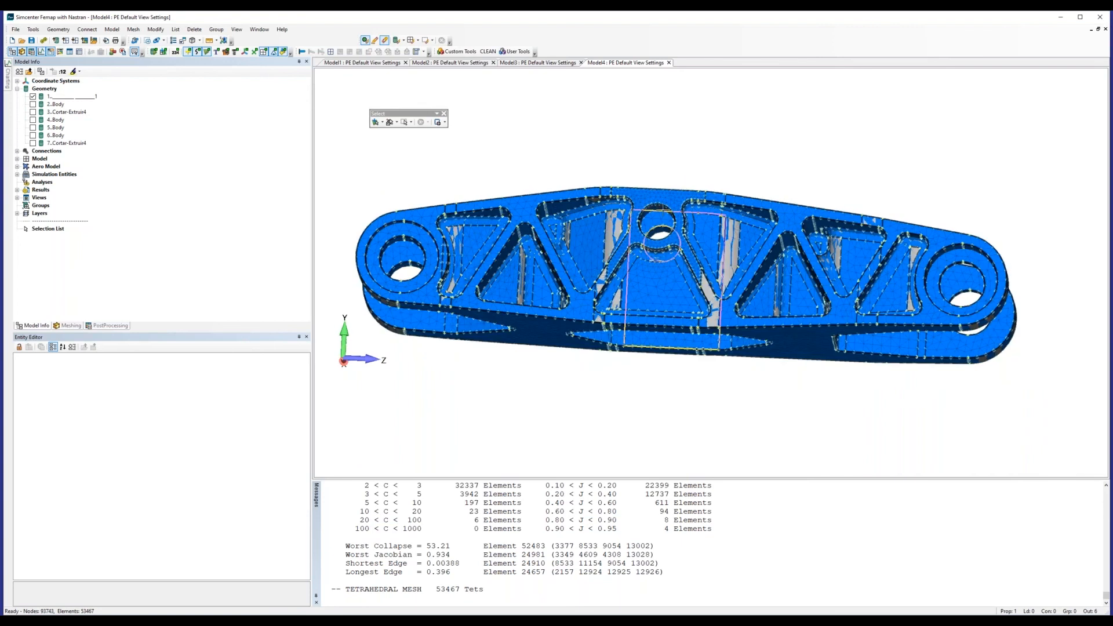
pyautogui.click(661, 227)
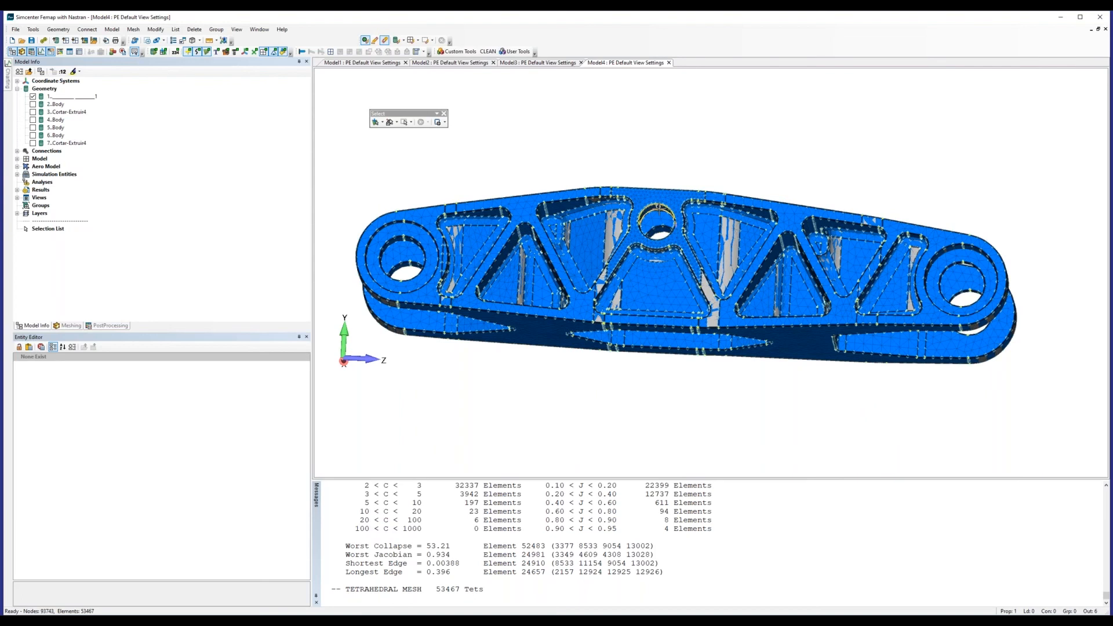
pyautogui.click(396, 123)
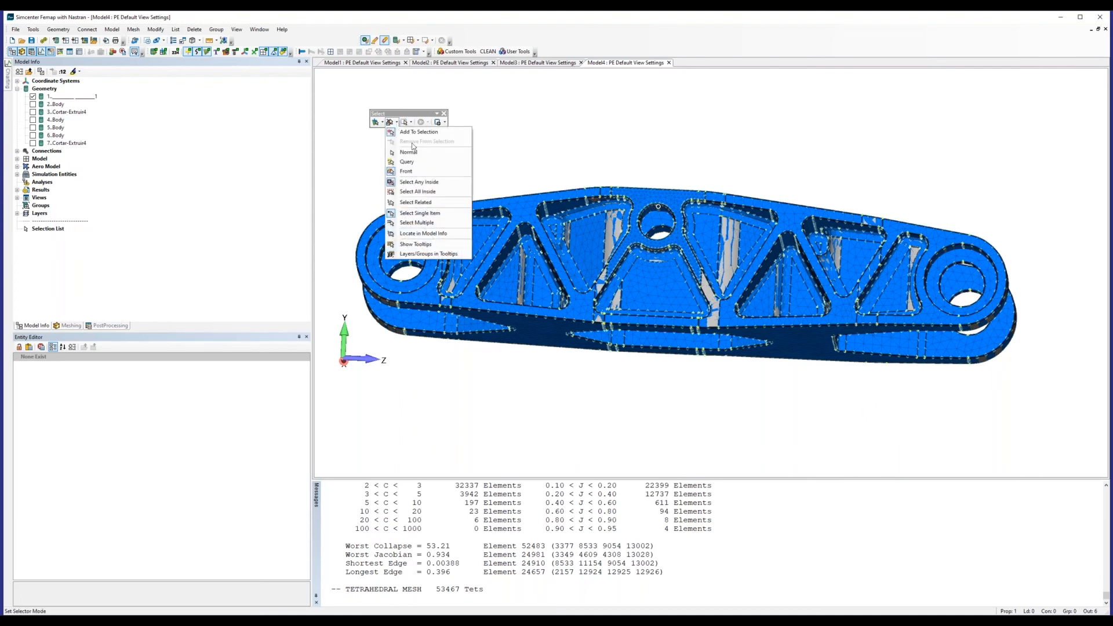
pyautogui.click(430, 223)
pyautogui.click(657, 208)
pyautogui.click(663, 229)
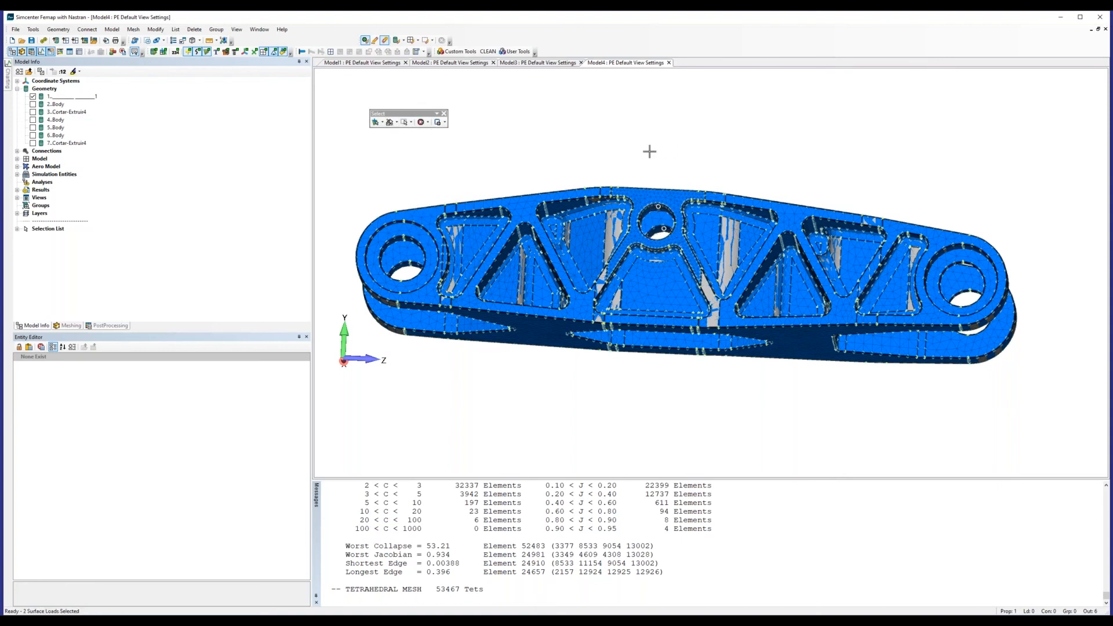
# - Create a load set titled "load" and apply a Bearing Force of 2500 to the picked hole surfaces along vector 0, 1, 0
pyautogui.scroll(1, 649, 164)
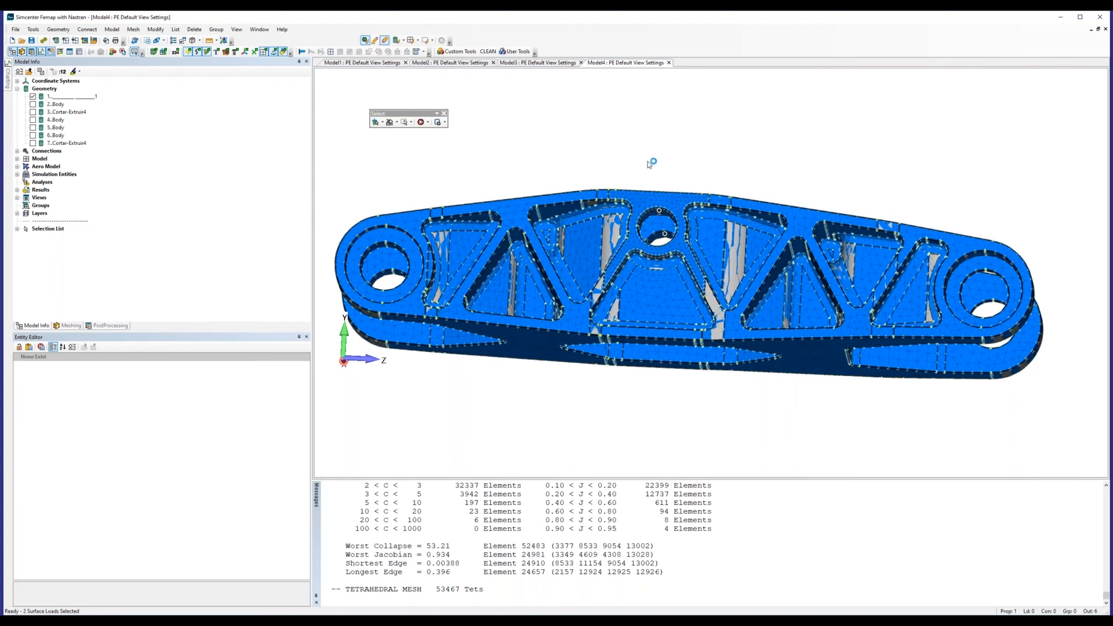
pyautogui.rightClick(645, 124)
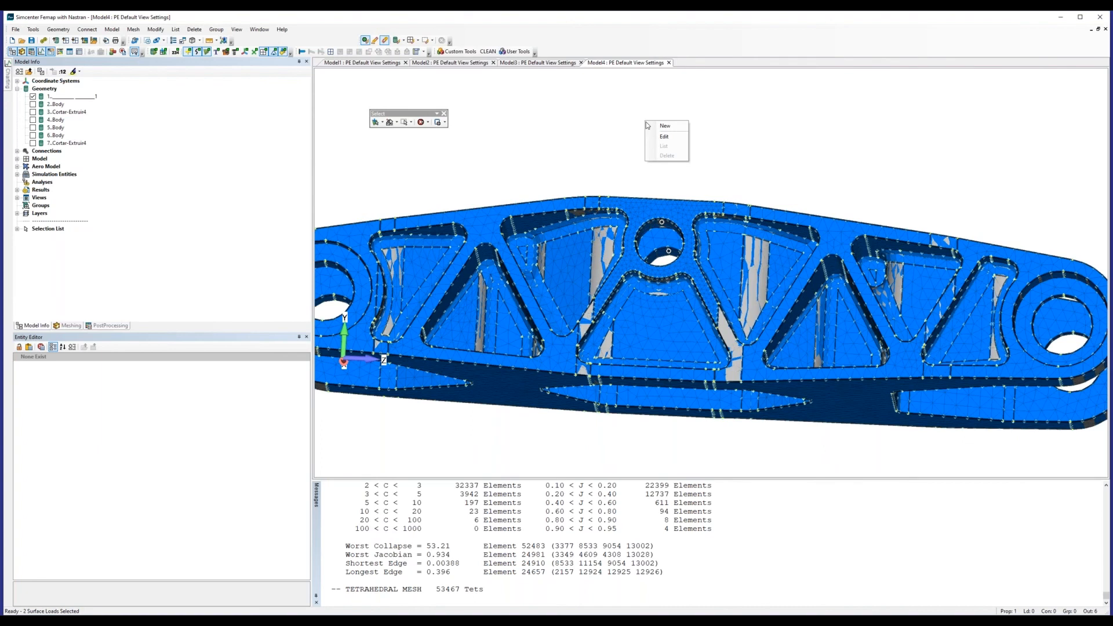
pyautogui.click(664, 126)
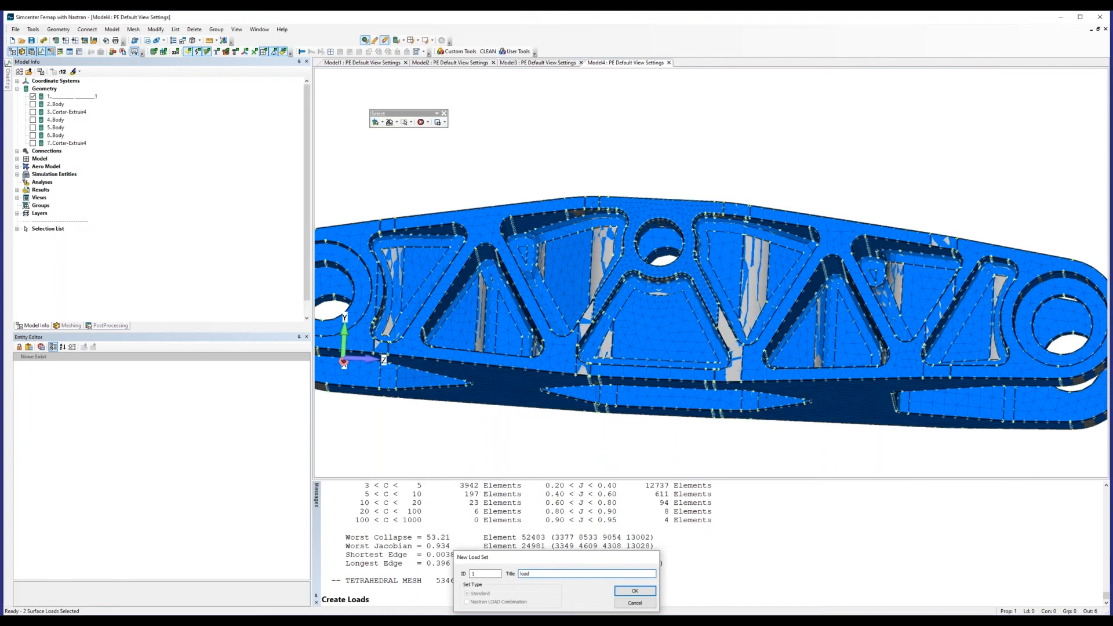
pyautogui.press('Return')
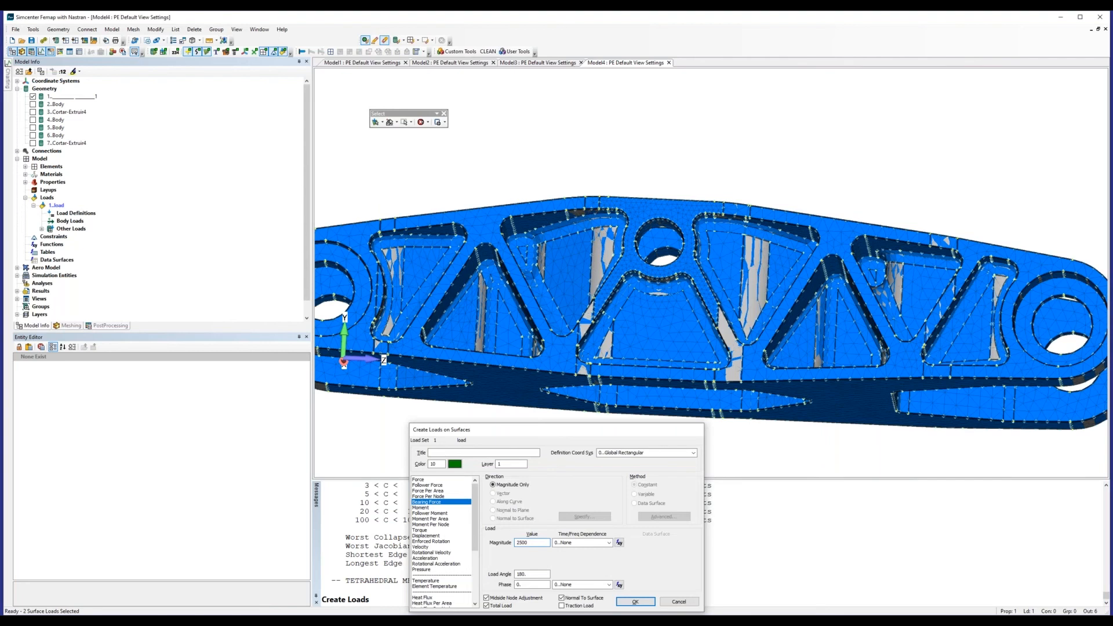
pyautogui.press('Return')
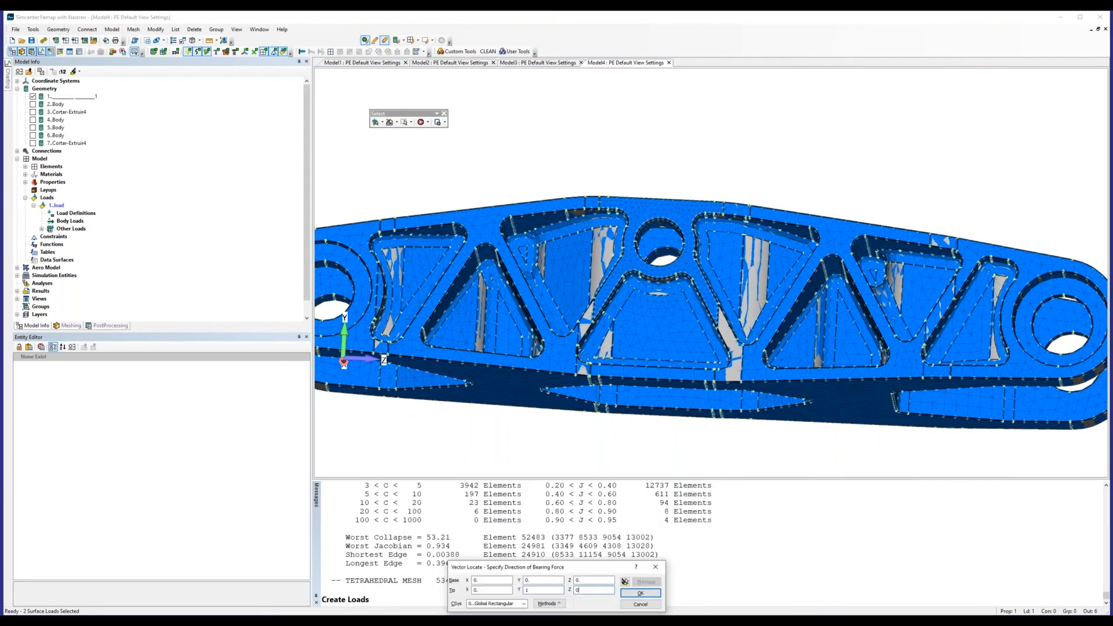
pyautogui.press('Return')
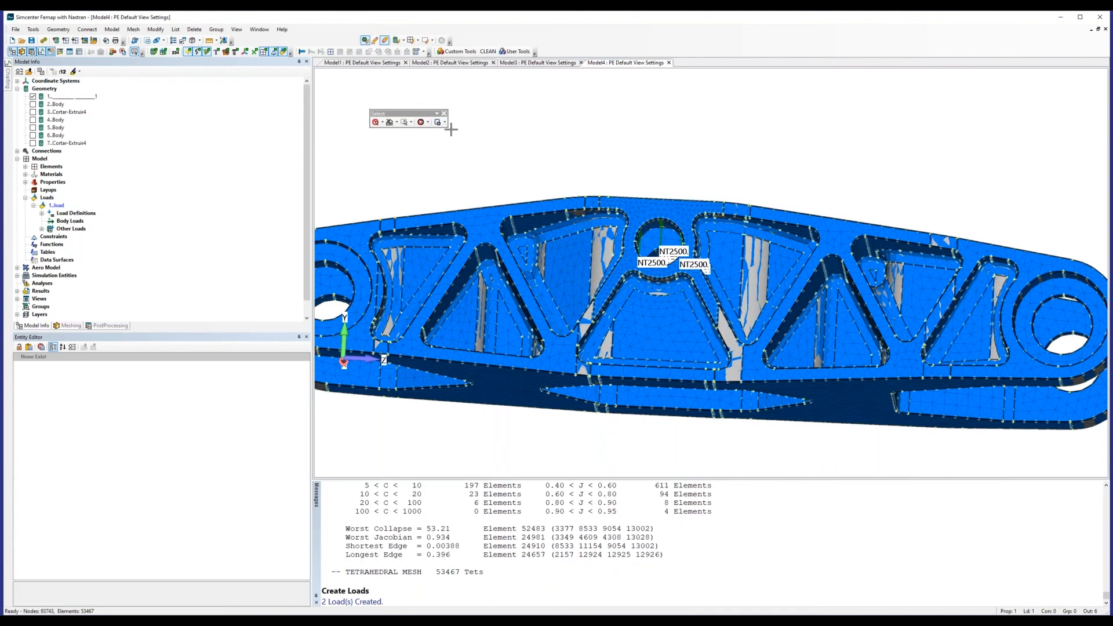
# - Set the selector to constraints on surfaces, clear the earlier selection, and pick the cylindrical surfaces of the link's four end holes
pyautogui.click(382, 122)
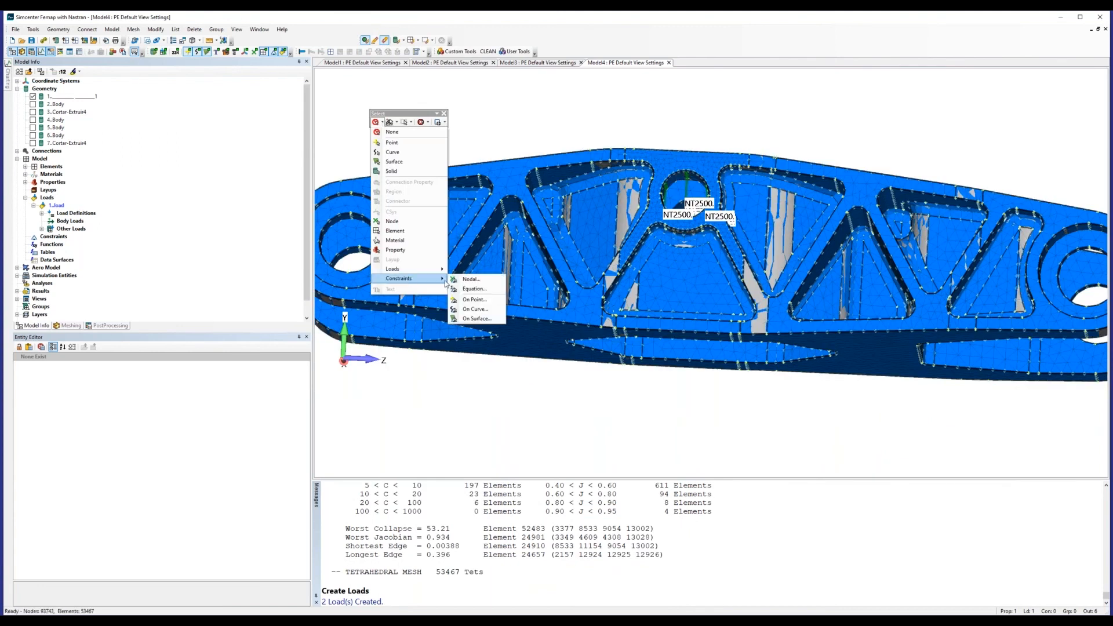
pyautogui.click(475, 319)
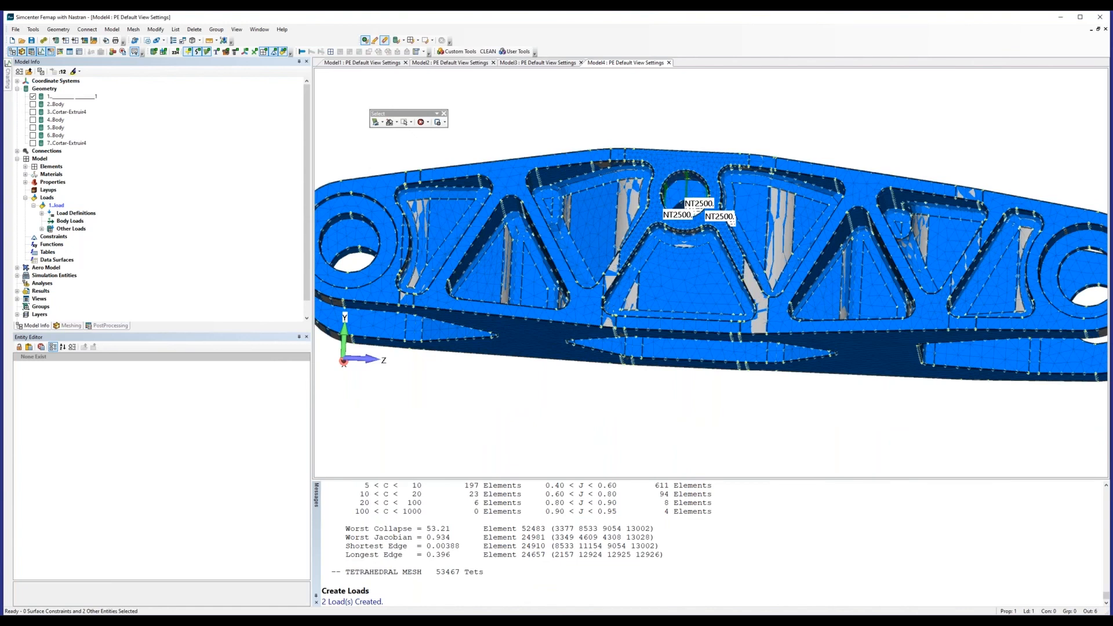
pyautogui.click(421, 123)
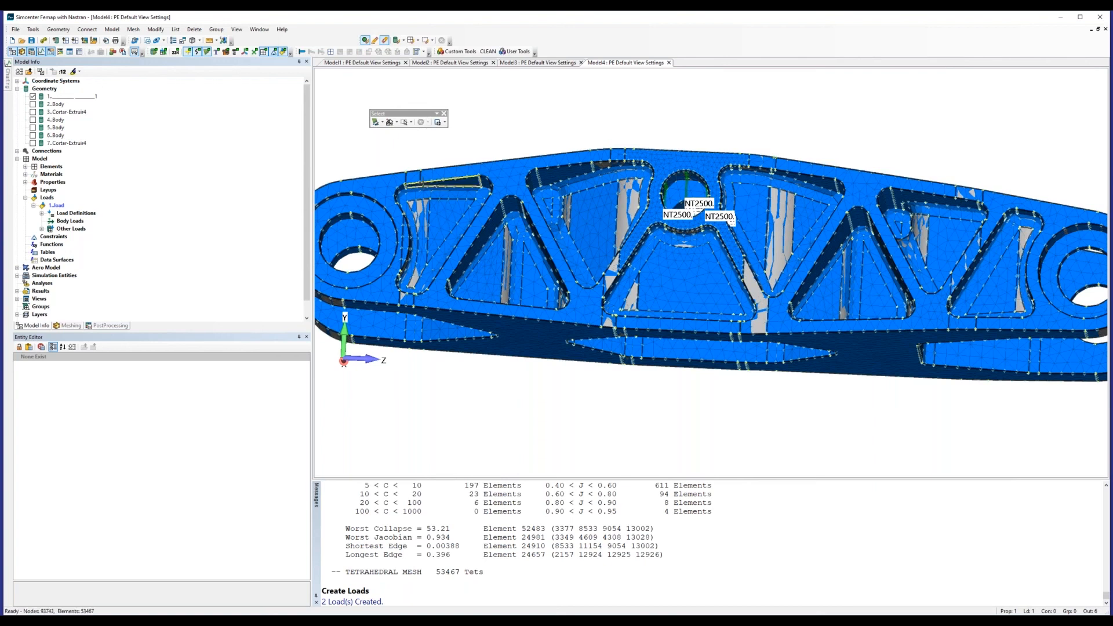
pyautogui.moveTo(422, 184); pyautogui.dragTo(586, 184, button='middle')
pyautogui.click(360, 194)
pyautogui.moveTo(585, 184); pyautogui.dragTo(596, 98, button='middle')
pyautogui.click(596, 271)
pyautogui.click(596, 272)
pyautogui.keyDown('ctrl'); pyautogui.moveTo(1073, 383); pyautogui.dragTo(636, 347, button='middle'); pyautogui.keyUp('ctrl')
pyautogui.click(671, 263)
pyautogui.click(692, 159)
pyautogui.click(661, 164)
# - Create an untitled constraint set and apply a Cylinder / Hole constraint with Constrain Radial Growth to the picked hole surfaces
pyautogui.rightClick(677, 102)
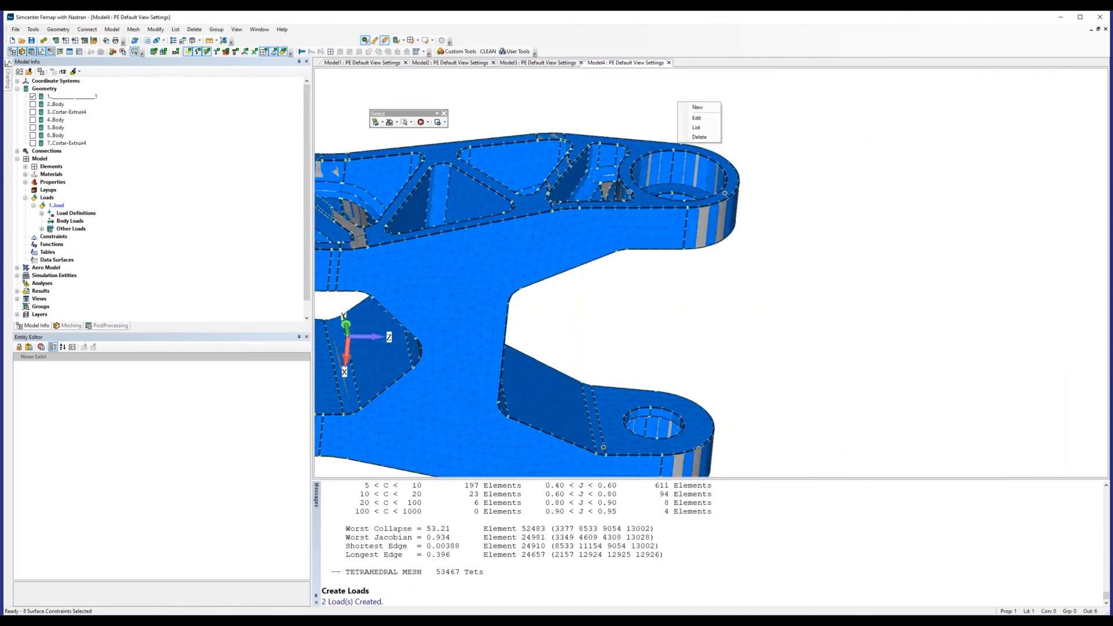
pyautogui.click(697, 107)
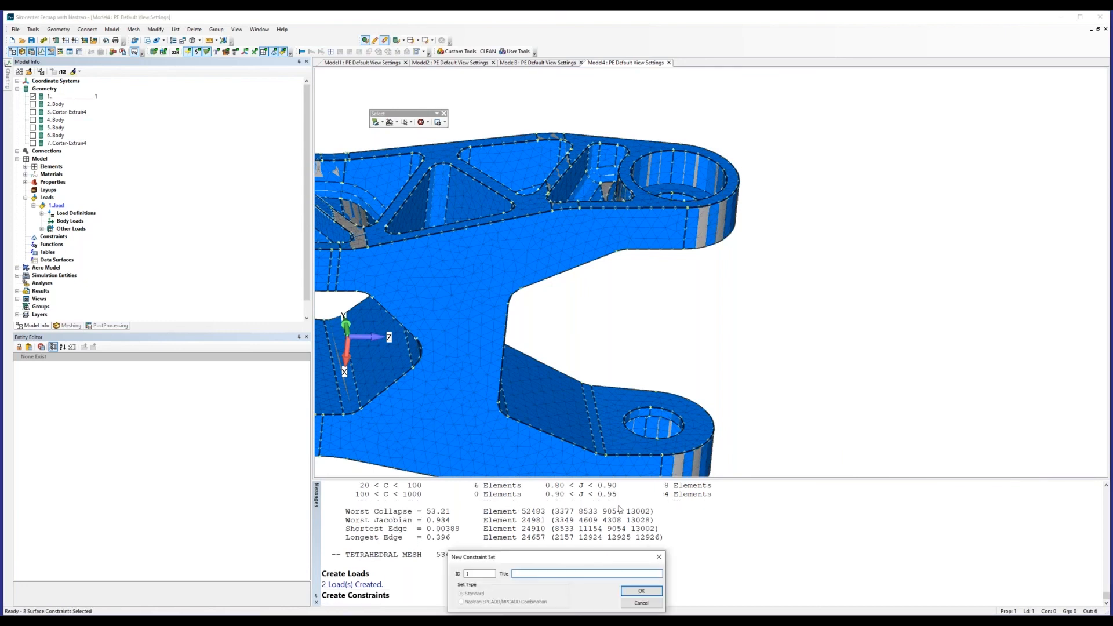
pyautogui.press('Return')
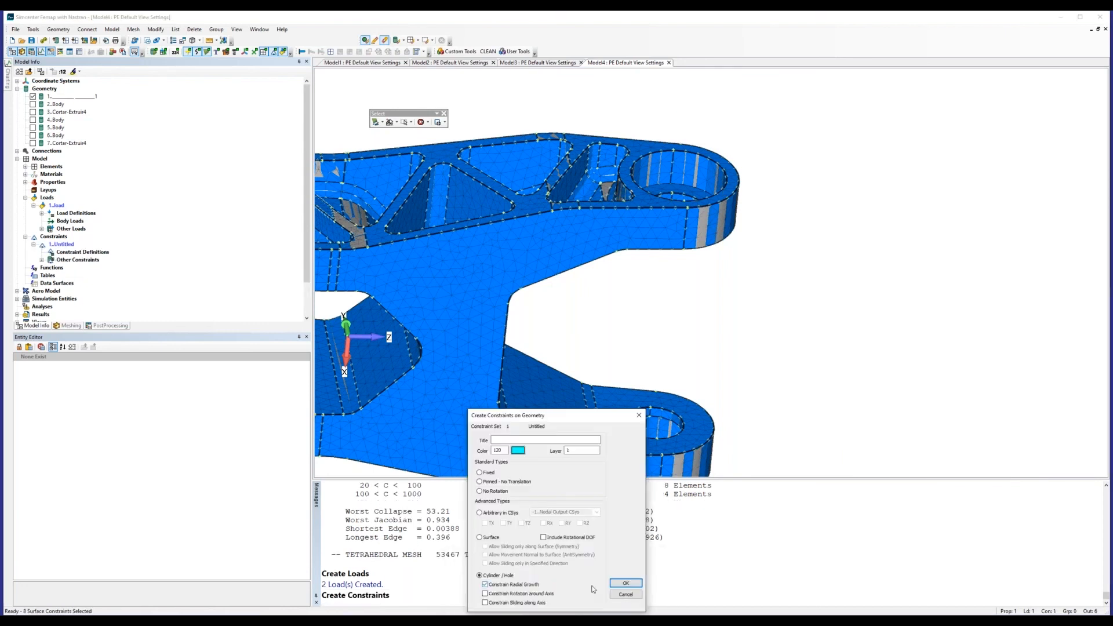
pyautogui.click(622, 584)
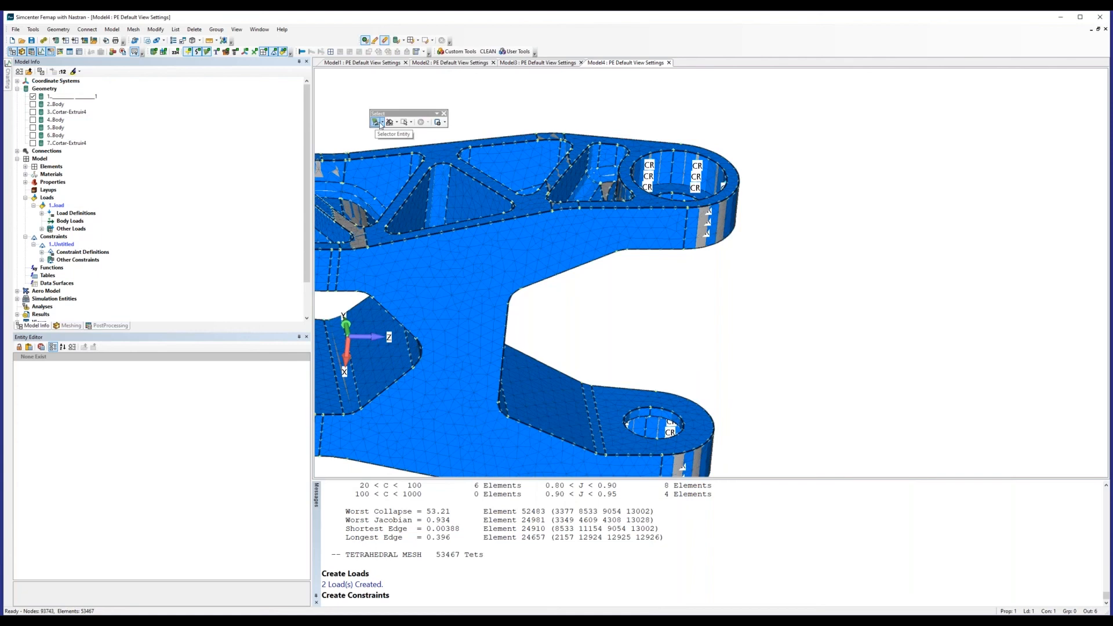
# - Pick the two ring faces around the holes at one end of the link and constrain TX with Arbitrary in CSys
pyautogui.moveTo(754, 192); pyautogui.dragTo(1022, 219, button='middle')
pyautogui.click(557, 200)
pyautogui.moveTo(556, 200); pyautogui.dragTo(418, 342, button='middle')
pyautogui.keyDown('ctrl'); pyautogui.click(534, 274); pyautogui.keyUp('ctrl')
pyautogui.rightClick(461, 161)
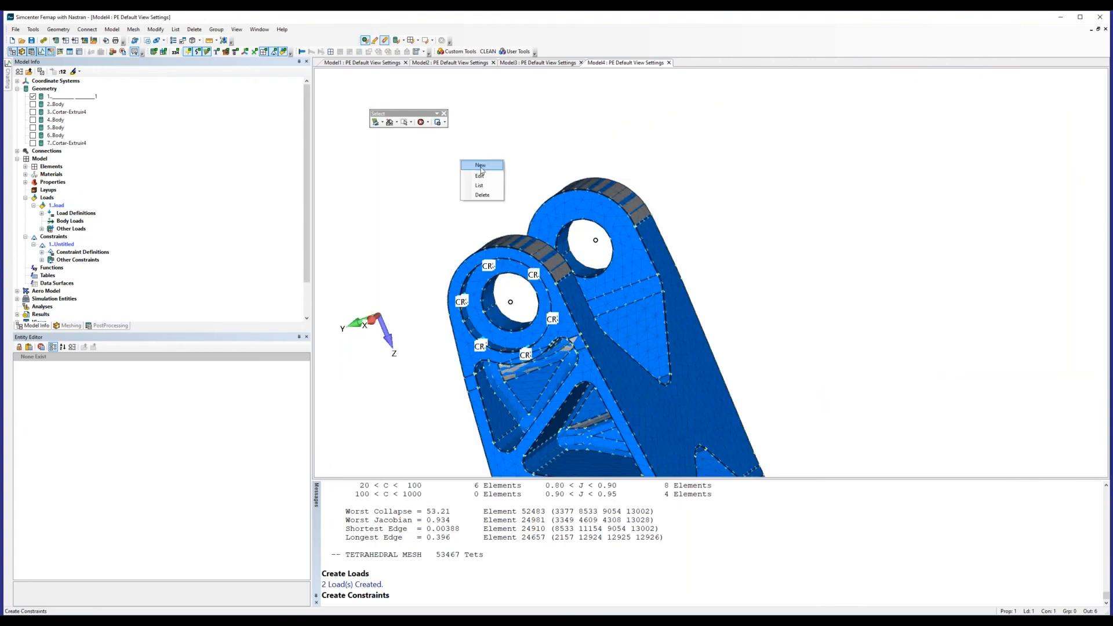
pyautogui.click(481, 166)
pyautogui.click(480, 512)
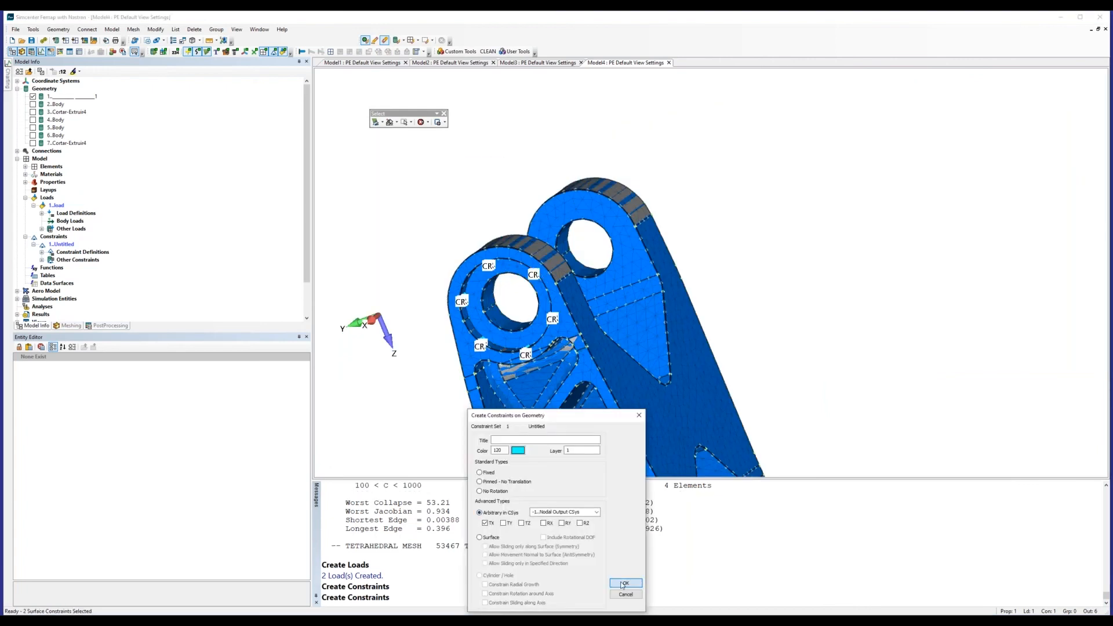
pyautogui.click(624, 584)
# - Reset the selector to None and solve the link with a static analysis from the Standard Analysis custom tools
pyautogui.moveTo(515, 269); pyautogui.dragTo(510, 179, button='middle')
pyautogui.click(382, 123)
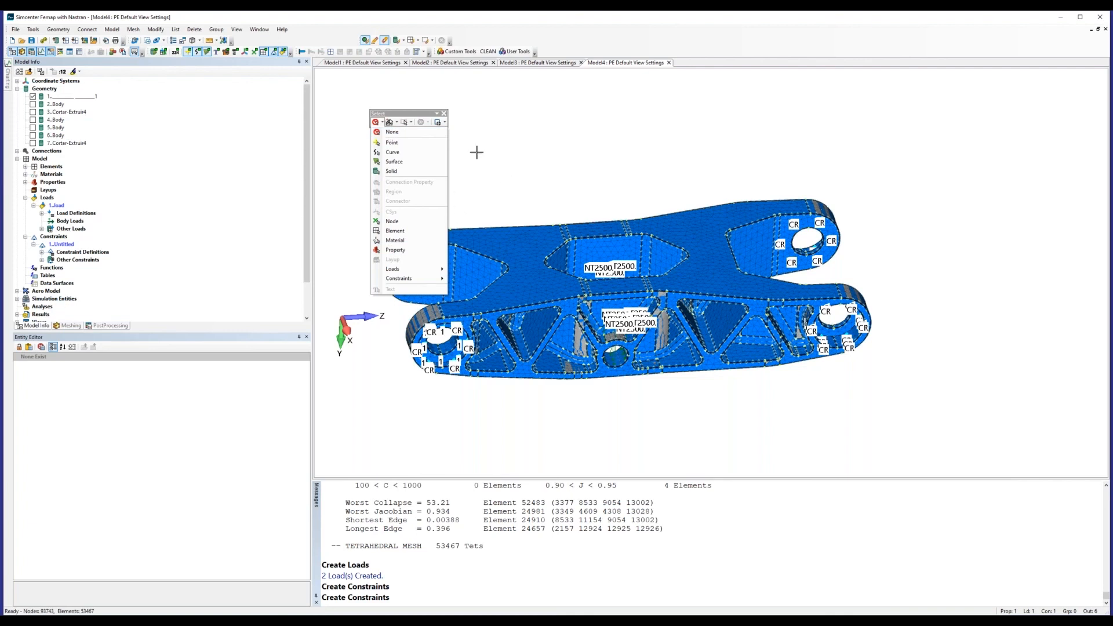
pyautogui.click(392, 132)
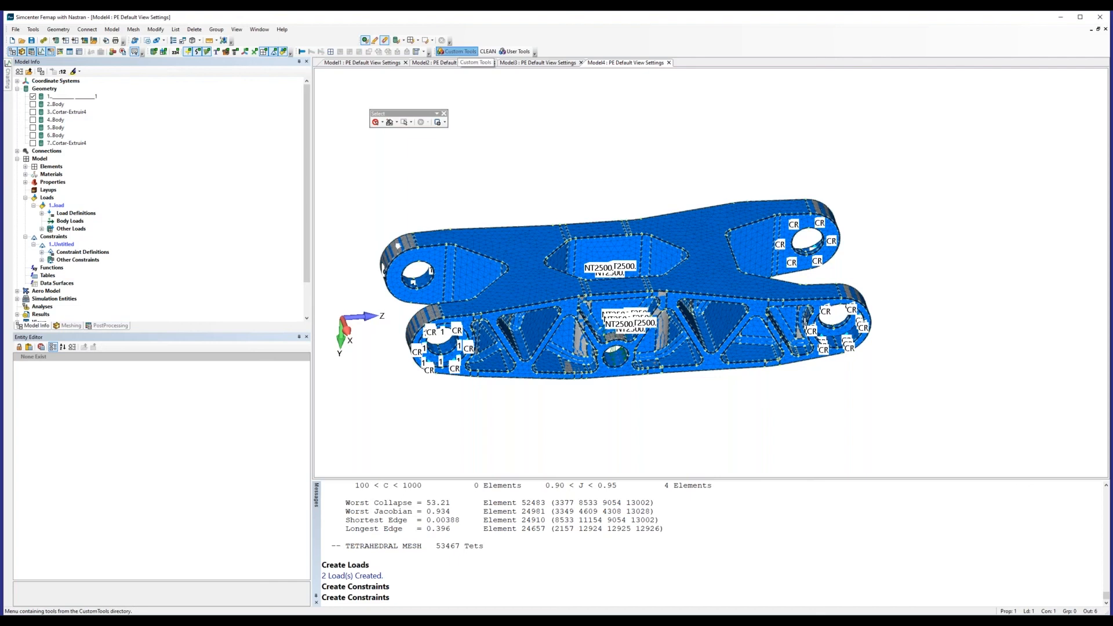
pyautogui.click(457, 52)
pyautogui.click(457, 51)
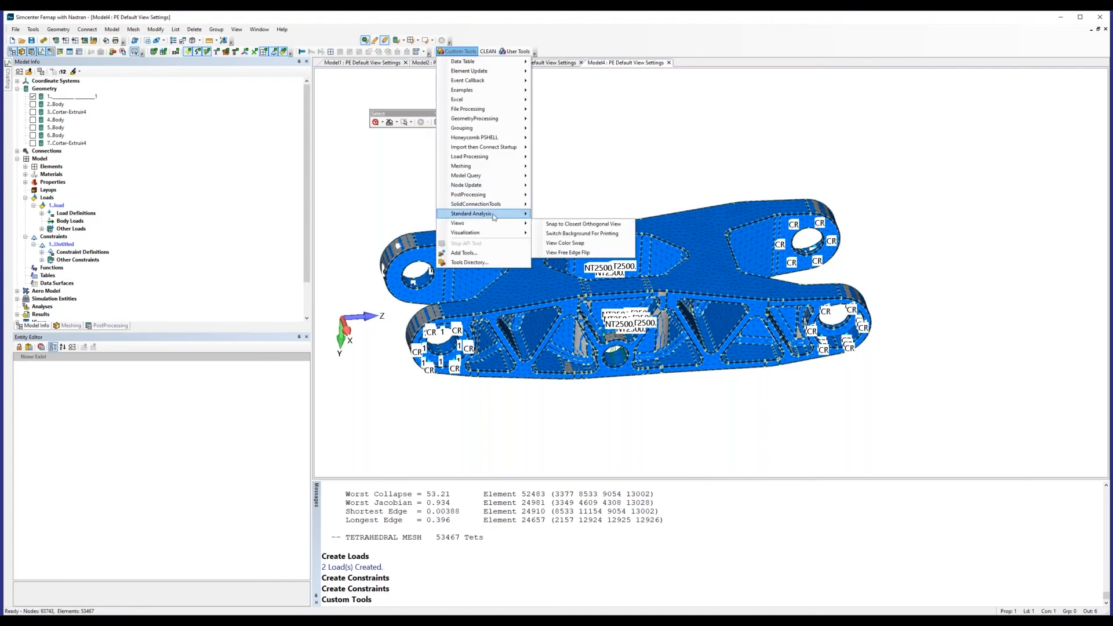
pyautogui.click(551, 215)
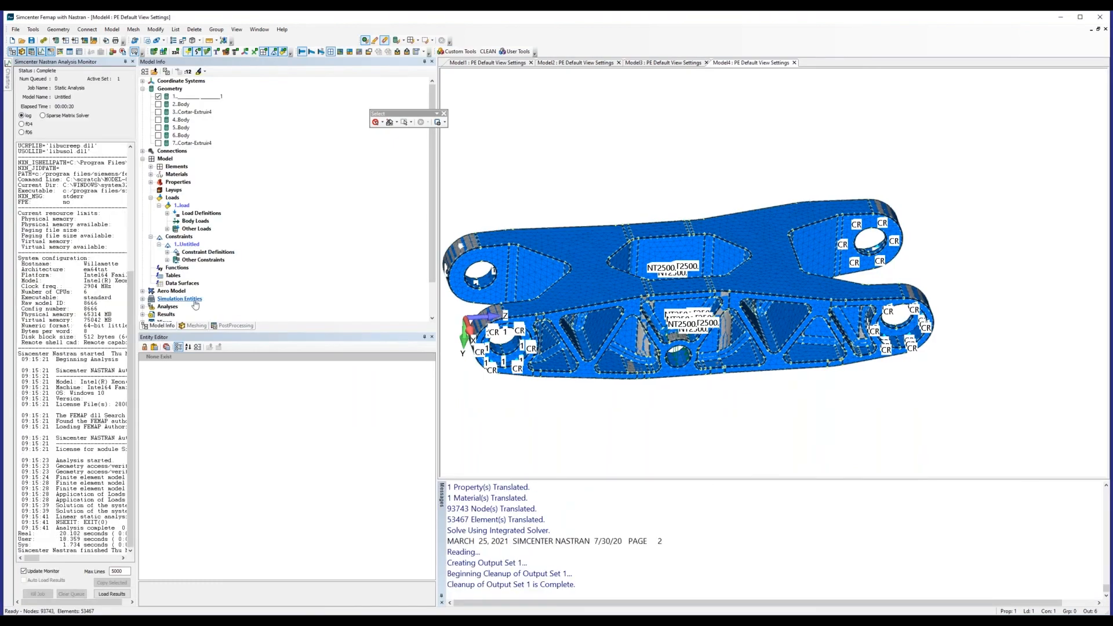
# - Expand the model's results and activate the output set Simcenter NASTRAN Case 1
pyautogui.scroll(-1, 195, 303)
pyautogui.click(143, 291)
pyautogui.click(152, 307)
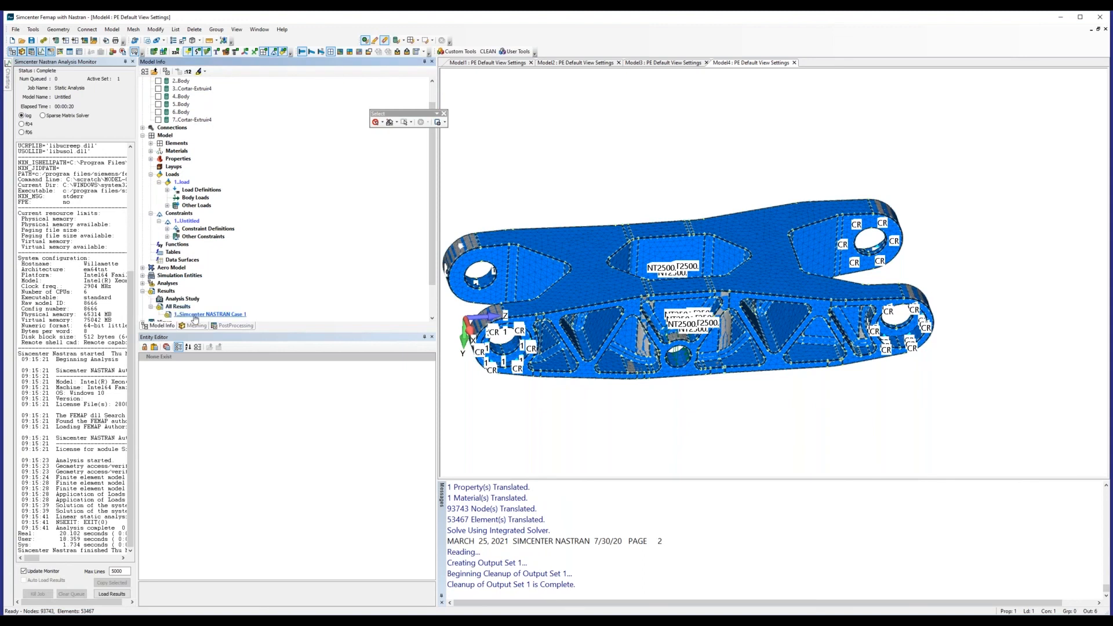
pyautogui.doubleClick(194, 315)
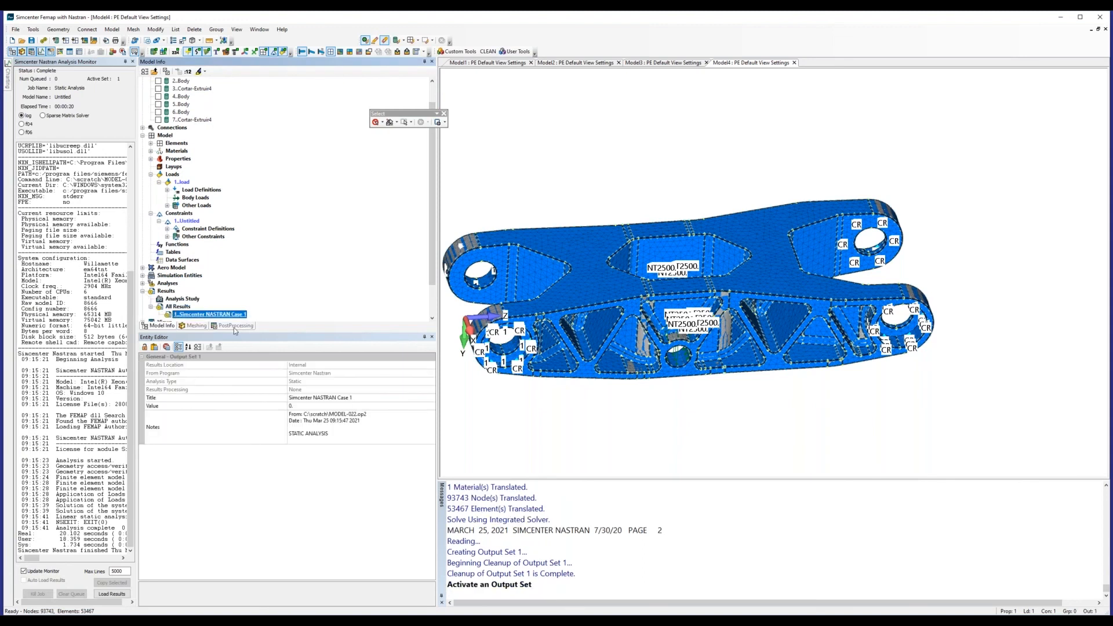
# - Set the post data of the output set to Total Translation for both deformation and contour
pyautogui.rightClick(224, 314)
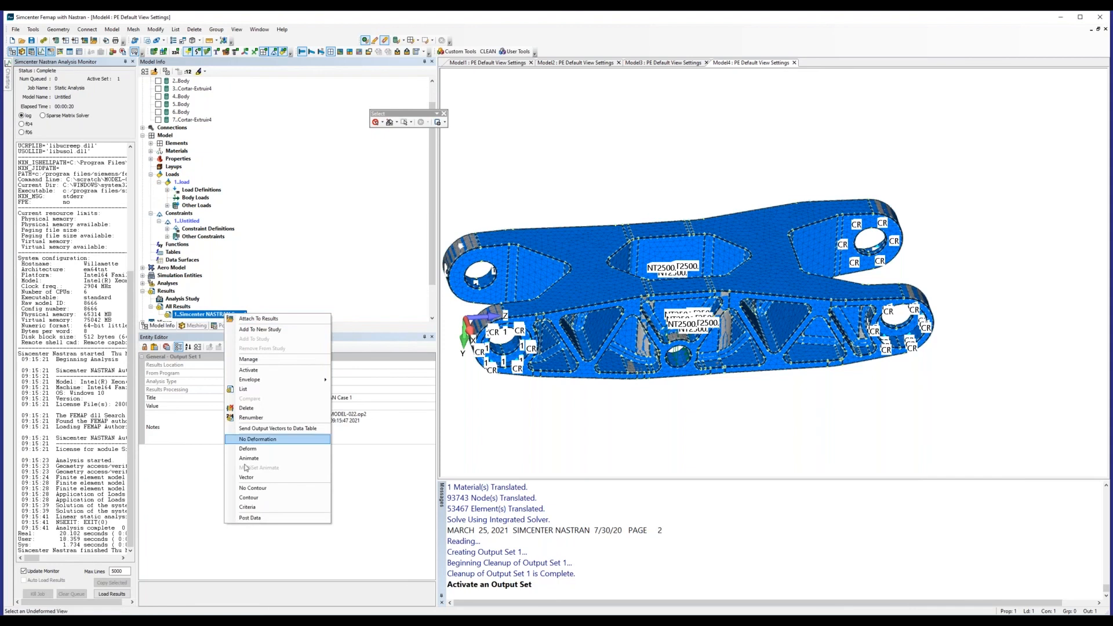
pyautogui.click(258, 518)
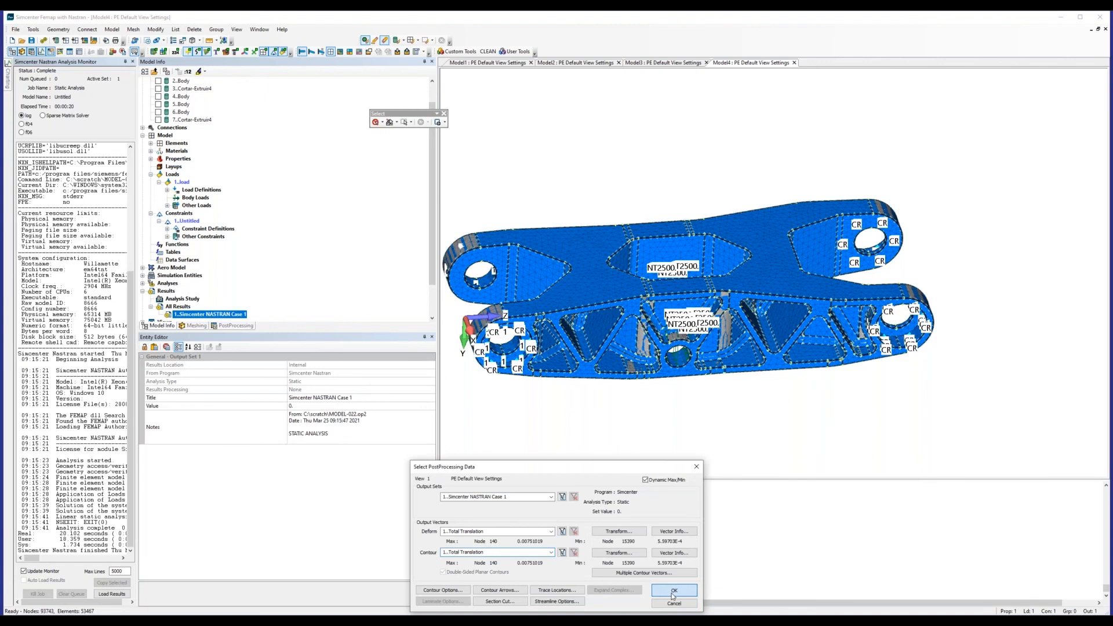
pyautogui.click(674, 590)
# - Display the link as a deformed view with a contour of the Simcenter NASTRAN Case 1 results
pyautogui.rightClick(223, 315)
pyautogui.click(269, 455)
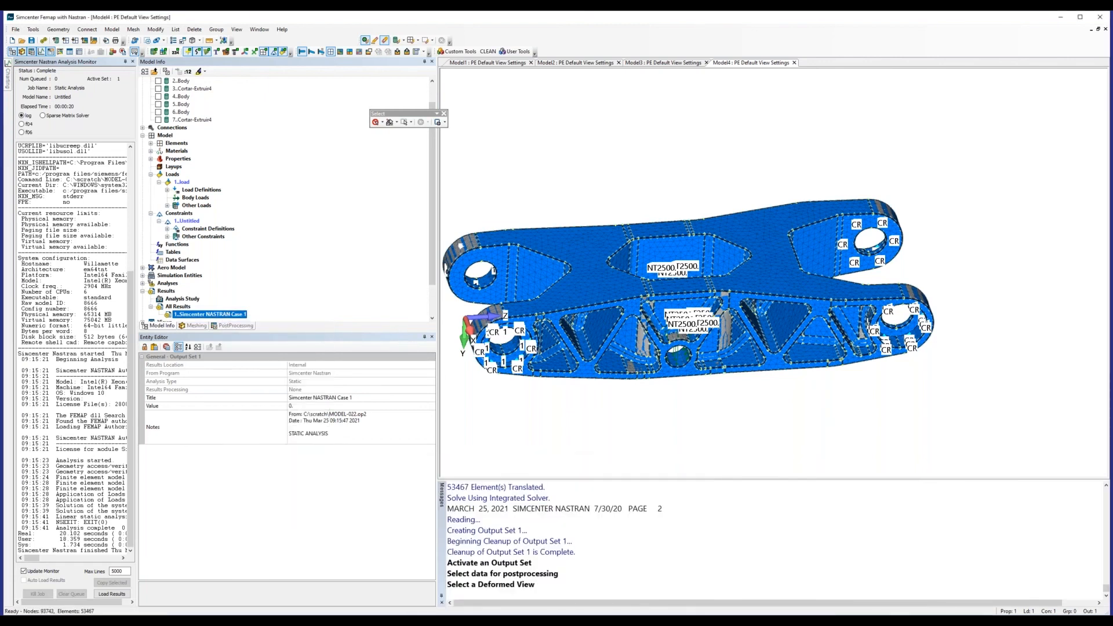
pyautogui.rightClick(224, 314)
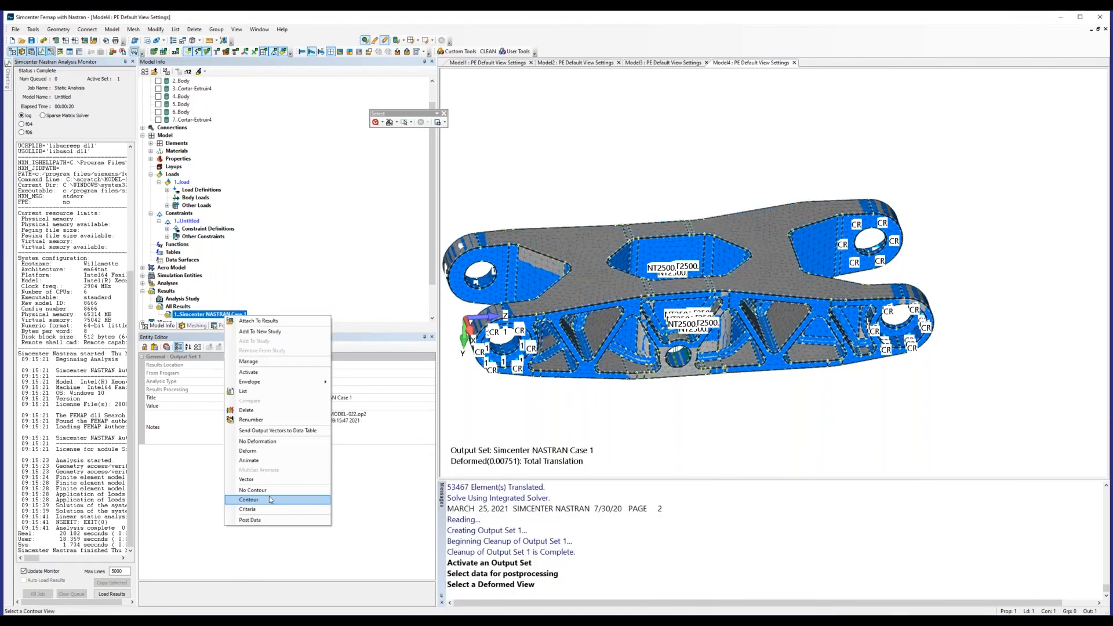
pyautogui.click(269, 498)
pyautogui.keyDown('ctrl'); pyautogui.moveTo(612, 247); pyautogui.dragTo(630, 228, button='middle'); pyautogui.keyUp('ctrl')
pyautogui.moveTo(630, 227); pyautogui.dragTo(630, 196, button='middle')
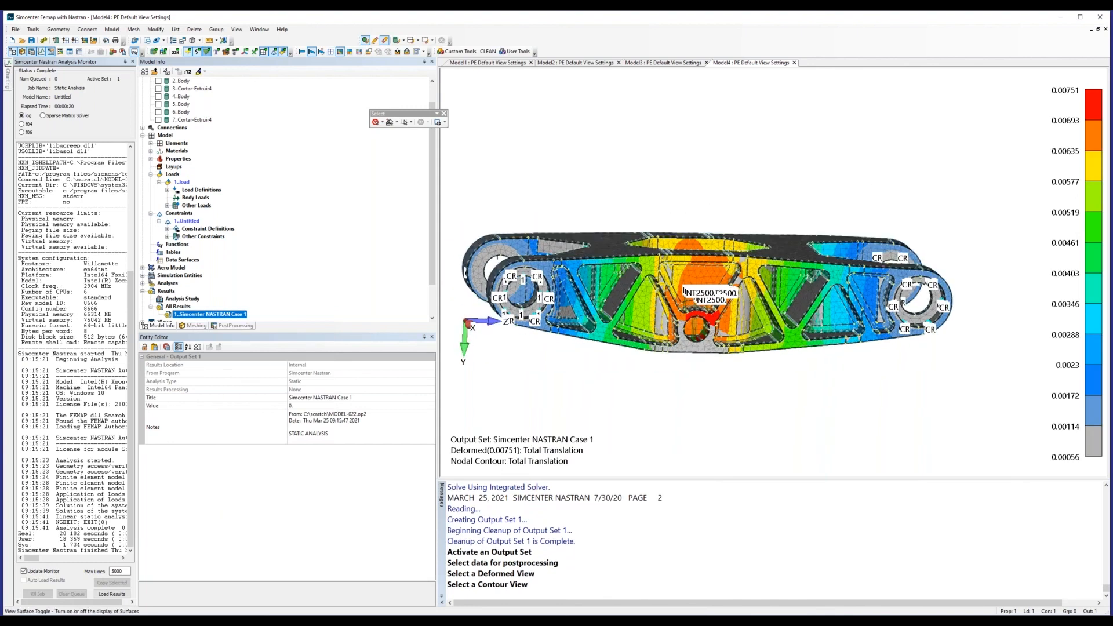
# - Turn off the display of surfaces and close the Simcenter Nastran Analysis Monitor
pyautogui.click(207, 52)
pyautogui.moveTo(582, 255); pyautogui.dragTo(583, 290, button='middle')
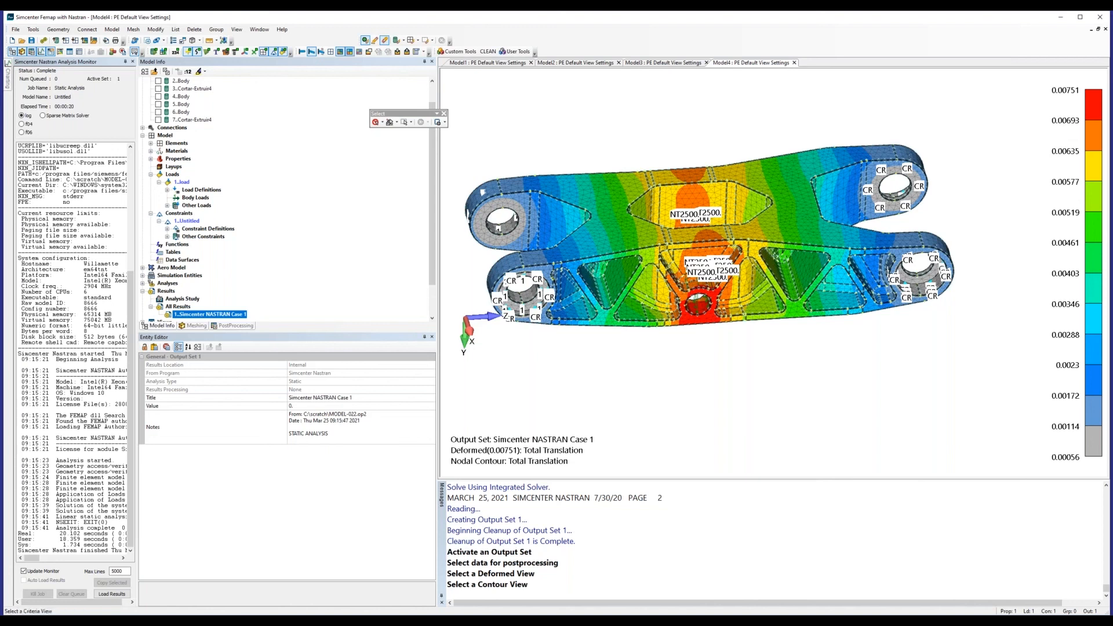
pyautogui.click(133, 62)
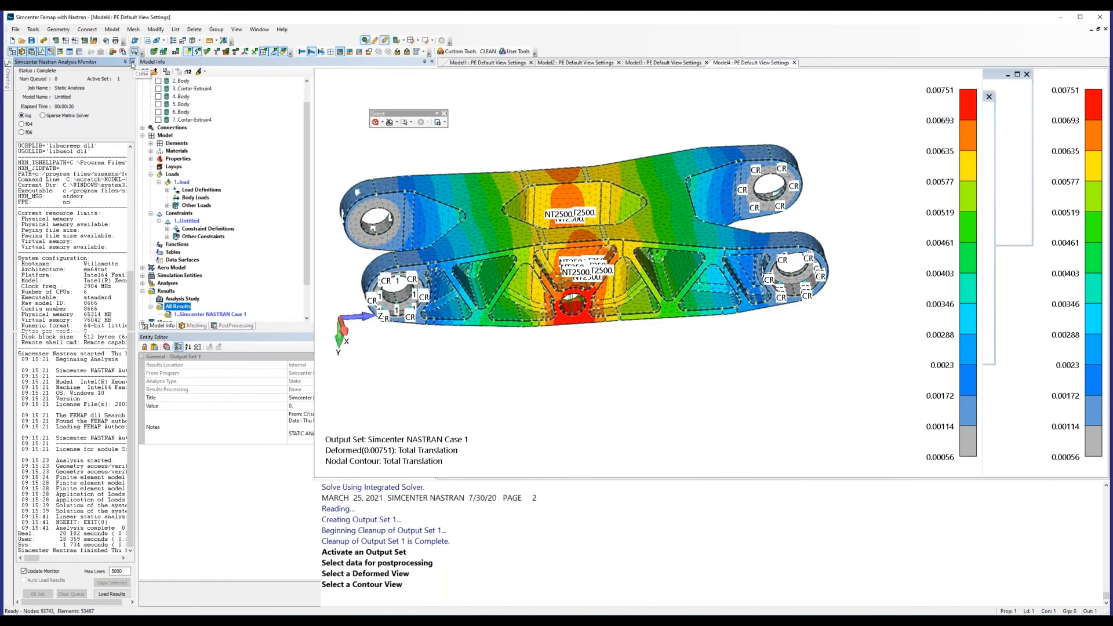
pyautogui.click(458, 51)
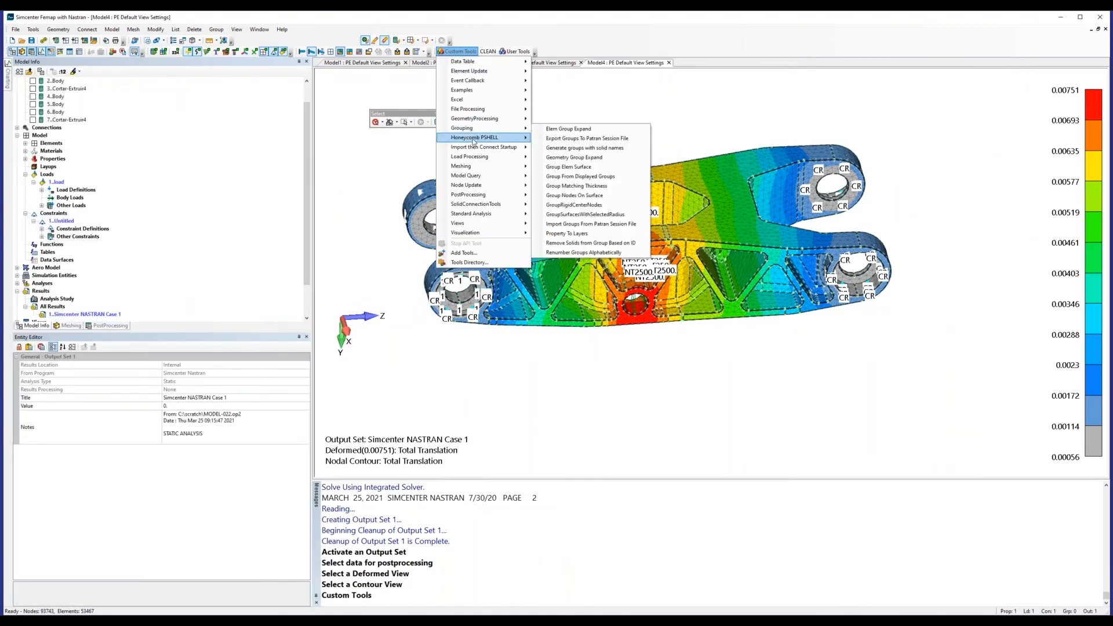
pyautogui.moveTo(479, 204)
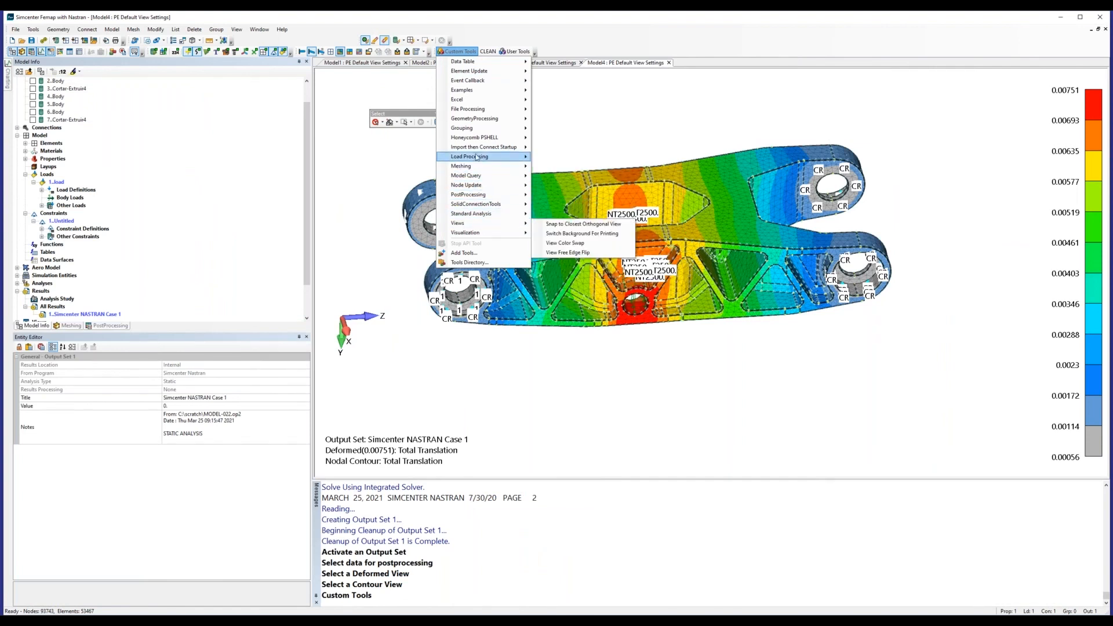
pyautogui.moveTo(467, 93)
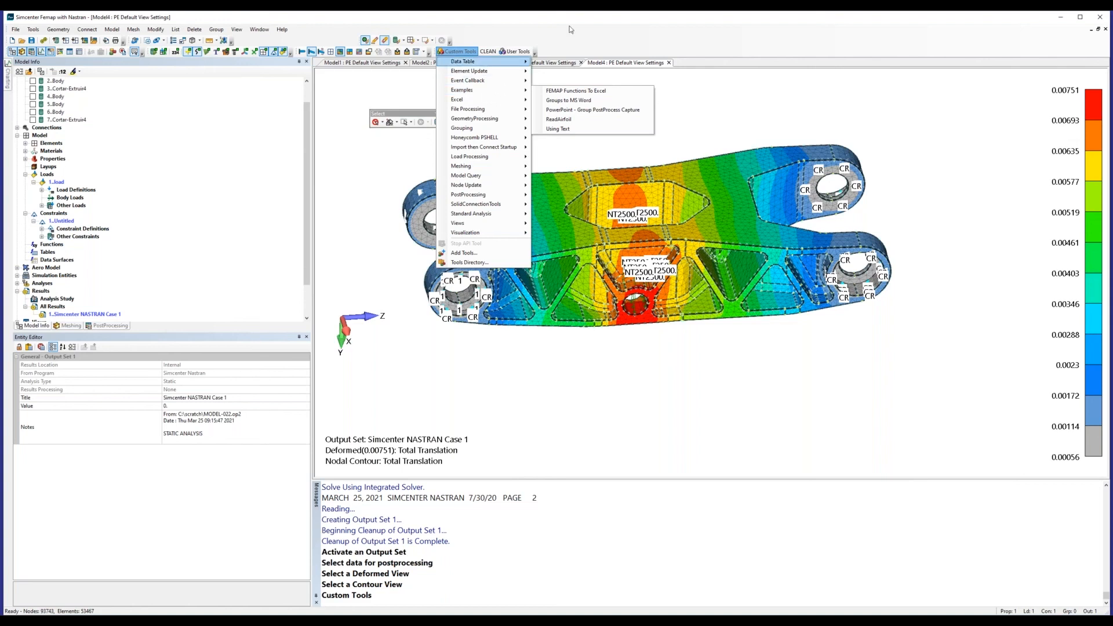
pyautogui.click(674, 95)
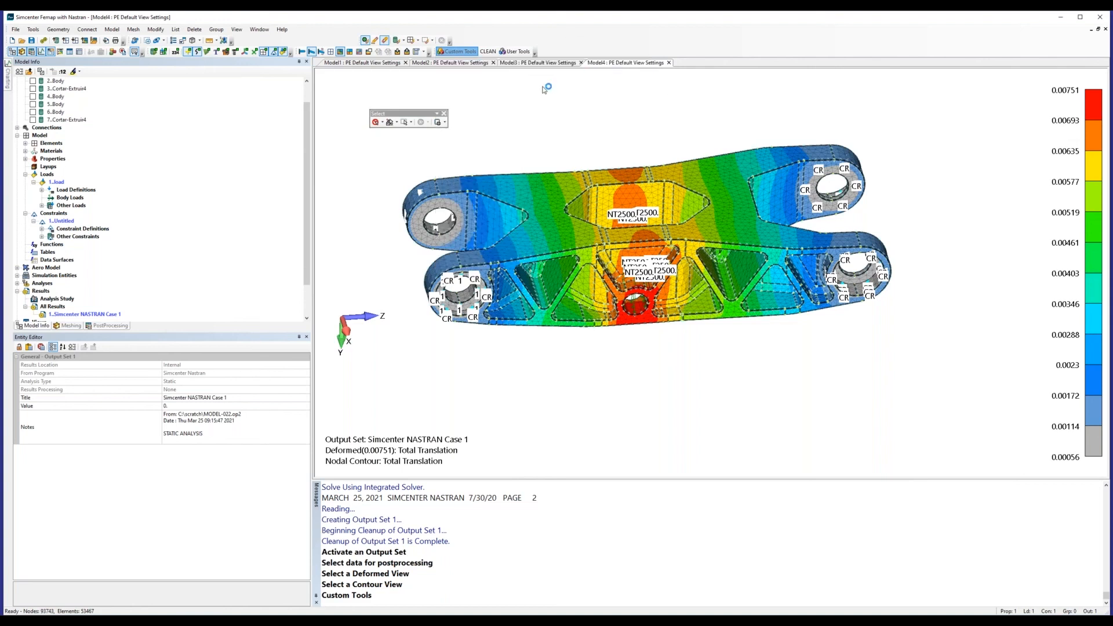
# - Create a new model and import the geometry file Motor Case.x_t
pyautogui.click(12, 41)
pyautogui.click(15, 29)
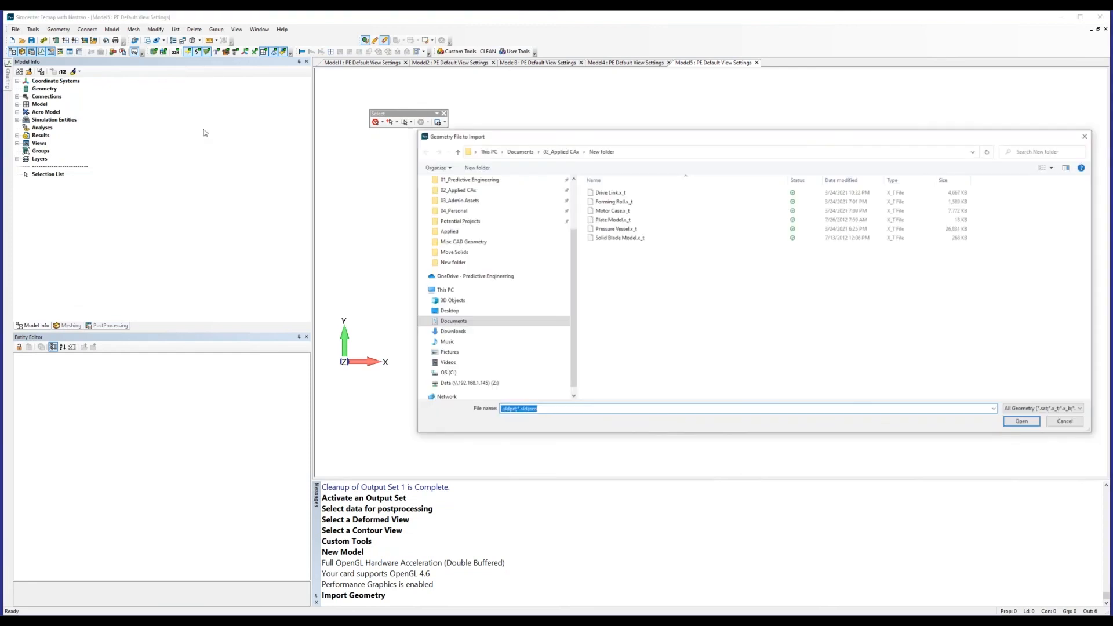
pyautogui.doubleClick(612, 210)
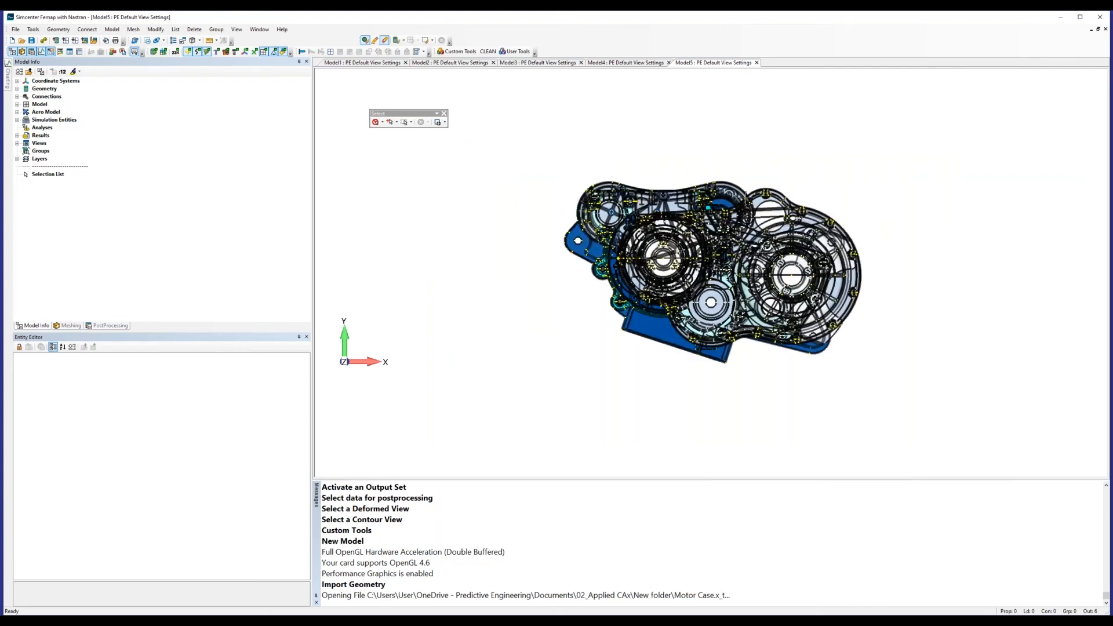
pyautogui.moveTo(655, 215); pyautogui.dragTo(689, 283, button='middle')
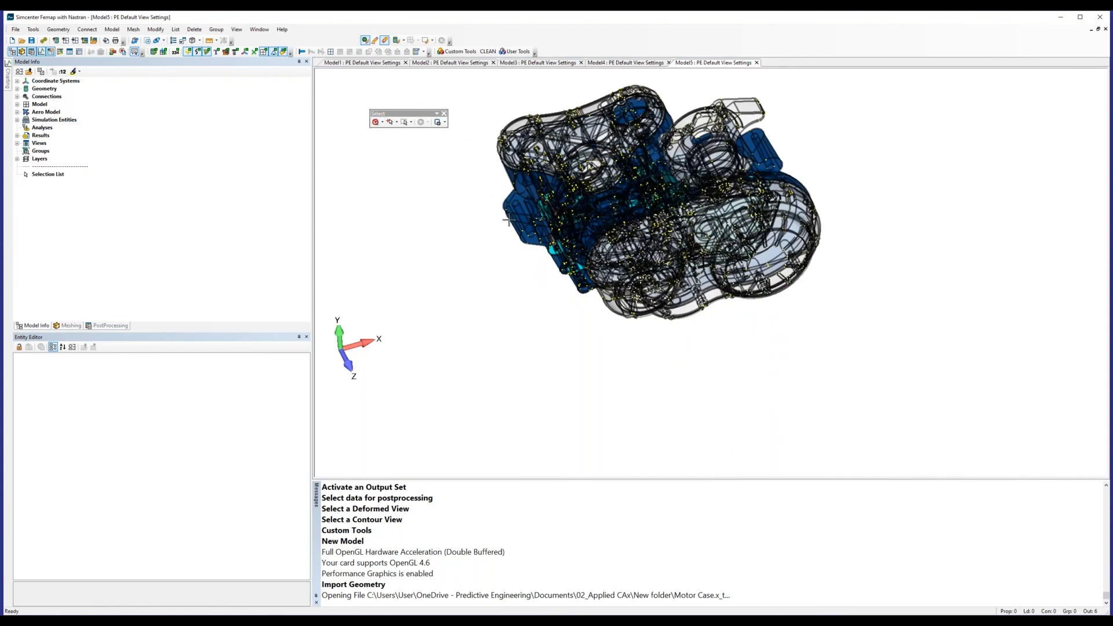
# - Modify the surface transparency of all motor case surfaces to make them opaque
pyautogui.click(156, 30)
pyautogui.moveTo(199, 194)
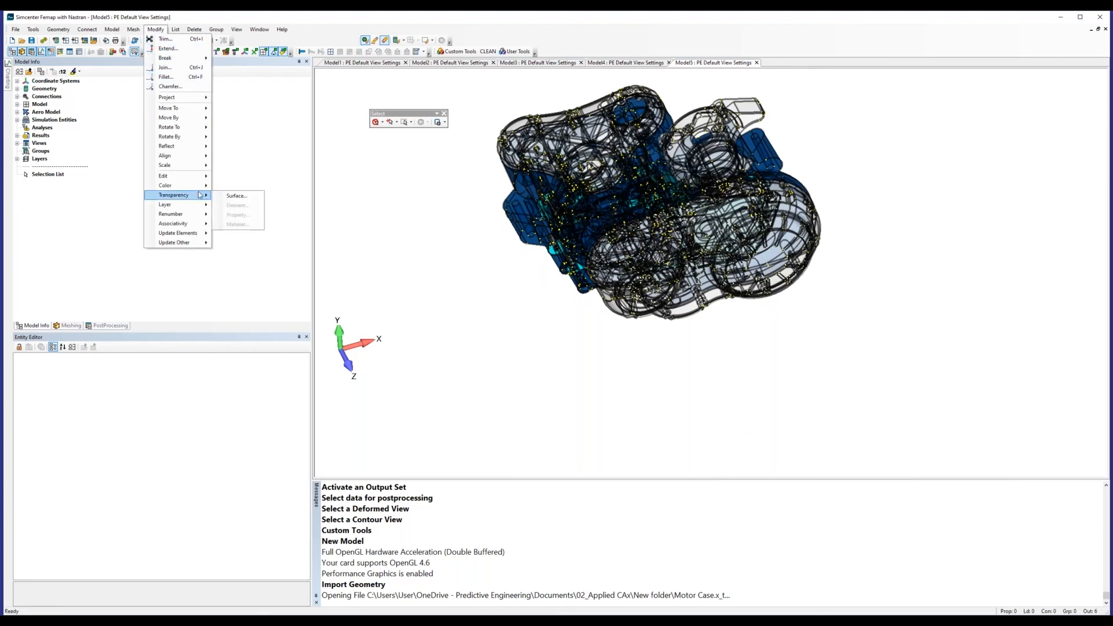
pyautogui.click(248, 196)
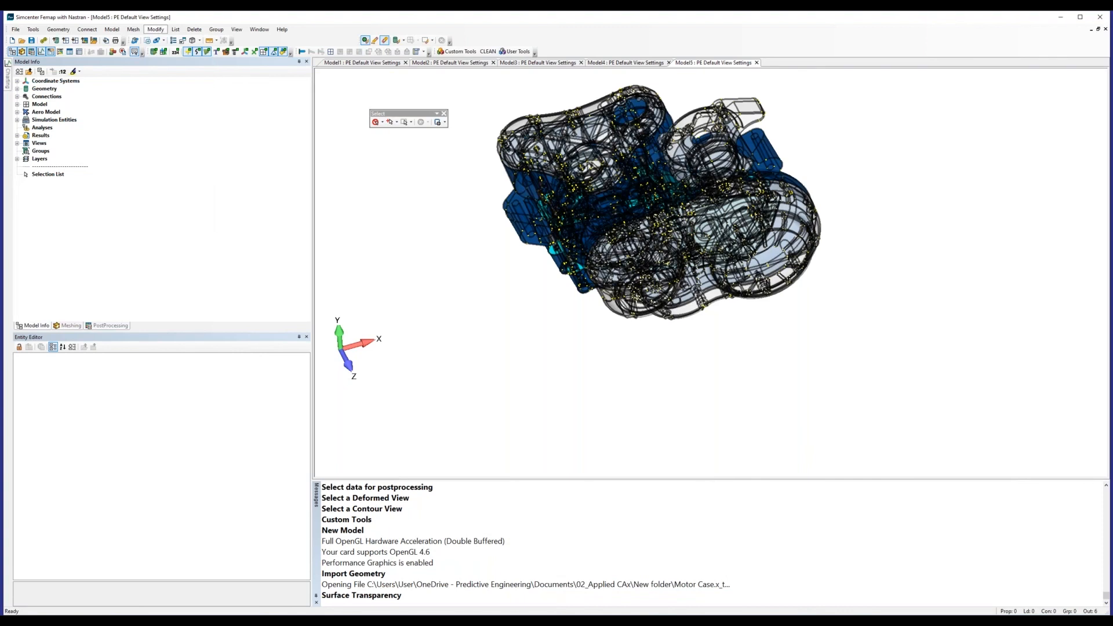
pyautogui.click(614, 594)
pyautogui.click(671, 596)
pyautogui.click(604, 595)
pyautogui.moveTo(780, 400); pyautogui.dragTo(844, 399, button='middle')
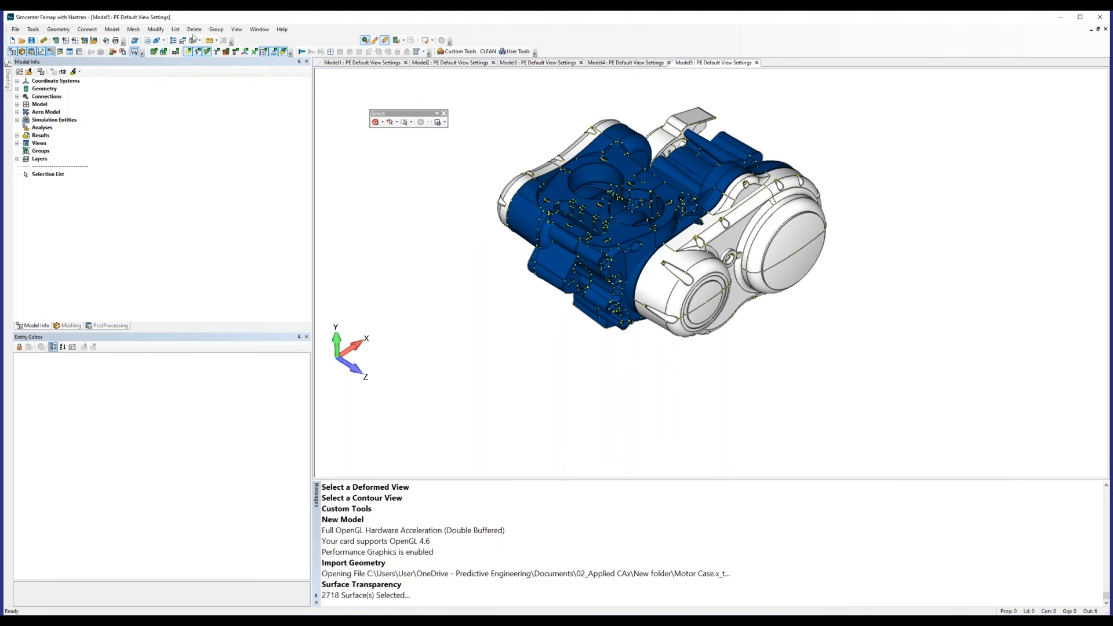
pyautogui.click(156, 29)
pyautogui.moveTo(174, 118)
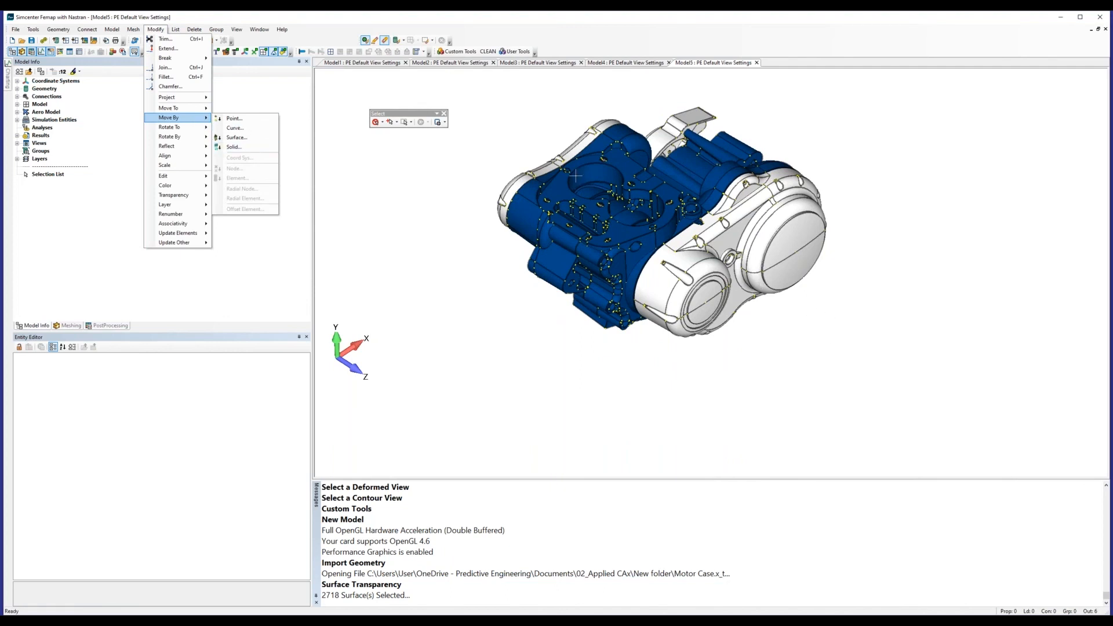
pyautogui.click(497, 229)
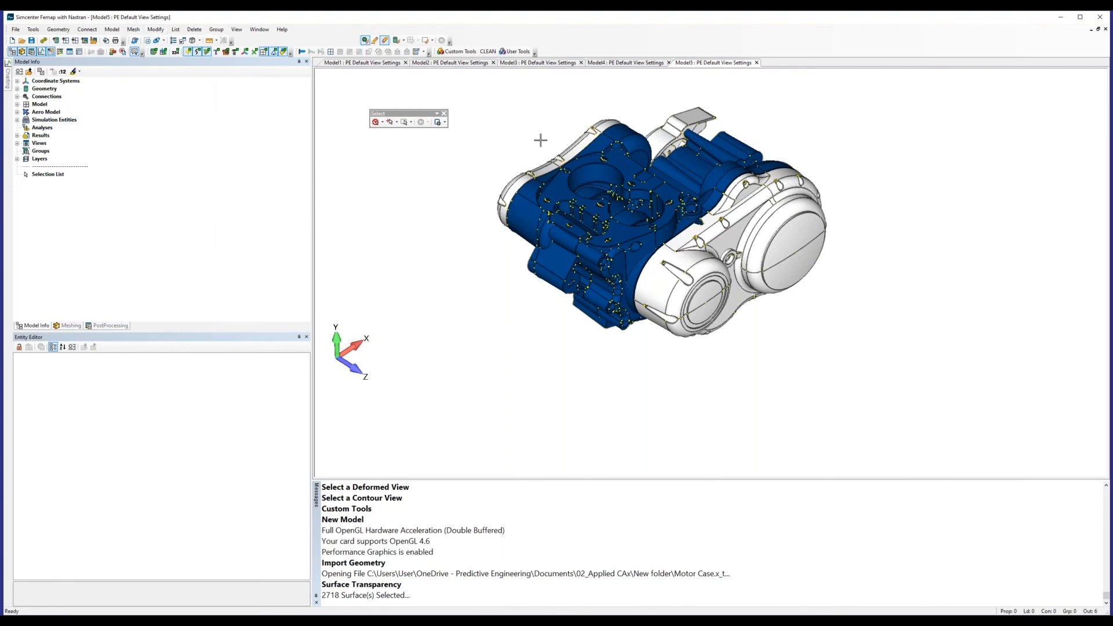
# - Open the user command customization for defining an additional command
pyautogui.rightClick(569, 46)
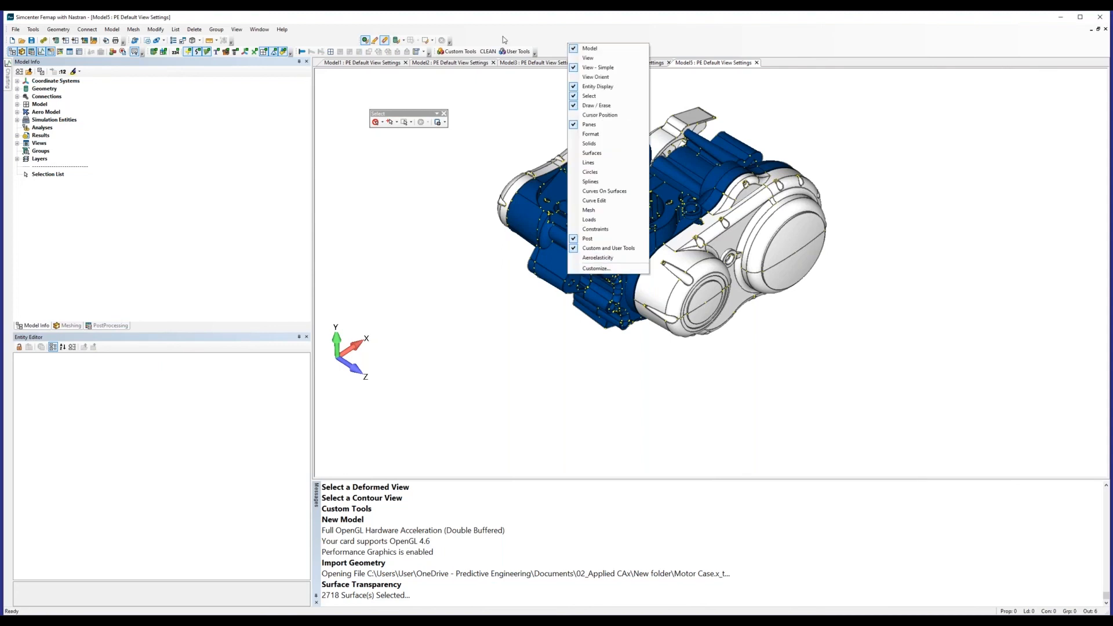
pyautogui.click(600, 268)
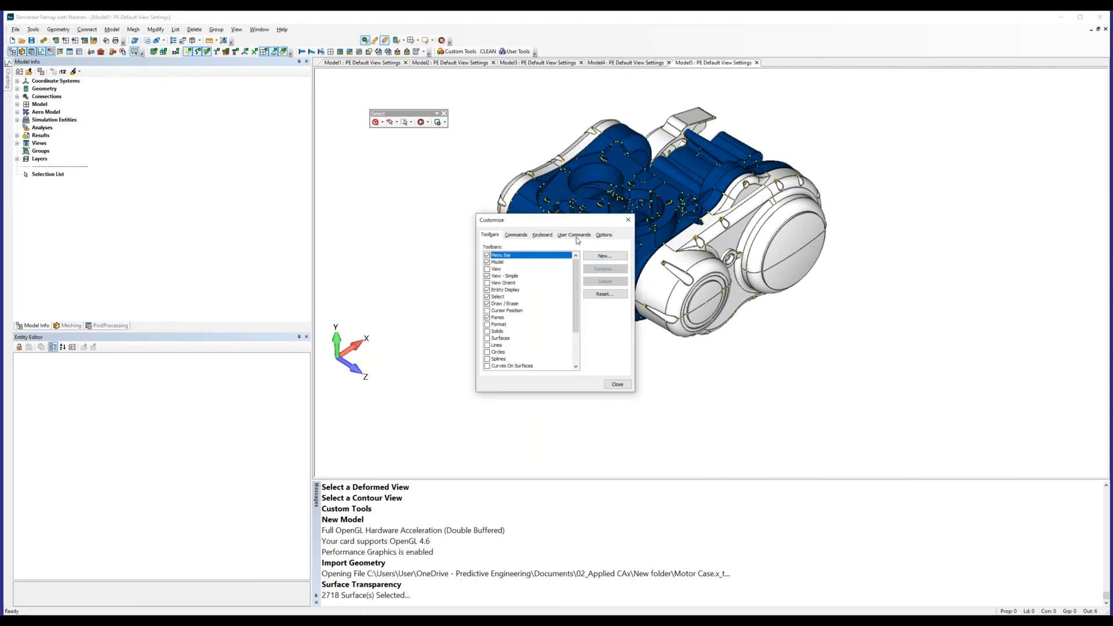
pyautogui.click(577, 235)
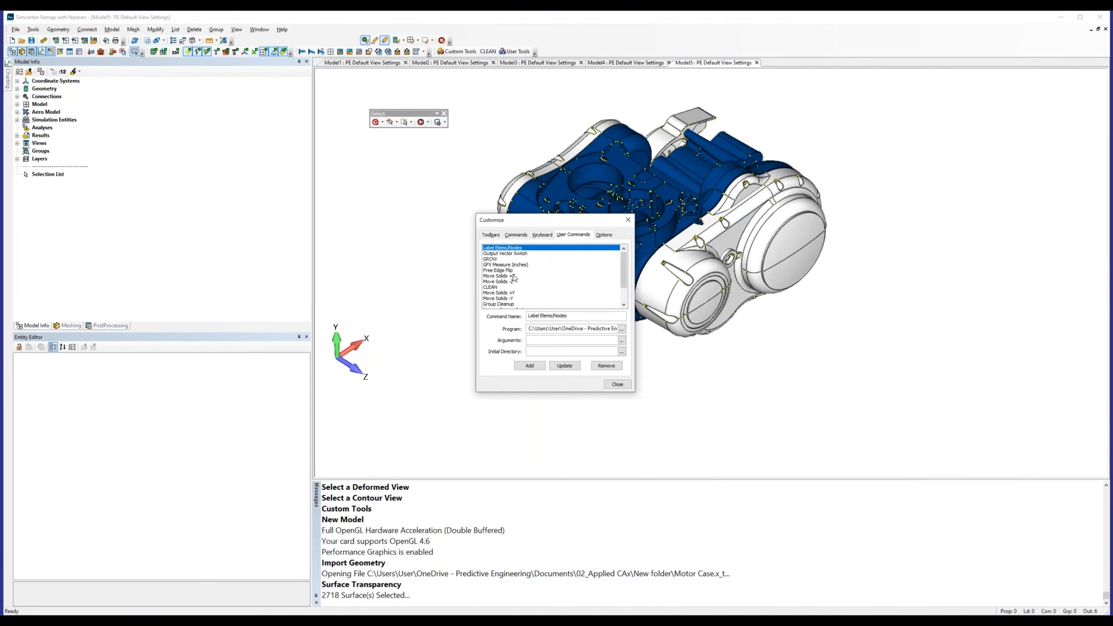
pyautogui.click(528, 367)
pyautogui.click(562, 325)
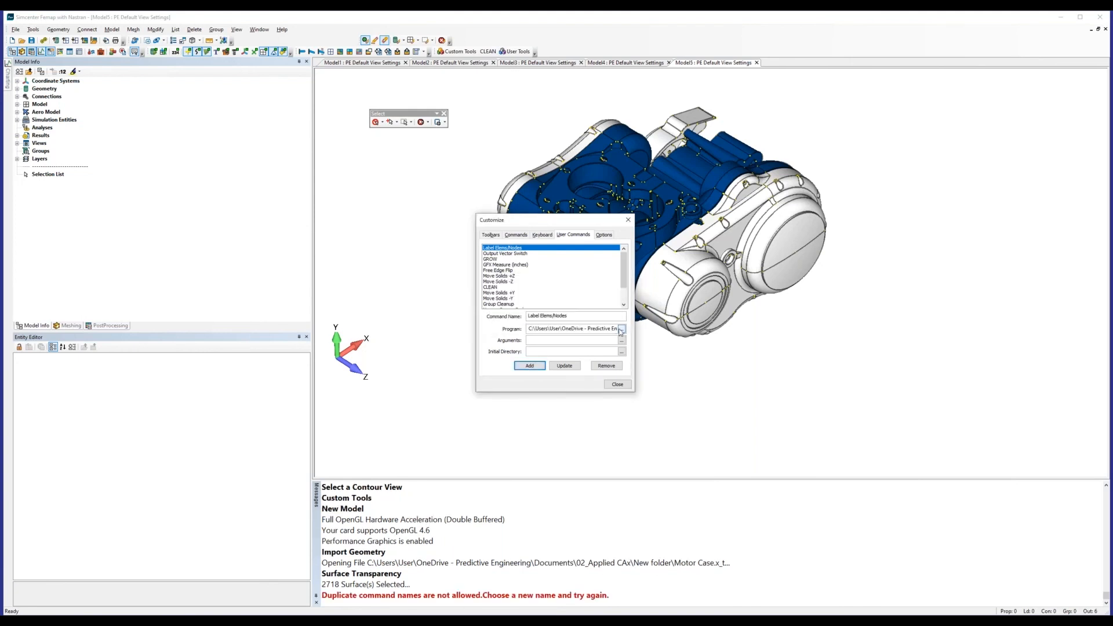
# - Add a user command named Move Solids +X that runs Move Solids +X.BAS from the PreProcessing Move Solids folder
pyautogui.click(622, 329)
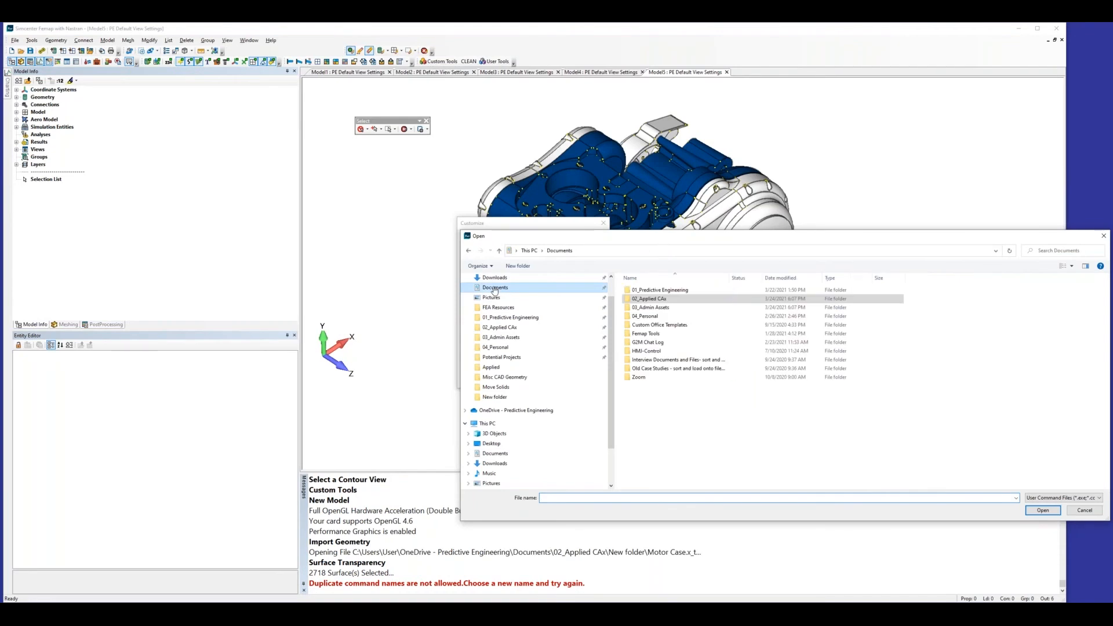
pyautogui.doubleClick(646, 334)
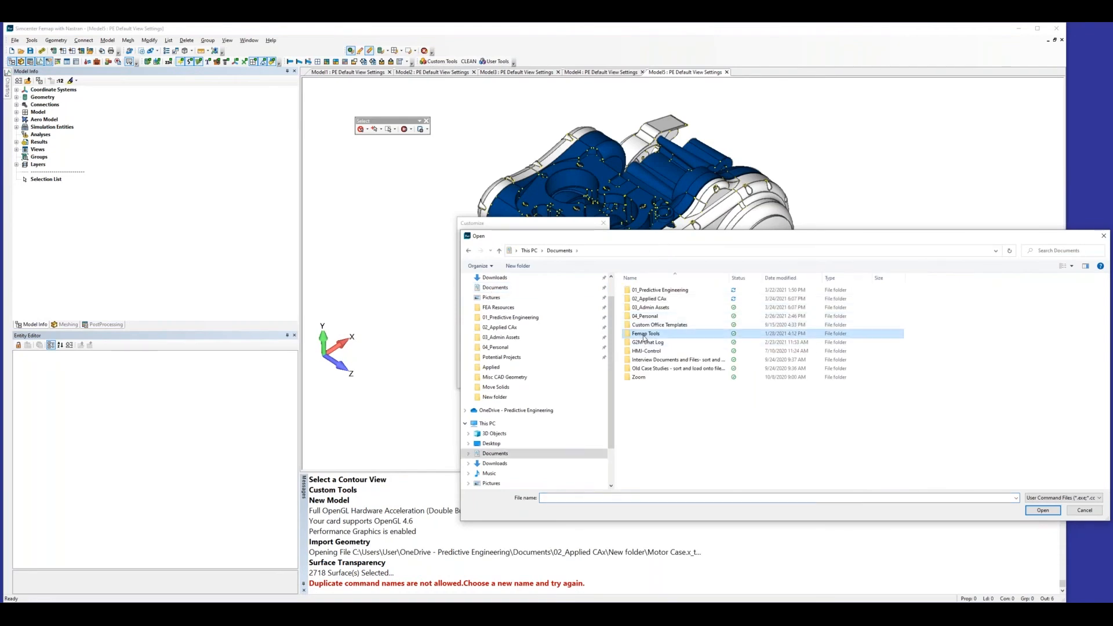
pyautogui.doubleClick(648, 291)
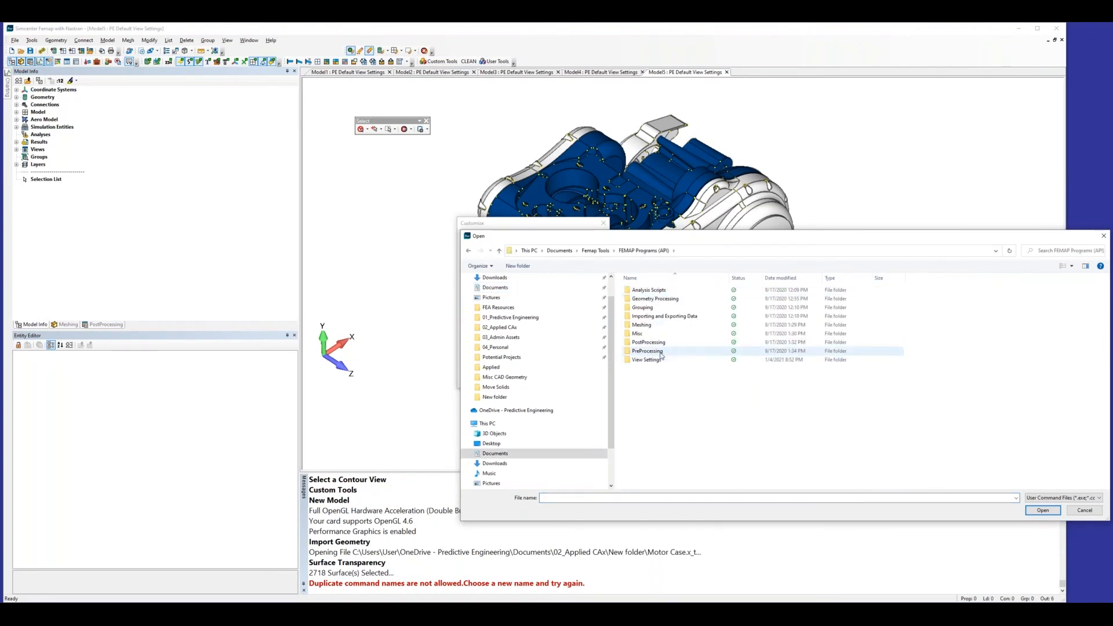
pyautogui.doubleClick(661, 353)
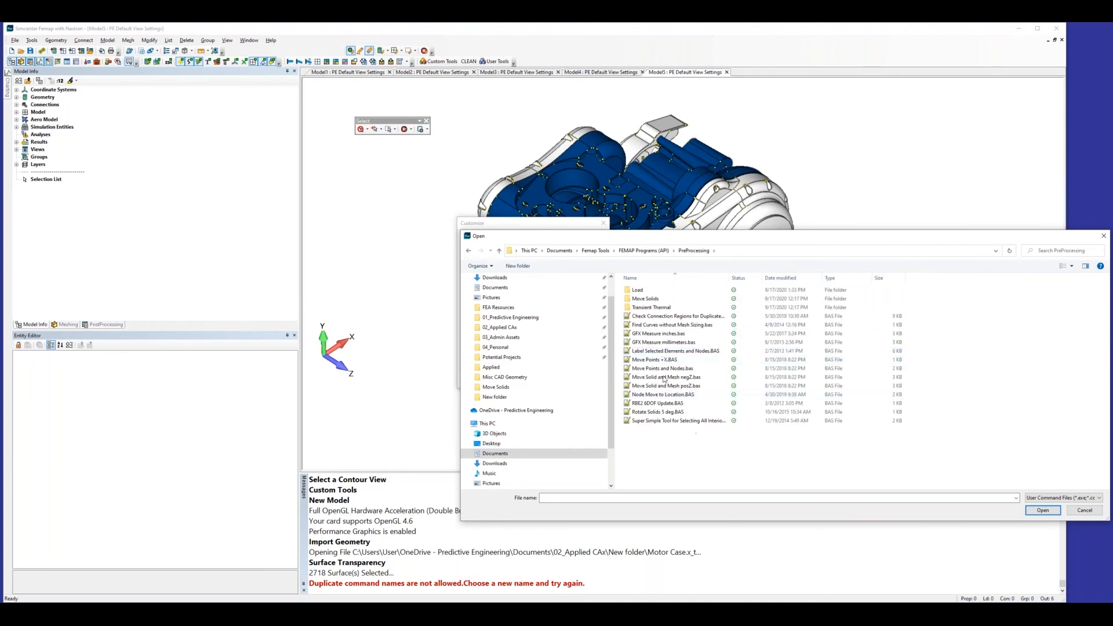
pyautogui.doubleClick(651, 299)
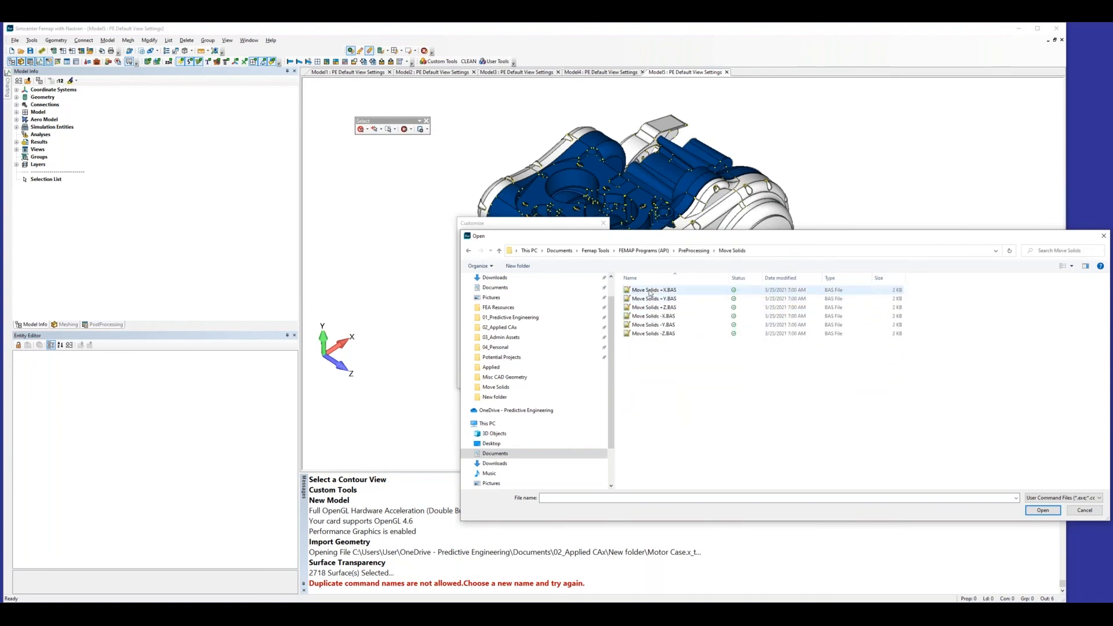
pyautogui.click(651, 291)
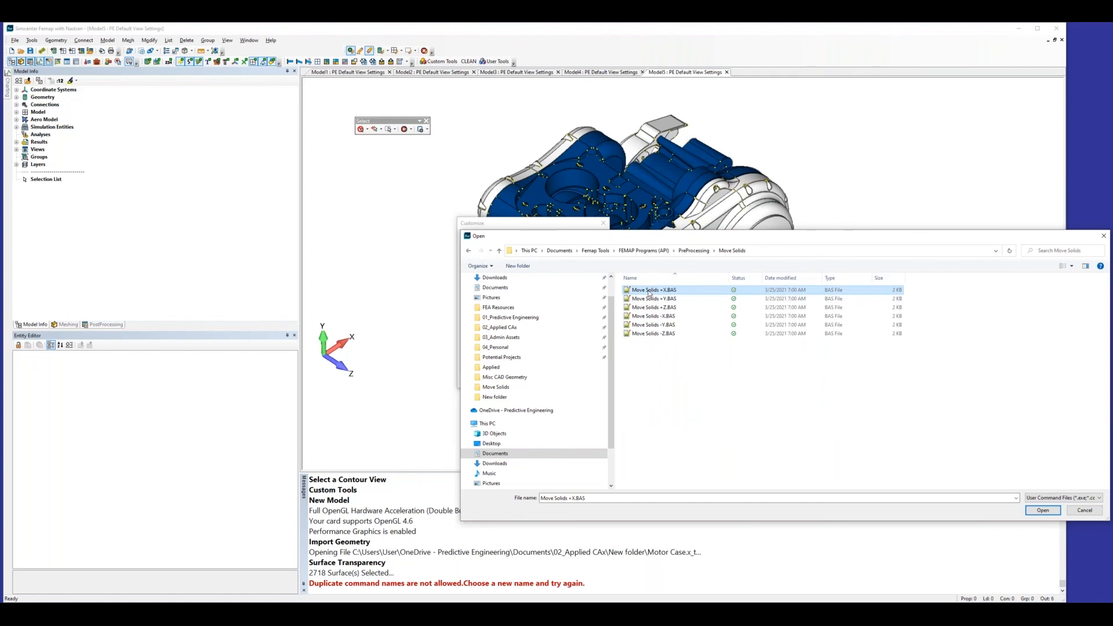
pyautogui.doubleClick(649, 291)
pyautogui.write('Move Solids +X')
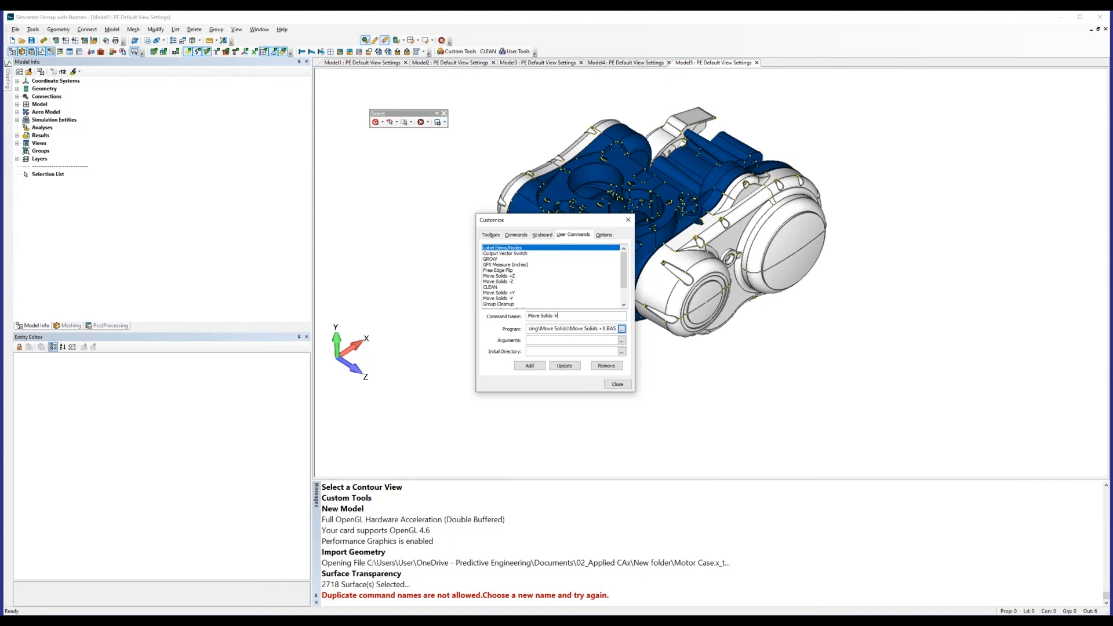
pyautogui.click(529, 366)
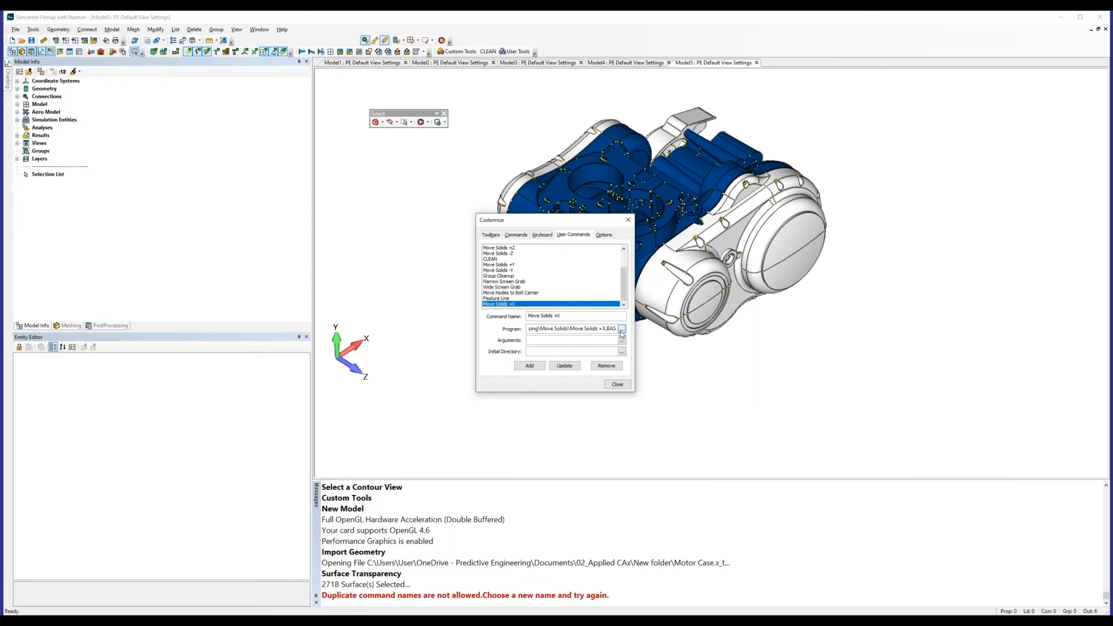
# - Add a user command named Move Solids -X that runs Move Solids -X.BAS, and close the customization
pyautogui.click(622, 329)
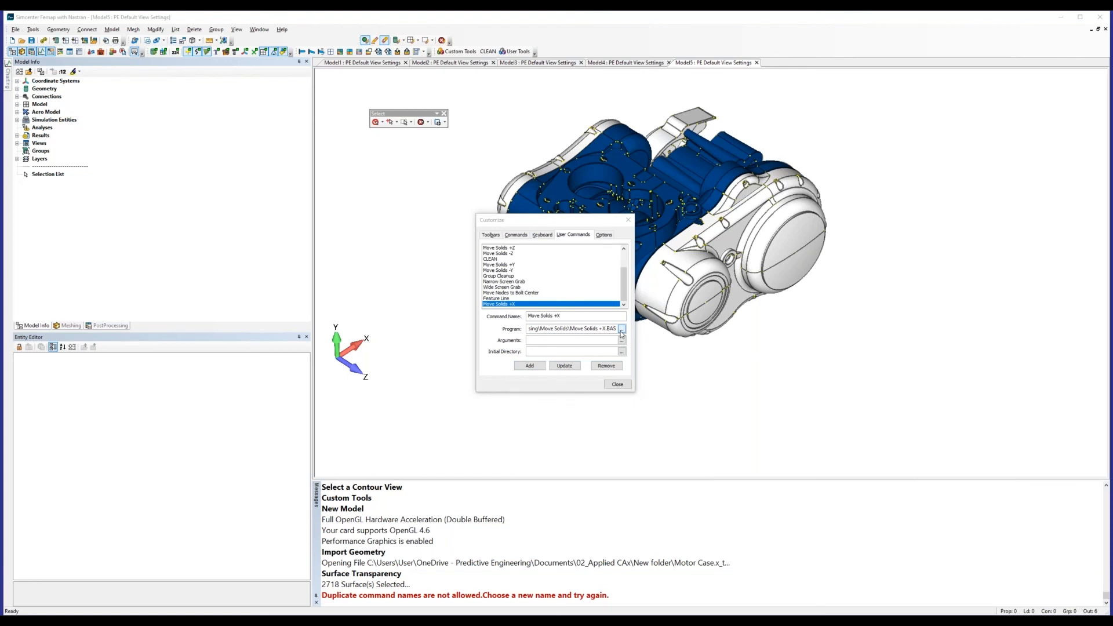
pyautogui.doubleClick(654, 316)
pyautogui.moveTo(531, 316); pyautogui.dragTo(536, 316)
pyautogui.write('-')
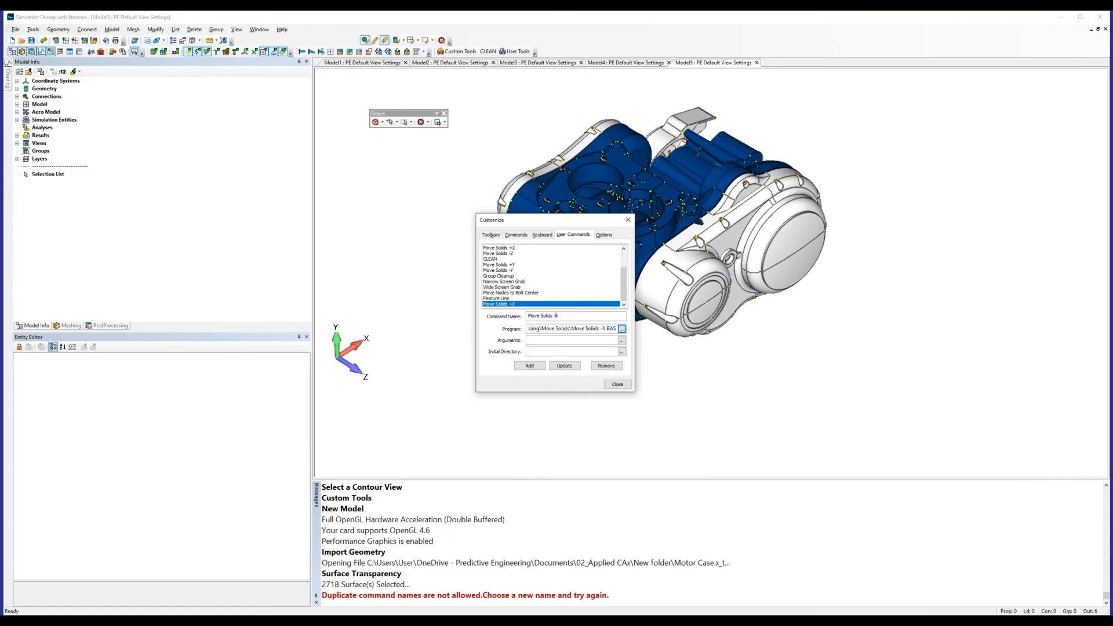
pyautogui.click(530, 367)
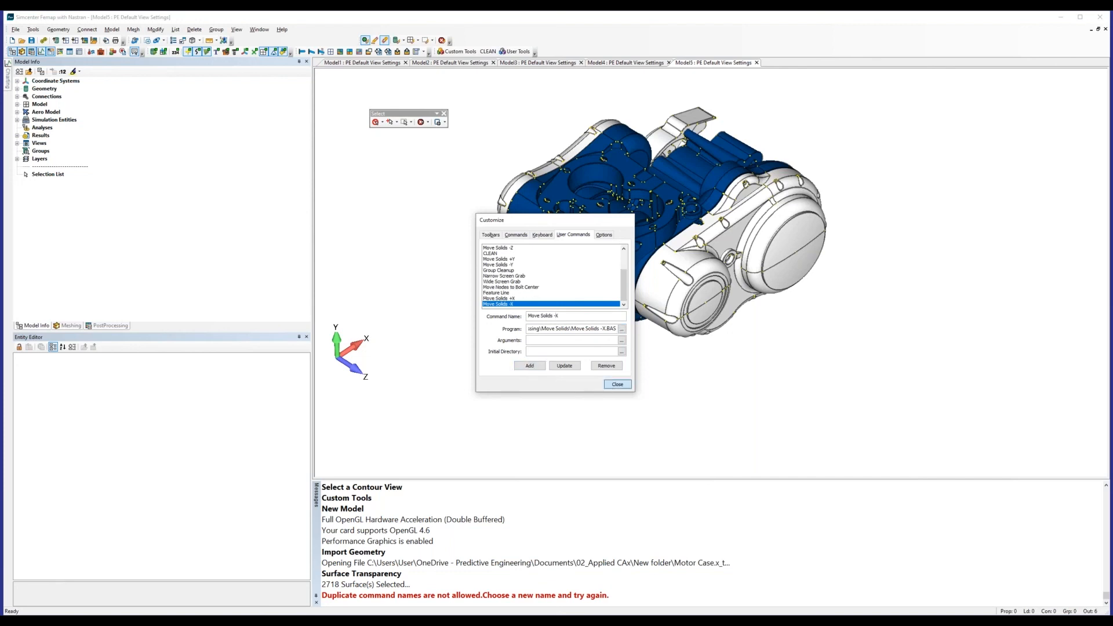
pyautogui.click(618, 385)
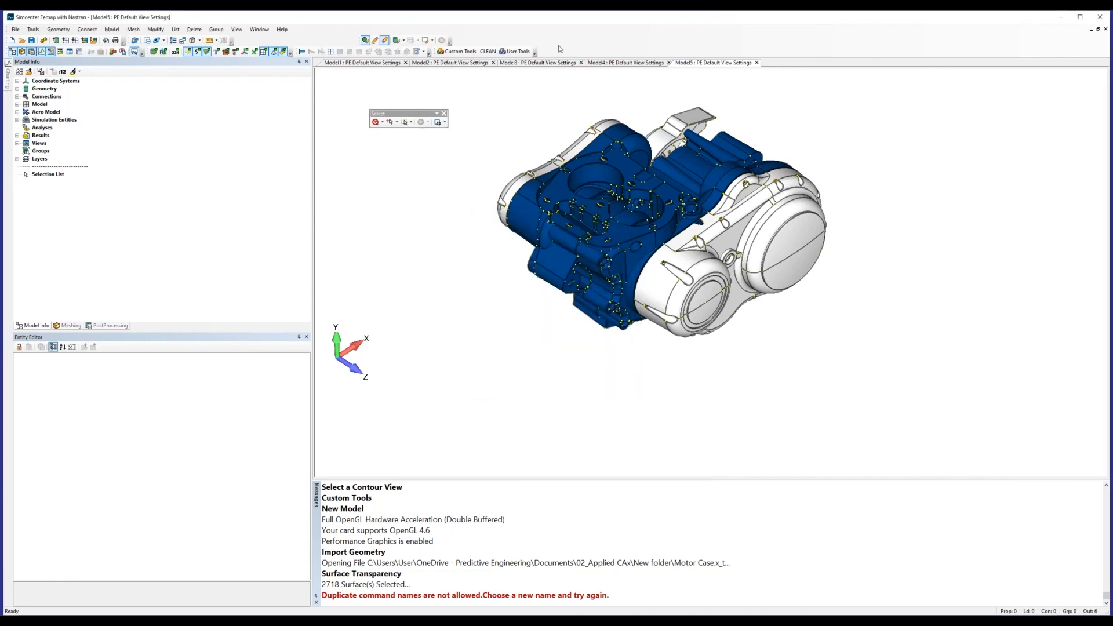
# - Create a new custom toolbar named Move Solids
pyautogui.rightClick(558, 45)
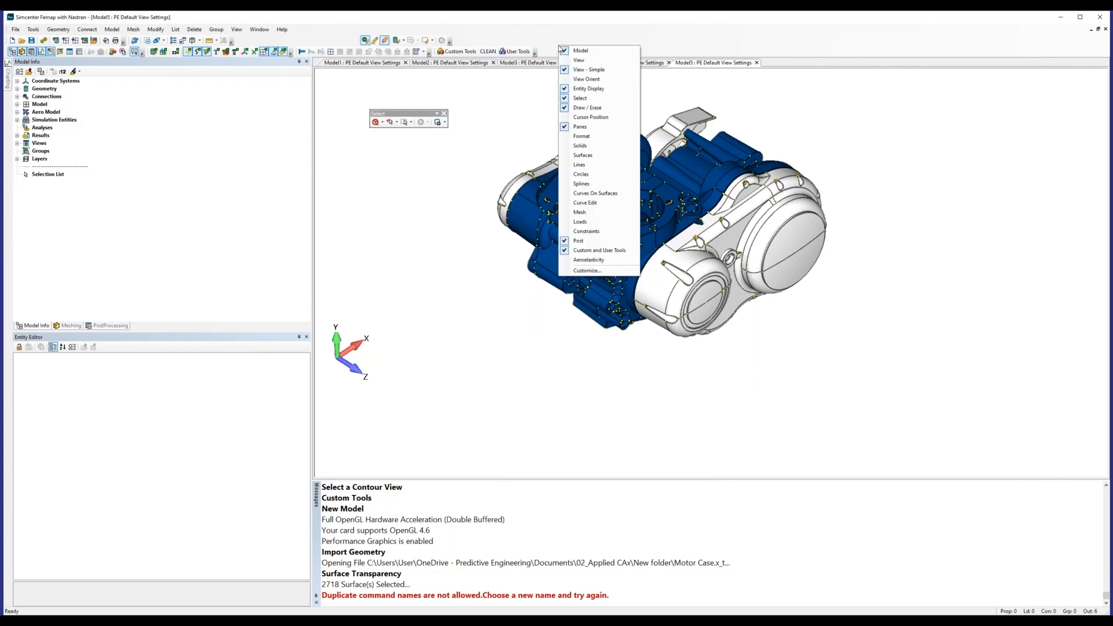
pyautogui.click(596, 271)
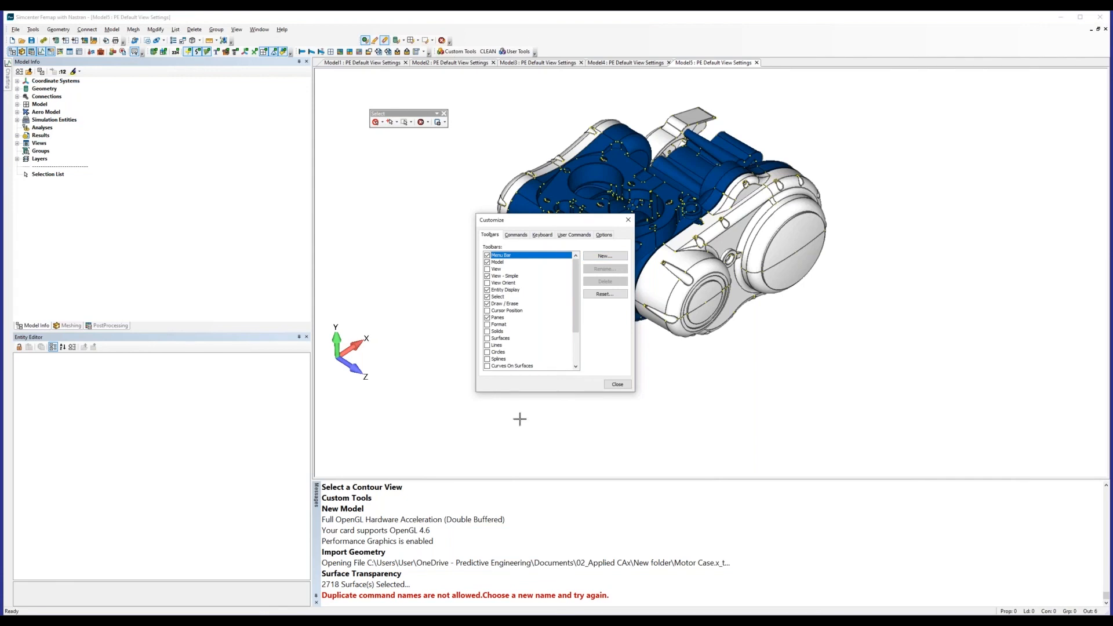
pyautogui.click(604, 256)
pyautogui.write('Move Solids')
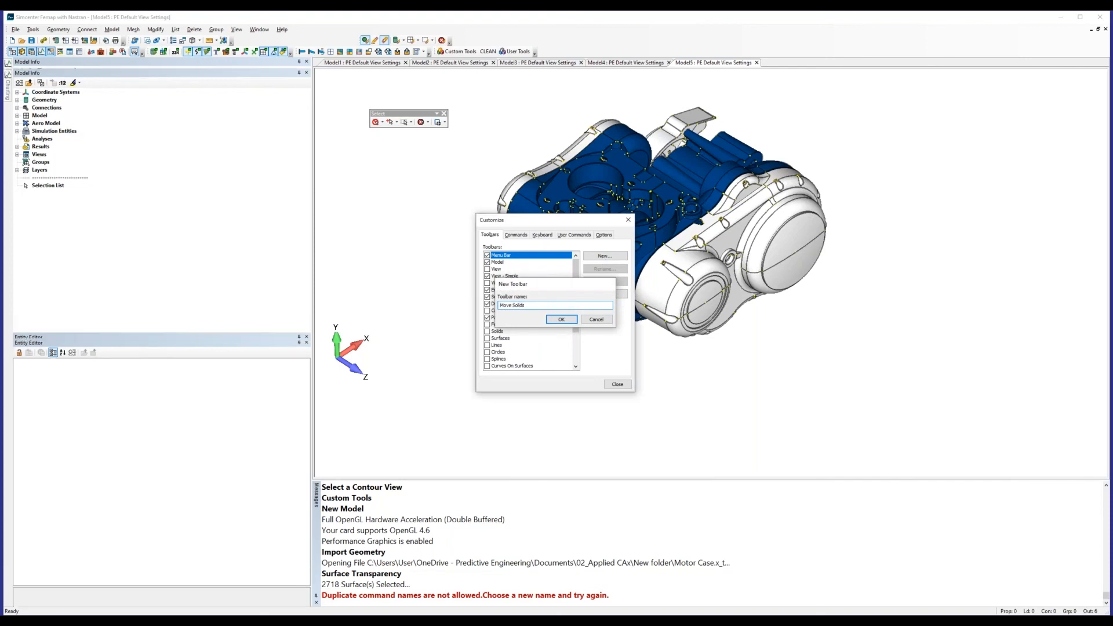
pyautogui.press('Return')
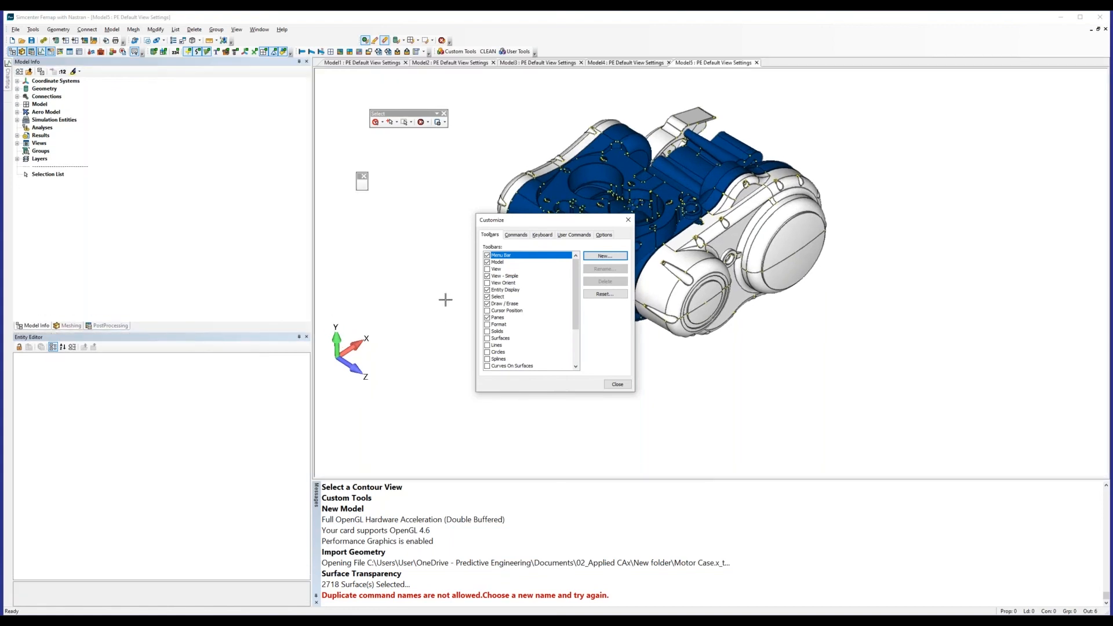
# - Fill the Move Solids toolbar with the user commands Move Solids +X, -X, +Y, -Y, +Z and -Z, in that order
pyautogui.click(516, 235)
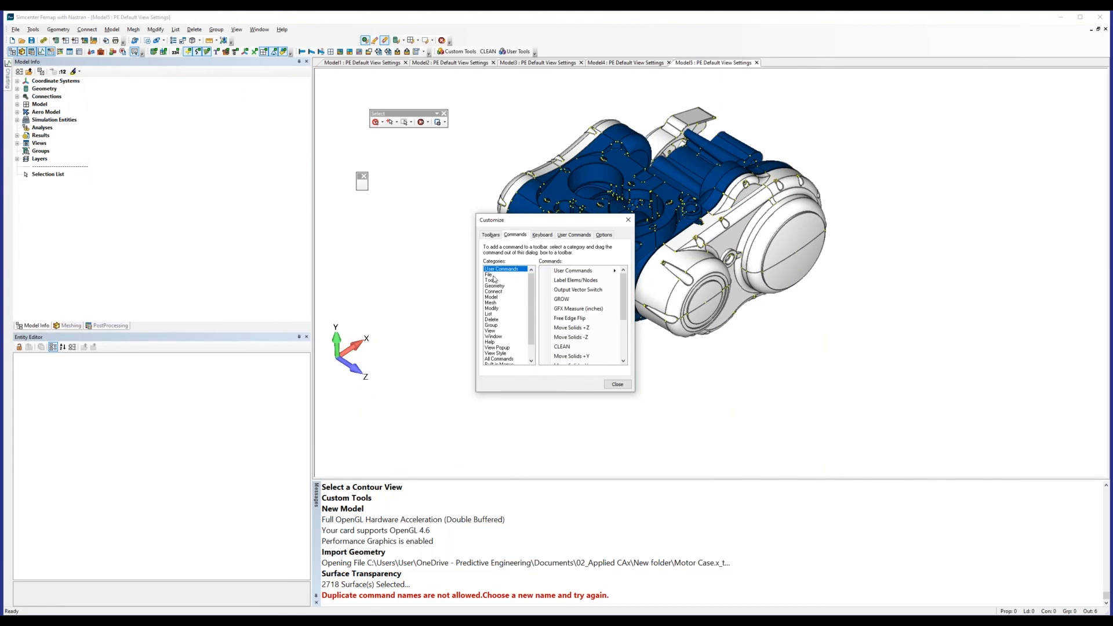
pyautogui.moveTo(622, 308); pyautogui.dragTo(362, 182)
pyautogui.moveTo(574, 357); pyautogui.dragTo(414, 184)
pyautogui.scroll(1, 567, 348)
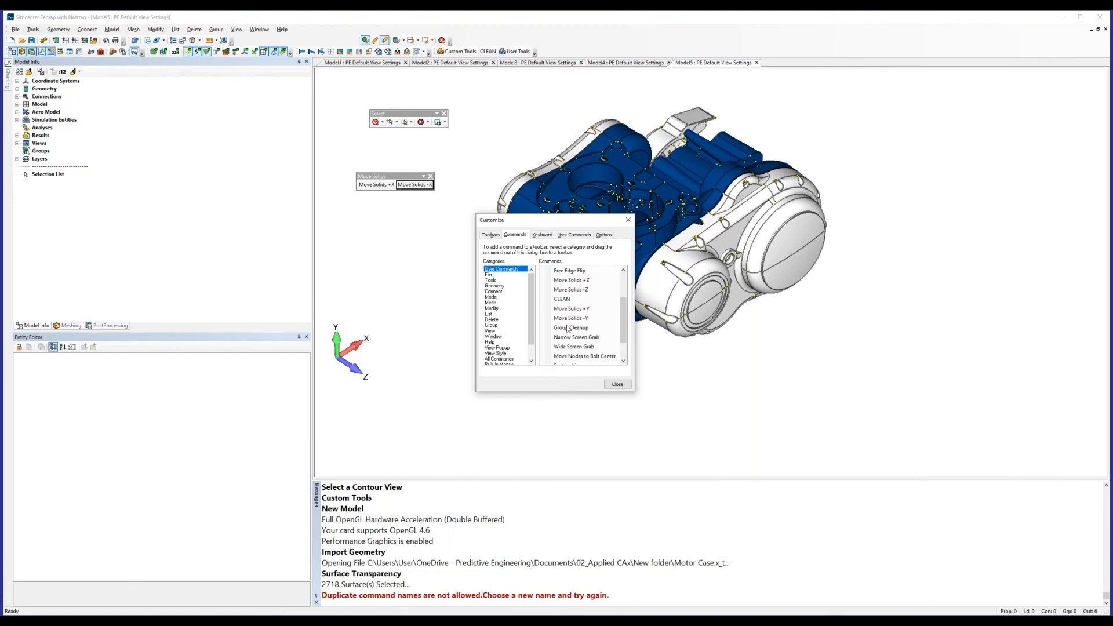
pyautogui.moveTo(569, 309); pyautogui.dragTo(455, 185)
pyautogui.moveTo(586, 318); pyautogui.dragTo(490, 185)
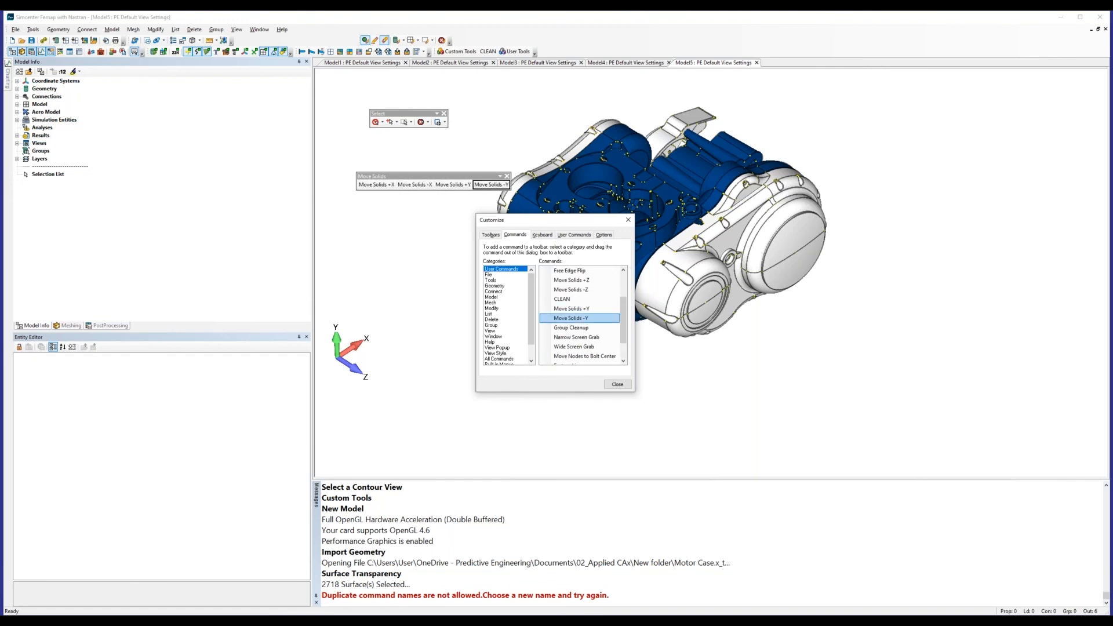
pyautogui.moveTo(574, 281); pyautogui.dragTo(511, 184)
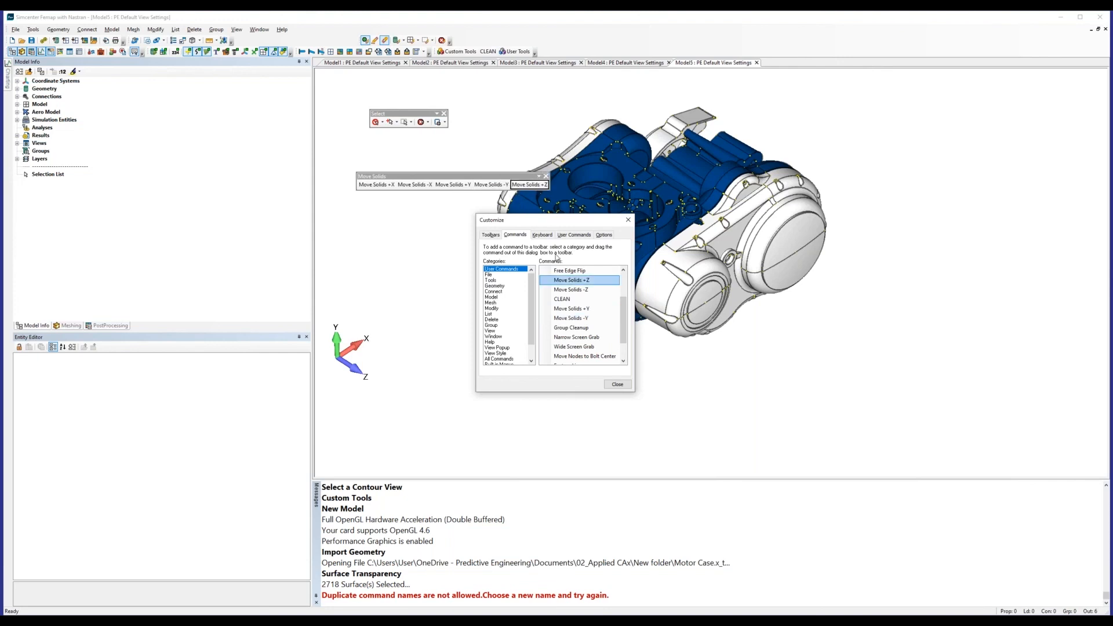
pyautogui.moveTo(575, 290); pyautogui.dragTo(545, 184)
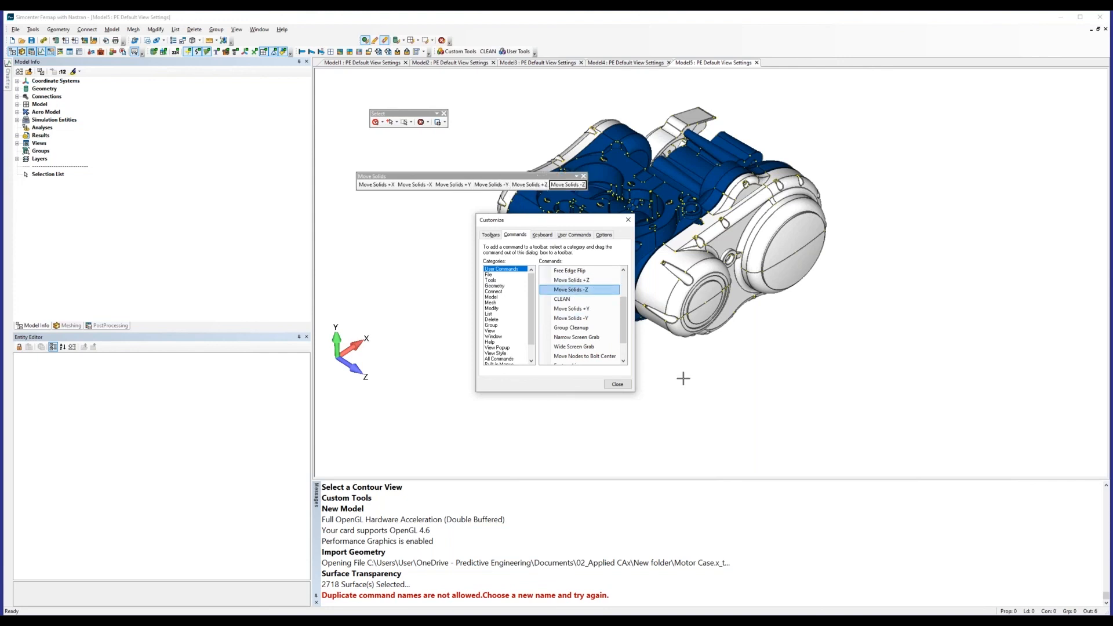
# - Close the customization and leave the Move Solids toolbar floating above the motor case
pyautogui.click(490, 275)
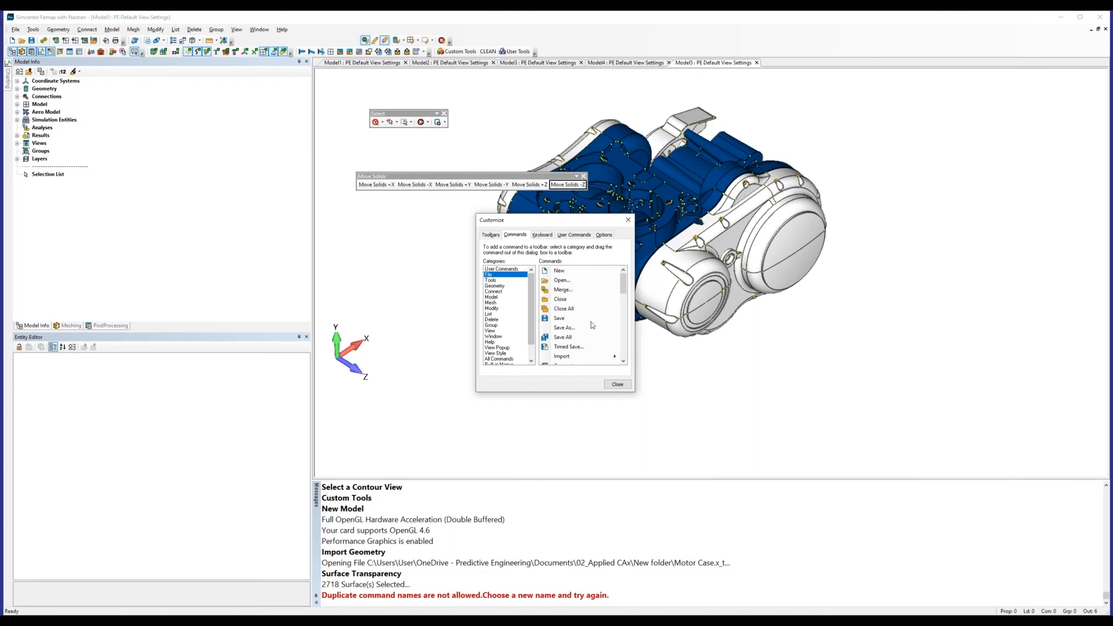
pyautogui.click(497, 286)
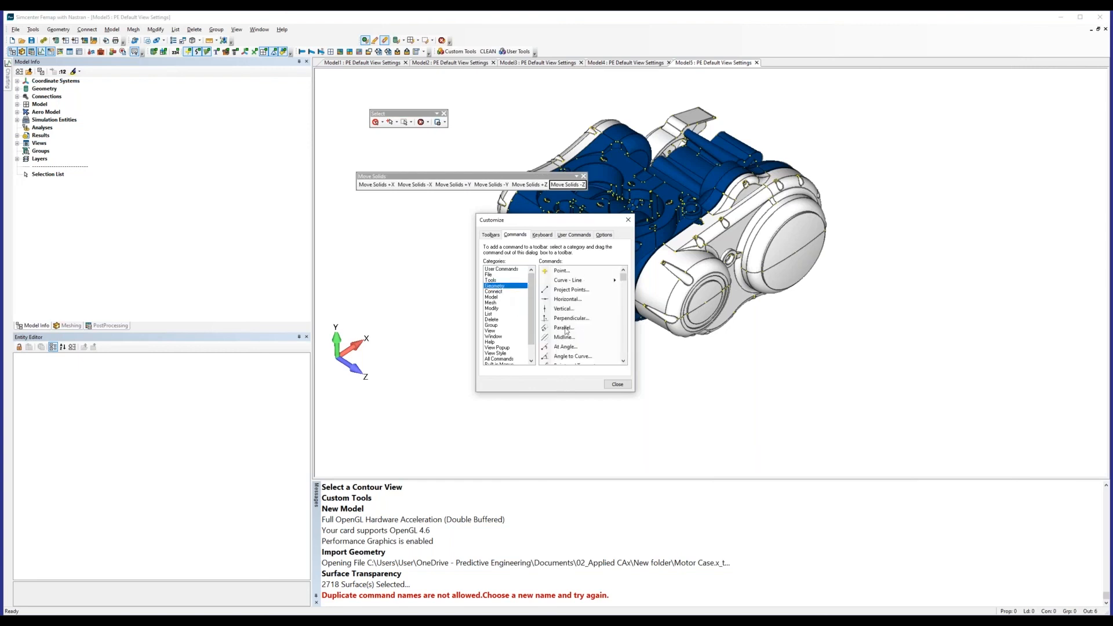
pyautogui.click(610, 386)
pyautogui.moveTo(529, 177); pyautogui.dragTo(678, 48)
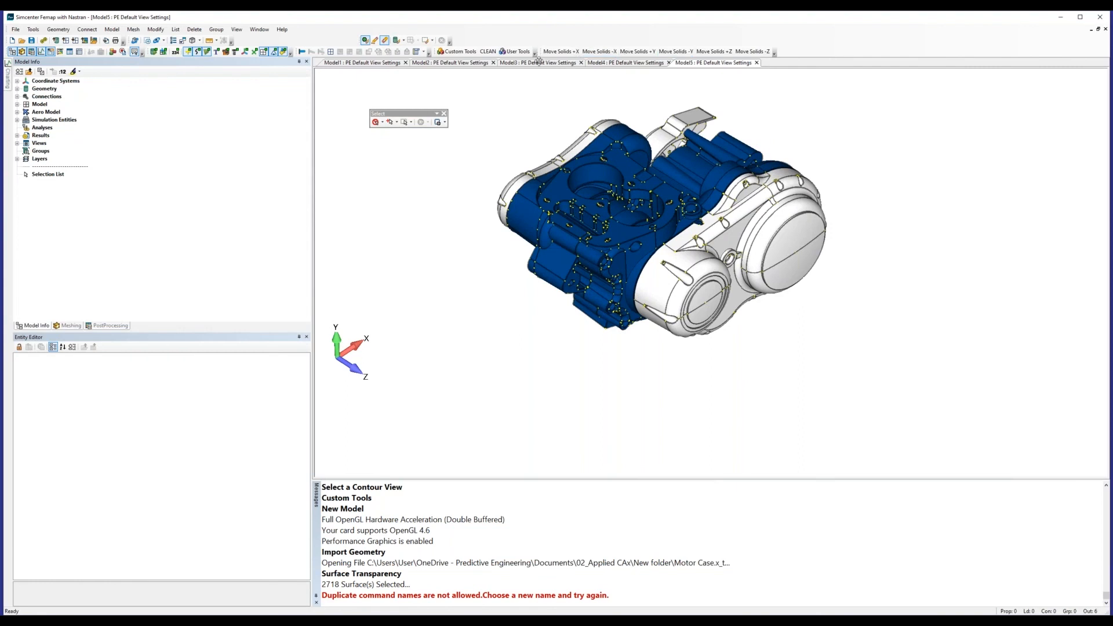
pyautogui.moveTo(540, 54); pyautogui.dragTo(489, 101)
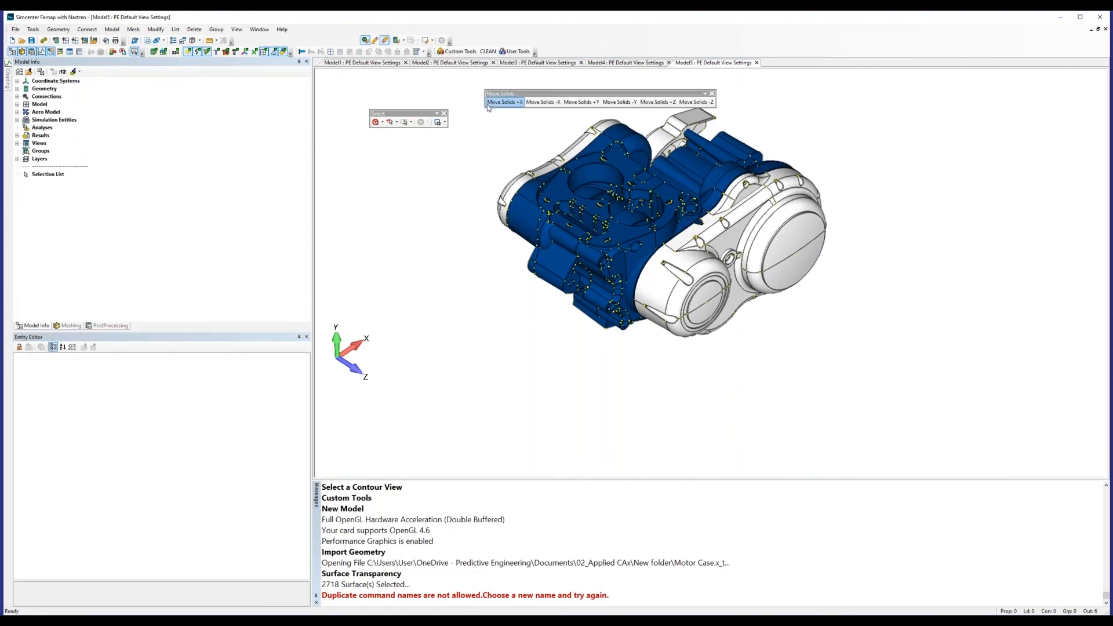
pyautogui.keyDown('ctrl'); pyautogui.moveTo(648, 266); pyautogui.dragTo(621, 282, button='middle'); pyautogui.keyUp('ctrl')
pyautogui.click(158, 31)
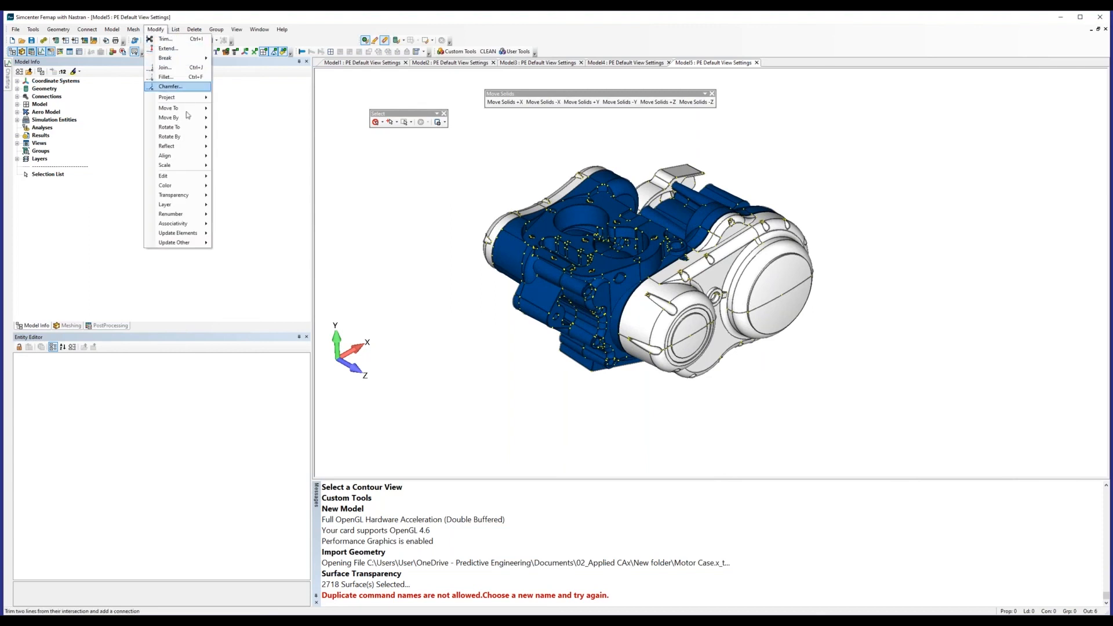
pyautogui.moveTo(186, 117)
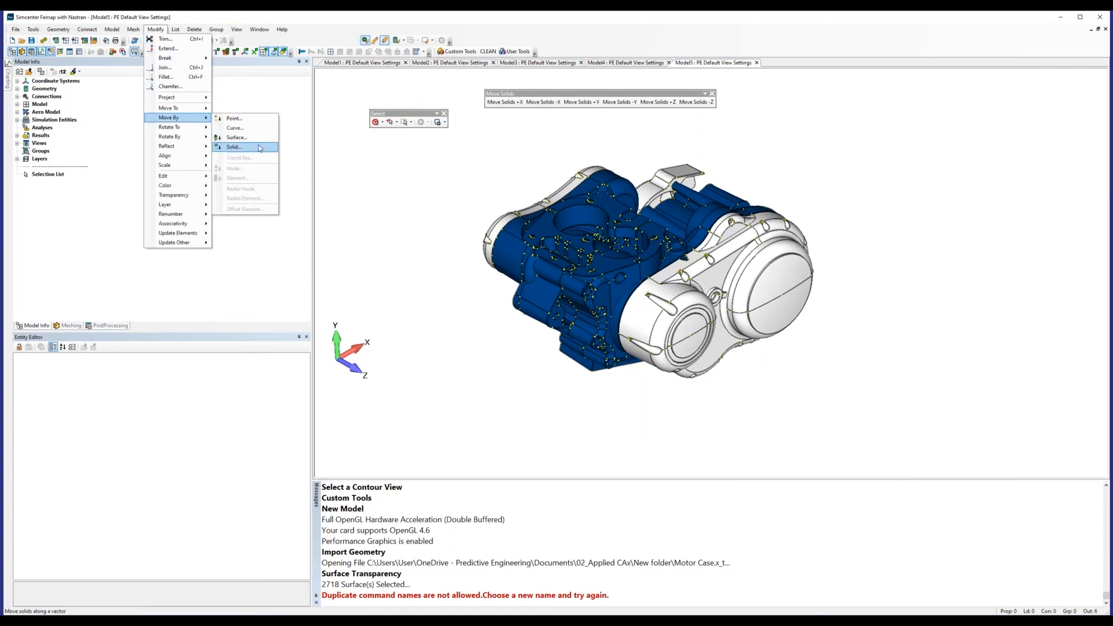
pyautogui.click(601, 90)
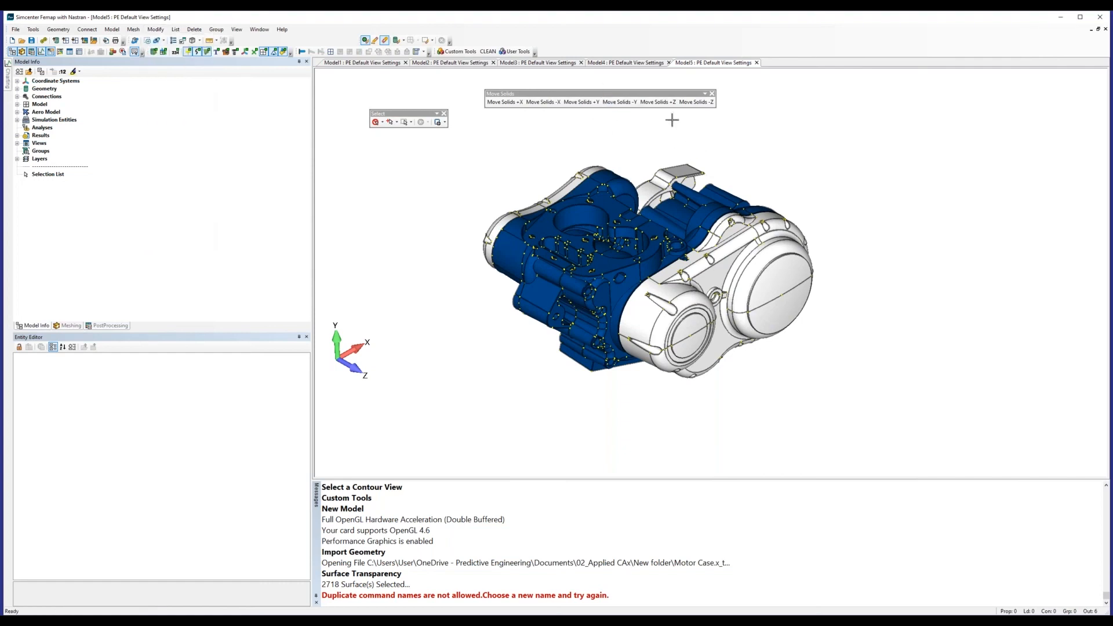
# - Move the large white cover solid on the motor case's +Z side away from the housing with Move Solids +Z
pyautogui.click(663, 104)
pyautogui.moveTo(725, 279); pyautogui.dragTo(761, 296, button='middle')
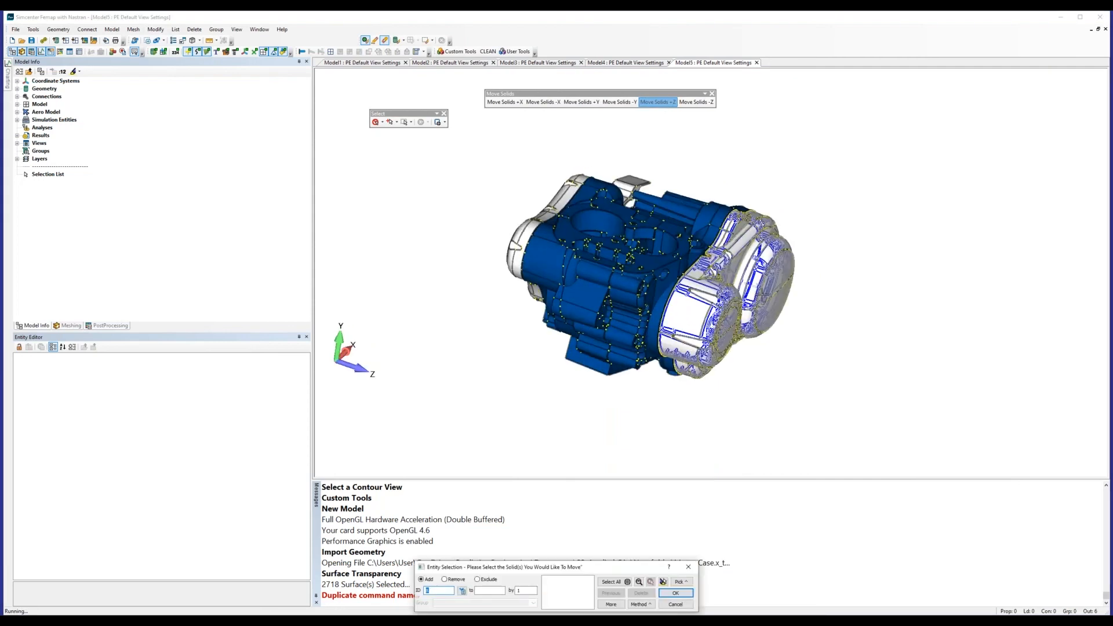
pyautogui.click(762, 296)
pyautogui.click(663, 583)
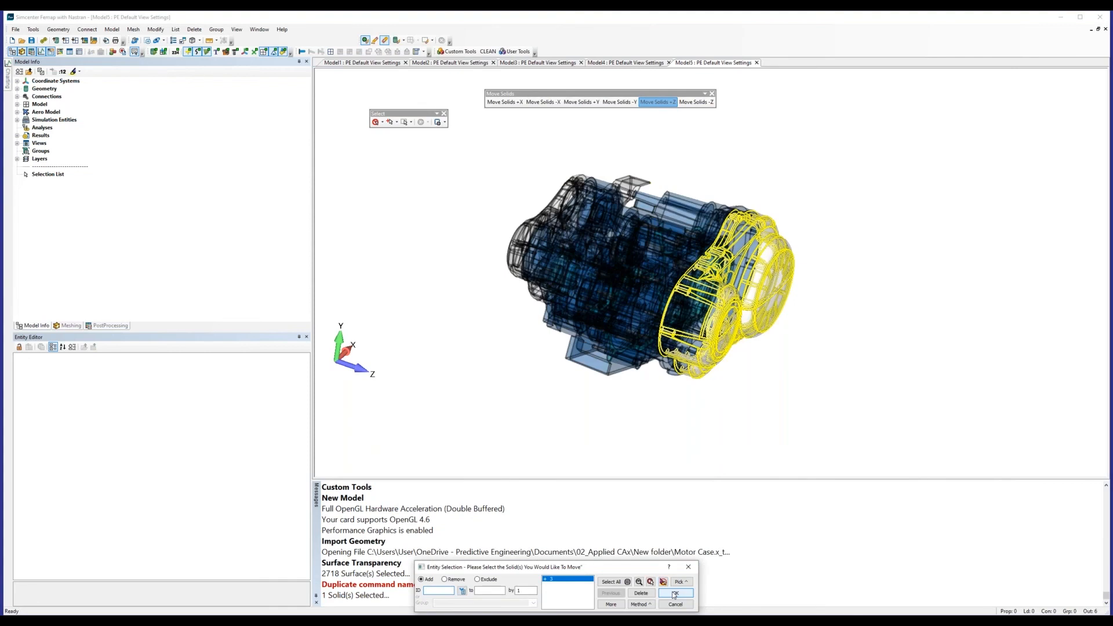
pyautogui.click(674, 594)
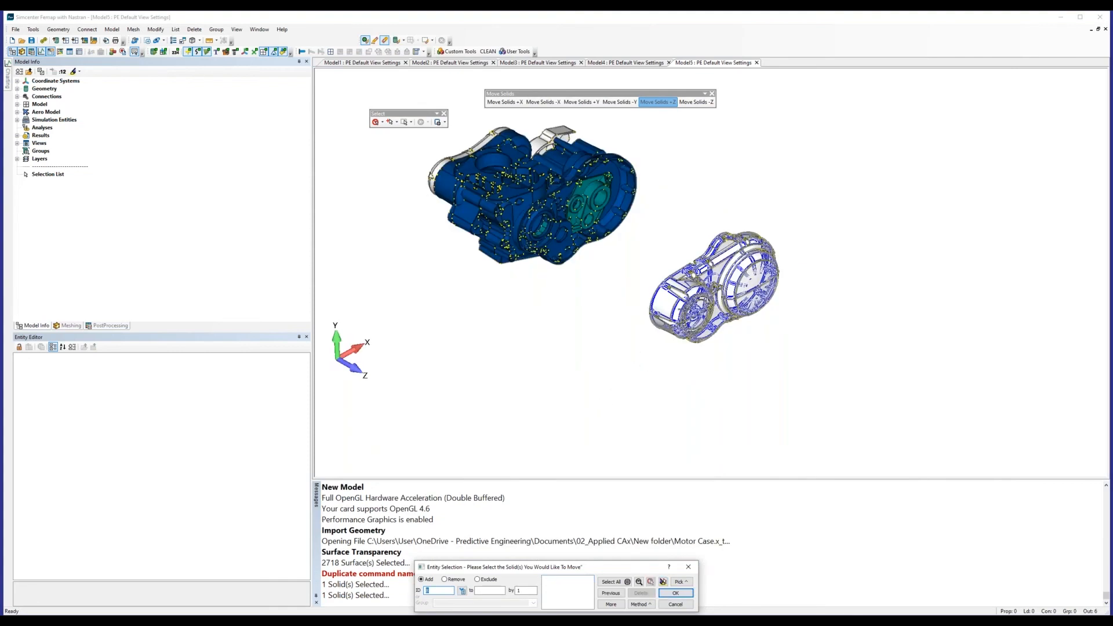
# - Move the white cover and teal plate together along +Z, and repeat the move with the adjoining blue front housing included
pyautogui.press('Return')
pyautogui.click(588, 201)
pyautogui.press('Return')
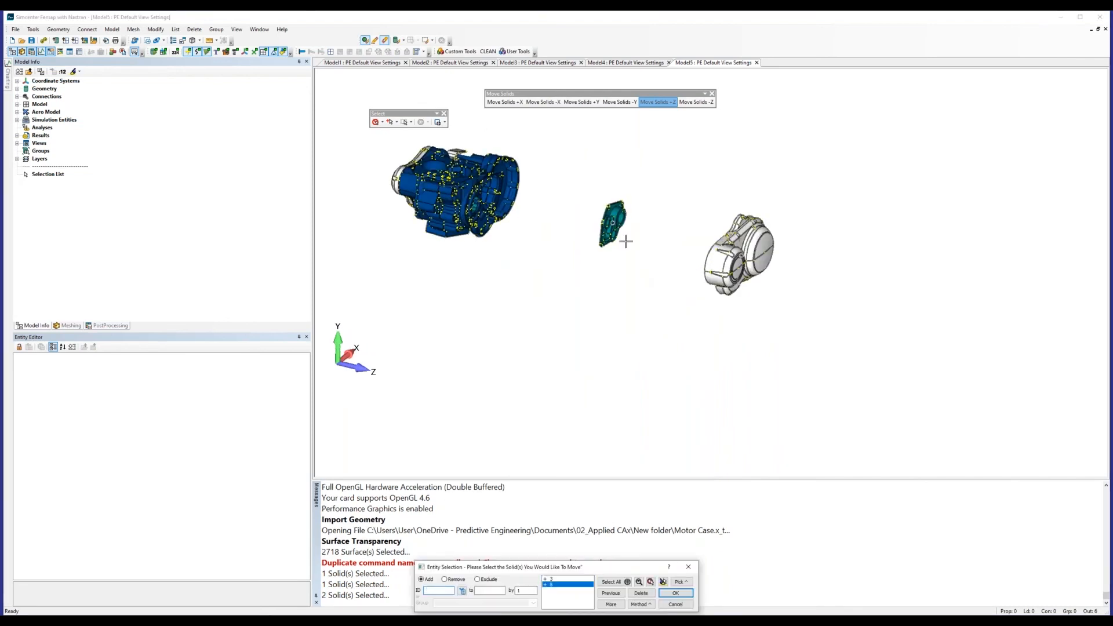
pyautogui.click(488, 212)
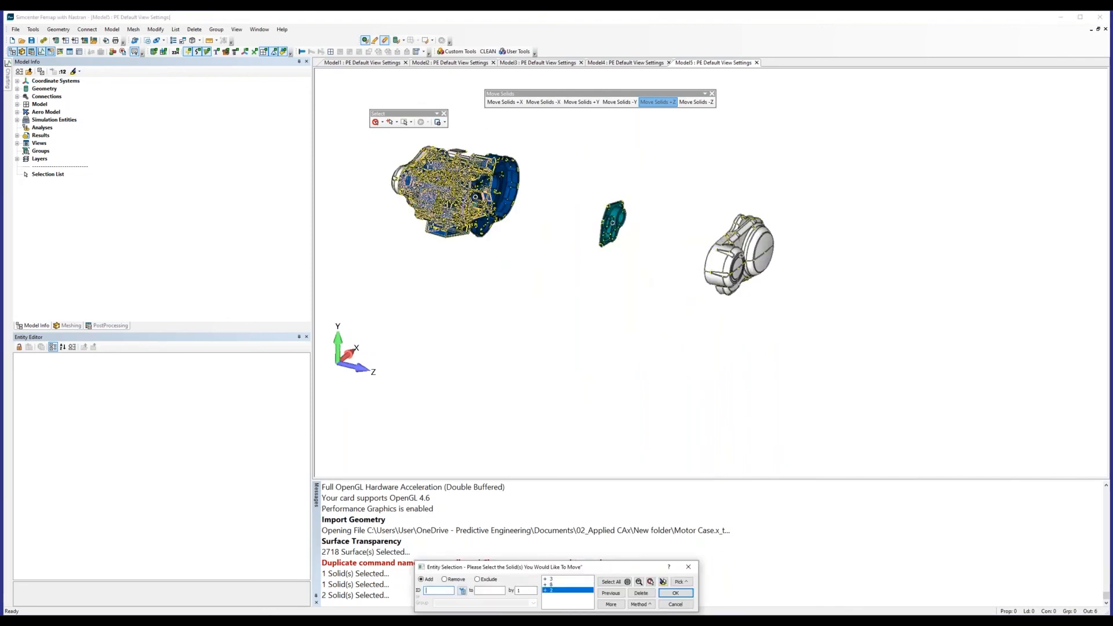
pyautogui.click(673, 595)
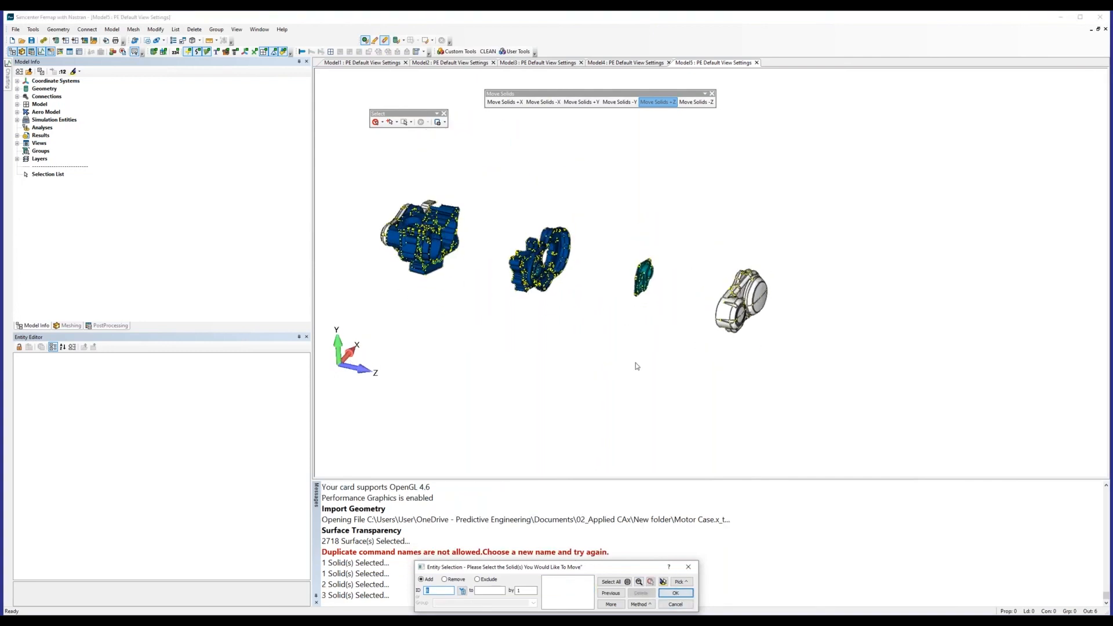
# - Move the large central blue housing along +Z together with the front housing, teal plate and white cover, and end the command
pyautogui.click(713, 344)
pyautogui.click(639, 330)
pyautogui.click(554, 318)
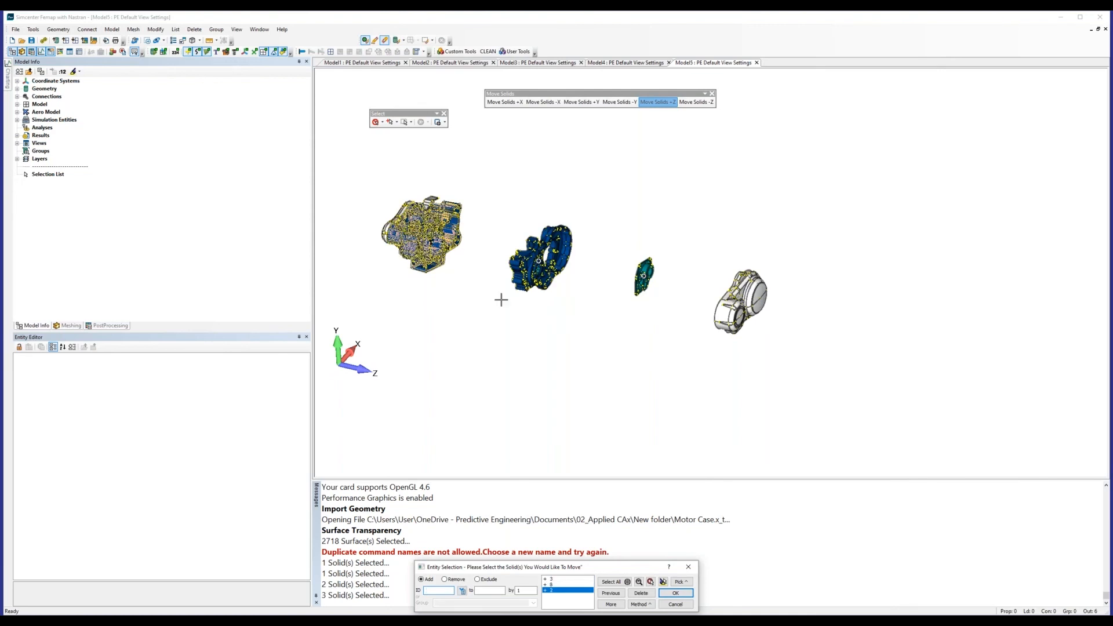
pyautogui.click(501, 299)
pyautogui.press('Return')
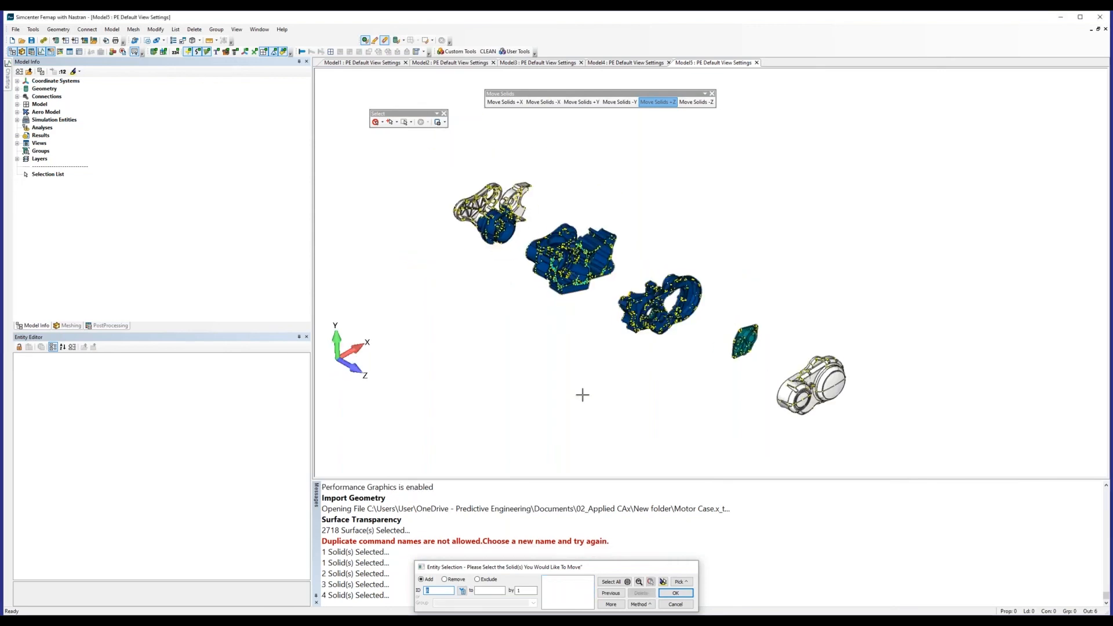
pyautogui.press('Escape')
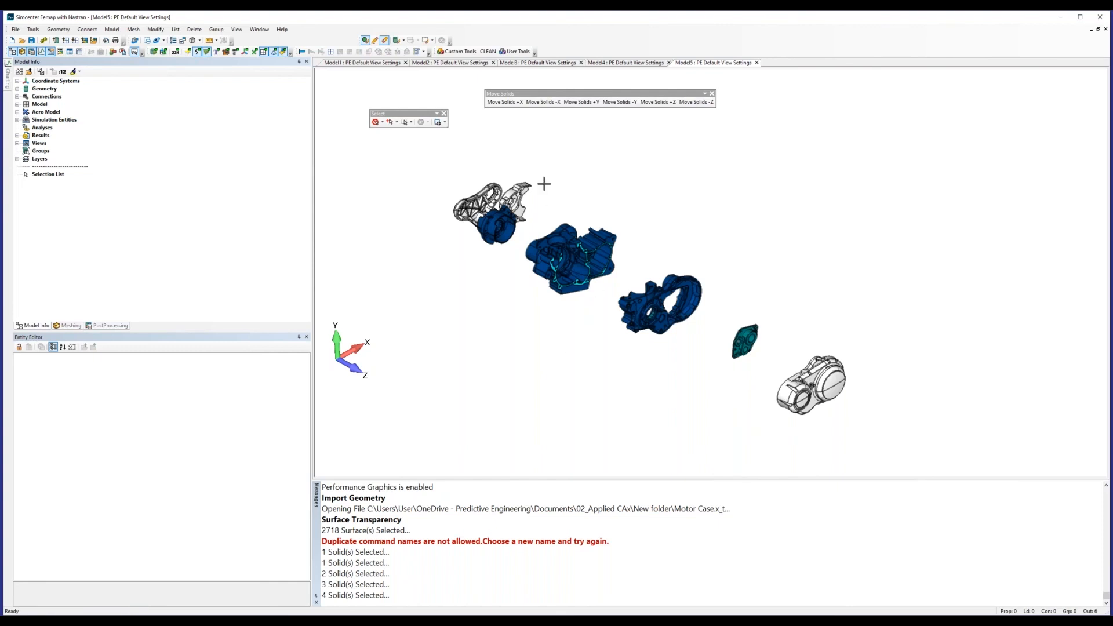
# - Lift the upper half of the small round blue housing at the -Z end with Move Solids +Y
pyautogui.scroll(3, 545, 192)
pyautogui.scroll(3, 565, 253)
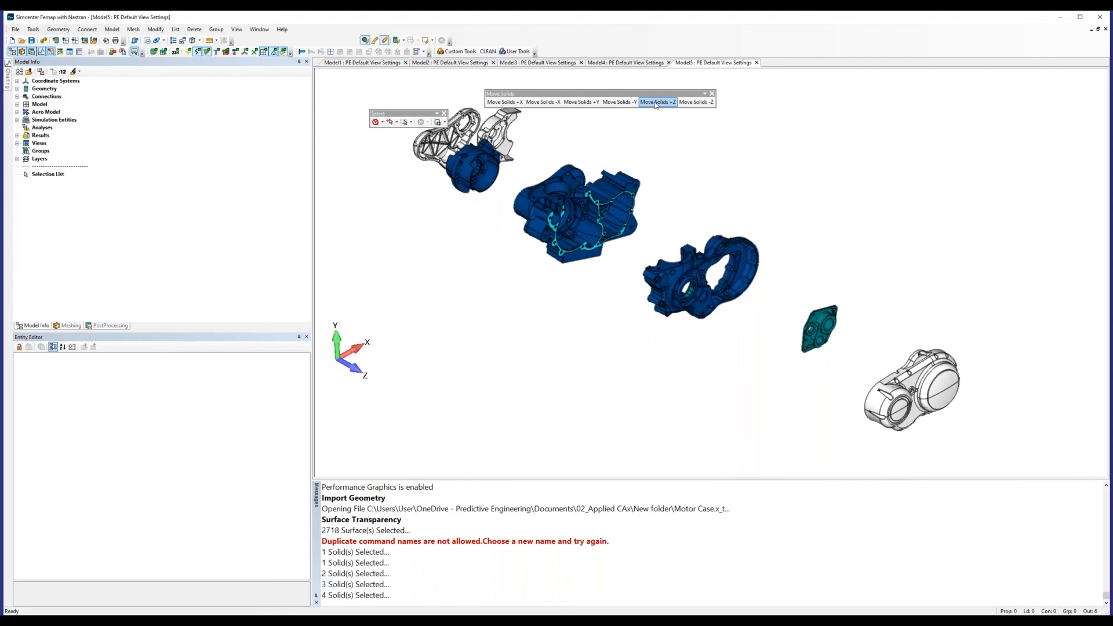
pyautogui.click(582, 102)
pyautogui.press('Return')
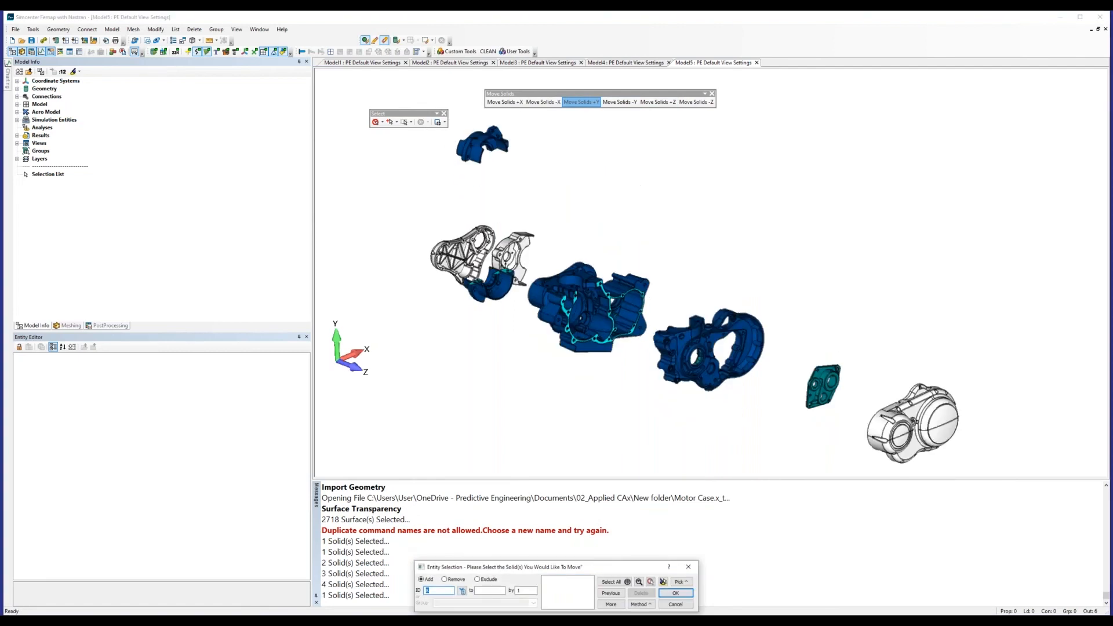
pyautogui.press('Escape')
# - Return the raised upper half to the small round blue housing with Move Solids -Y
pyautogui.click(620, 102)
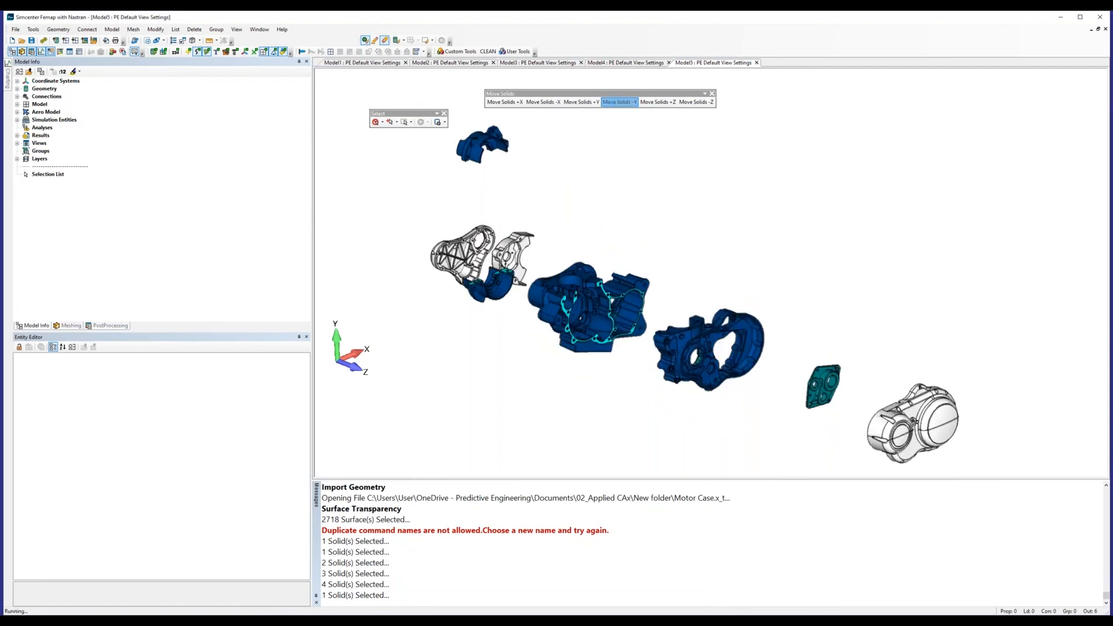
pyautogui.click(497, 134)
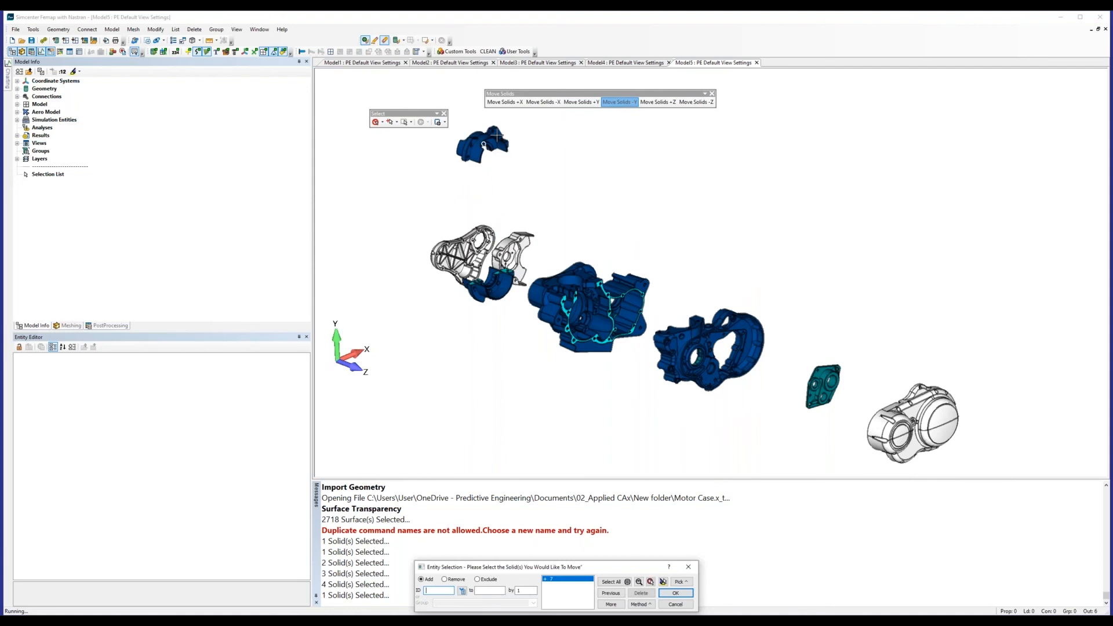
pyautogui.press('Return')
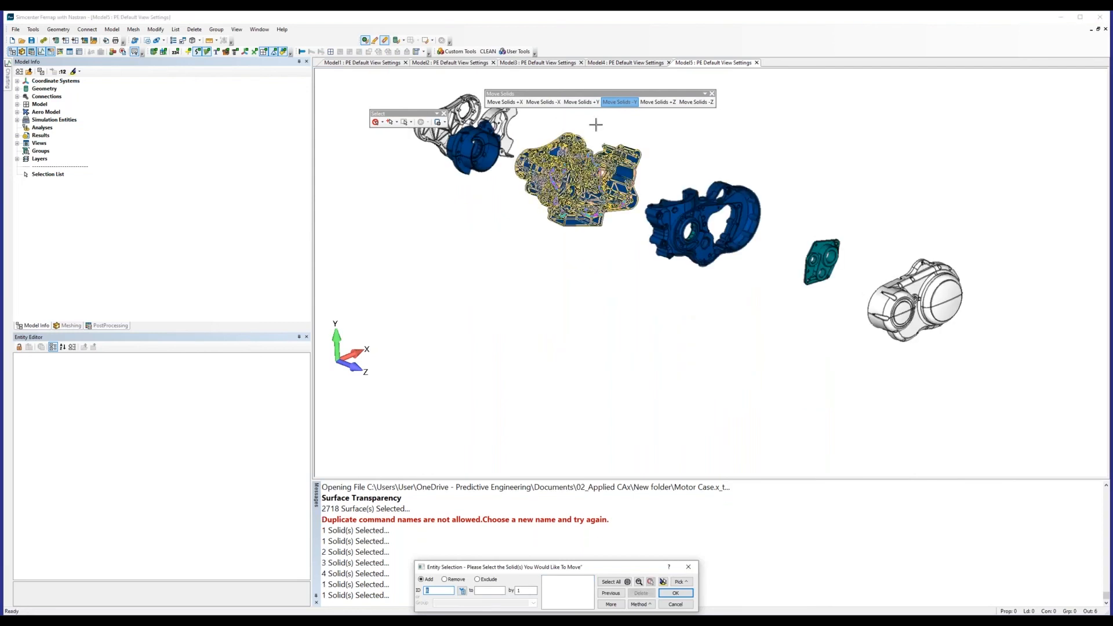
pyautogui.press('Escape')
# - Move the central housing, front housing, teal plate and white cover back with Move Solids -Z, and repeat without the central housing
pyautogui.click(697, 103)
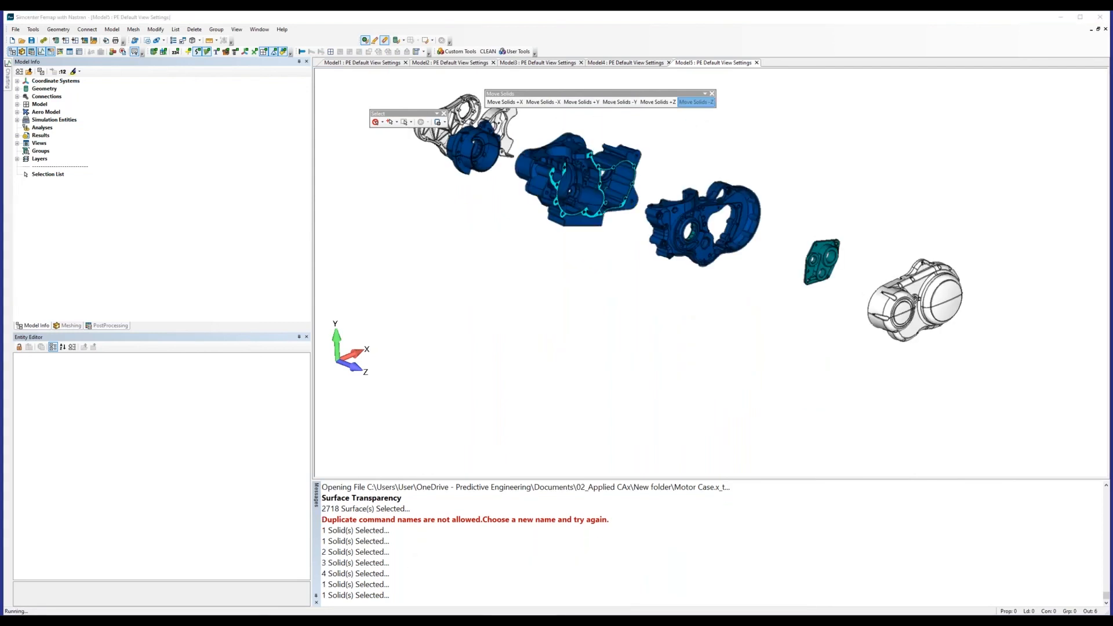
pyautogui.click(945, 316)
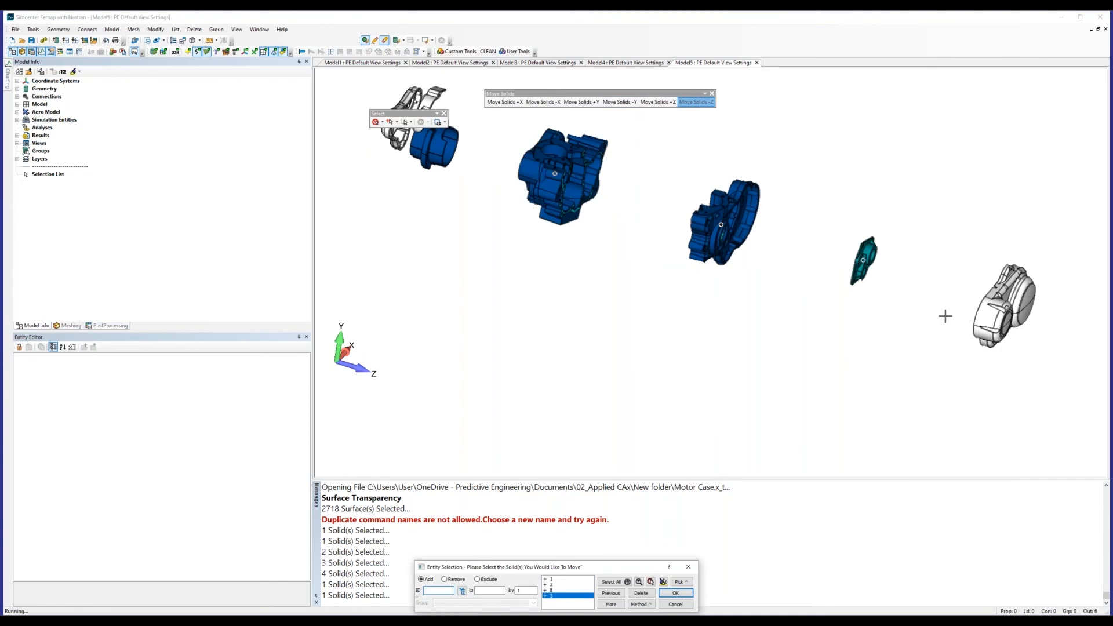
pyautogui.click(716, 243)
pyautogui.click(849, 259)
pyautogui.click(956, 307)
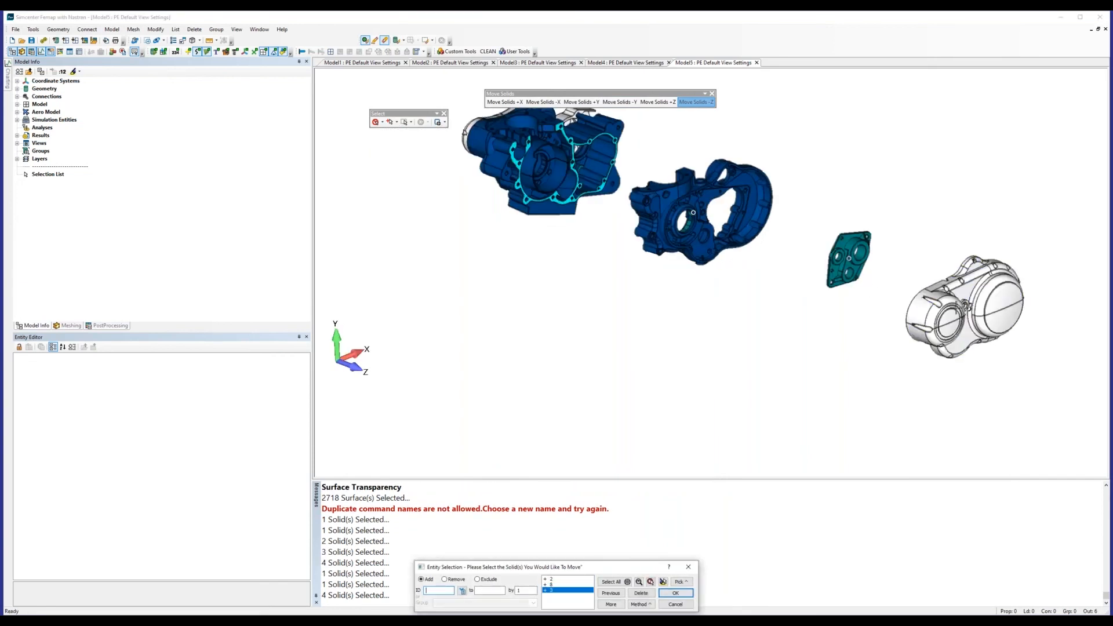
pyautogui.press('Return')
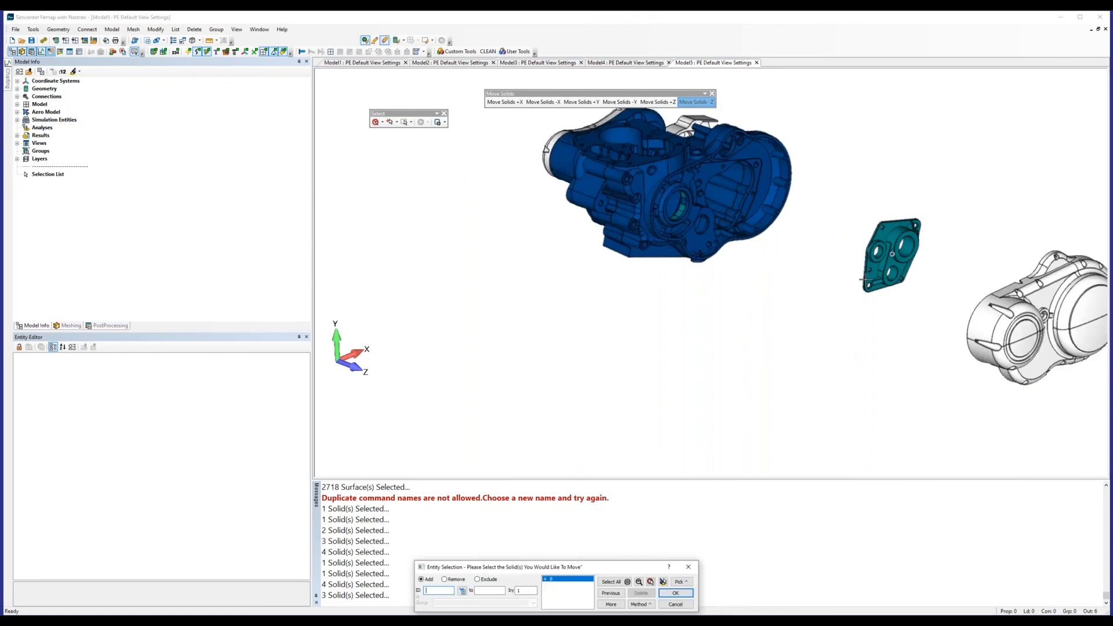
# - Close up the motor case with Move Solids -Z on the teal plate and white cover together, and once more on the cover alone
pyautogui.press('Return')
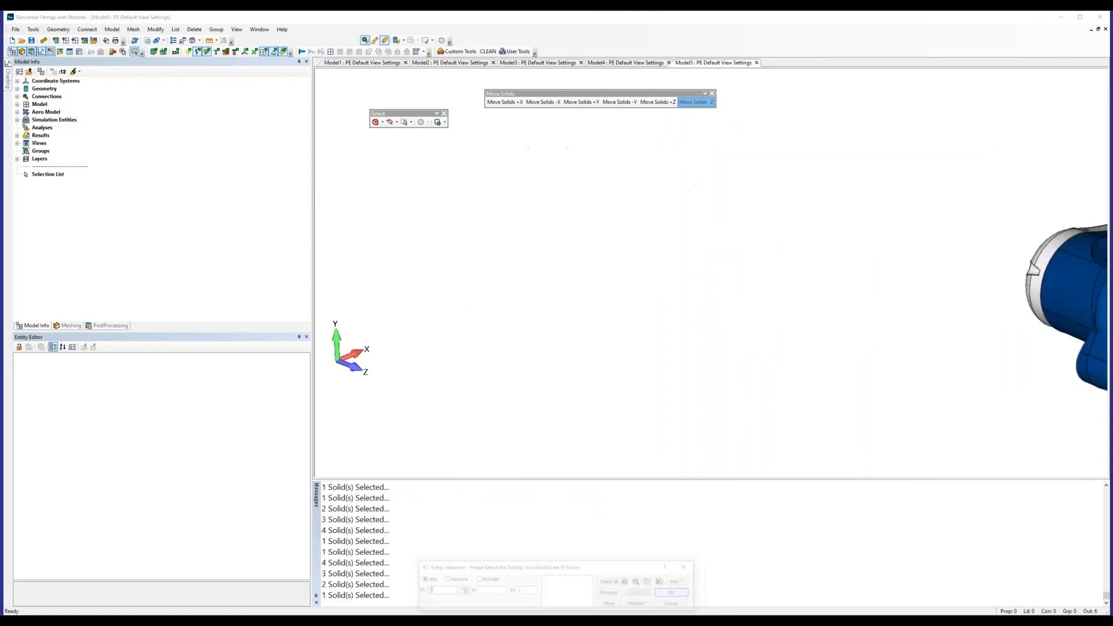
pyautogui.press('Escape')
pyautogui.keyDown('ctrl'); pyautogui.moveTo(821, 334); pyautogui.dragTo(420, 305, button='middle'); pyautogui.keyUp('ctrl')
pyautogui.keyDown('ctrl'); pyautogui.moveTo(792, 341); pyautogui.dragTo(609, 317, button='middle'); pyautogui.keyUp('ctrl')
pyautogui.scroll(-1, 682, 331)
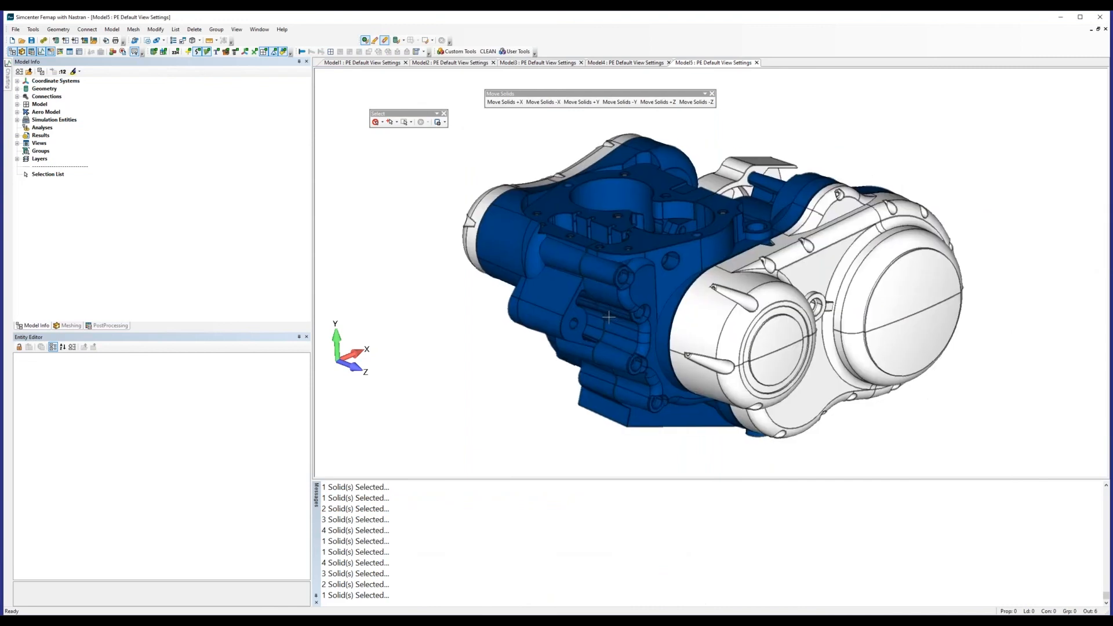
pyautogui.click(1031, 484)
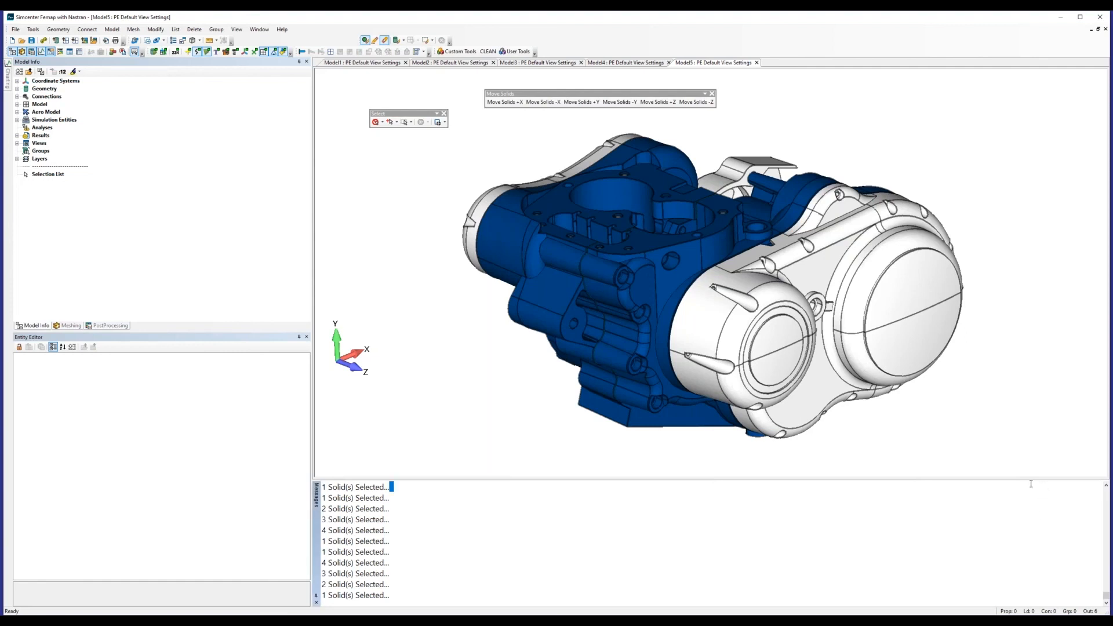